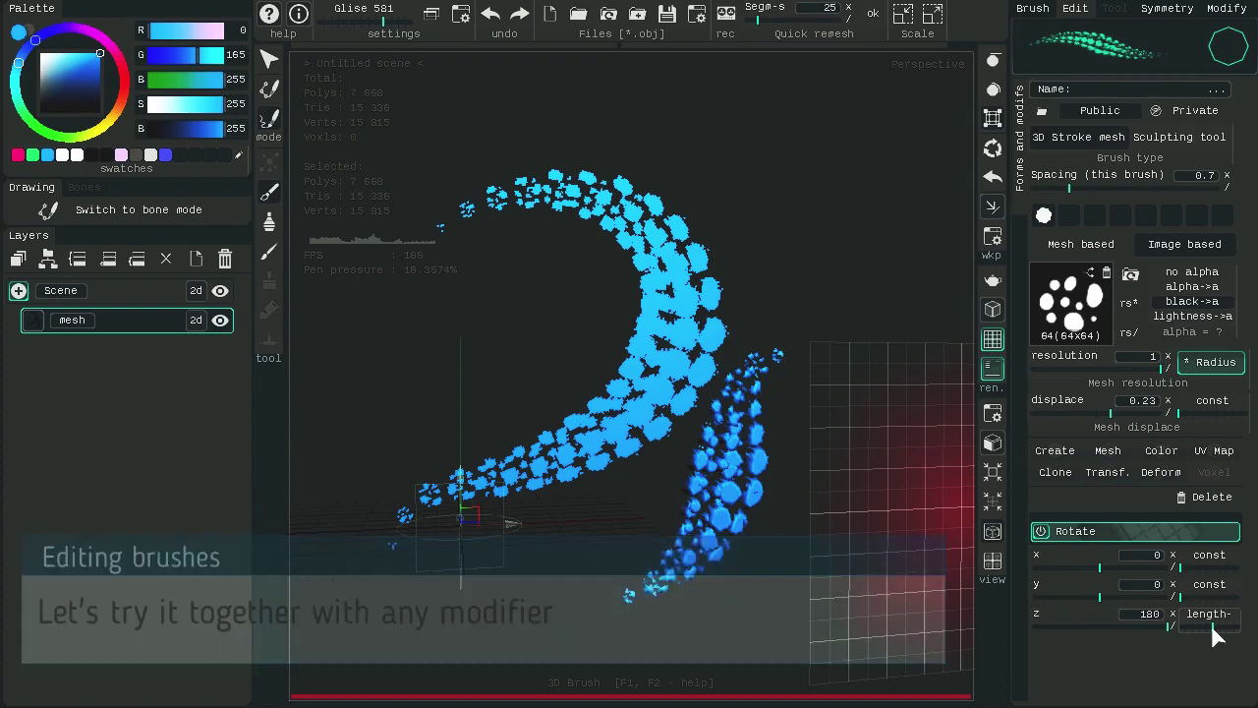
Step: Paint a test stroke, remove the Rotate modifier from the brush and clear everything painted on the mesh layer
mouse_move(886, 468)
left_mouse_down("alt")
mouse_move(804, 485)
mouse_move(583, 479)
mouse_move(850, 486)
mouse_move(699, 544)
mouse_move(749, 559)
mouse_move(722, 505)
mouse_move(800, 481)
mouse_move(753, 508)
mouse_move(763, 511)
mouse_move(758, 489)
mouse_move(763, 532)
left_mouse_up("alt")
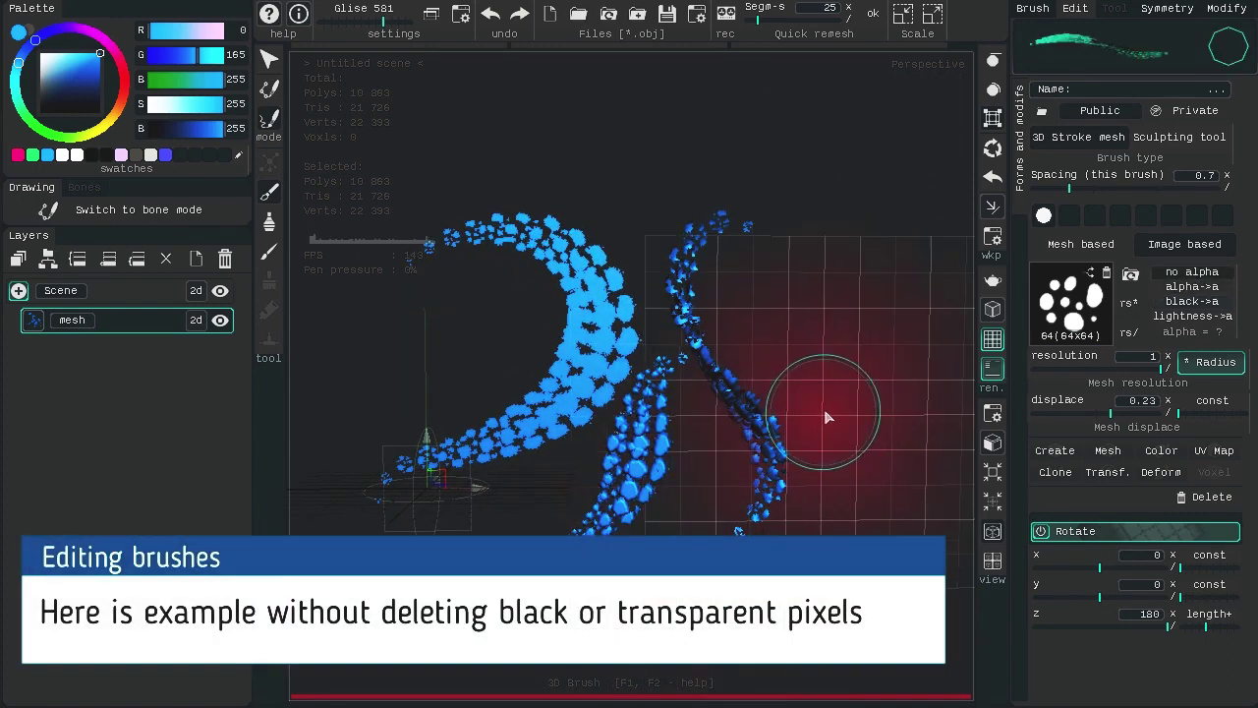
left_click_drag(864, 159, 873, 163)
mouse_move(922, 257)
left_mouse_down("alt")
mouse_move(753, 449)
mouse_move(835, 472)
left_mouse_up("alt")
left_click(1206, 492)
left_click(227, 262)
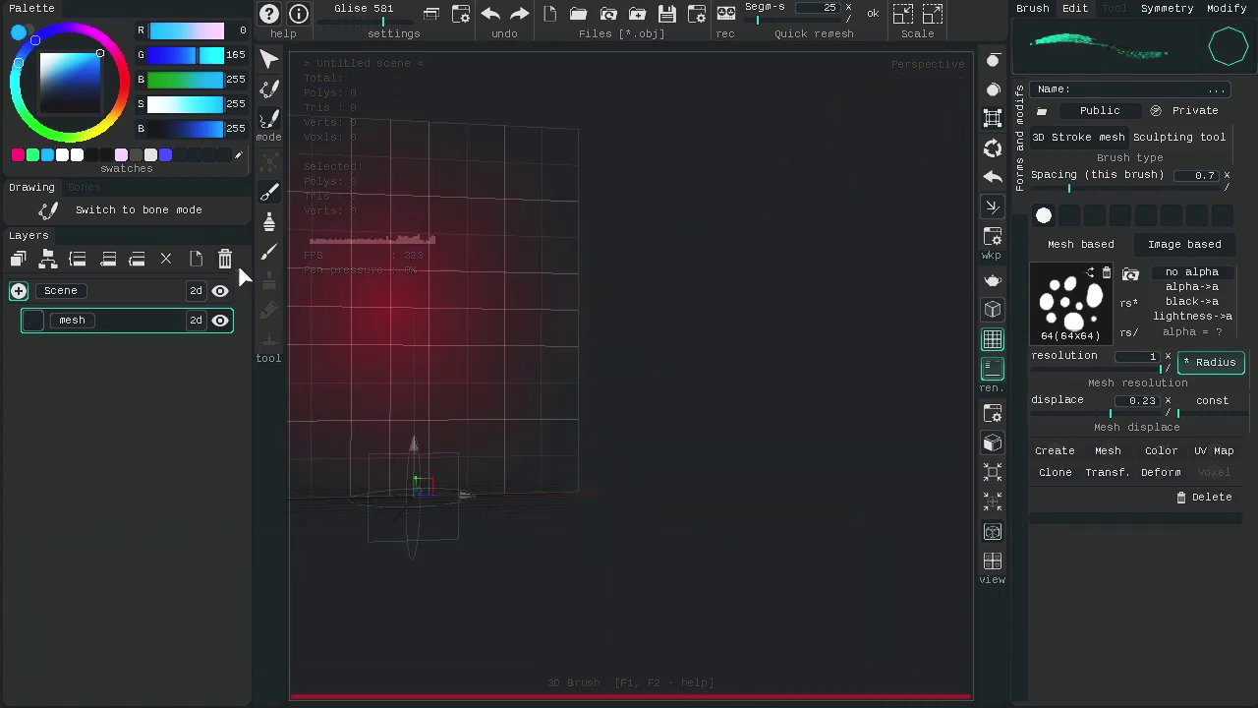
Step: Paint two curved strokes with the image-based brush set to no alpha and show them in wireframe
left_click_drag(510, 464, 878, 329)
scroll(623, 470, "up", 3)
scroll(511, 474, "down", 5)
mouse_move(466, 428)
left_mouse_down()
mouse_move(817, 186)
mouse_move(839, 208)
left_mouse_up()
left_click_drag(750, 538, 704, 517, "alt")
key("f")
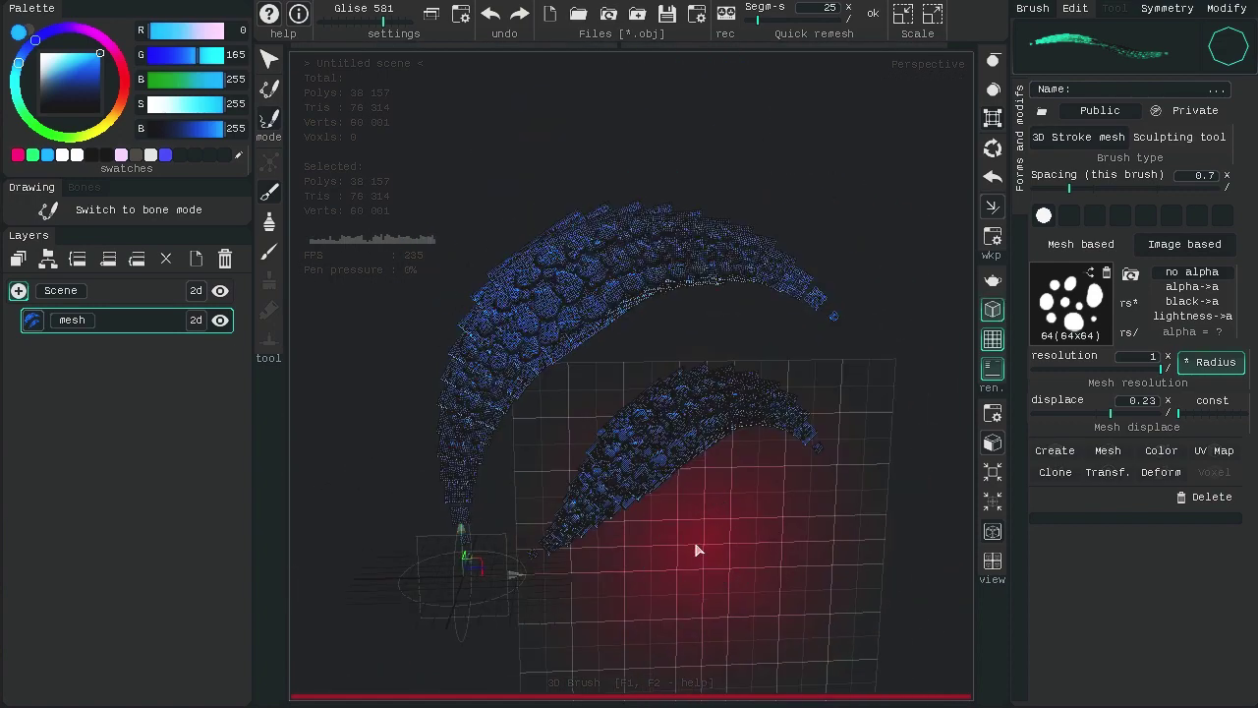
scroll(699, 548, "up", 3)
mouse_move(772, 32)
left_mouse_down("alt")
mouse_move(822, 331)
mouse_move(814, 429)
left_mouse_up("alt")
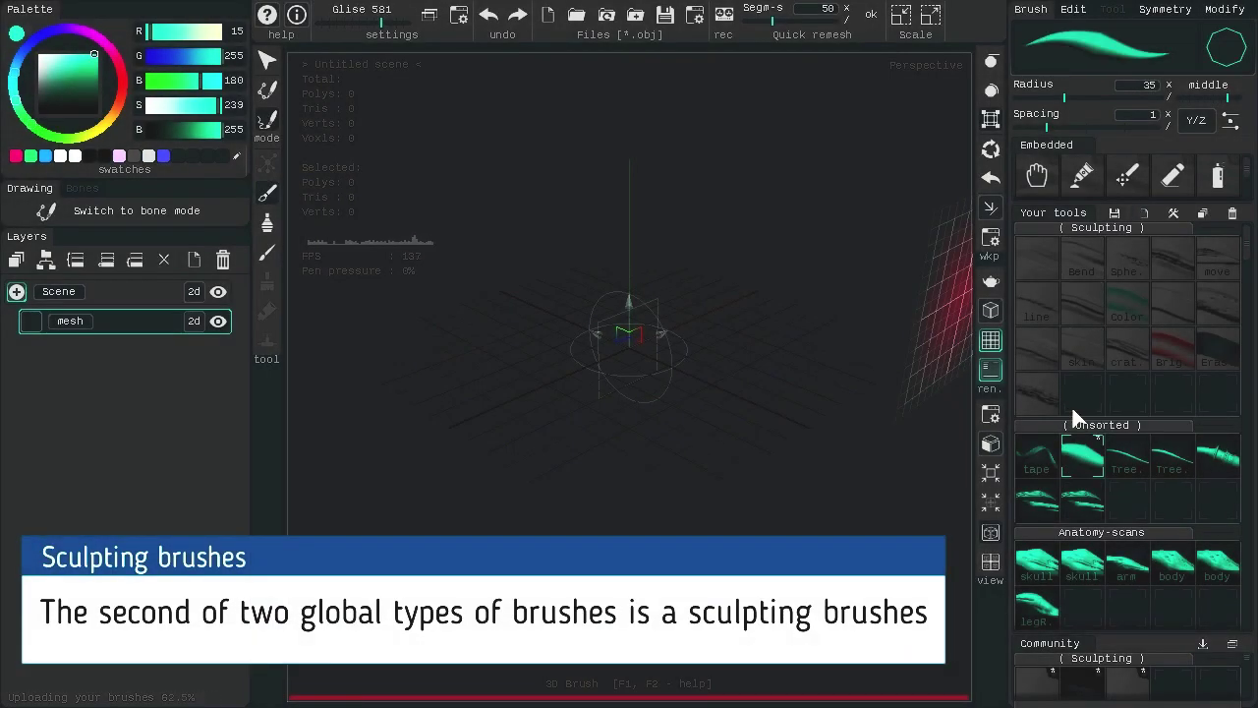
Step: Change the current brush's type from 3D Stroke mesh to Sculpting tool
left_click(1073, 10)
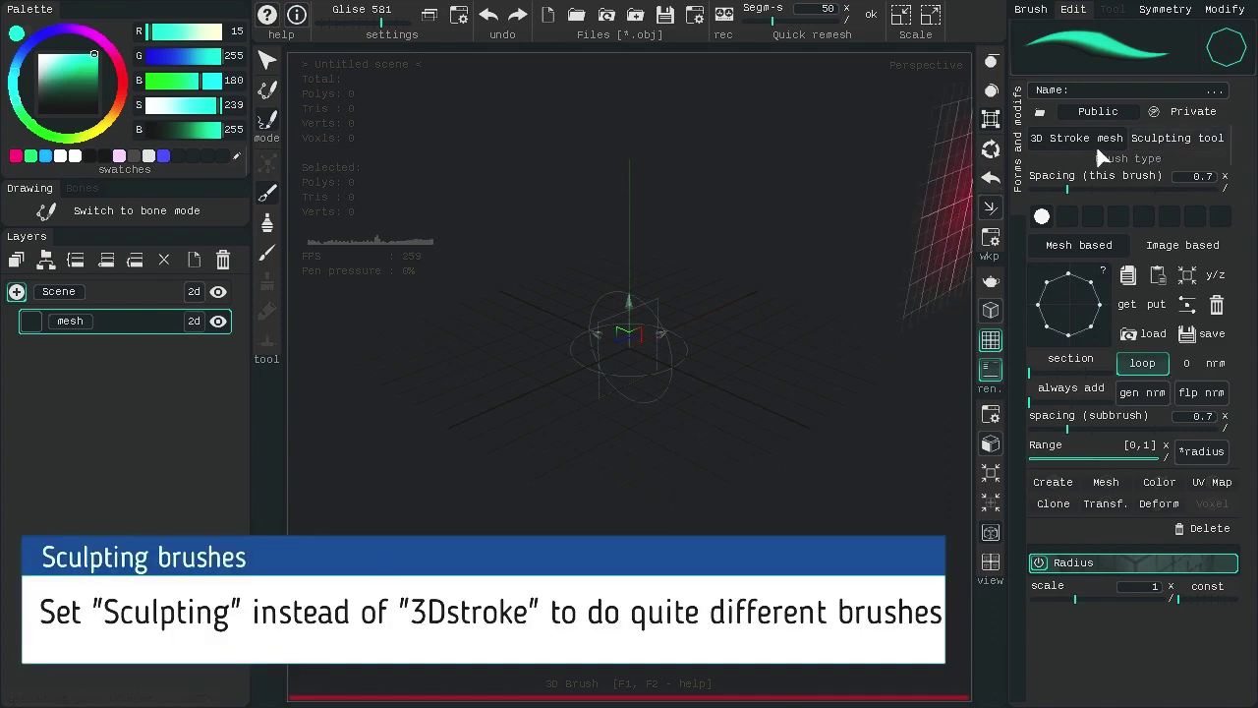
left_click(1165, 138)
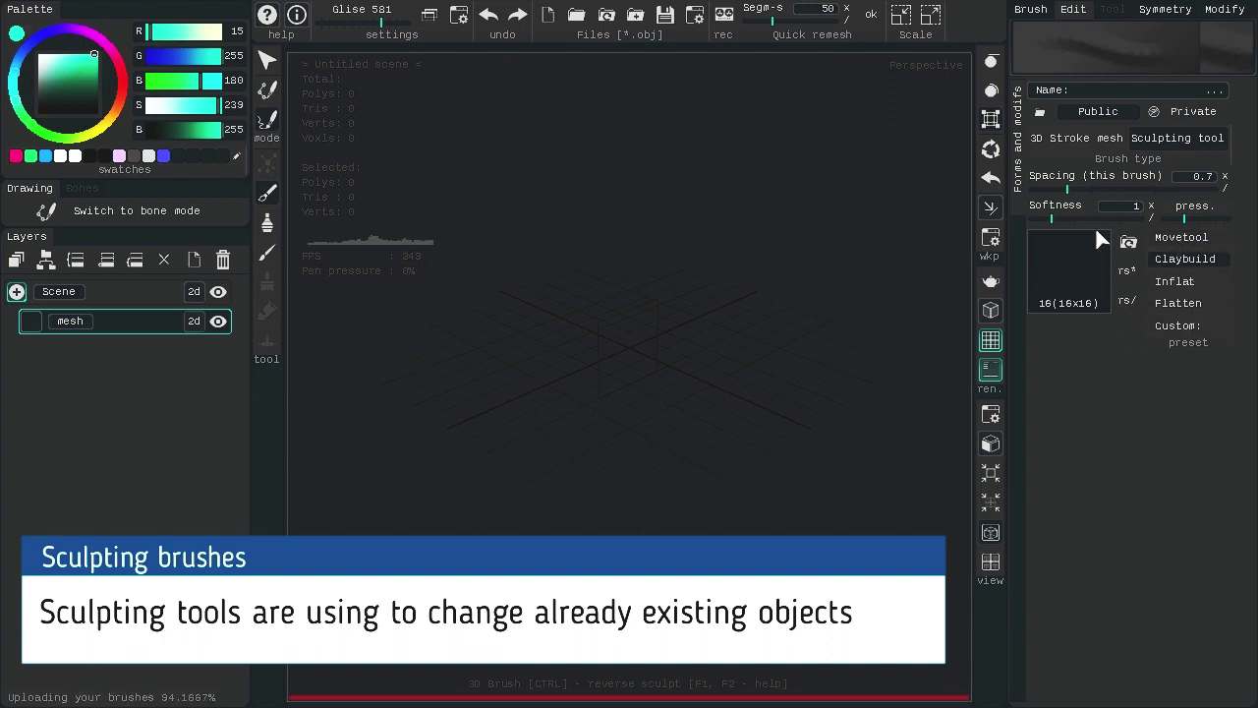
Step: Create a sphere with 19 segments and radius 100 on the mesh layer and apply it as editable geometry
left_click(1225, 9)
left_click(1052, 181)
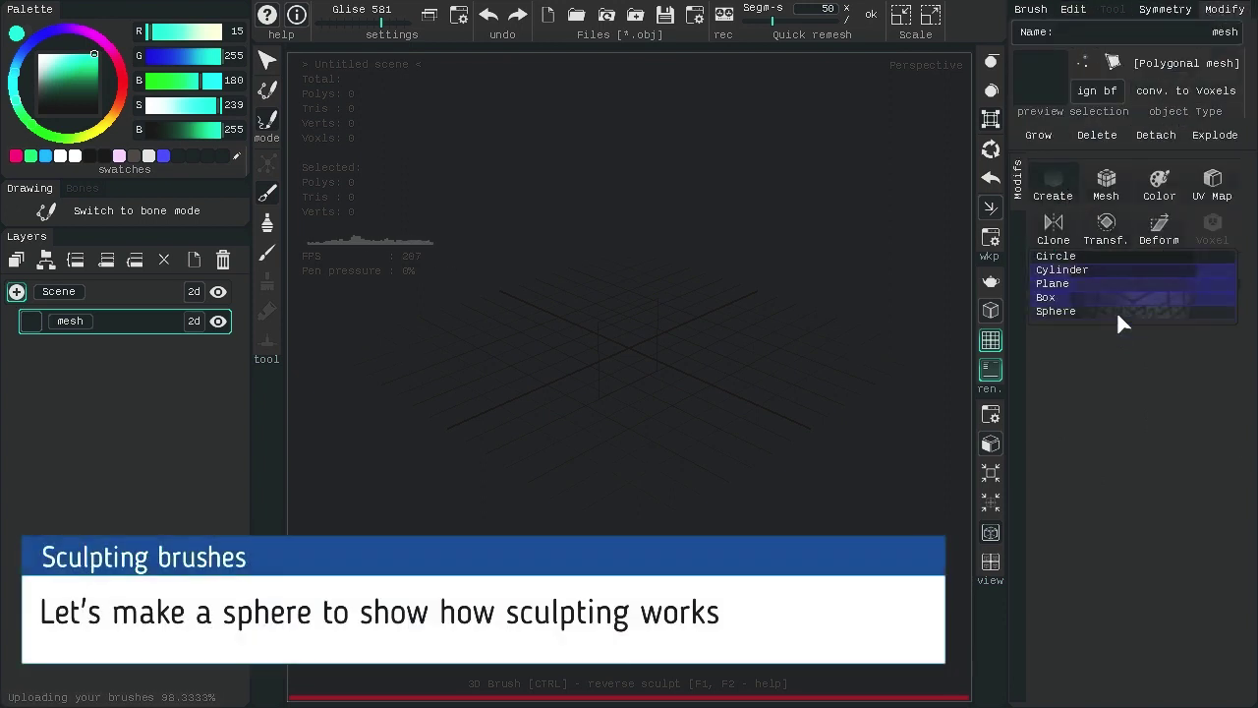
left_click(1116, 310)
left_click_drag(1206, 359, 1226, 328)
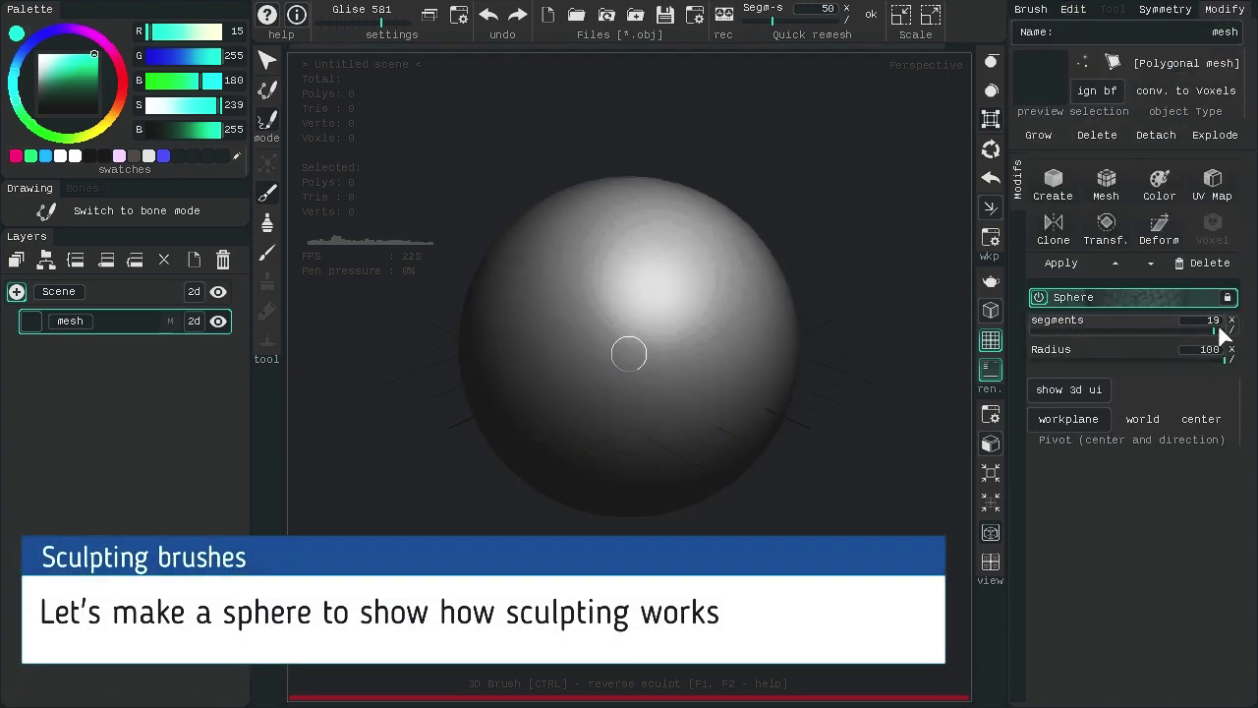
left_click(1065, 261)
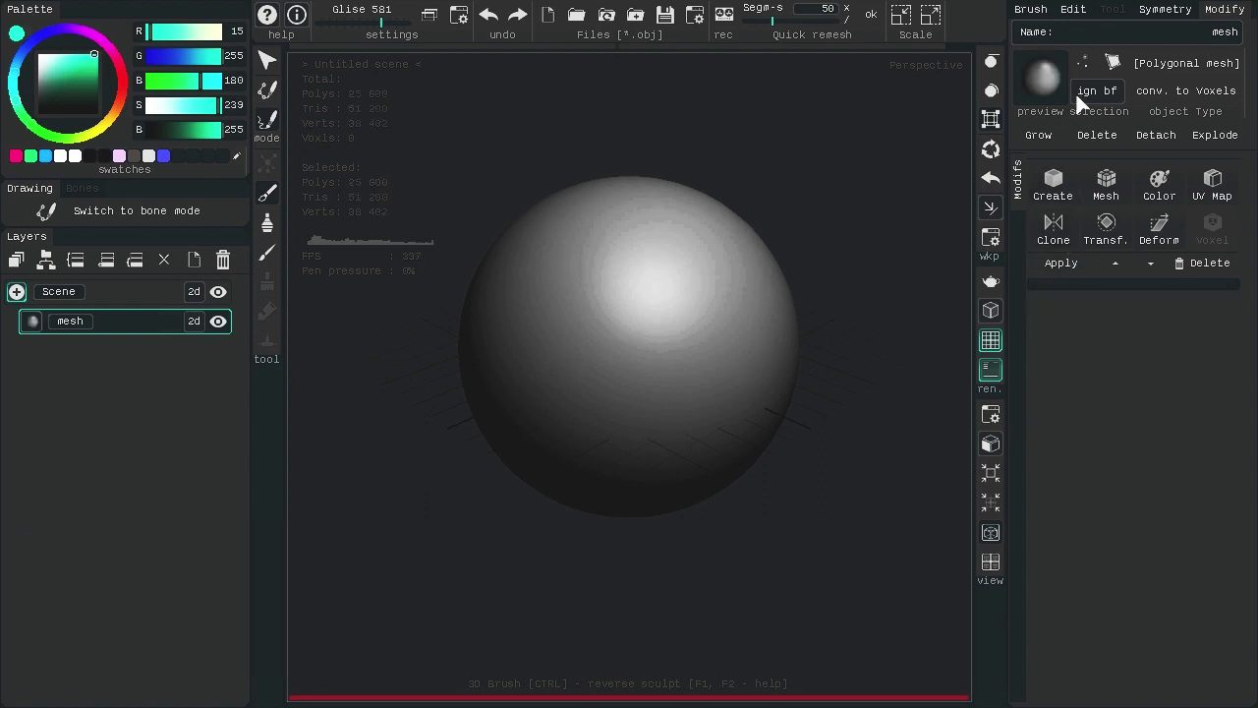
Step: Set the brush radius to 50.5 and its dependency to const
left_click(1047, 12)
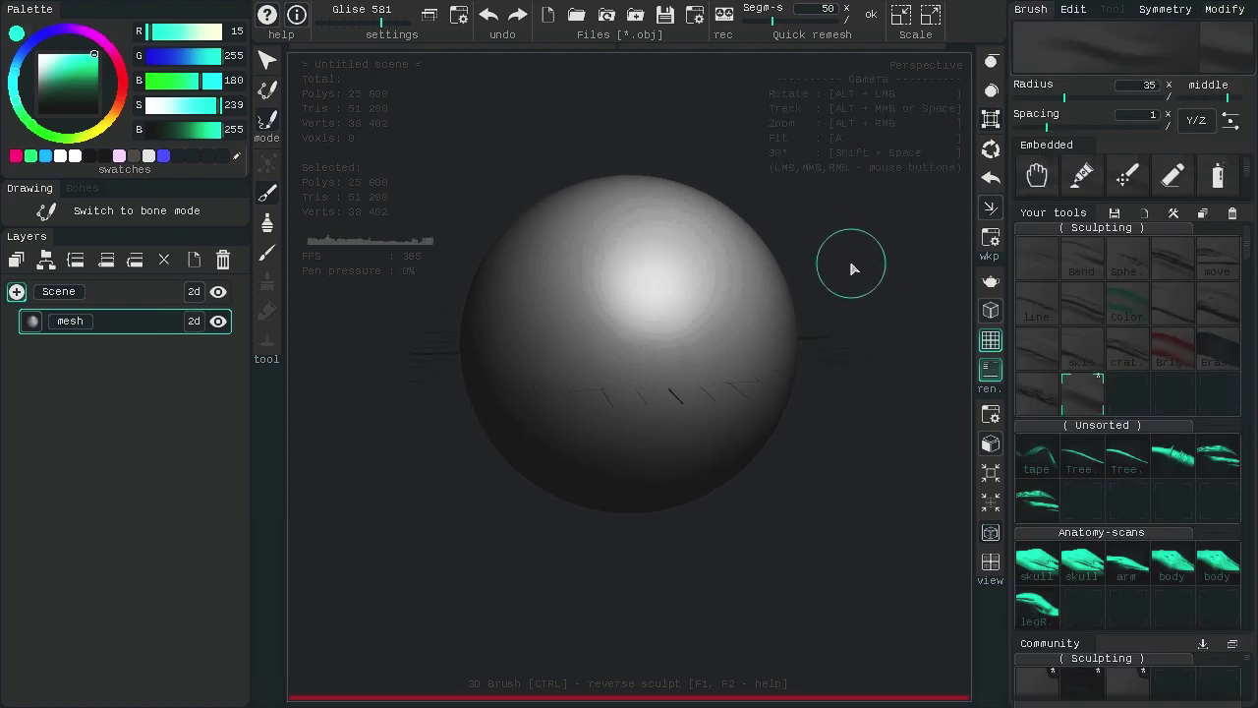
scroll(851, 278, "down", 2)
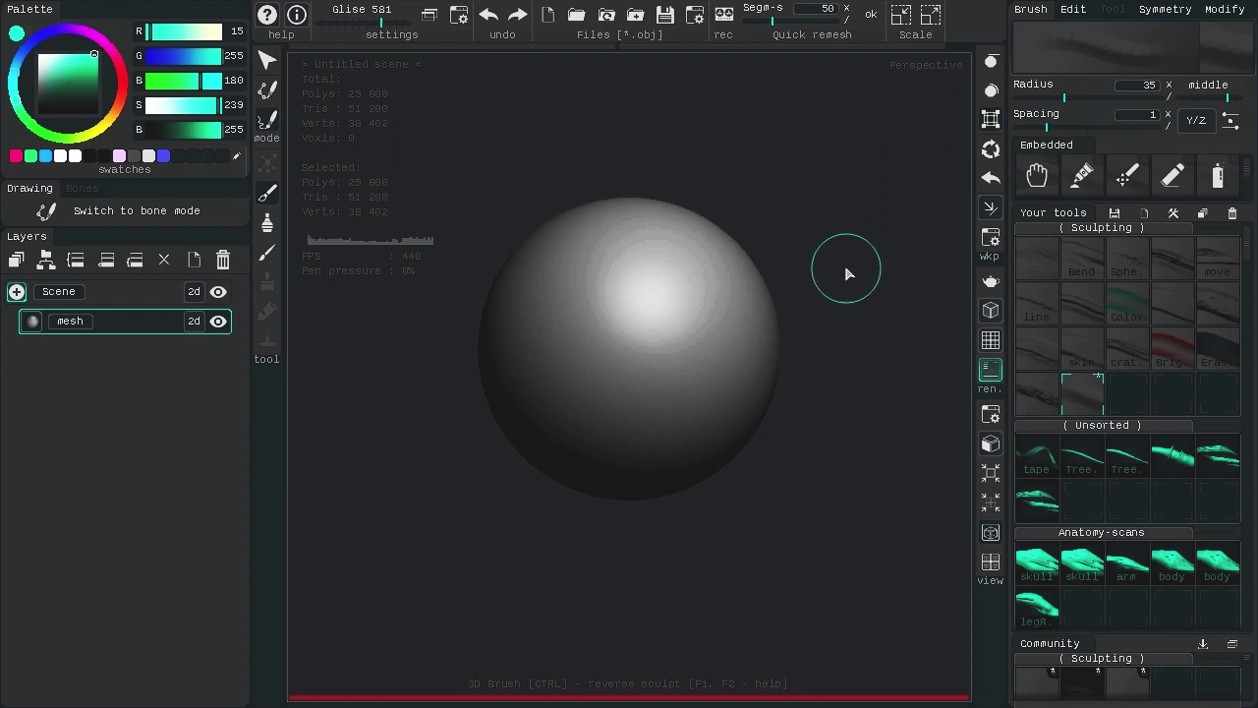
left_click_drag(1064, 98, 1074, 105)
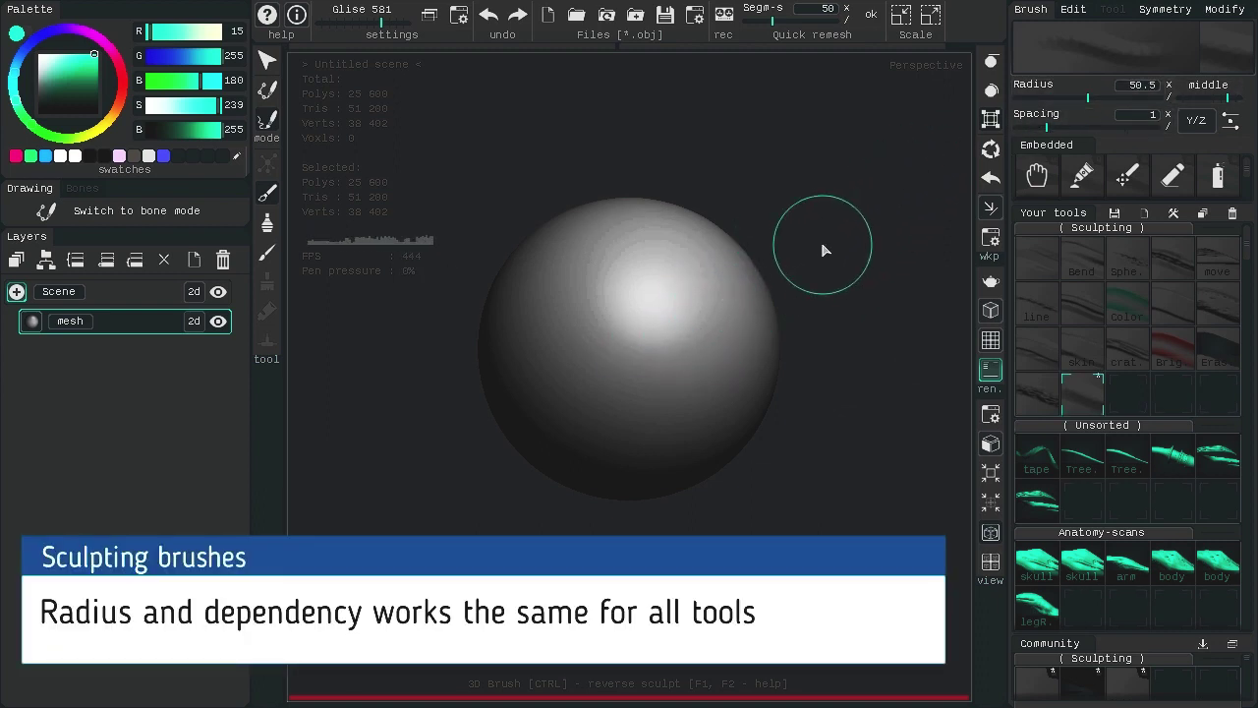
left_click(1185, 90)
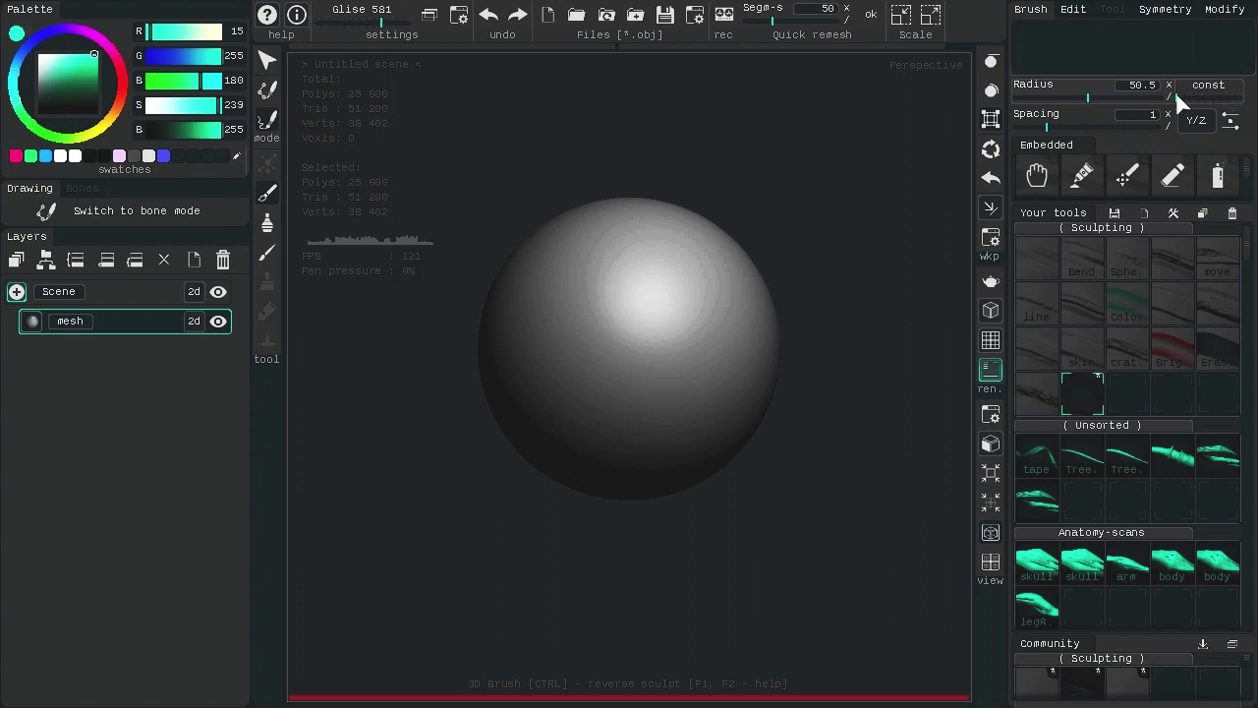
Step: Use the Claybuild preset with softness dependency const and brush spacing 0.34
left_click(1071, 11)
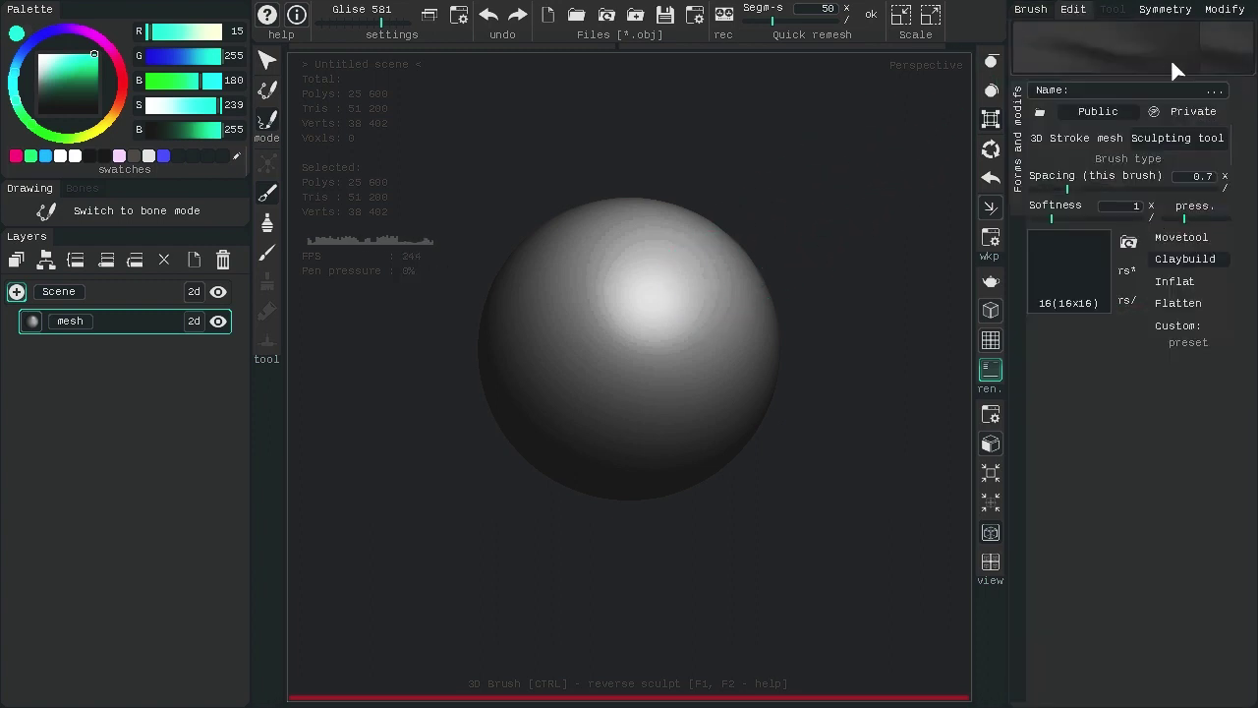
left_click(1183, 259)
left_click_drag(1215, 211, 1147, 212)
left_click_drag(1068, 187, 1043, 187)
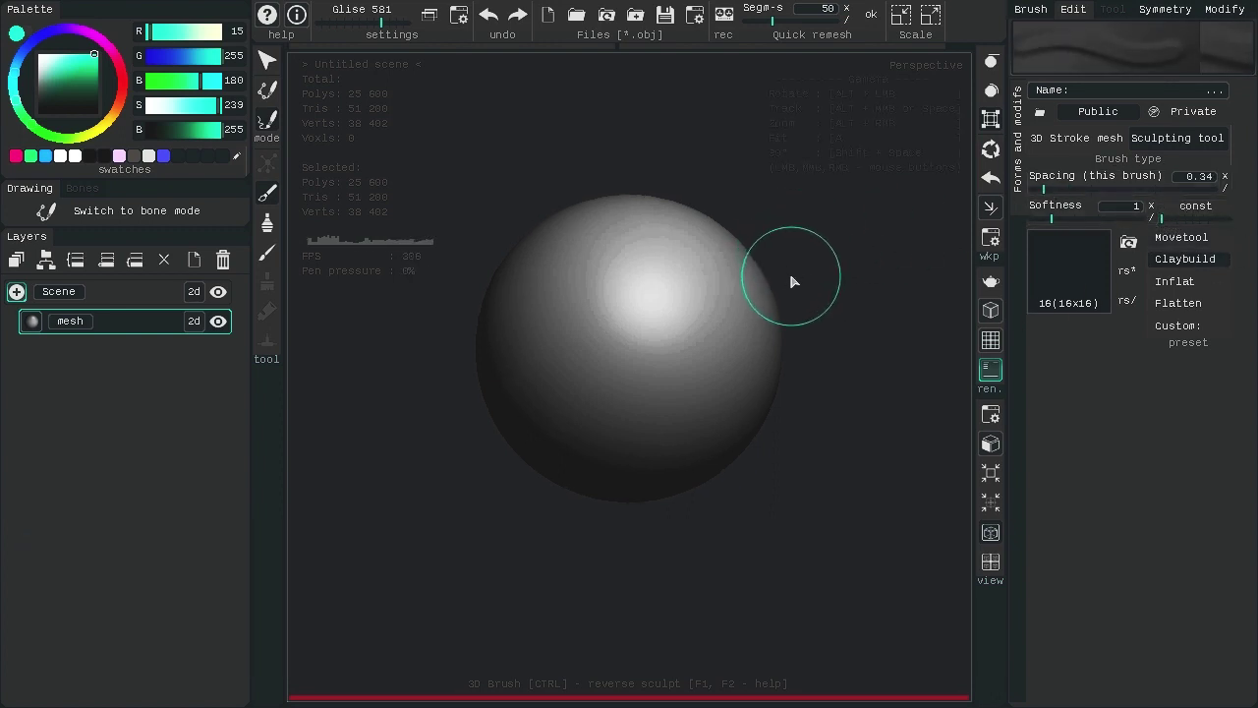
Step: Sculpt a raised diagonal band across the upper part of the sphere with the Claybuild brush
scroll(793, 283, "up", 2)
left_click_drag(525, 393, 761, 259)
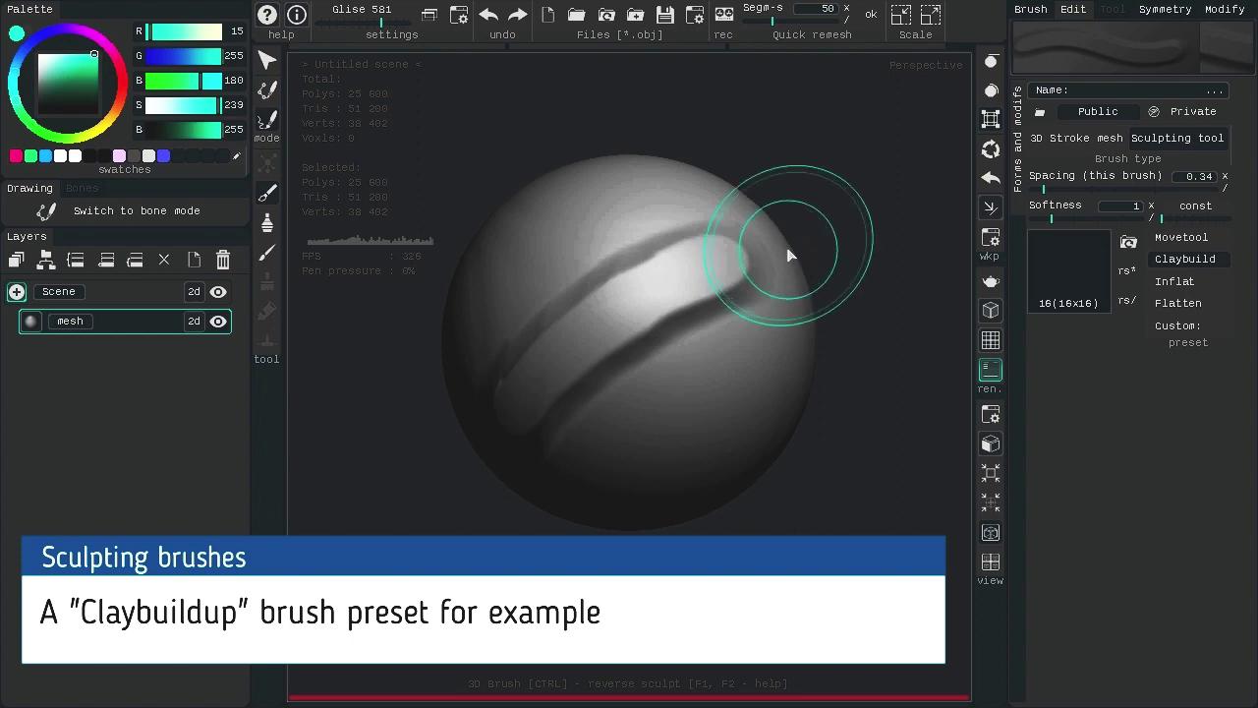
middle_click_drag(893, 219, 875, 210)
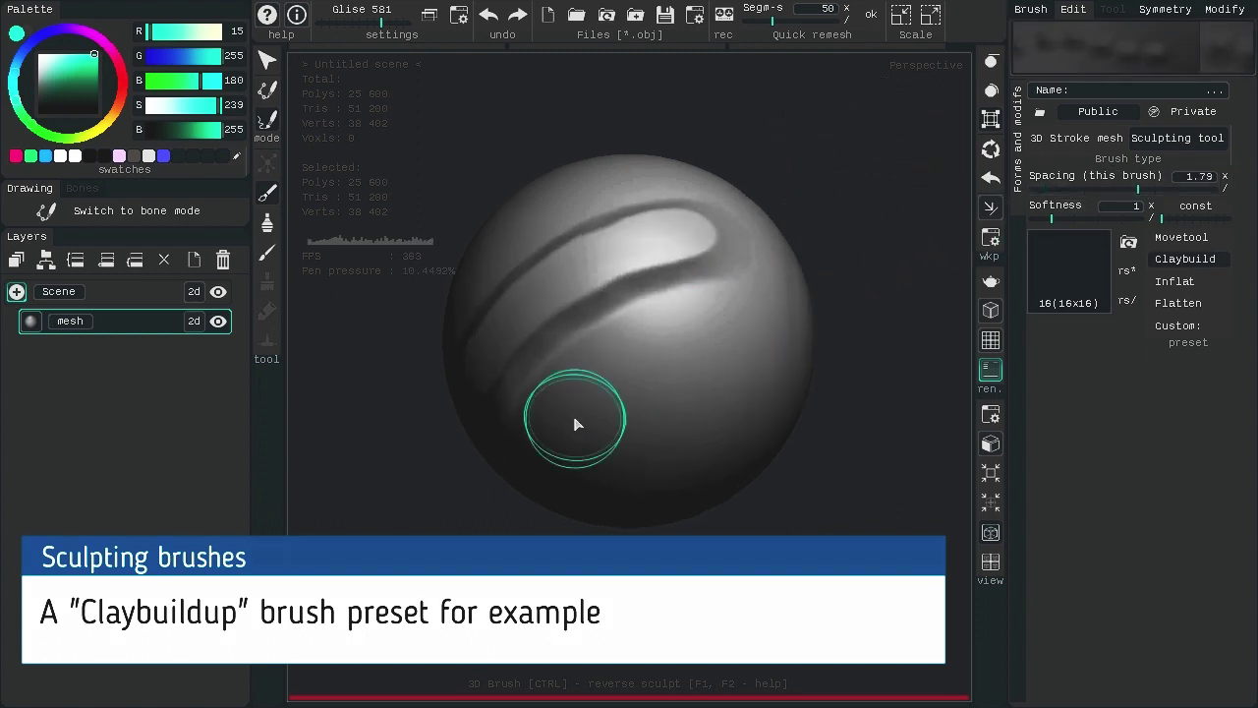
Step: Sculpt diagonal Claybuild strokes across the sphere's front with spacing 1.79 and undo the last ones
mouse_move(552, 432)
left_mouse_down()
mouse_move(665, 352)
mouse_move(797, 298)
left_mouse_up()
mouse_move(543, 453)
left_mouse_down()
mouse_move(618, 380)
mouse_move(864, 256)
mouse_move(815, 272)
left_mouse_up()
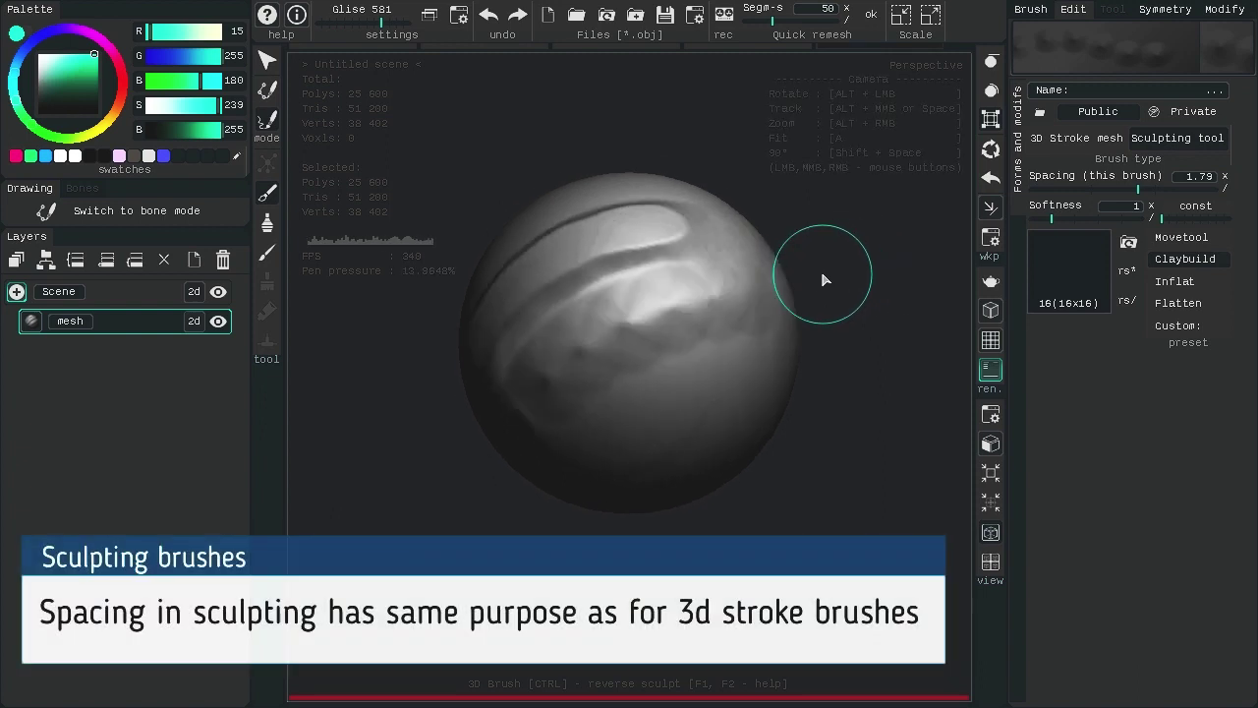
left_click_drag(573, 477, 798, 336)
key("ctrl+z")
key("ctrl+z")
Step: Set the brush spacing to 2.05 and sculpt more diagonal strokes across the sphere
left_click_drag(1139, 190, 1154, 192)
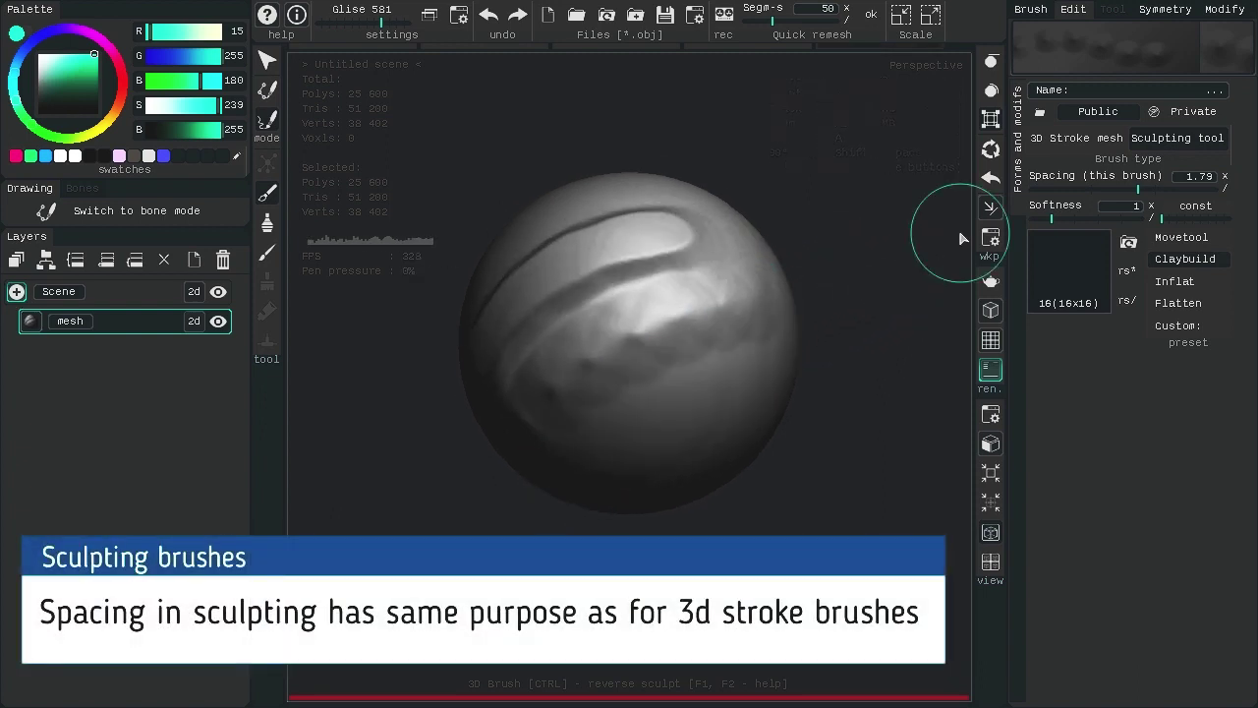
left_click_drag(855, 286, 824, 264)
mouse_move(524, 442)
left_mouse_down()
mouse_move(750, 298)
mouse_move(806, 245)
left_mouse_up()
Step: Undo all the Claybuild strokes on the sphere
key("ctrl+z")
key("ctrl+z")
key("ctrl+z")
key("ctrl+z")
key("ctrl+z")
key("ctrl+z")
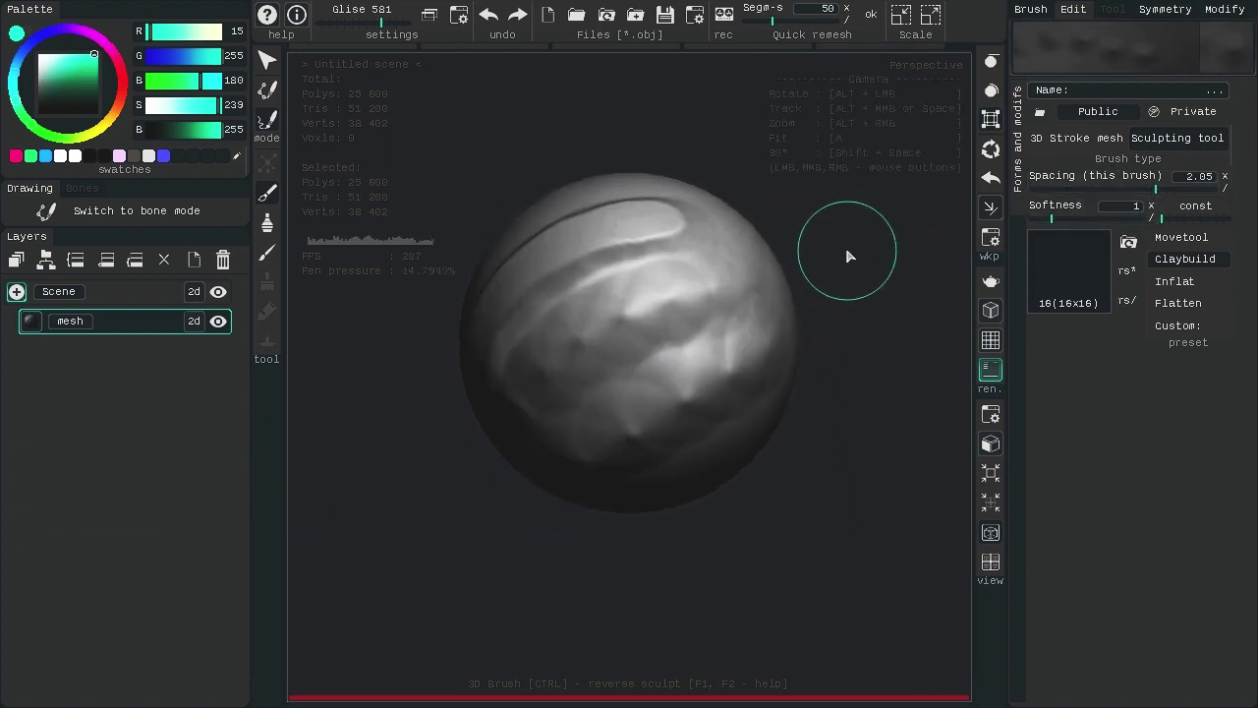
Step: Choose the Movetool preset, set the brush spacing to 0.38 and enlarge the brush
left_click(1180, 238)
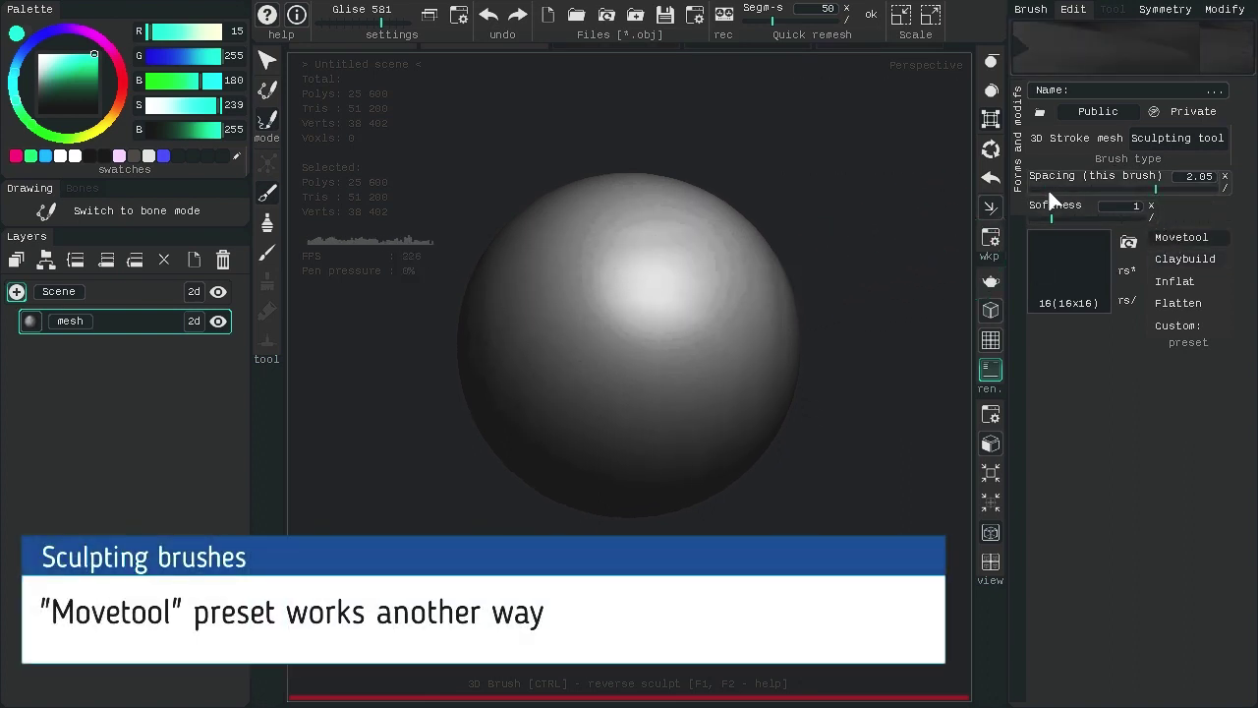
left_click(1050, 187)
right_click_drag(798, 254, 847, 256)
Step: Push and pull the sphere's surface with Movetool strokes to deform its shape from several sides
mouse_move(696, 280)
left_mouse_down()
mouse_move(725, 312)
mouse_move(737, 378)
left_mouse_up()
left_click_drag(679, 214, 755, 462)
left_click_drag(741, 384, 710, 419)
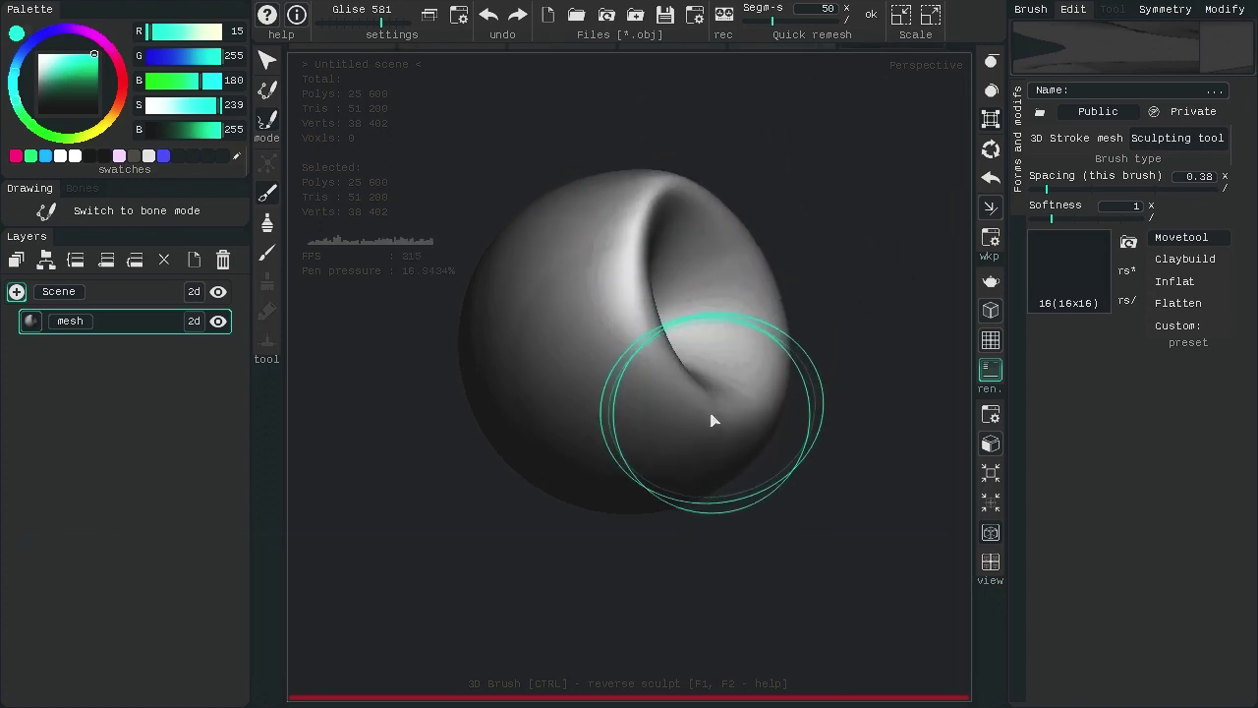
mouse_move(825, 304)
left_mouse_down()
mouse_move(690, 309)
mouse_move(576, 364)
left_mouse_up()
left_click_drag(709, 311, 653, 308, "alt")
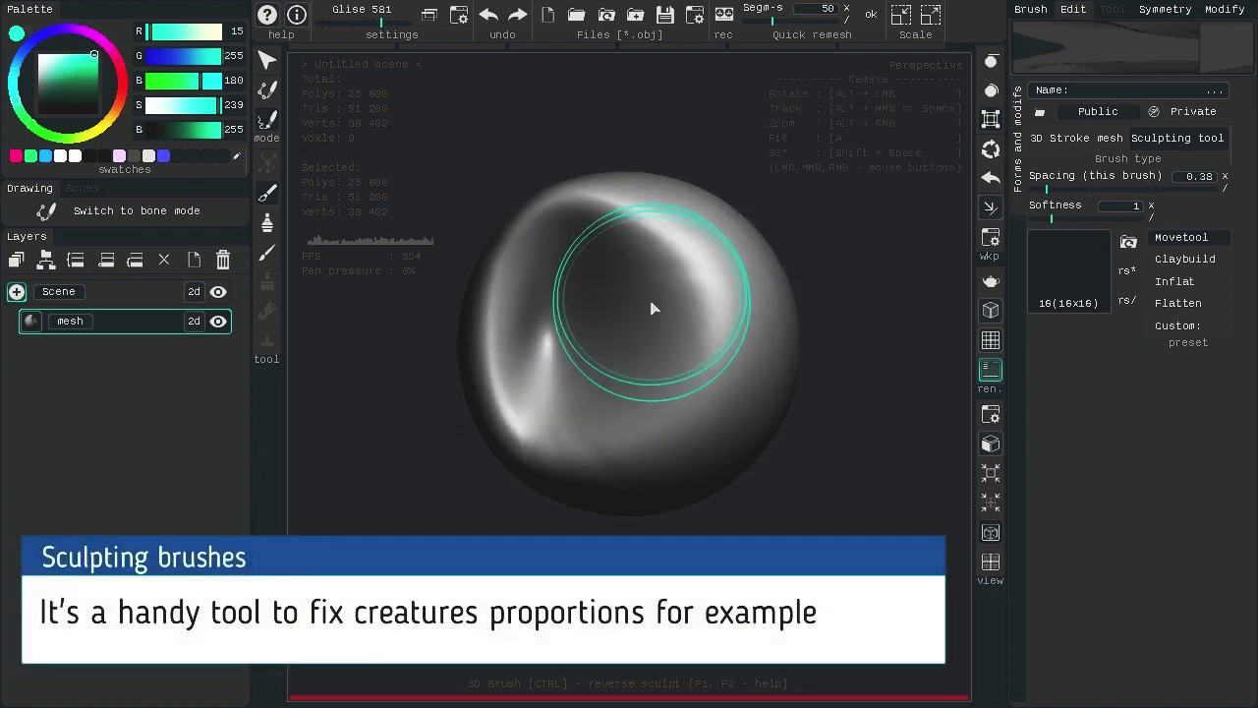
left_click_drag(522, 332, 800, 309)
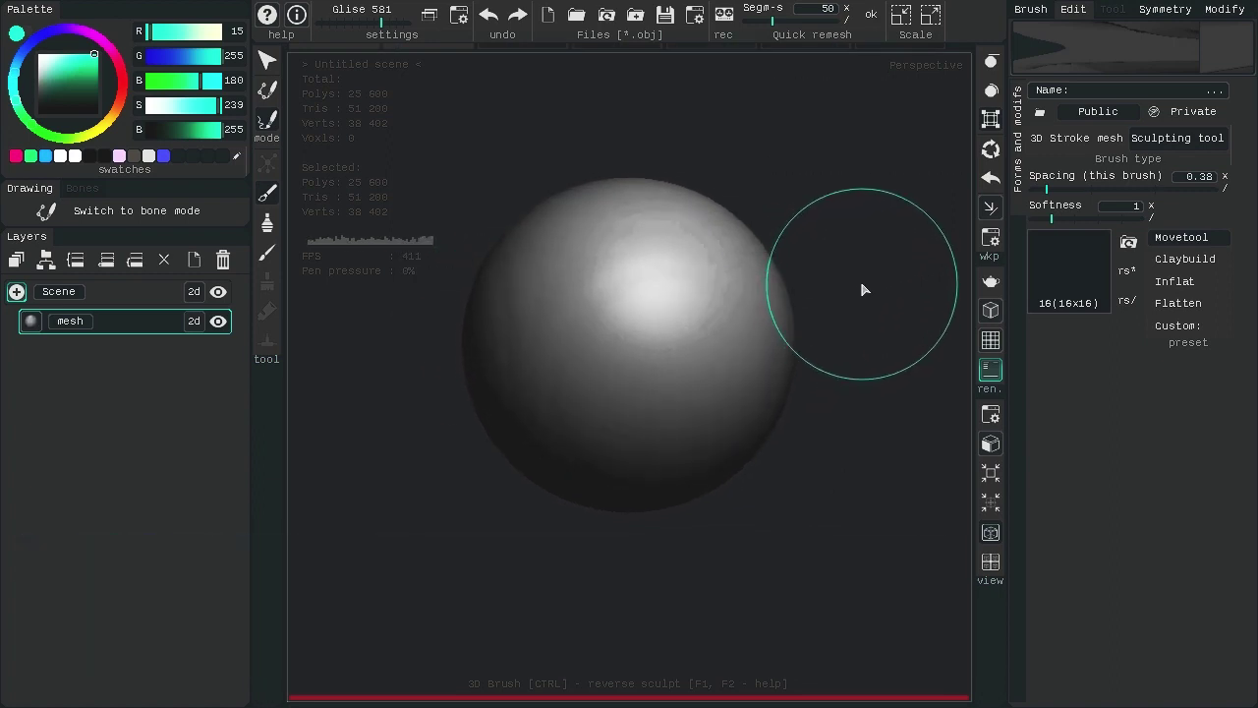
Step: Choose the Inflat preset and sculpt two strokes across the sphere's front
left_click(1169, 281)
mouse_move(771, 334)
left_mouse_down()
mouse_move(746, 348)
mouse_move(732, 299)
mouse_move(661, 262)
left_mouse_up()
mouse_move(804, 248)
left_mouse_down()
mouse_move(741, 298)
mouse_move(621, 250)
mouse_move(570, 333)
mouse_move(817, 311)
mouse_move(715, 324)
left_mouse_up()
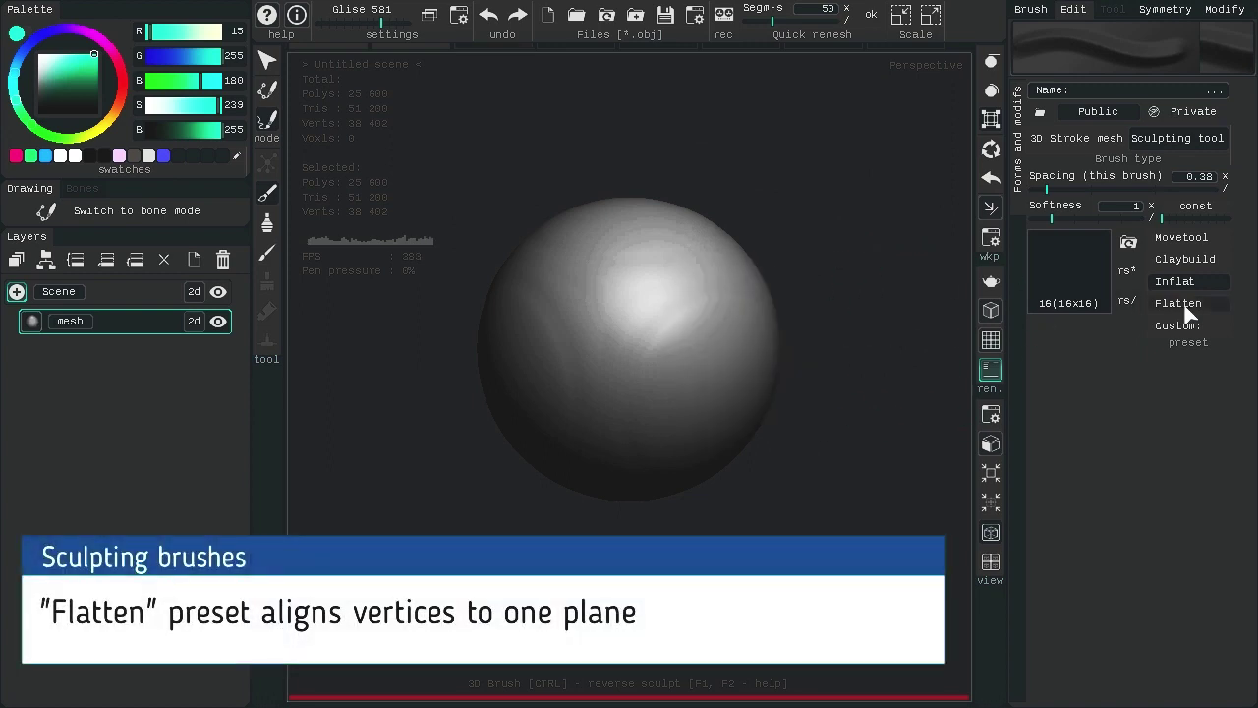
Step: Choose the Flatten preset and flatten an area across the sphere's front
left_click(1178, 303)
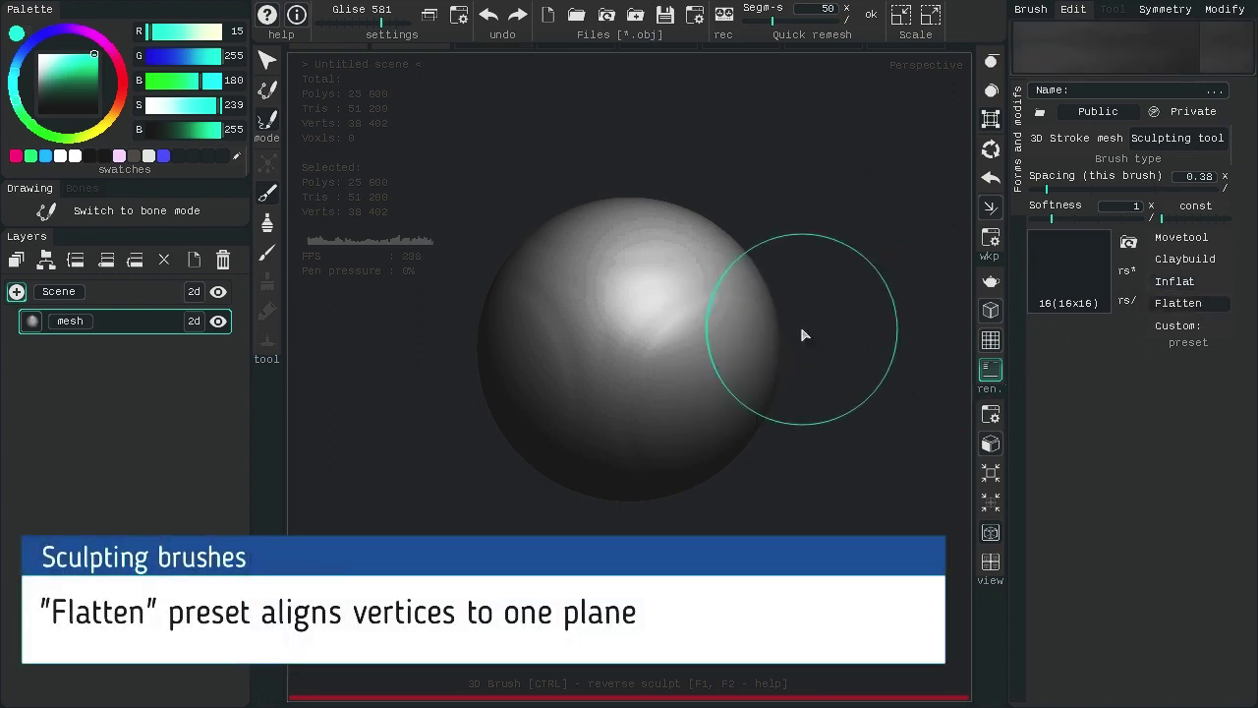
mouse_move(642, 355)
left_mouse_down()
mouse_move(776, 270)
mouse_move(632, 295)
mouse_move(711, 284)
mouse_move(662, 310)
mouse_move(725, 337)
mouse_move(564, 359)
mouse_move(750, 318)
mouse_move(644, 406)
mouse_move(600, 404)
mouse_move(786, 351)
mouse_move(783, 333)
mouse_move(848, 295)
mouse_move(824, 312)
left_mouse_up()
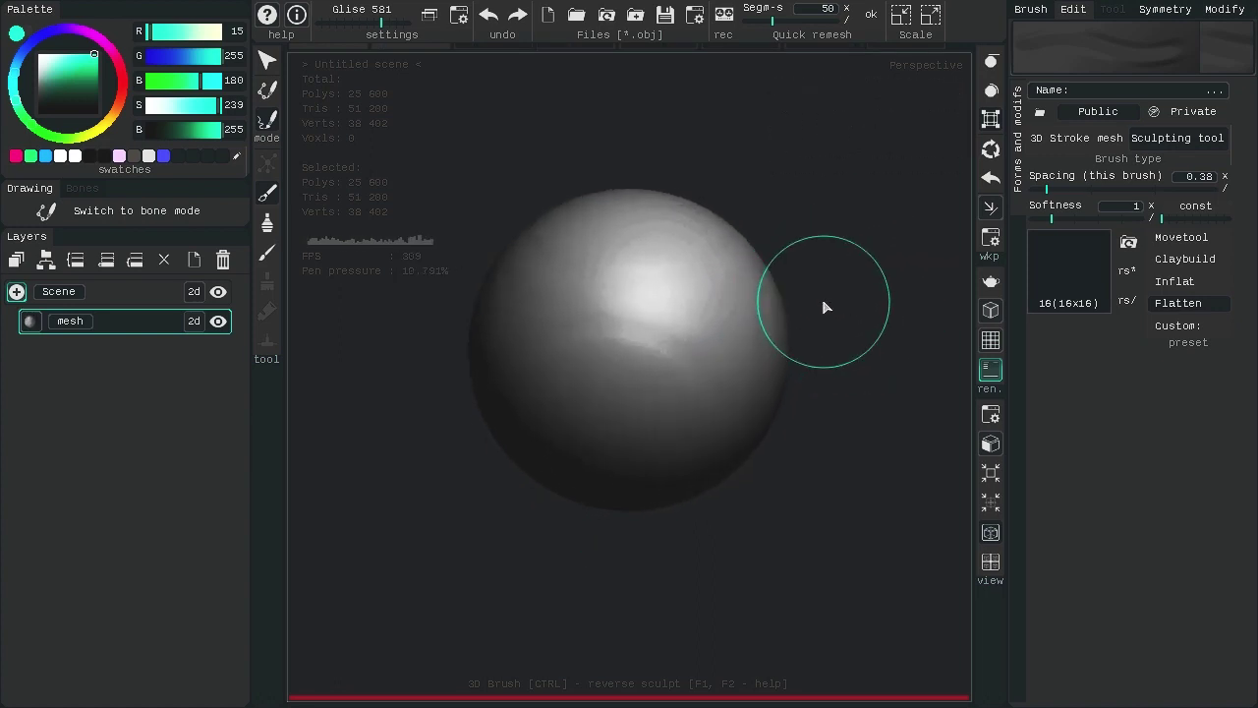
Step: Enable world mirror symmetry on the X axis
left_click(1165, 9)
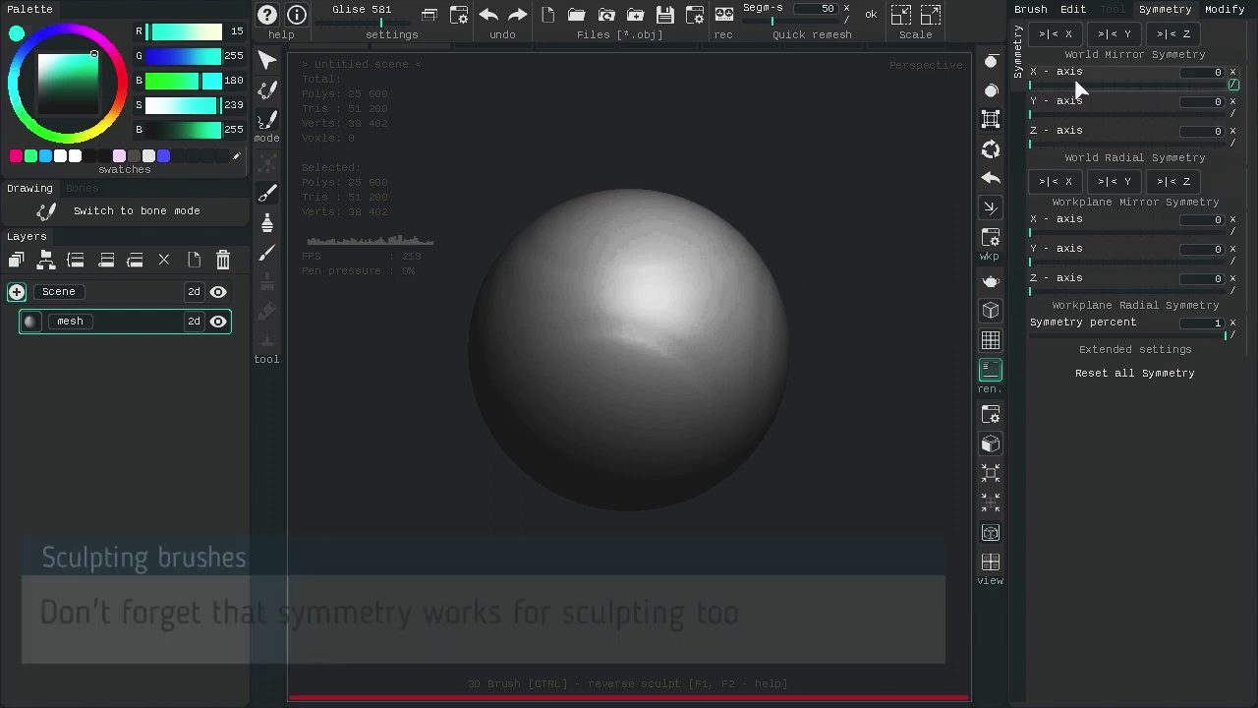
right_click_drag(820, 248, 753, 316, "alt")
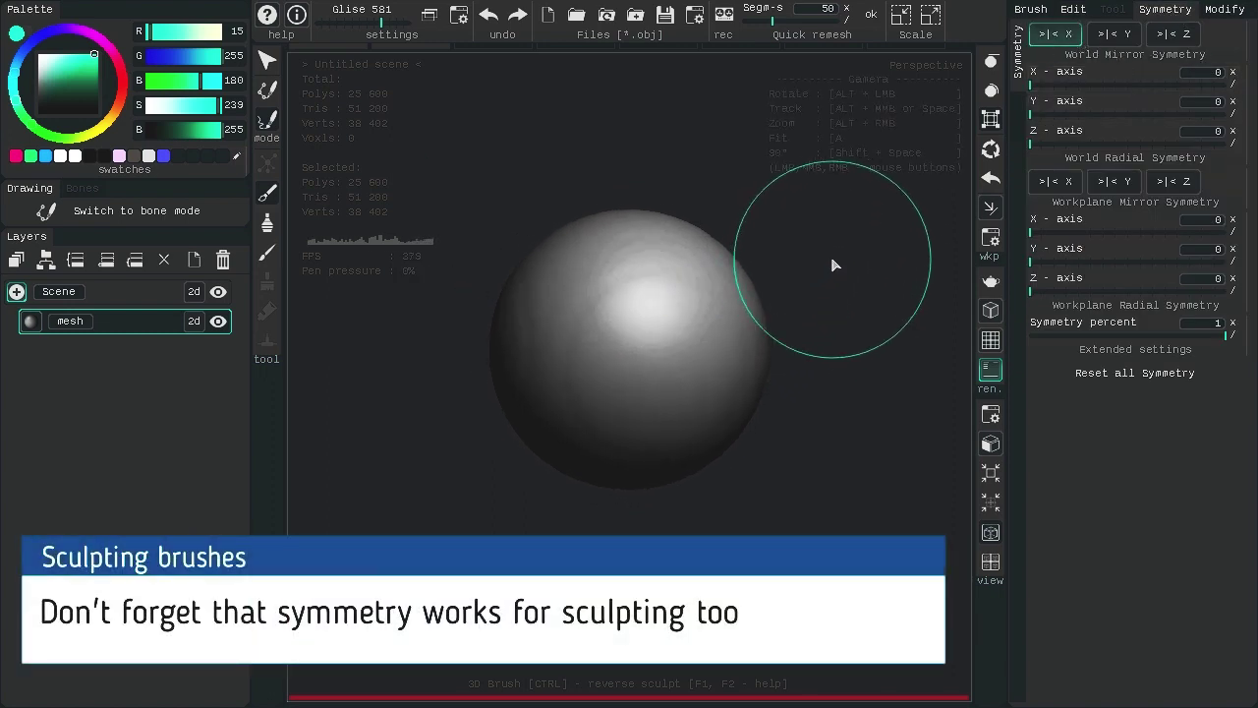
Step: Push both sides of the sphere inward with symmetric sculpting strokes and undo them all
mouse_move(719, 316)
left_mouse_down()
mouse_move(786, 304)
mouse_move(657, 337)
mouse_move(632, 403)
left_mouse_up()
mouse_move(684, 254)
left_mouse_down()
mouse_move(663, 240)
mouse_move(672, 379)
left_mouse_up()
key("ctrl+z")
key("ctrl+z")
key("ctrl+z")
key("ctrl+z")
key("ctrl+z")
key("ctrl+z")
key("ctrl+z")
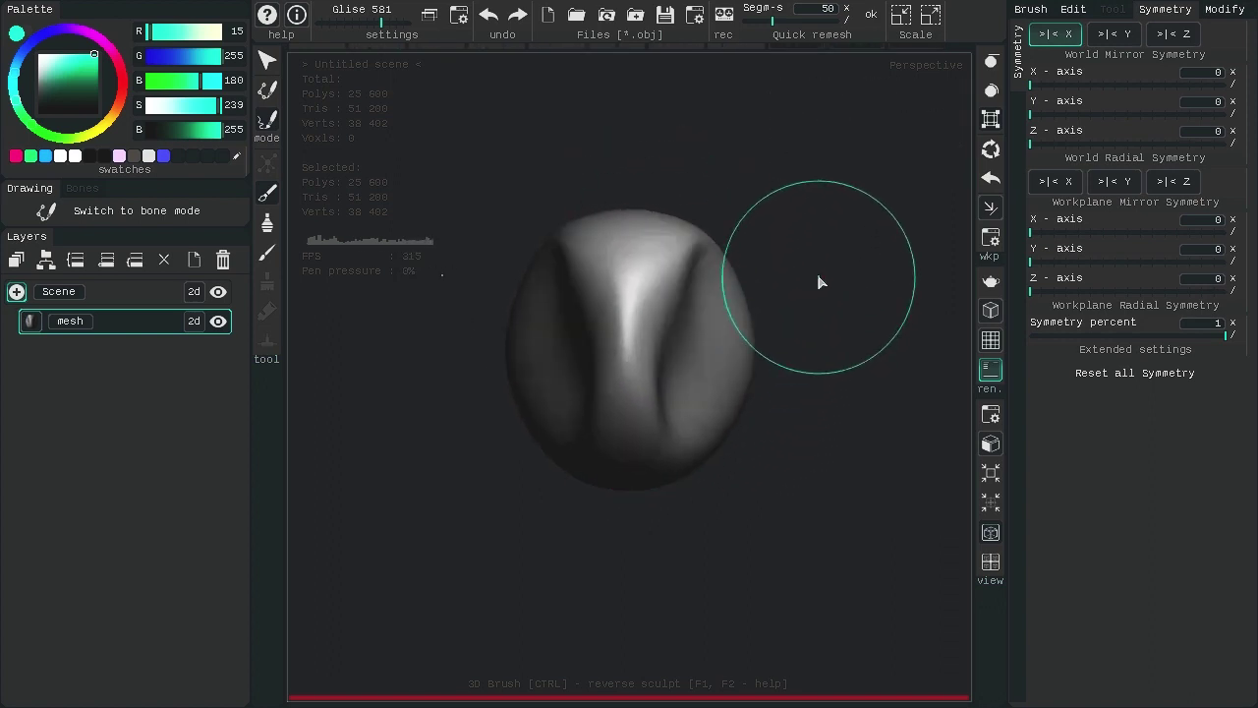
Step: Try a sculpting stroke across the sphere with brush radius 98 and undo it
left_click(1031, 8)
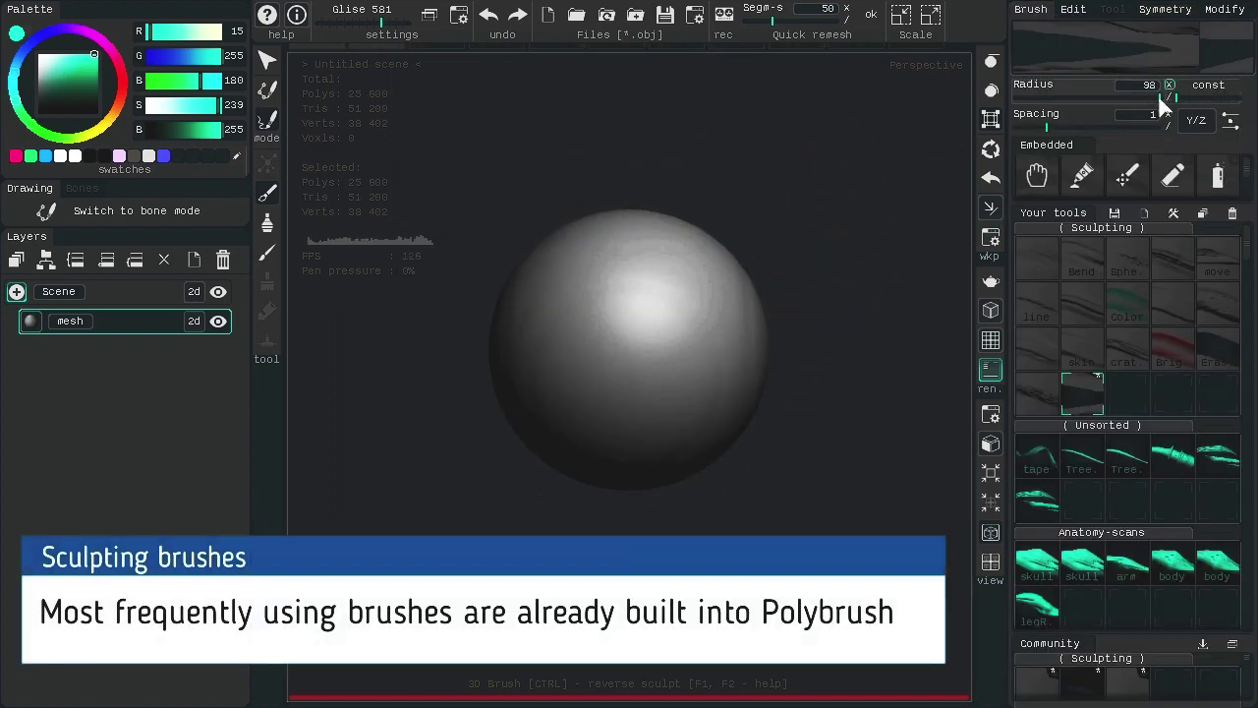
mouse_move(619, 320)
left_mouse_down()
mouse_move(732, 287)
mouse_move(751, 244)
left_mouse_up()
key("ctrl+z")
Step: Choose the embedded Inflat brush, sculpt a test stroke on the sphere and undo it
left_click(1125, 177)
mouse_move(699, 331)
left_mouse_down()
mouse_move(674, 331)
mouse_move(716, 348)
mouse_move(699, 323)
mouse_move(778, 284)
left_mouse_up()
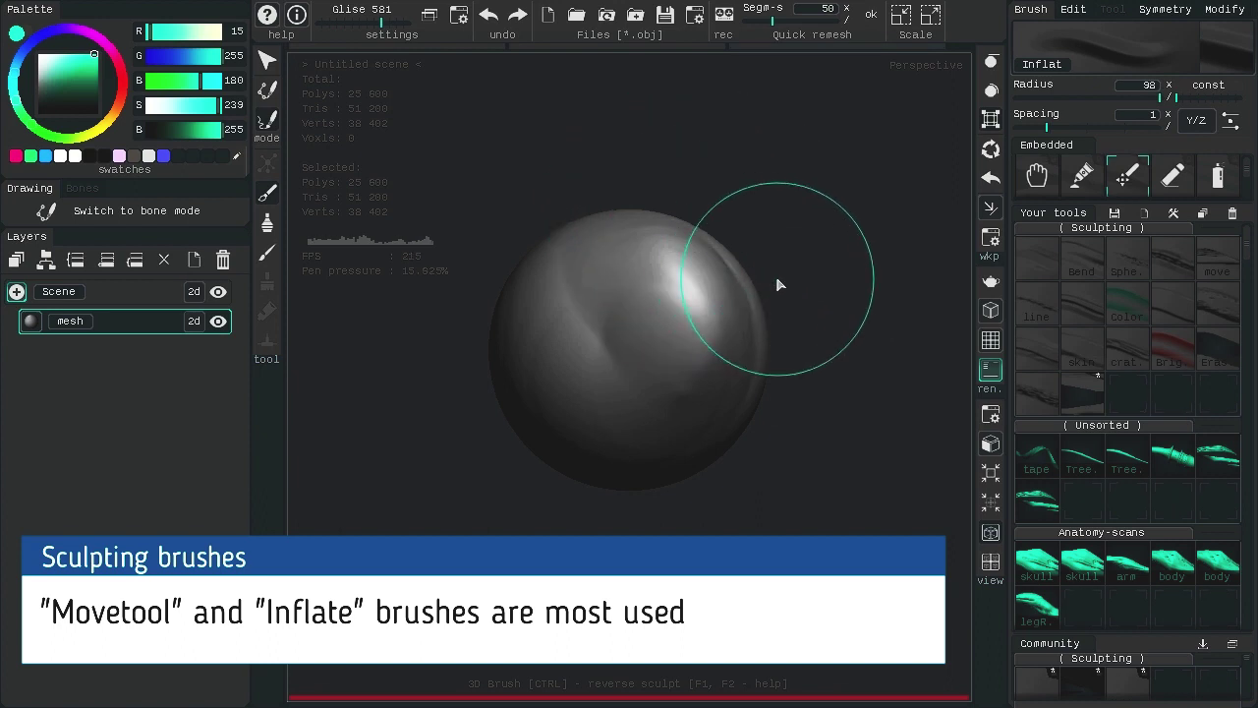
key("ctrl+z")
scroll(1169, 177, "down", 1)
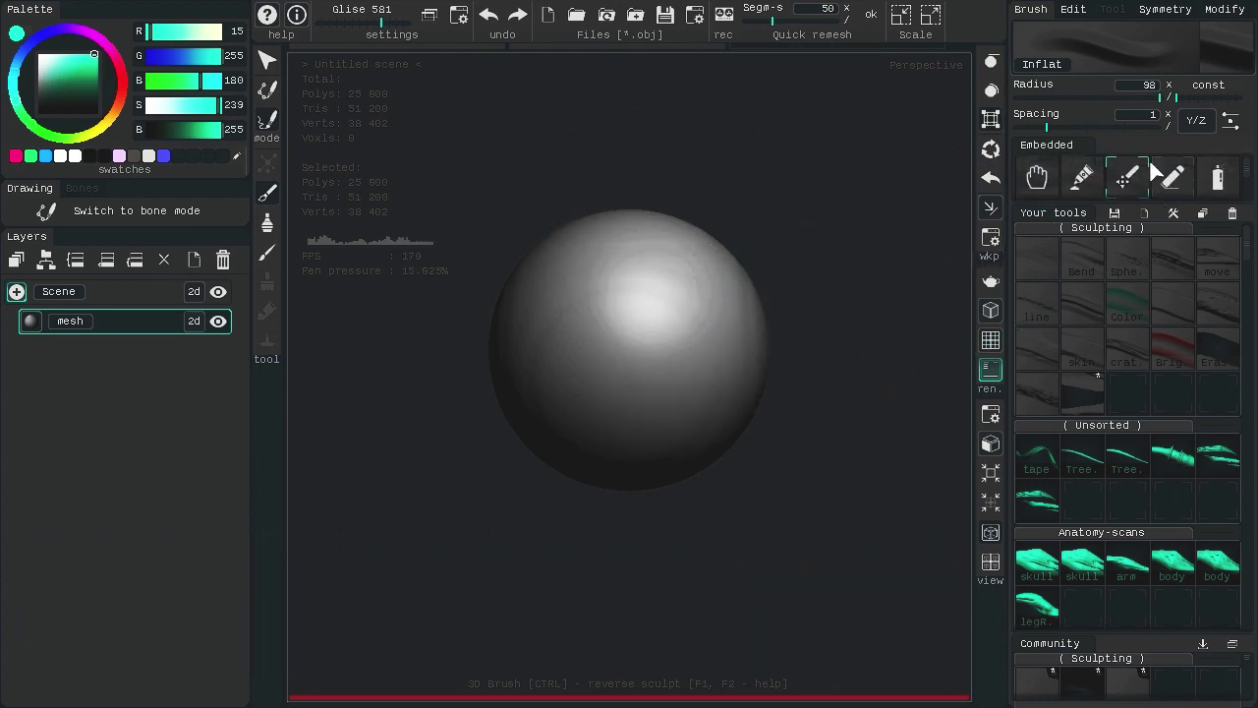
Step: Reopen the custom sculpting brush for editing and choose its Claybuild preset
left_click(1073, 12)
left_click(1104, 56)
left_click(1073, 9)
left_click(1201, 260)
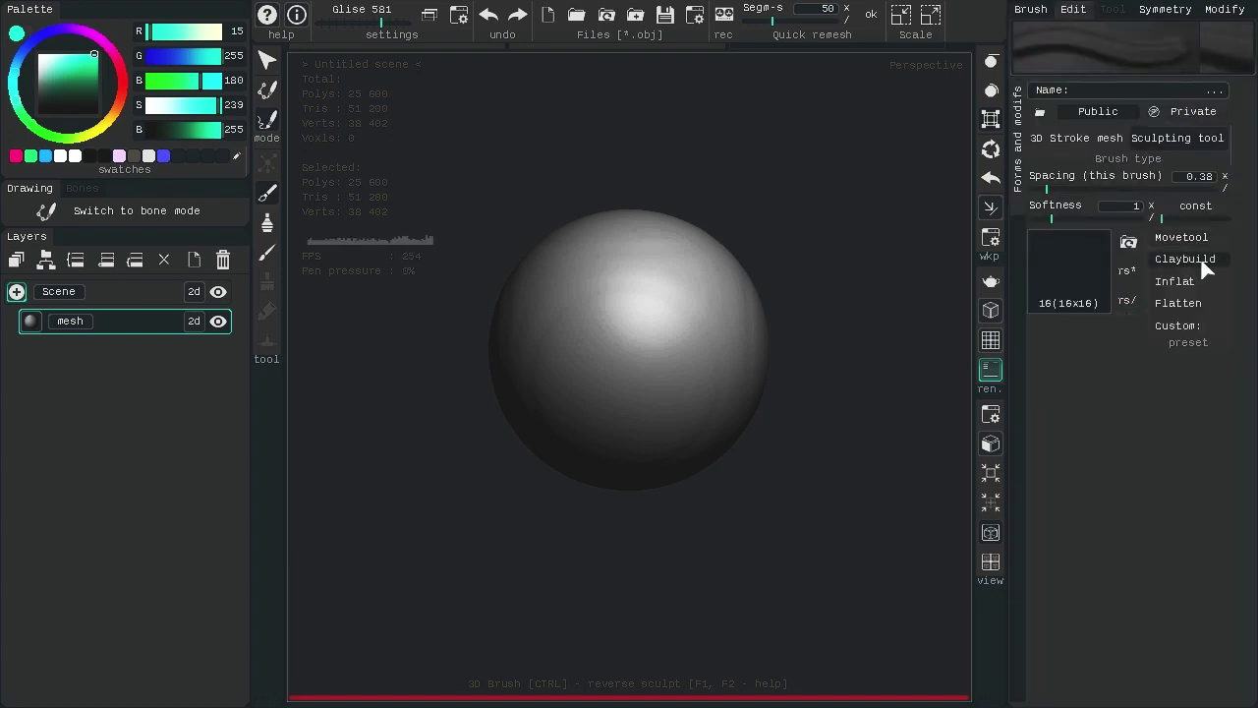
scroll(735, 332, "up", 2)
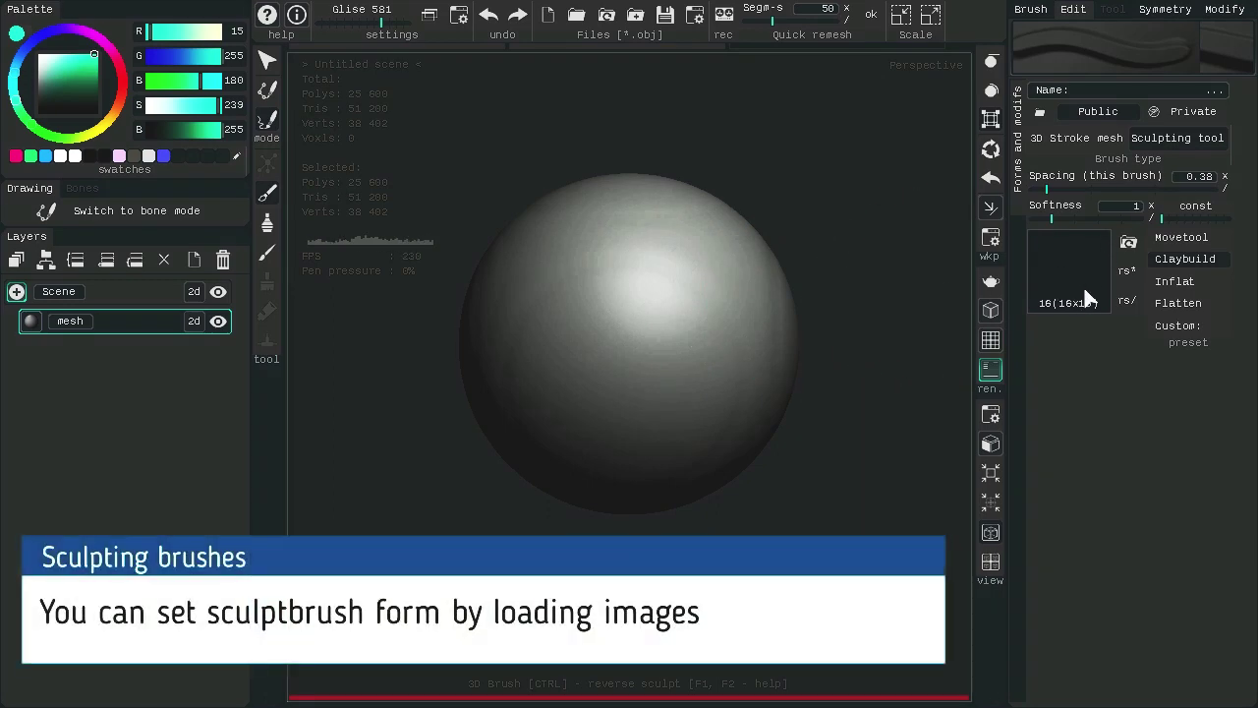
Step: Load the lightning_01 image as the sculpting brush form, sculpt test strokes on the sphere and undo them
left_click(1129, 242)
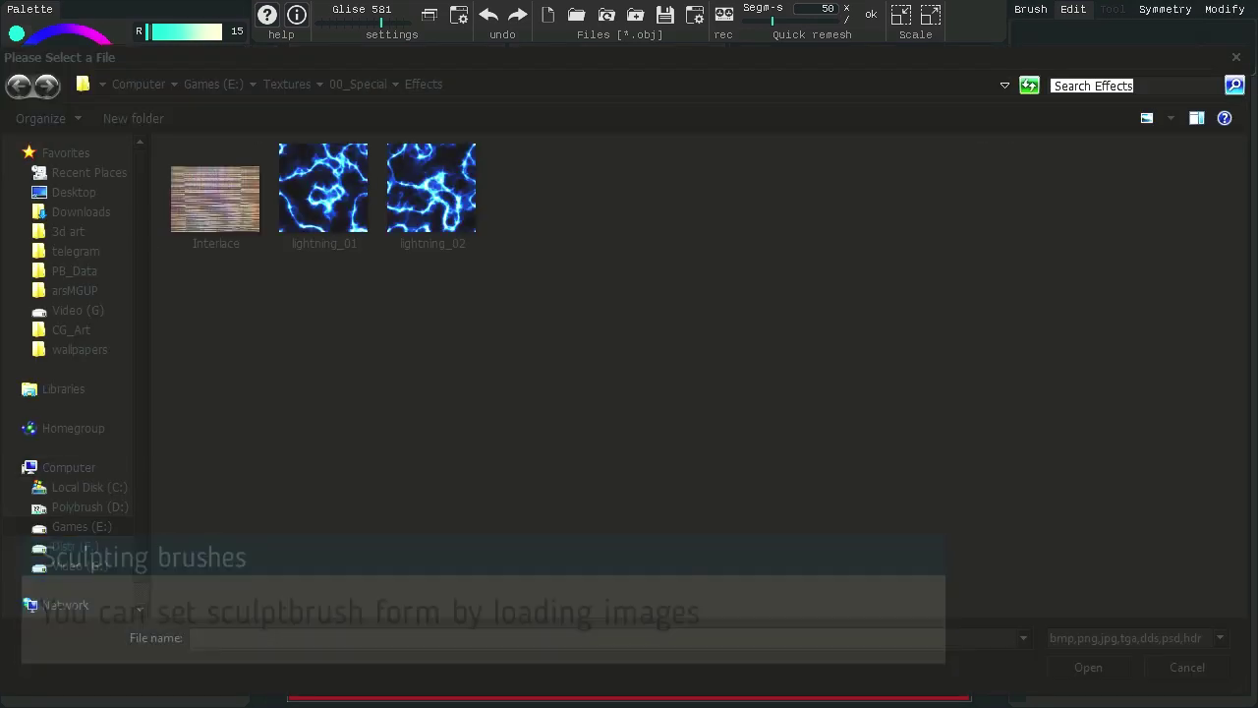
double_click(325, 197)
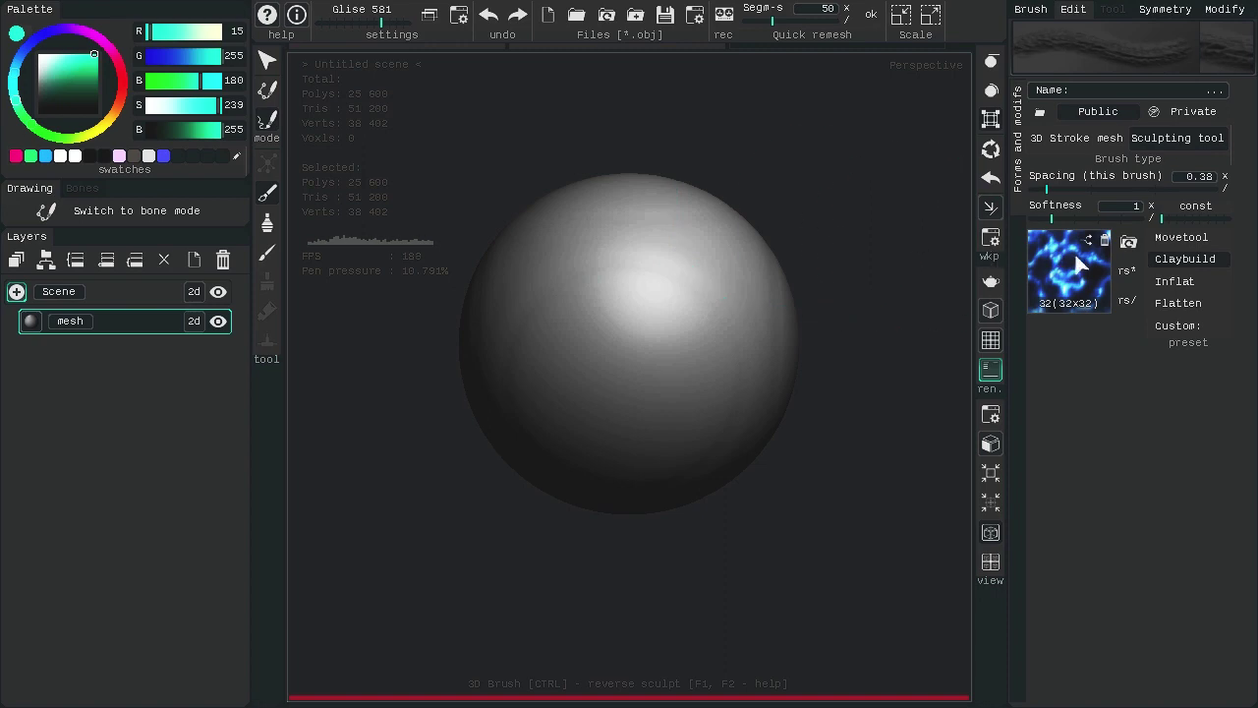
right_click_drag(792, 328, 643, 376, "alt")
left_click_drag(595, 385, 694, 266)
right_click_drag(664, 323, 689, 313, "alt")
mouse_move(692, 317)
left_mouse_down()
mouse_move(669, 280)
mouse_move(654, 393)
mouse_move(639, 246)
mouse_move(759, 329)
mouse_move(737, 331)
mouse_move(786, 325)
mouse_move(767, 329)
mouse_move(812, 289)
mouse_move(871, 324)
mouse_move(950, 264)
left_mouse_up()
key("ctrl+z")
key("ctrl+z")
key("ctrl+z")
key("ctrl+z")
key("ctrl+z")
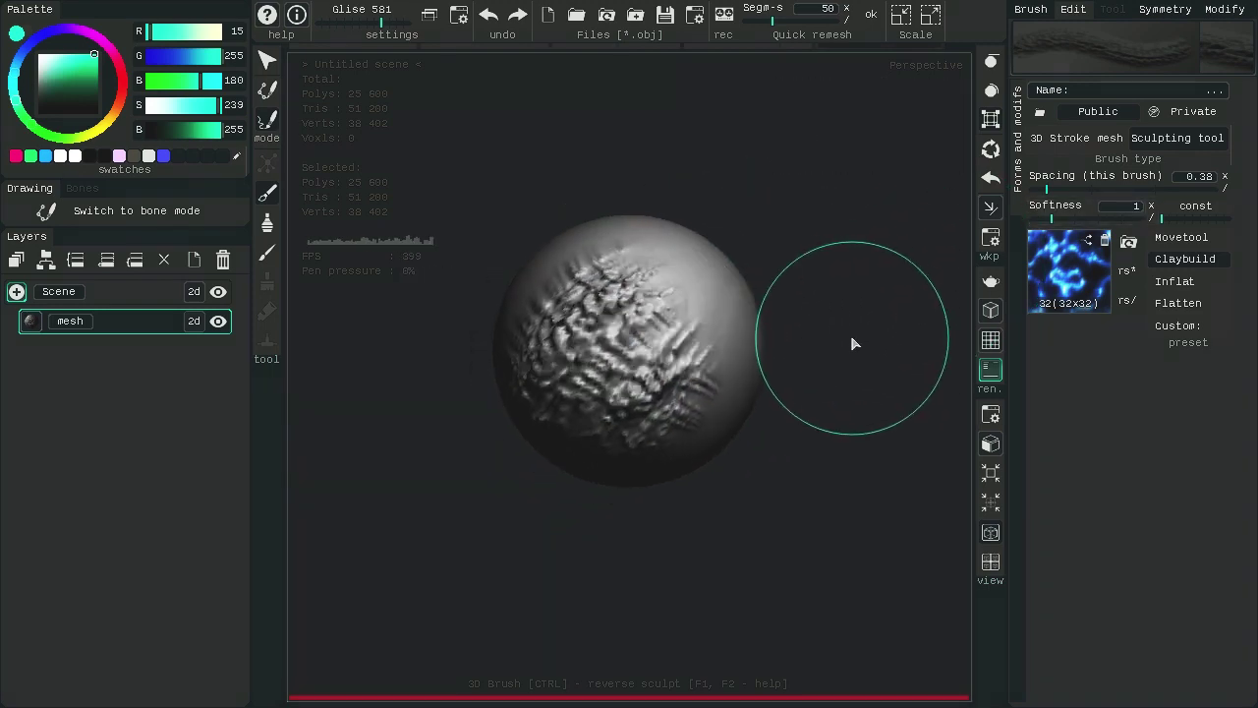
Step: Load the spots2 image from the Simple folder as the brush form and link the brush intensity to pen pressure
left_click(1127, 244)
left_click(360, 85)
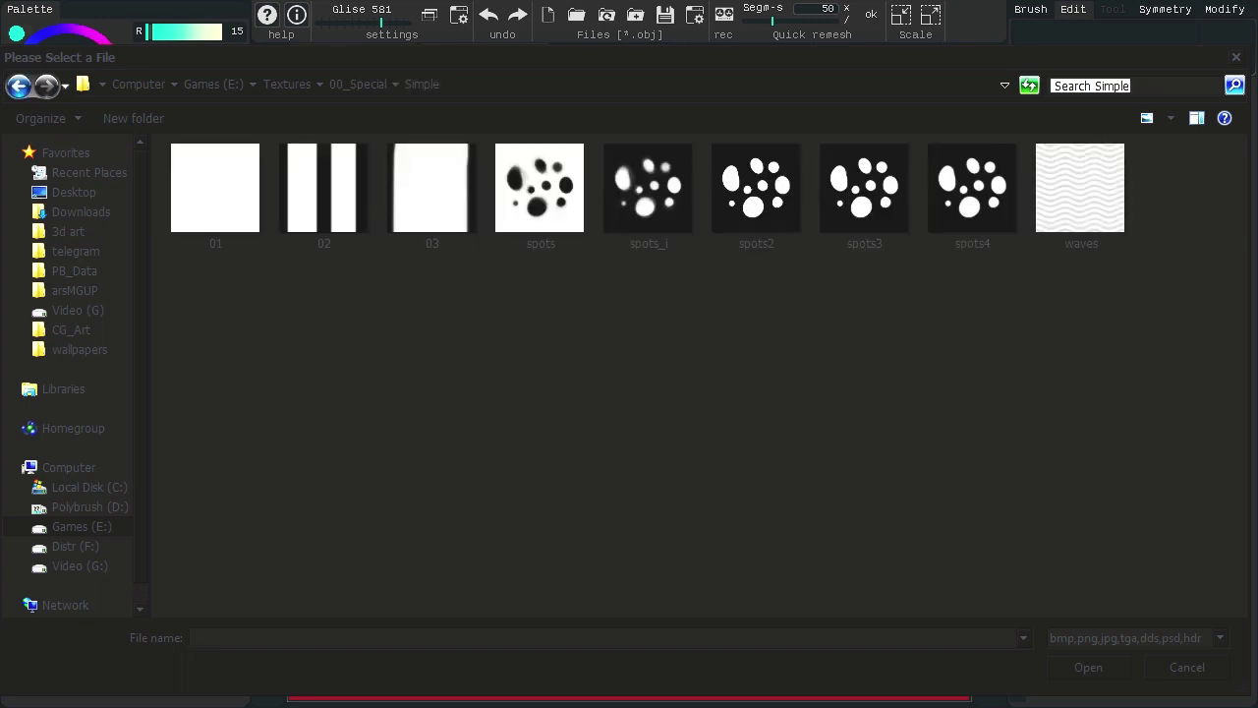
double_click(755, 187)
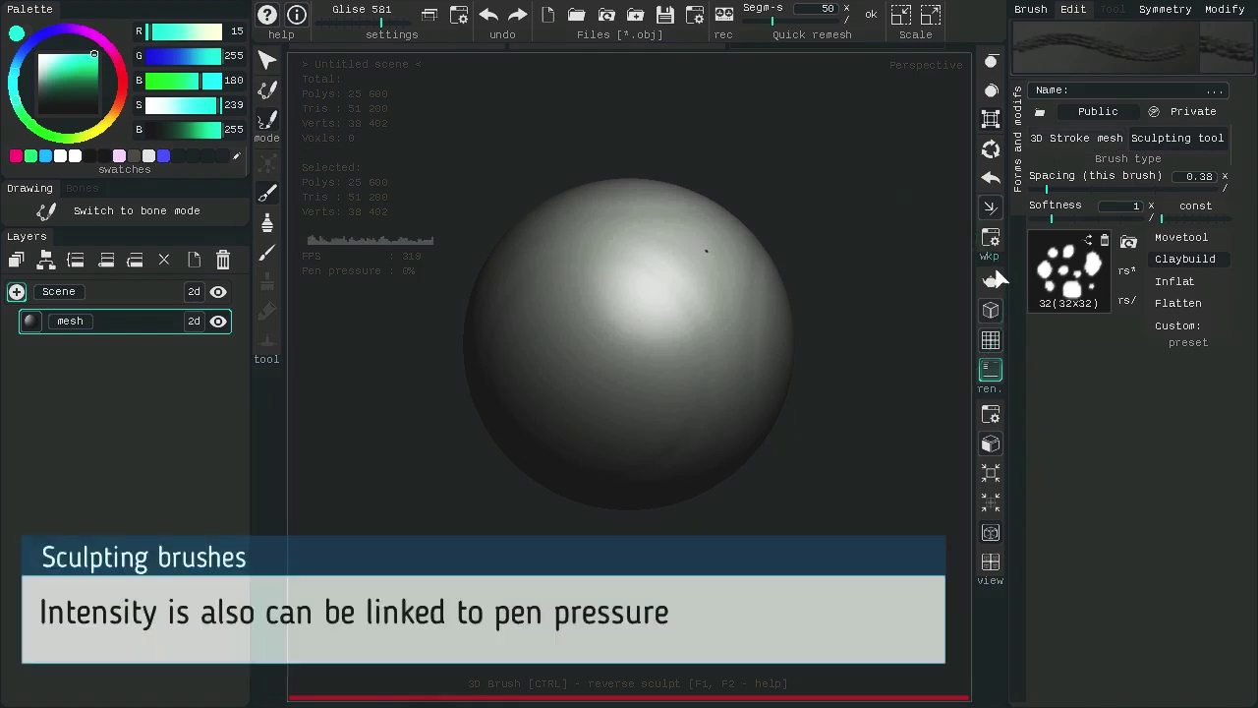
left_click(1195, 205)
Step: Sculpt spotted test strokes upward across the sphere's front, undoing the first attempt
left_click_drag(585, 383, 622, 351)
key("ctrl+z")
left_click_drag(584, 405, 634, 336)
left_click_drag(657, 429, 743, 241)
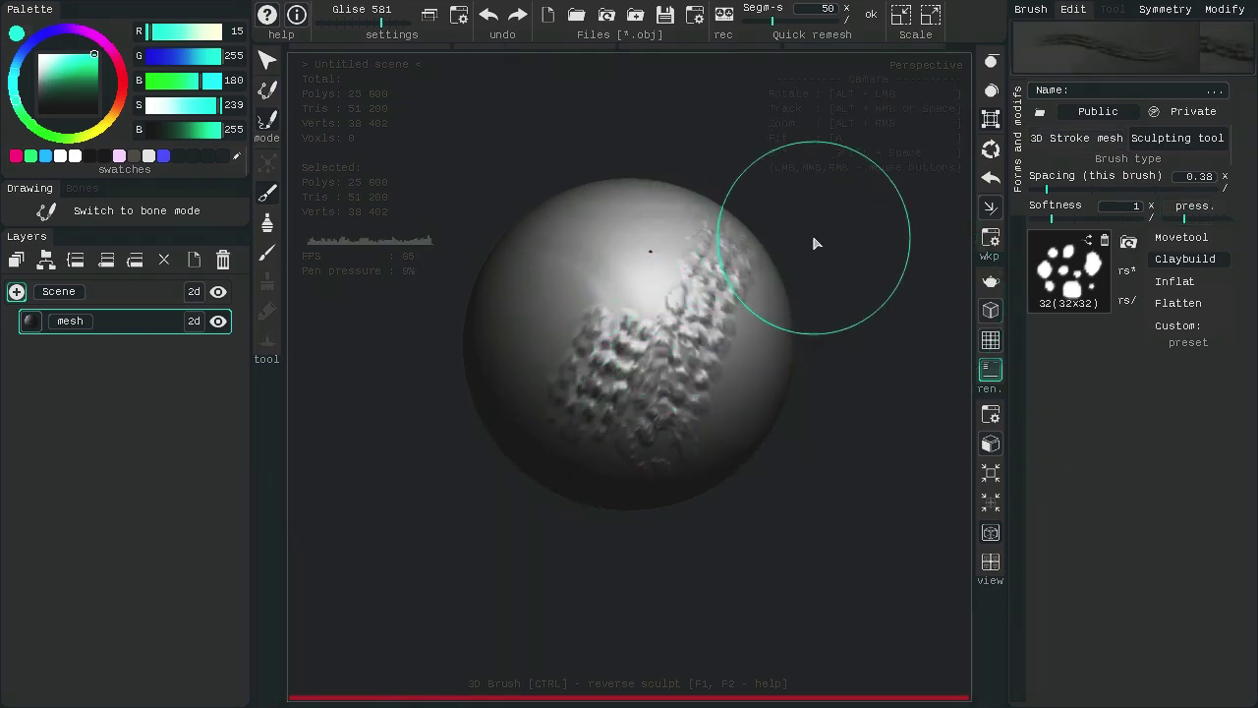
mouse_move(641, 442)
left_mouse_down("alt")
mouse_move(811, 311)
mouse_move(649, 441)
mouse_move(783, 262)
mouse_move(831, 312)
mouse_move(865, 291)
mouse_move(876, 312)
mouse_move(871, 343)
mouse_move(652, 149)
mouse_move(623, 358)
mouse_move(698, 391)
left_mouse_up("alt")
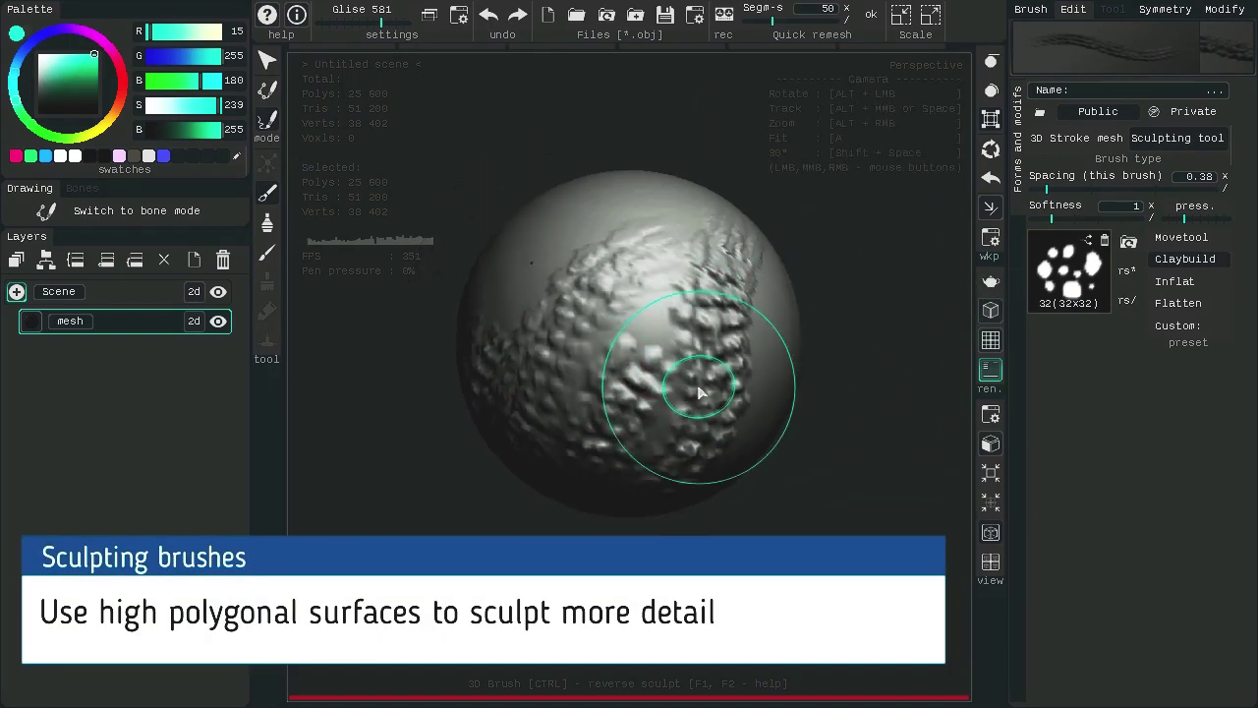
Step: Replace the sculpted mesh with a higher-polygon sphere and try the spotted brush on it
left_click(224, 259)
left_click(1227, 362)
left_click(1228, 330)
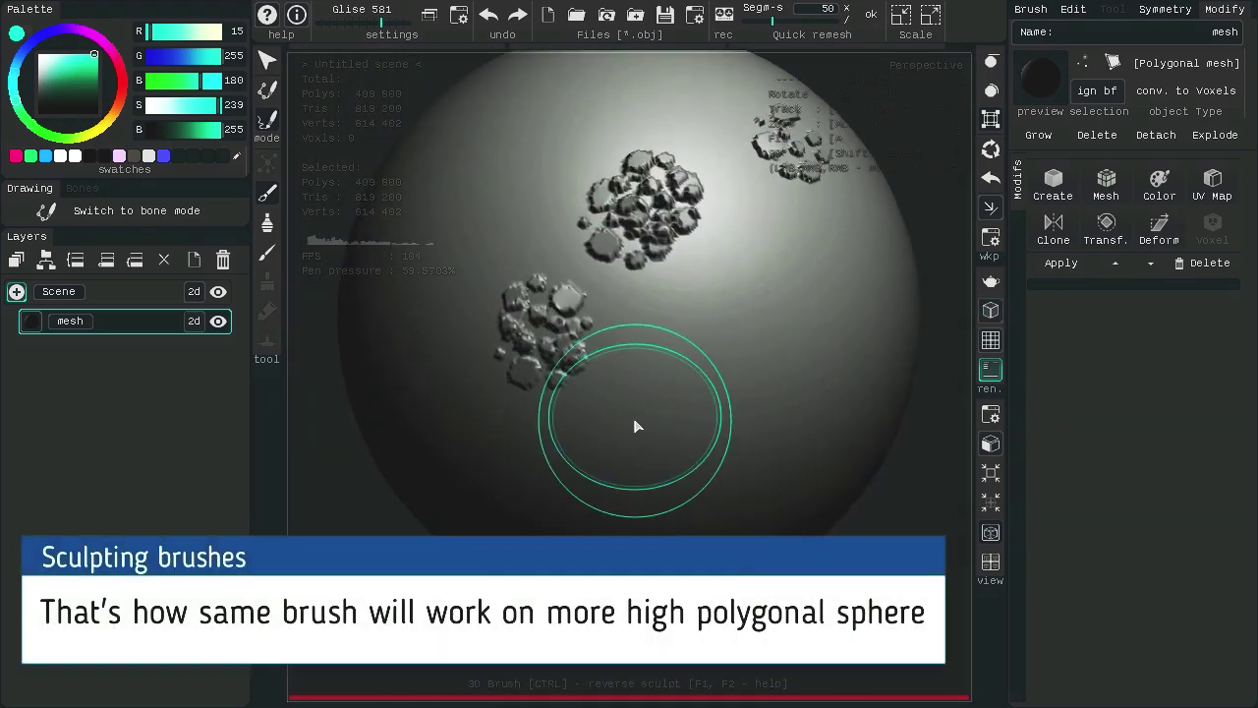
scroll(635, 427, "down", 4)
mouse_move(576, 426)
left_mouse_down()
mouse_move(772, 239)
mouse_move(871, 245)
left_mouse_up()
left_click_drag(691, 334, 576, 299, "shift")
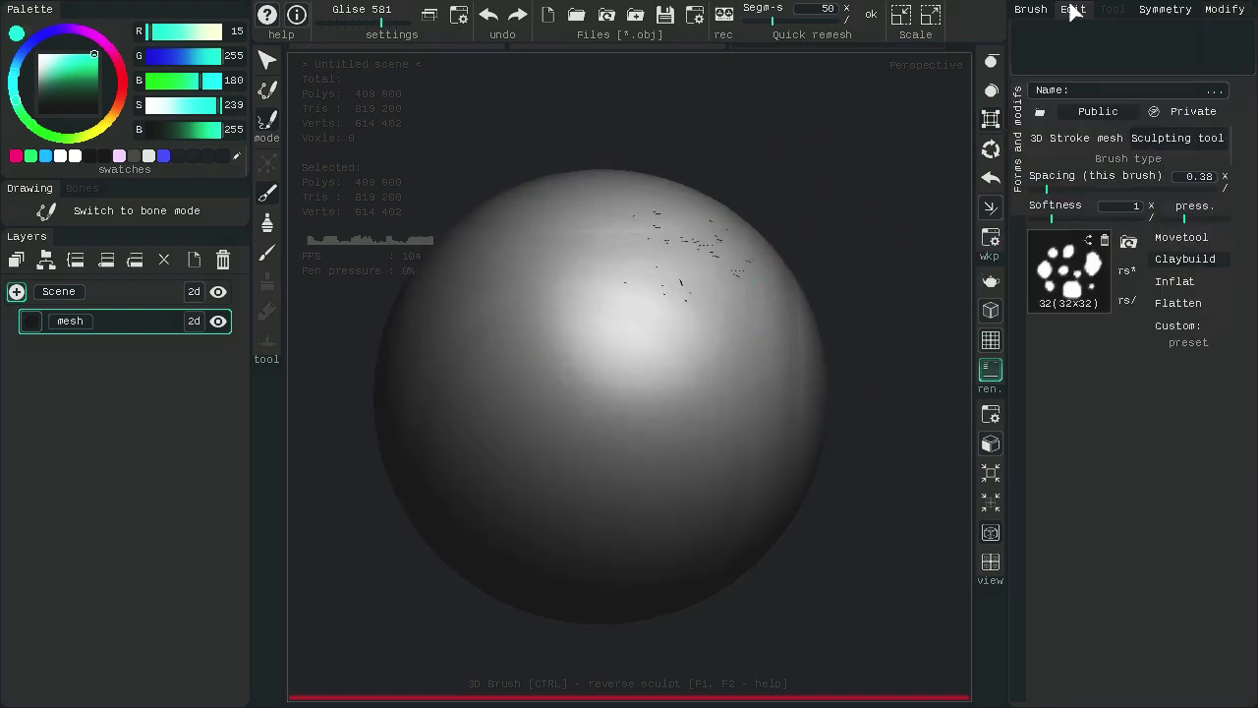
Step: Load the lightning_01 image as the brush form and sculpt crack-like wrinkles across the dense sphere
left_click(1128, 241)
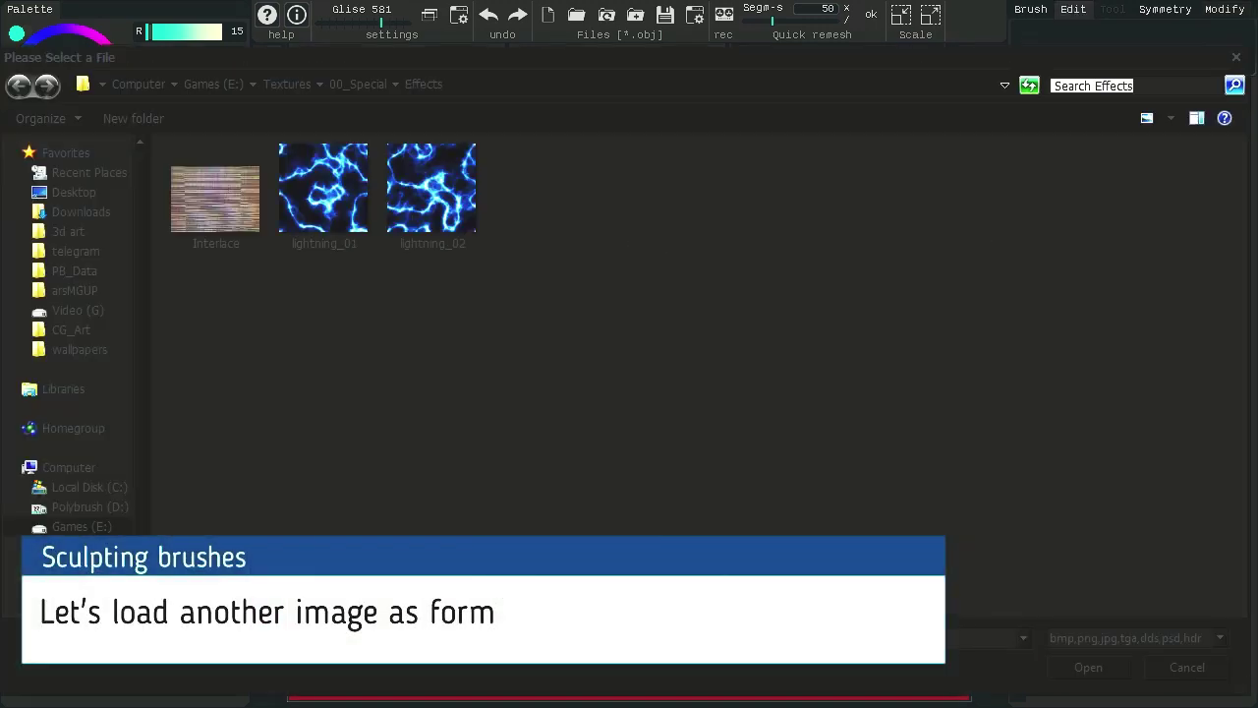
double_click(341, 214)
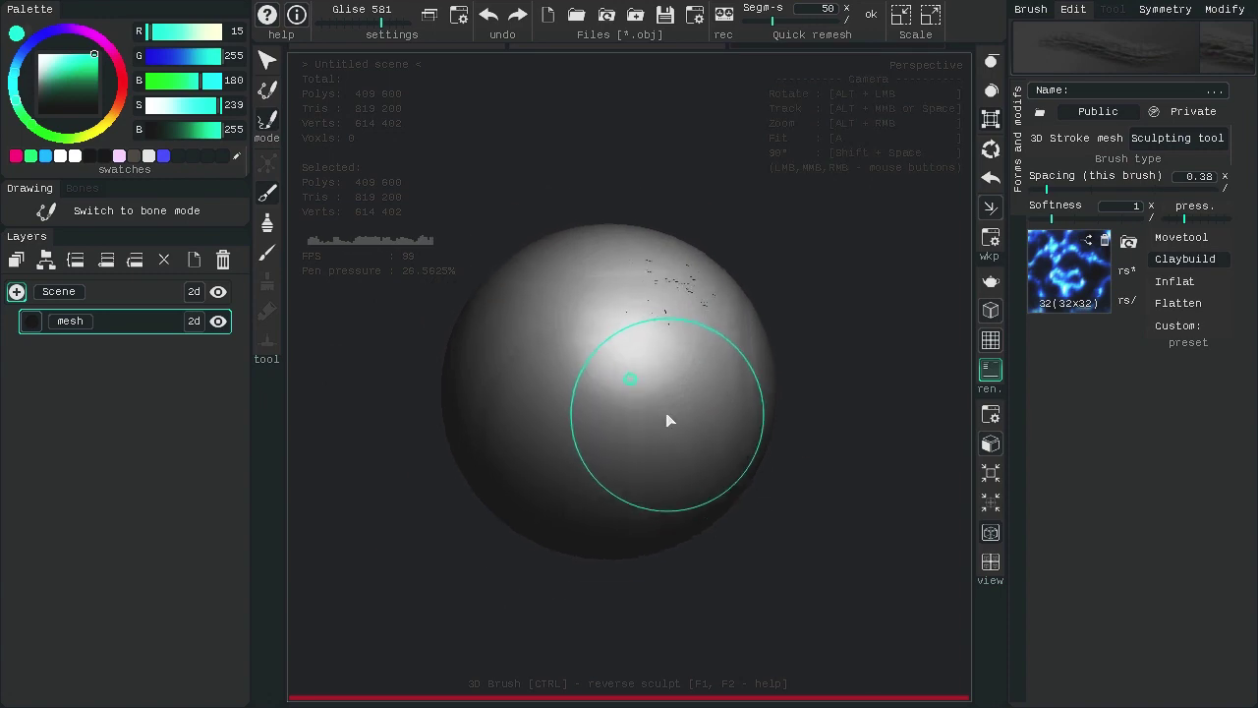
right_click_drag(668, 421, 673, 424)
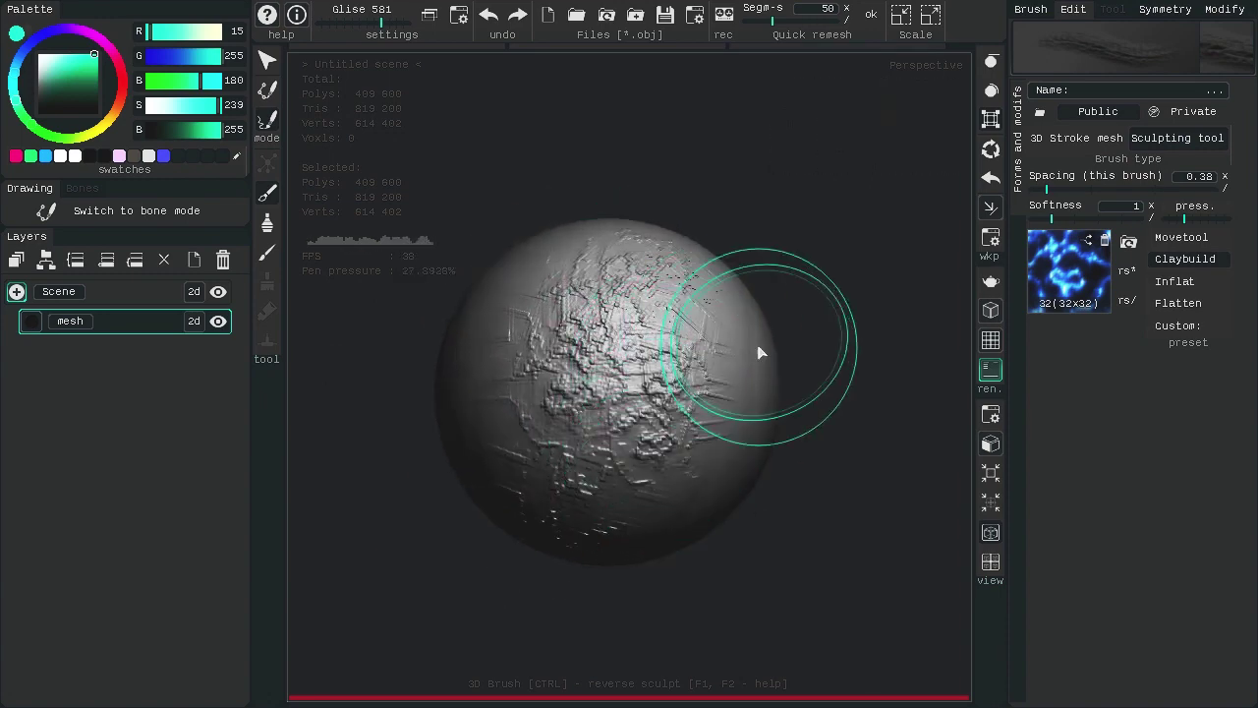
mouse_move(757, 348)
left_mouse_down()
mouse_move(662, 455)
mouse_move(747, 422)
left_mouse_up()
left_click_drag(659, 479, 812, 340, "alt")
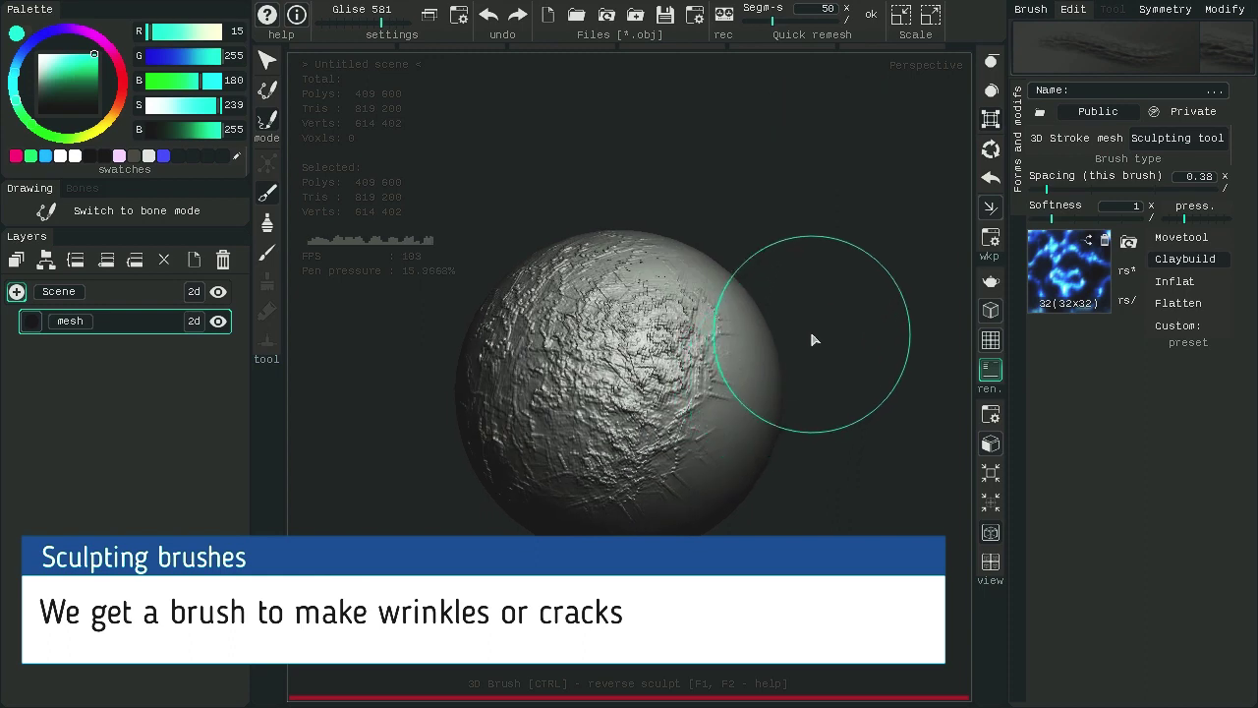
left_click_drag(817, 291, 829, 301, "alt")
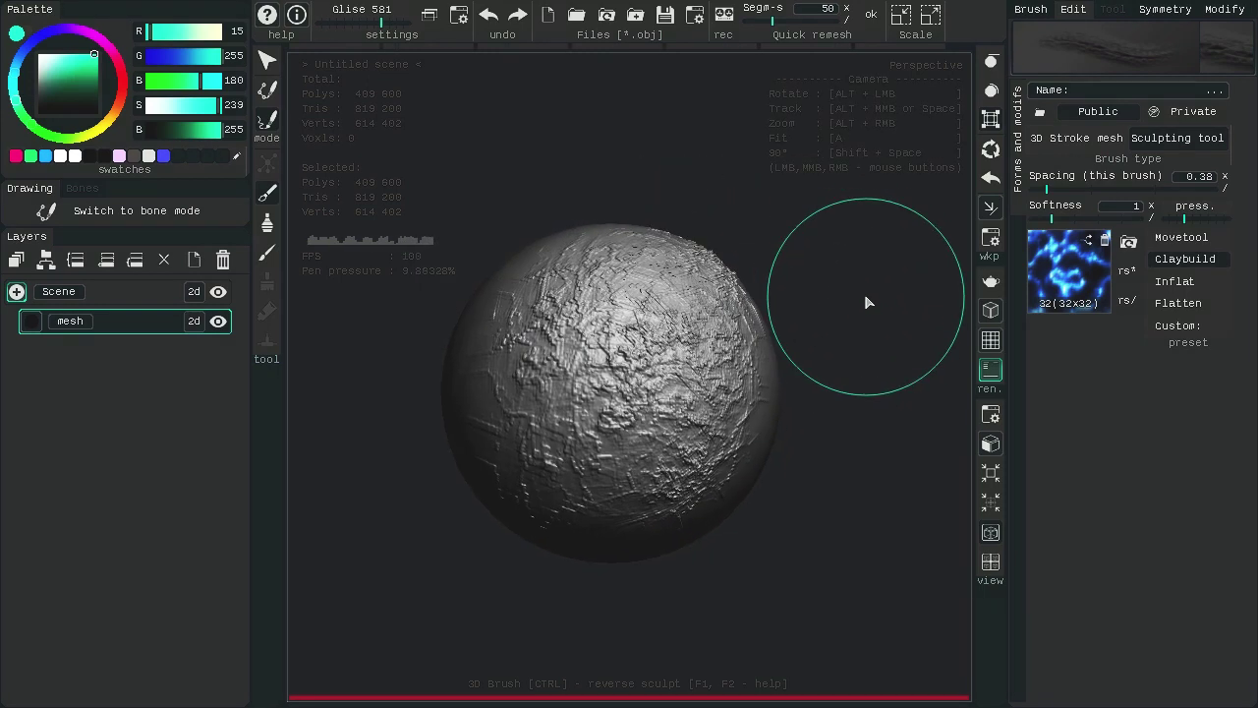
Step: Reload the lightning_01 form at 64x64 resolution and sculpt finer cracks over the sphere
left_click(1044, 285)
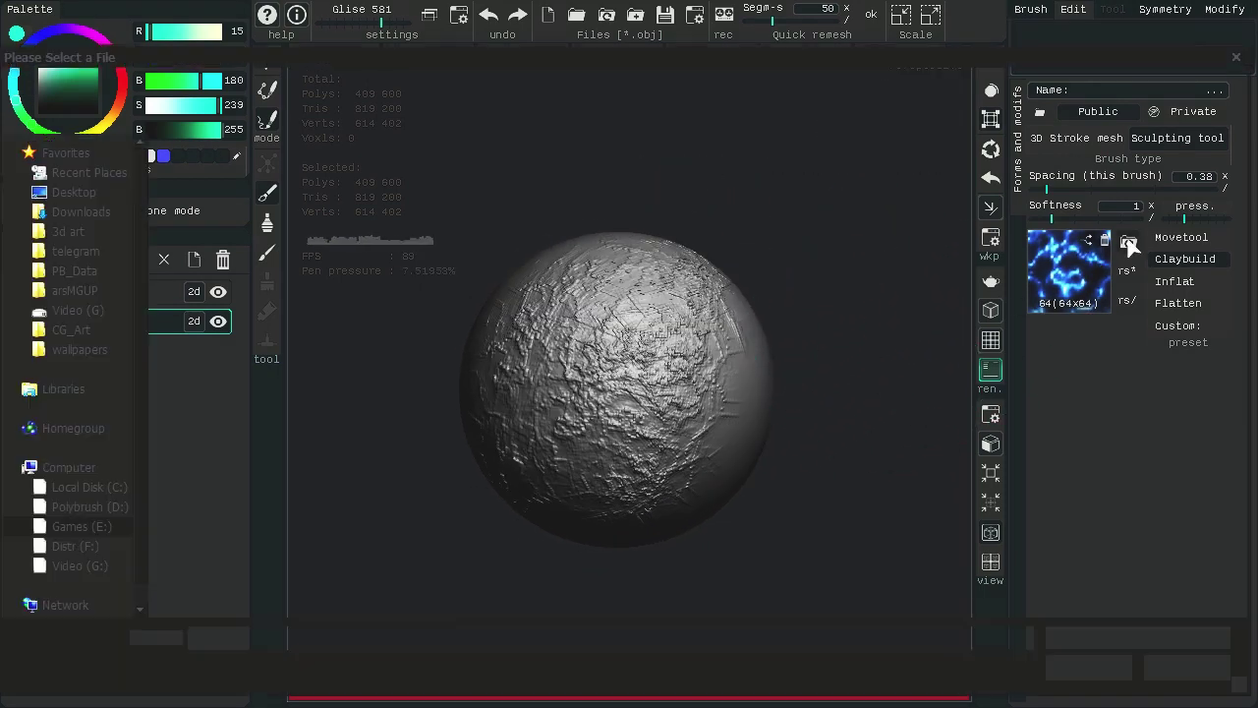
double_click(323, 187)
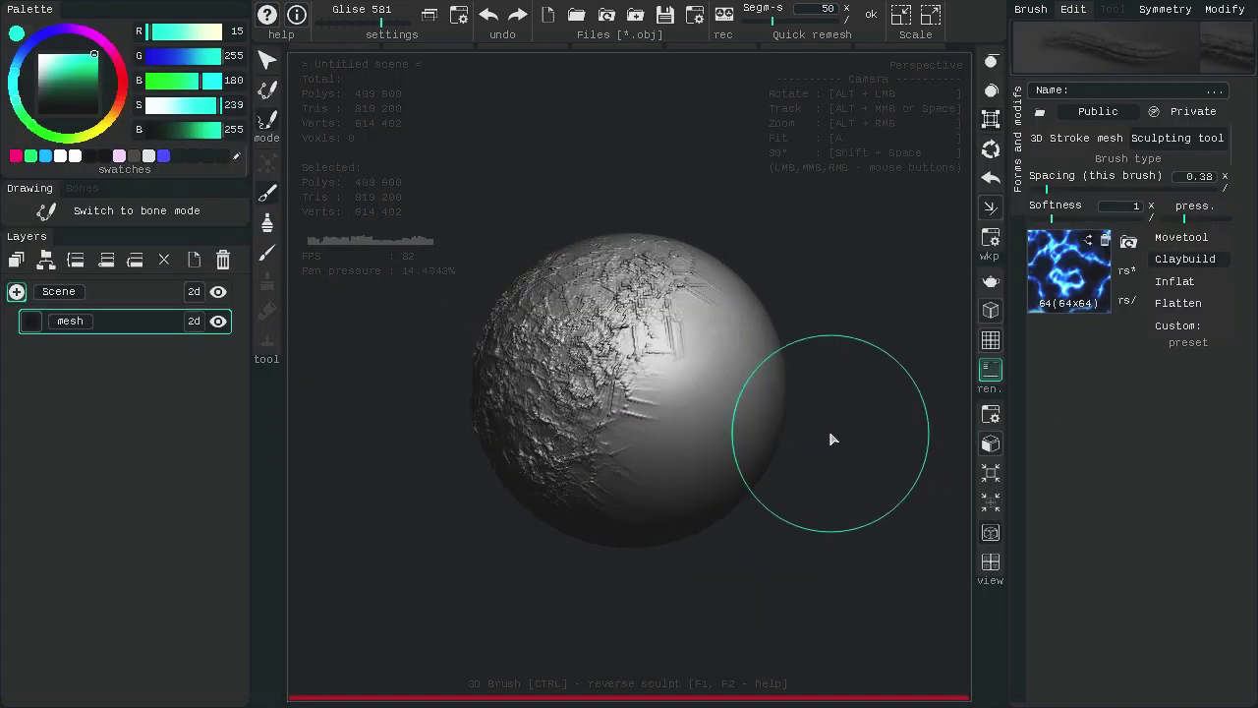
left_click_drag(600, 474, 617, 468)
left_click_drag(715, 361, 730, 328)
scroll(822, 466, "up", 3)
mouse_move(825, 466)
left_mouse_down("alt")
mouse_move(883, 470)
mouse_move(853, 448)
left_mouse_up("alt")
left_click_drag(739, 447, 789, 482)
right_click_drag(812, 482, 842, 488, "alt")
mouse_move(843, 488)
left_mouse_down("alt")
mouse_move(889, 457)
mouse_move(879, 473)
mouse_move(878, 460)
left_mouse_up("alt")
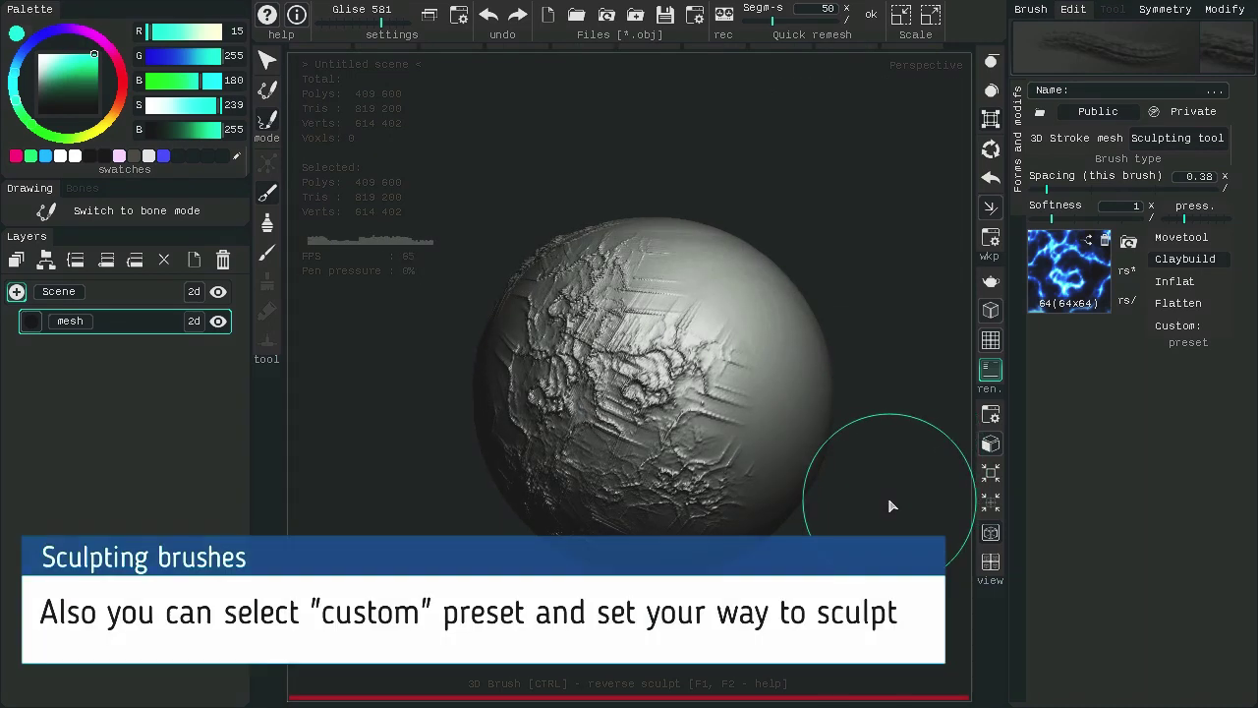
Step: Choose the Custom brush preset and replace the mesh with an applied sphere of radius 100 with more segments
left_click(1199, 324)
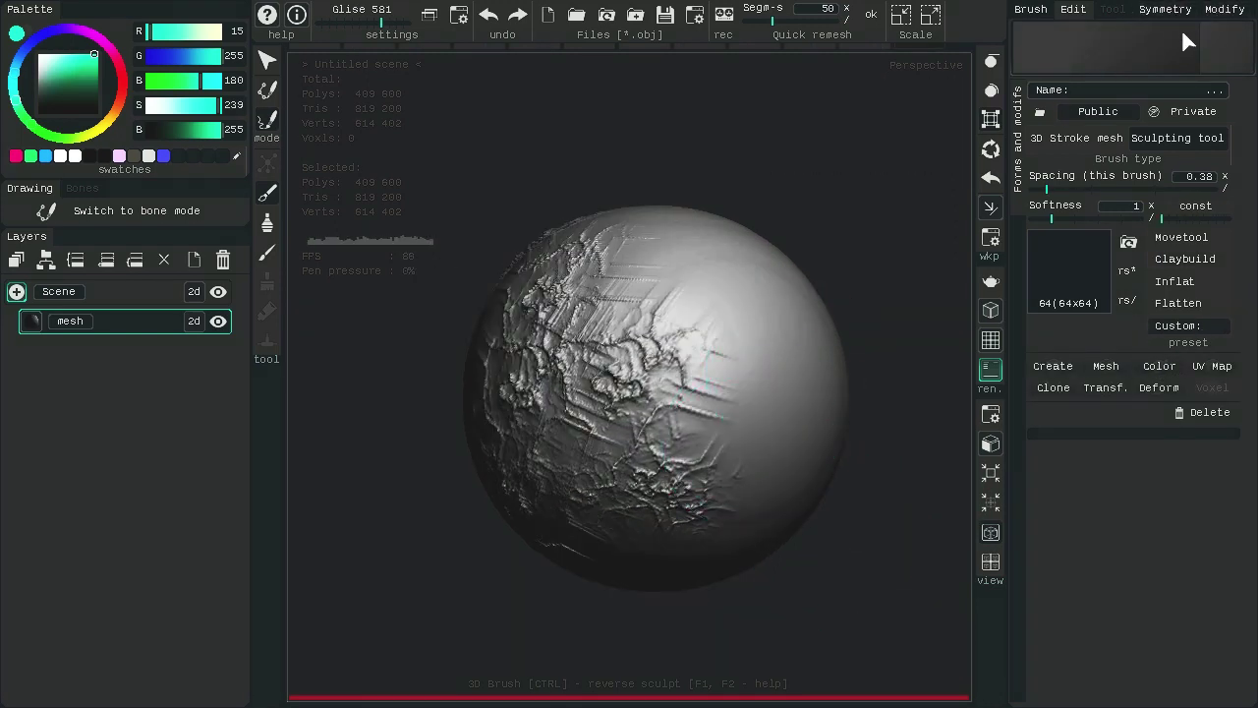
left_click(1224, 10)
left_click(222, 259)
left_click(1060, 187)
left_click_drag(1148, 360, 1226, 360)
left_click(1231, 351)
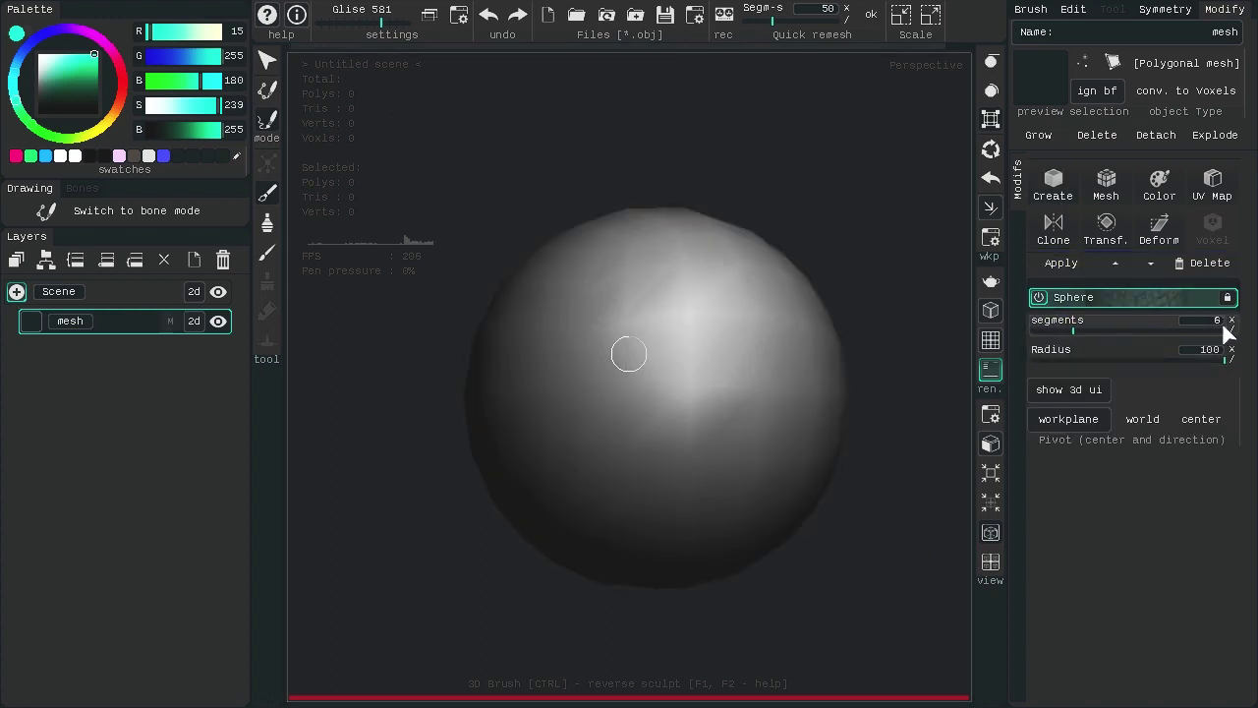
left_click(1225, 331)
left_click(1231, 321)
left_click(1231, 320)
left_click(1062, 264)
Step: Add a Rotate modifier with y at 24.78 to the custom brush and link its intensity to pen pressure
left_click(1073, 9)
left_click(1109, 388)
left_click(1117, 417)
left_click_drag(1100, 510, 1117, 511)
scroll(865, 546, "up", 1)
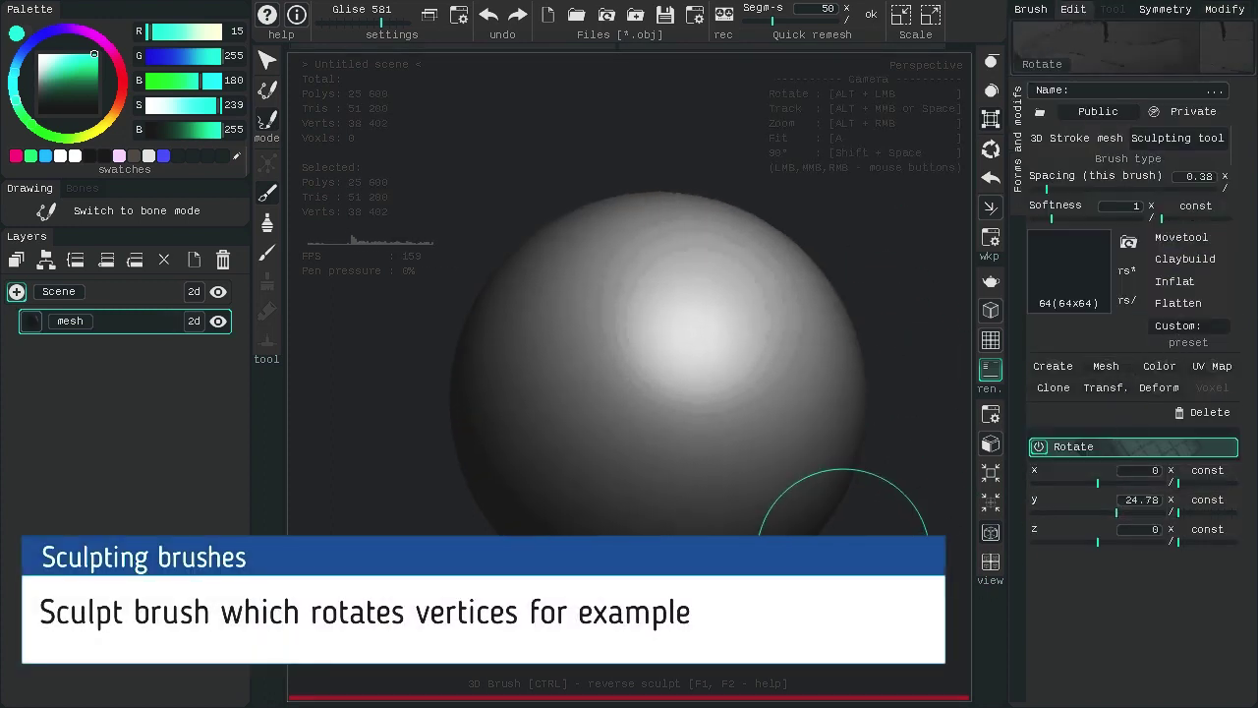
left_click(1195, 207)
left_click(1185, 218)
Step: Sculpt curved strokes with the rotating brush across the sphere's surface
mouse_move(563, 489)
left_mouse_down()
mouse_move(675, 328)
mouse_move(803, 364)
left_mouse_up()
middle_click_drag(803, 364, 760, 379)
mouse_move(611, 478)
left_mouse_down()
mouse_move(604, 404)
mouse_move(805, 374)
mouse_move(767, 506)
left_mouse_up()
scroll(842, 416, "down", 1)
left_click_drag(845, 423, 861, 436, "alt")
right_click_drag(862, 441, 747, 433)
Step: Add a Hue/Saturation modifier to the custom brush and set its saturation to 0.63
left_click(1115, 389)
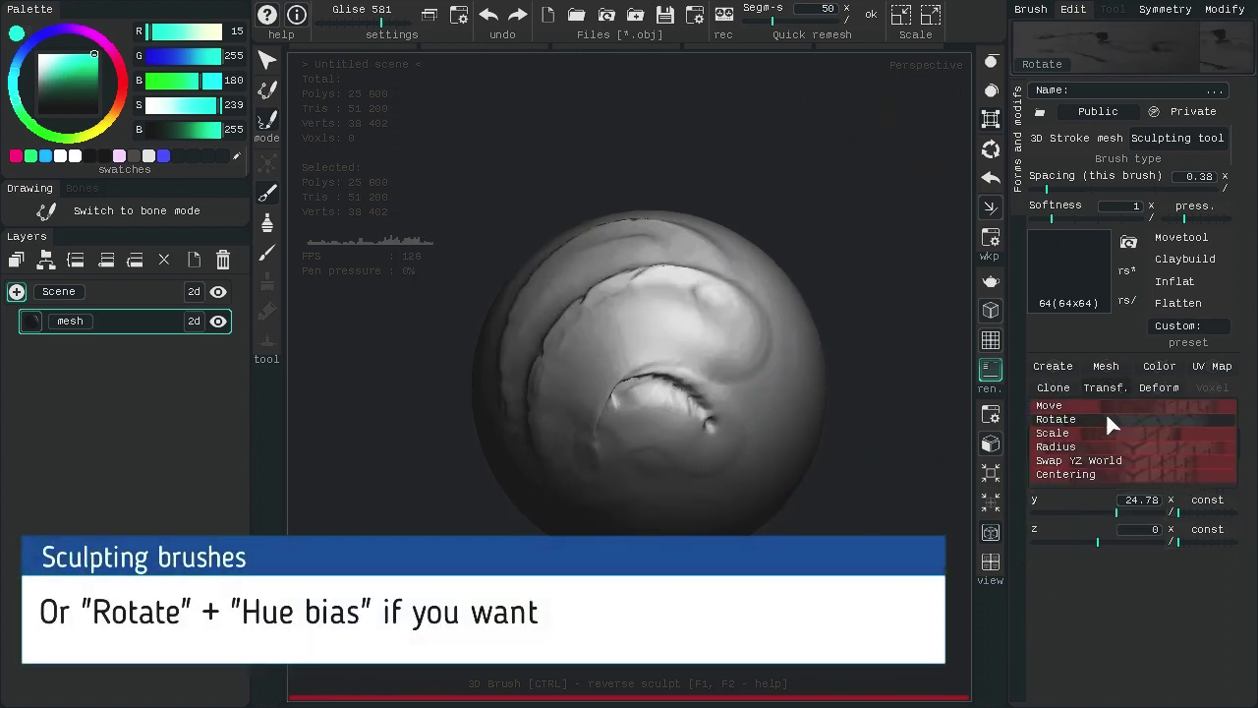
left_click(1160, 372)
left_click(1128, 419)
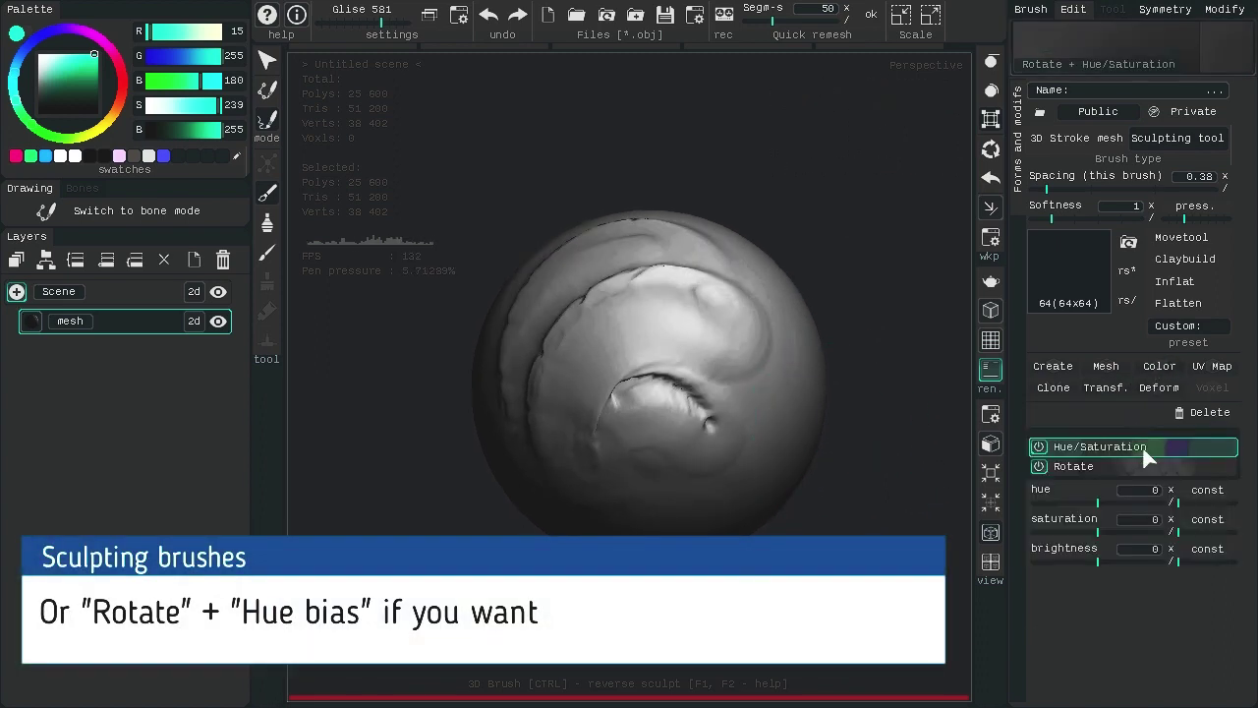
left_click(1113, 530)
mouse_move(851, 562)
right_mouse_down()
mouse_move(882, 490)
mouse_move(865, 490)
right_mouse_up()
left_click(1139, 530)
Step: Sculpt strokes across the sphere that rotate the vertices and tint them red
left_click_drag(522, 442, 661, 240)
left_click_drag(755, 358, 769, 269, "alt")
left_click_drag(548, 470, 737, 312)
left_click_drag(855, 326, 812, 313, "alt")
mouse_move(812, 318)
right_mouse_down()
mouse_move(581, 494)
mouse_move(784, 303)
mouse_move(761, 348)
mouse_move(835, 361)
mouse_move(832, 374)
right_mouse_up()
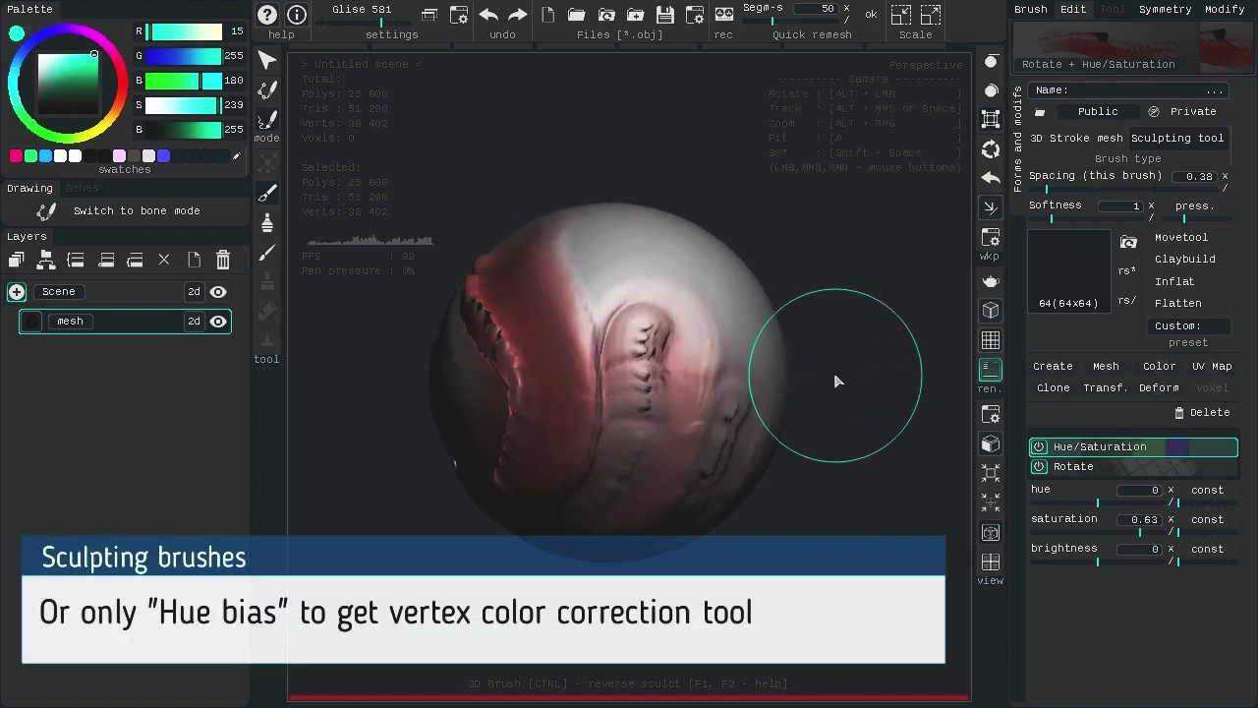
Step: Delete the brush's Rotate modifier and set Hue/Saturation to hue 0.34 and saturation 0
left_click(1119, 466)
left_click(1219, 412)
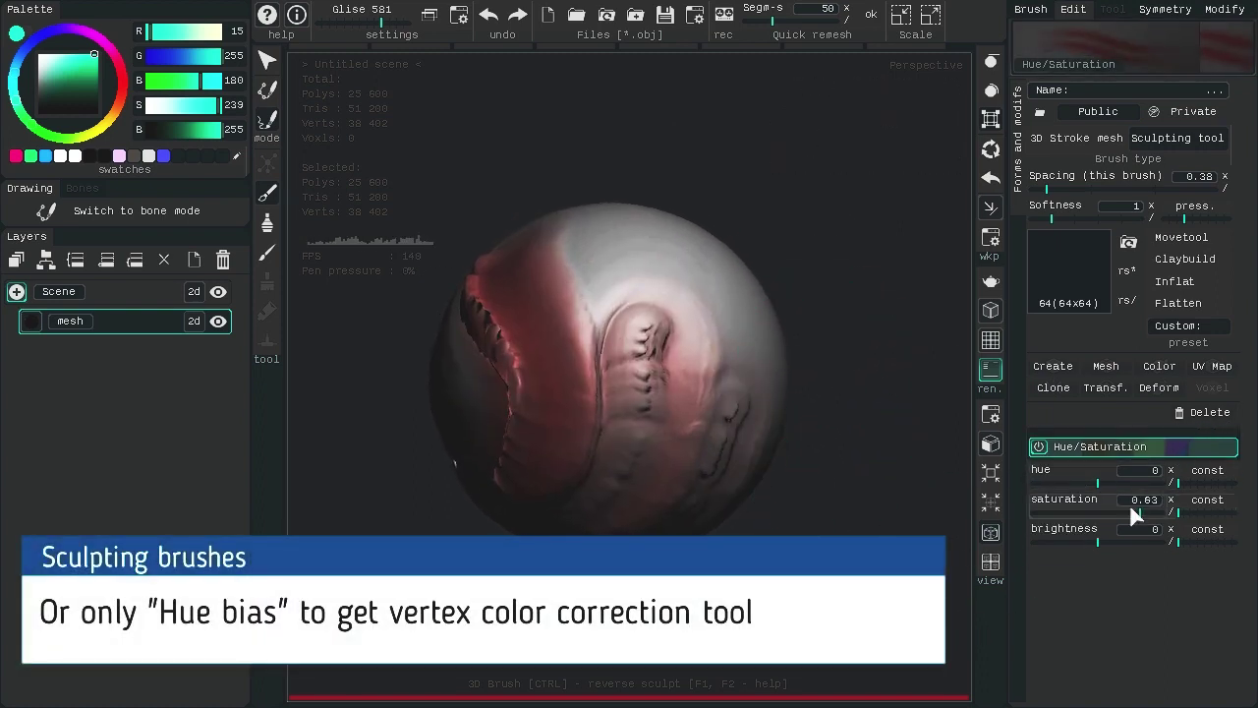
left_click_drag(1098, 513, 1119, 478)
Step: Brush the hue shift over the sphere's red area to turn it green, undoing the first stroke
mouse_move(673, 208)
right_mouse_down()
mouse_move(716, 242)
mouse_move(760, 247)
right_mouse_up()
left_click_drag(634, 327, 699, 488)
key("ctrl+z")
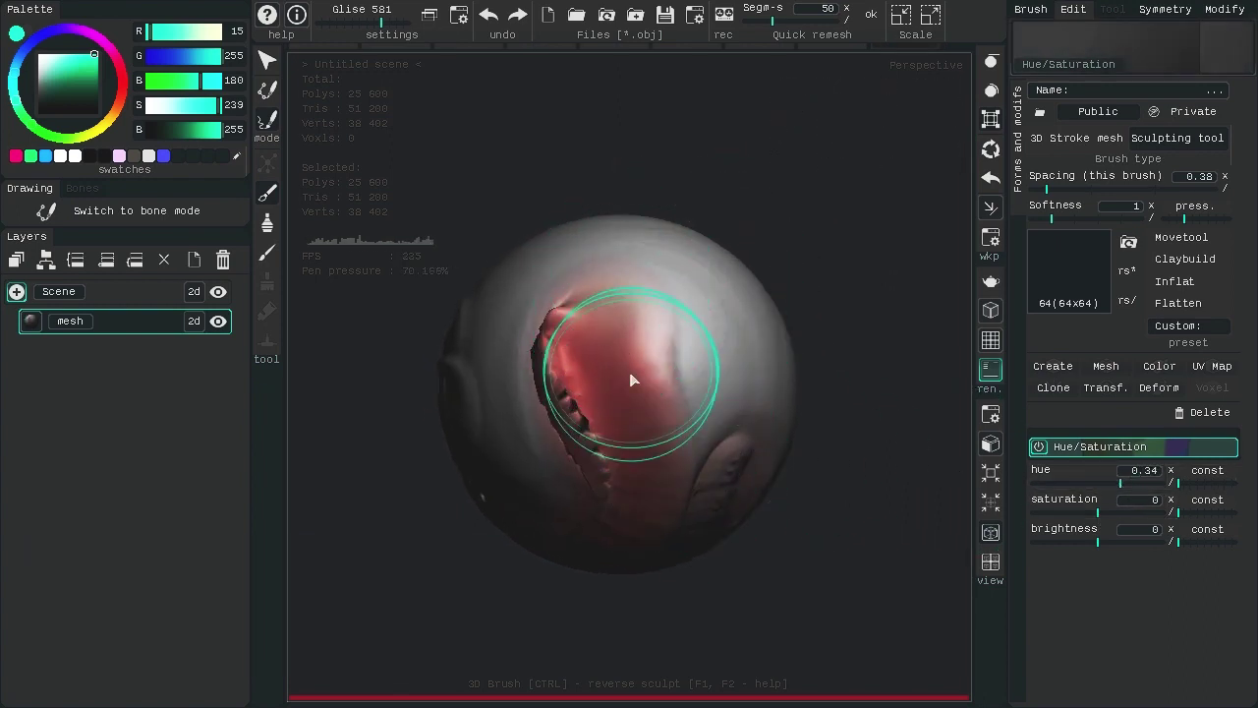
left_click_drag(623, 354, 698, 427)
left_click_drag(659, 267, 715, 449)
right_click_drag(706, 352, 718, 371, "alt")
left_click_drag(717, 371, 943, 383, "alt")
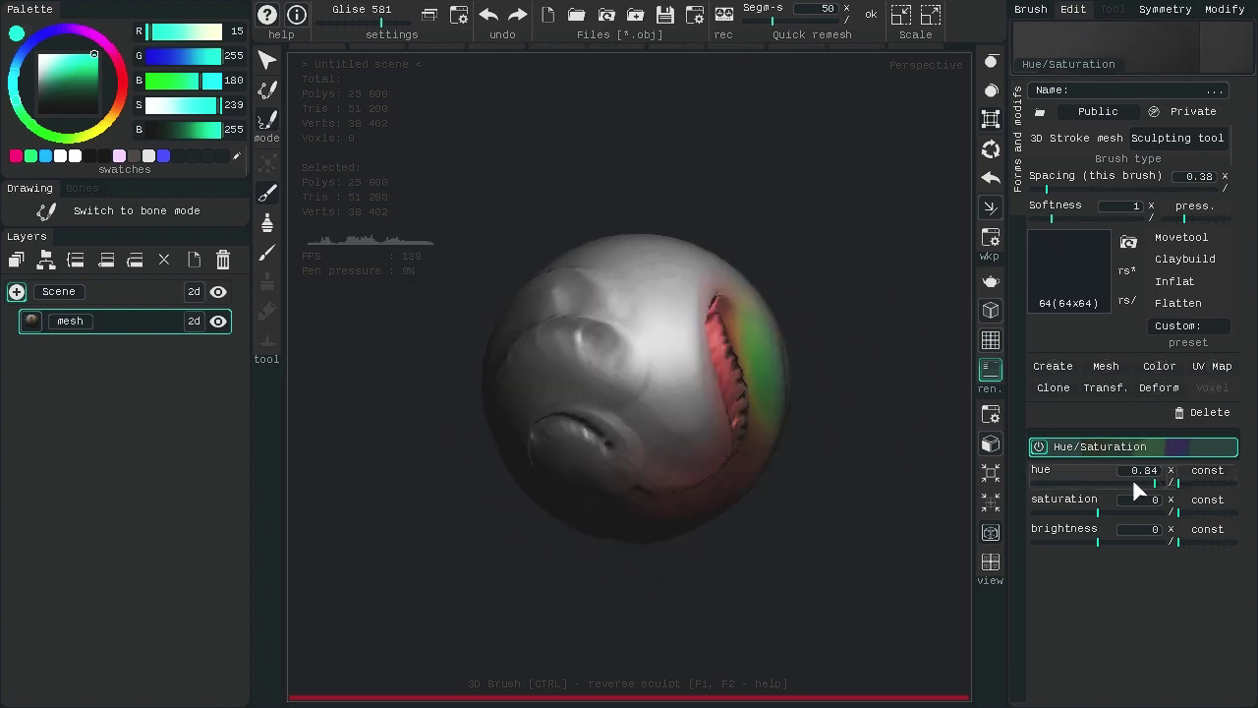
left_click(1217, 472)
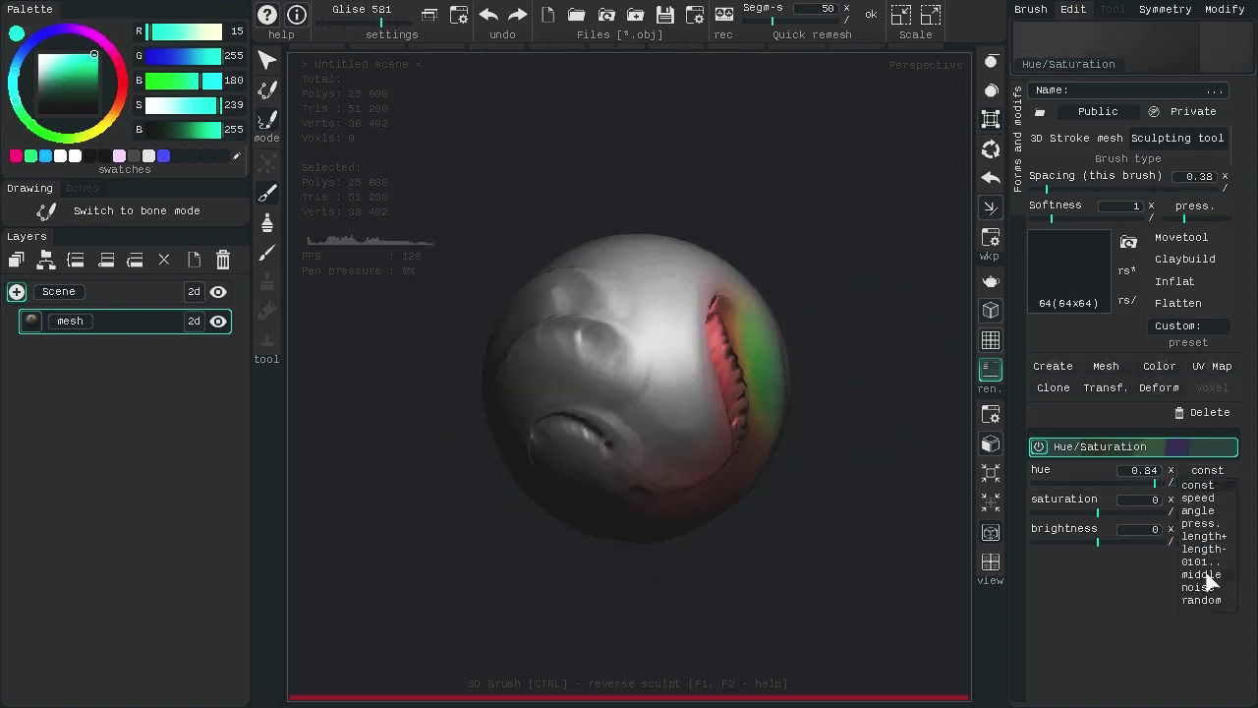
left_click(1207, 478)
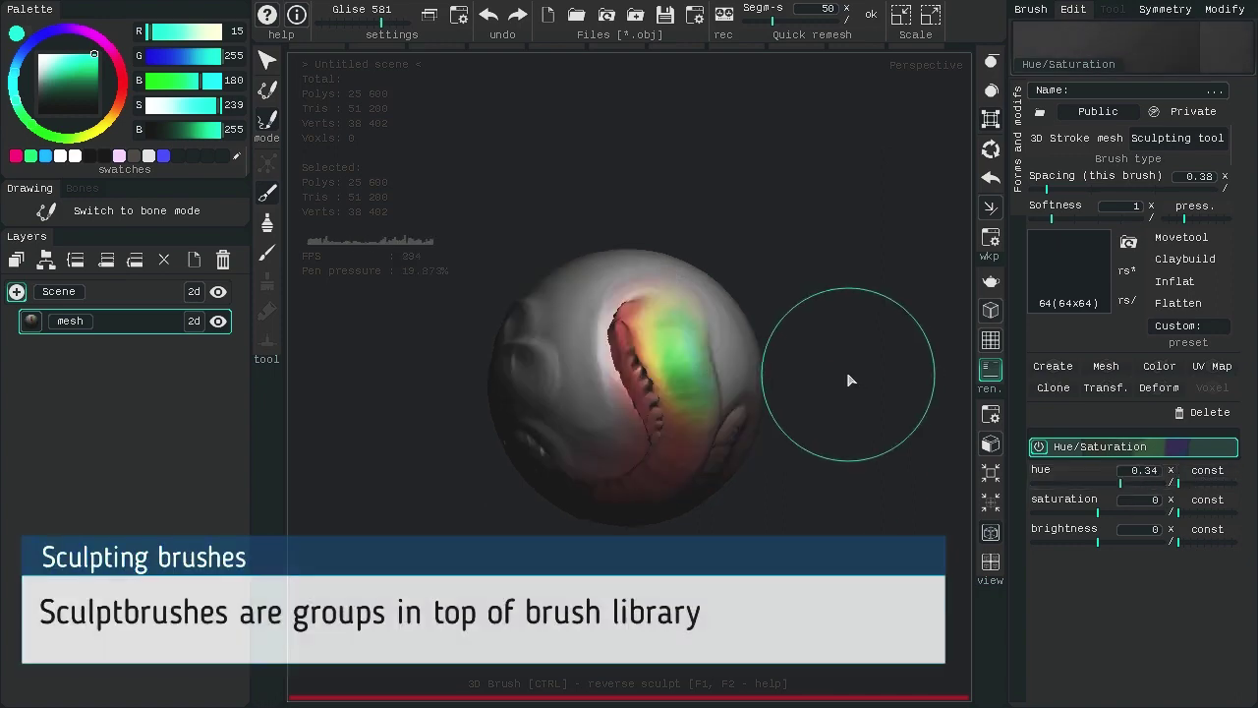
Step: Load the brush library and view the other brush tool settings with the Load at start option
left_click(1030, 11)
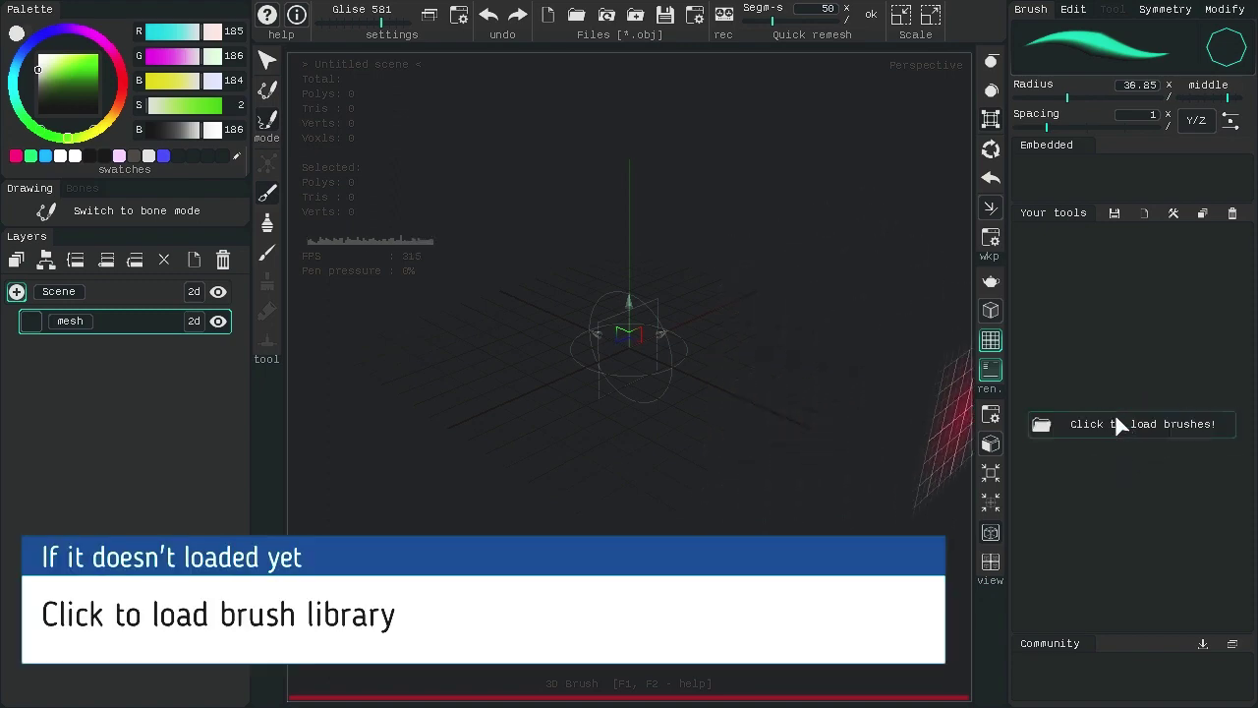
left_click(1203, 431)
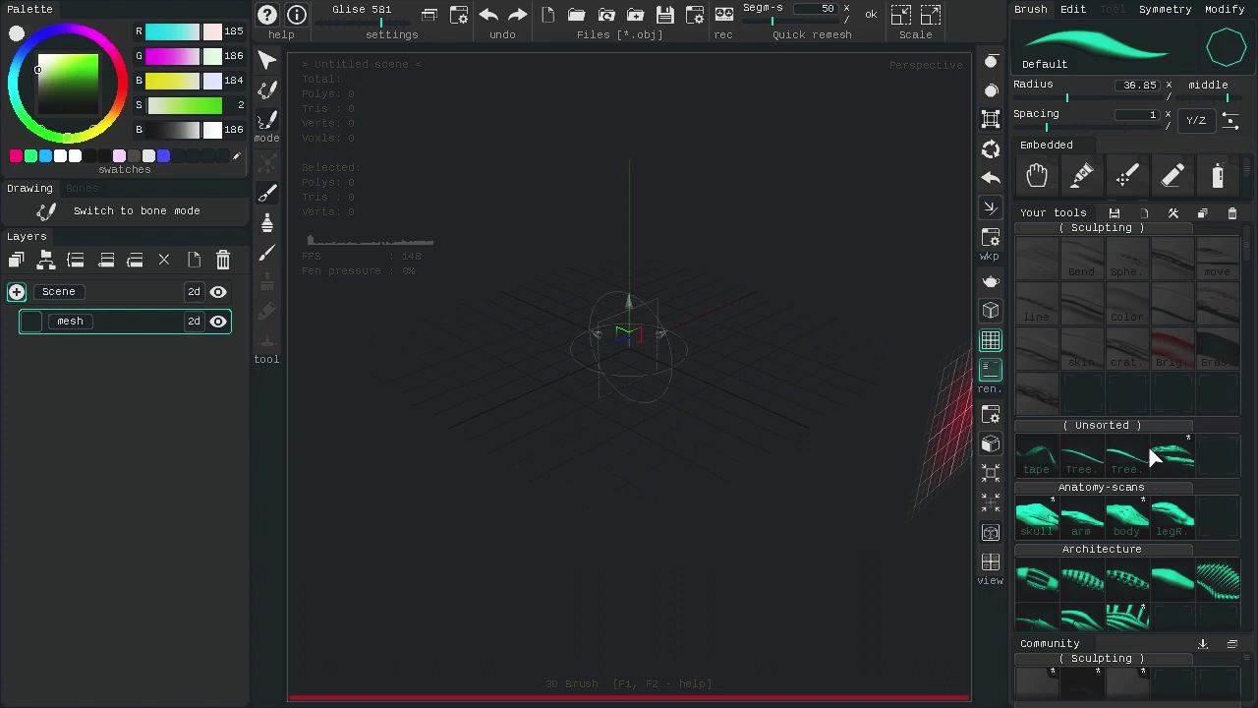
left_click(1229, 122)
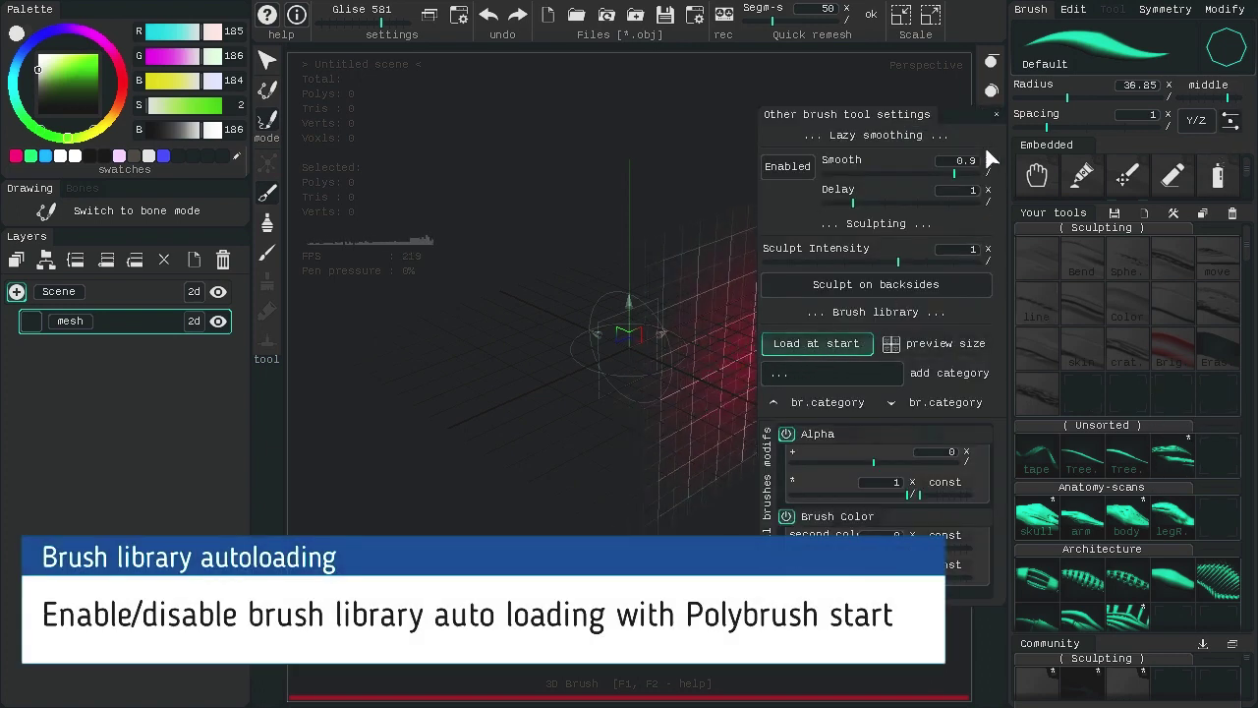
left_click(966, 116)
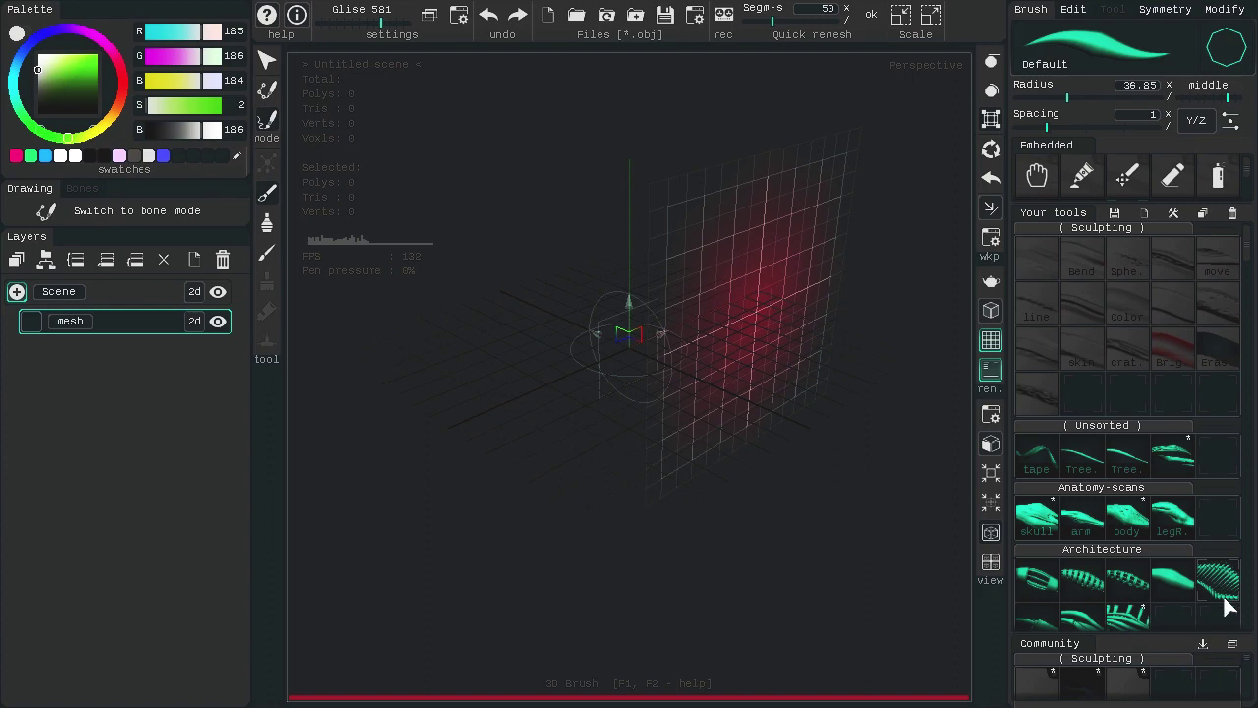
Step: Expand the Community brush library, collapse it again and browse the brush categories in Your tools
left_click(1233, 644)
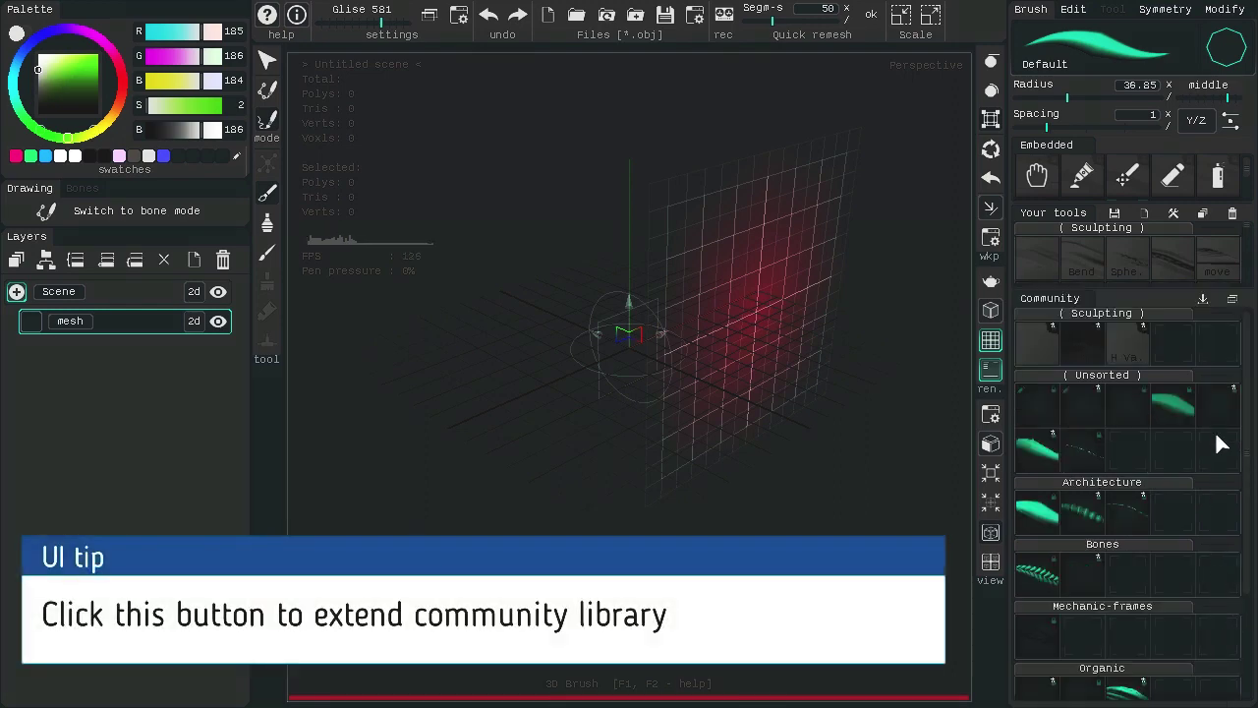
left_click(1232, 300)
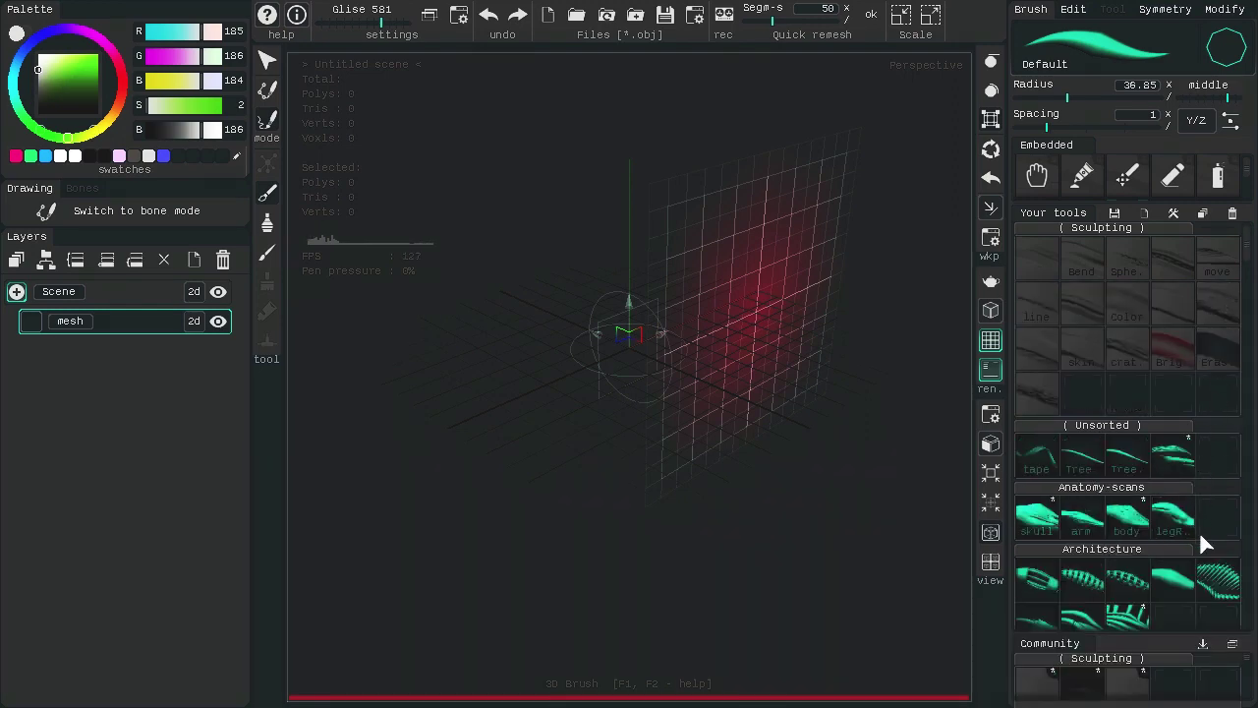
scroll(1194, 519, "down", 10)
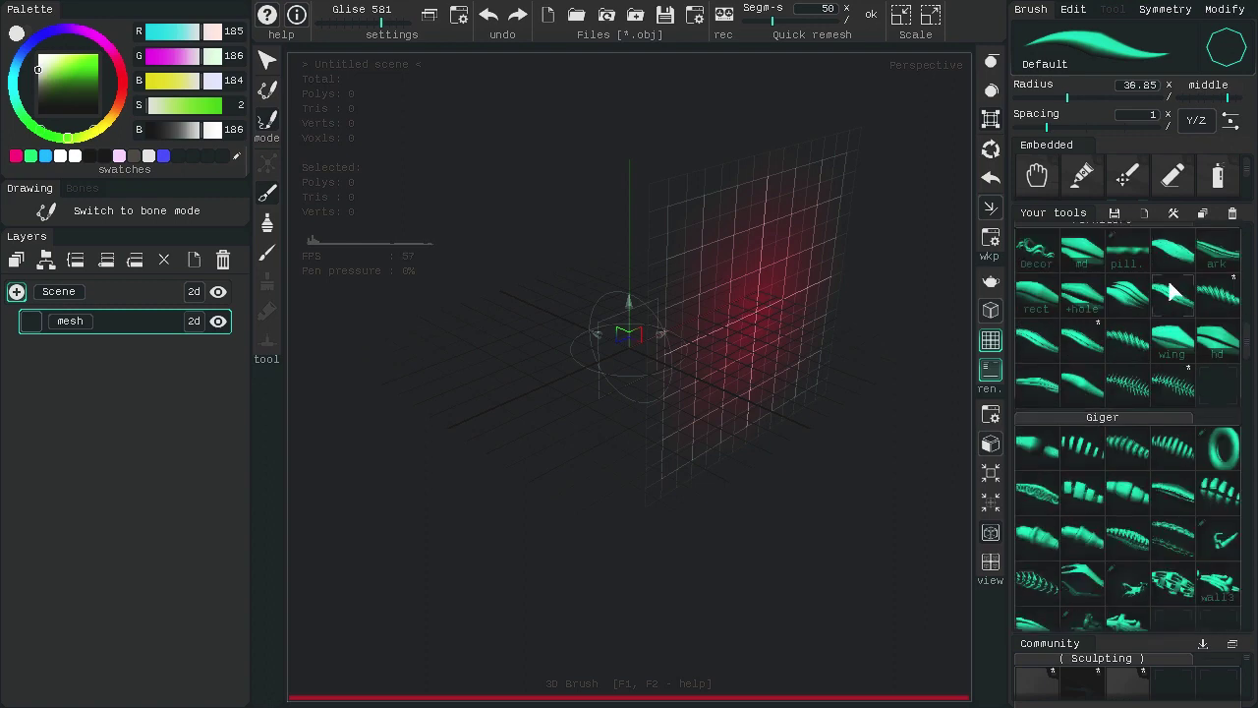
Step: Browse the brush library and select several brushes in turn, ending on a Finger-bone brush in the Bones category
scroll(1184, 588, "down", 3)
scroll(1169, 491, "up", 12)
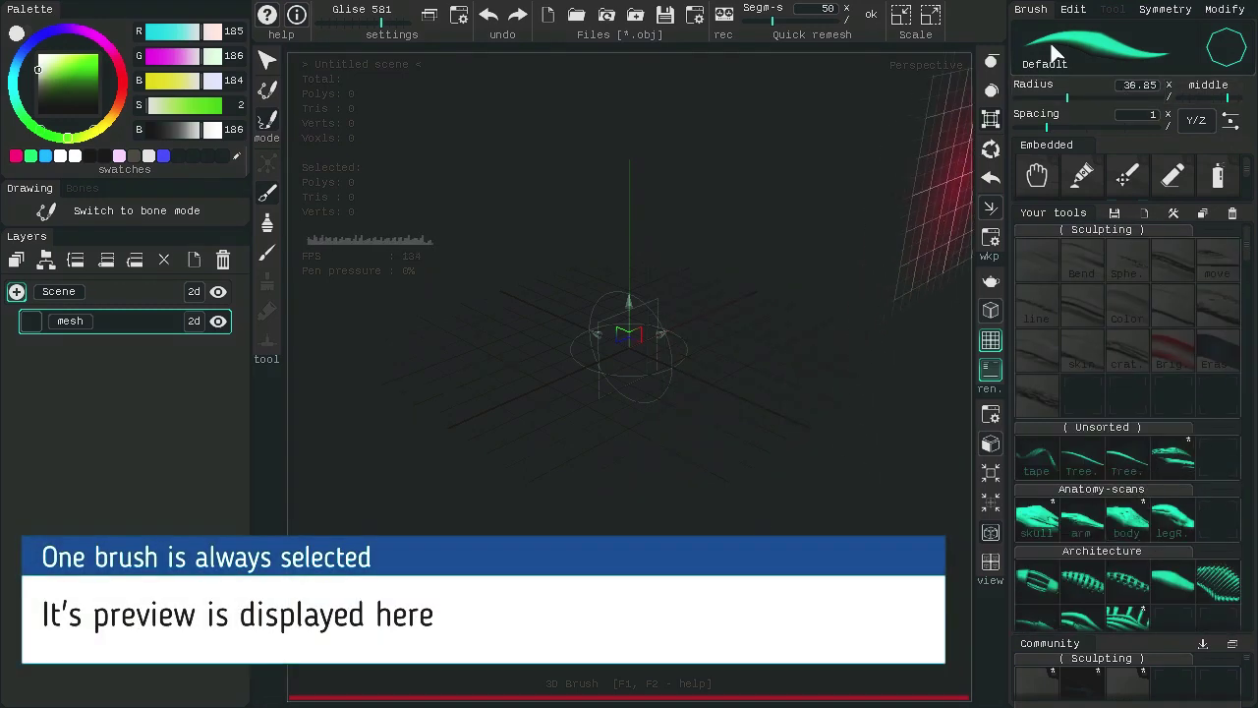
left_click(1093, 590)
scroll(1164, 550, "down", 3)
left_click(1128, 450)
scroll(1150, 393, "down", 2)
left_click(1093, 432)
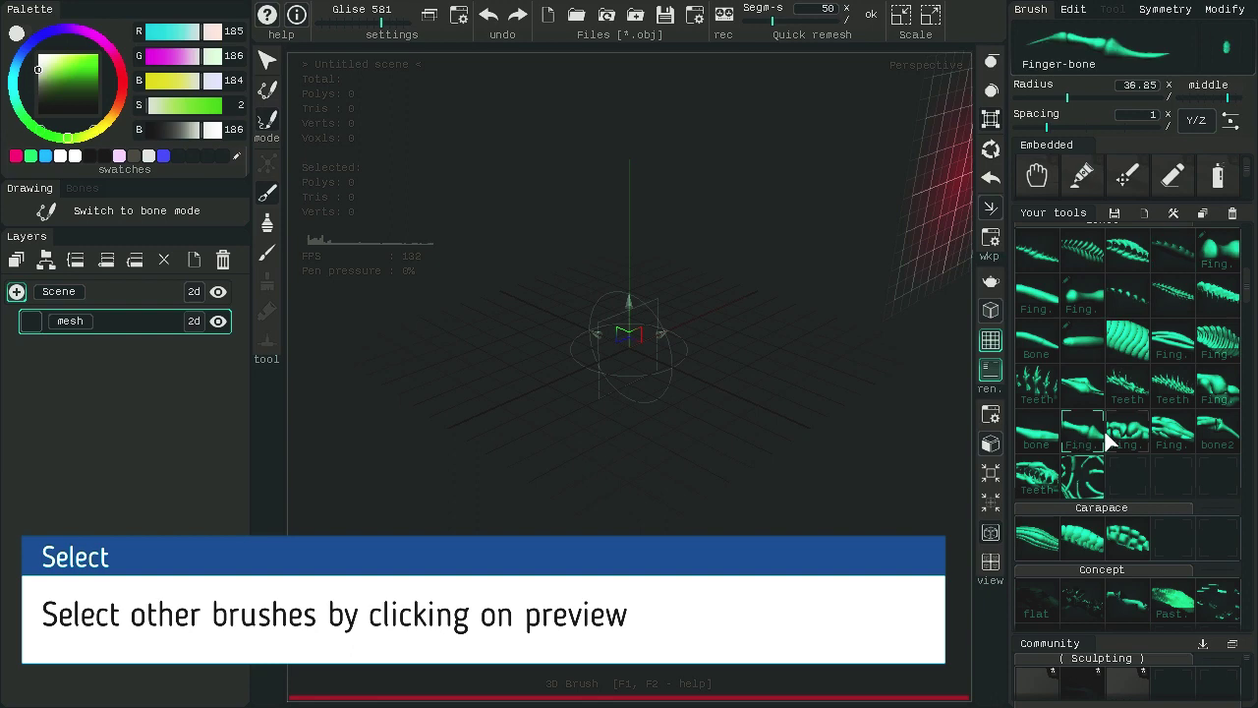
scroll(1145, 374, "up", 1)
left_click(1173, 354)
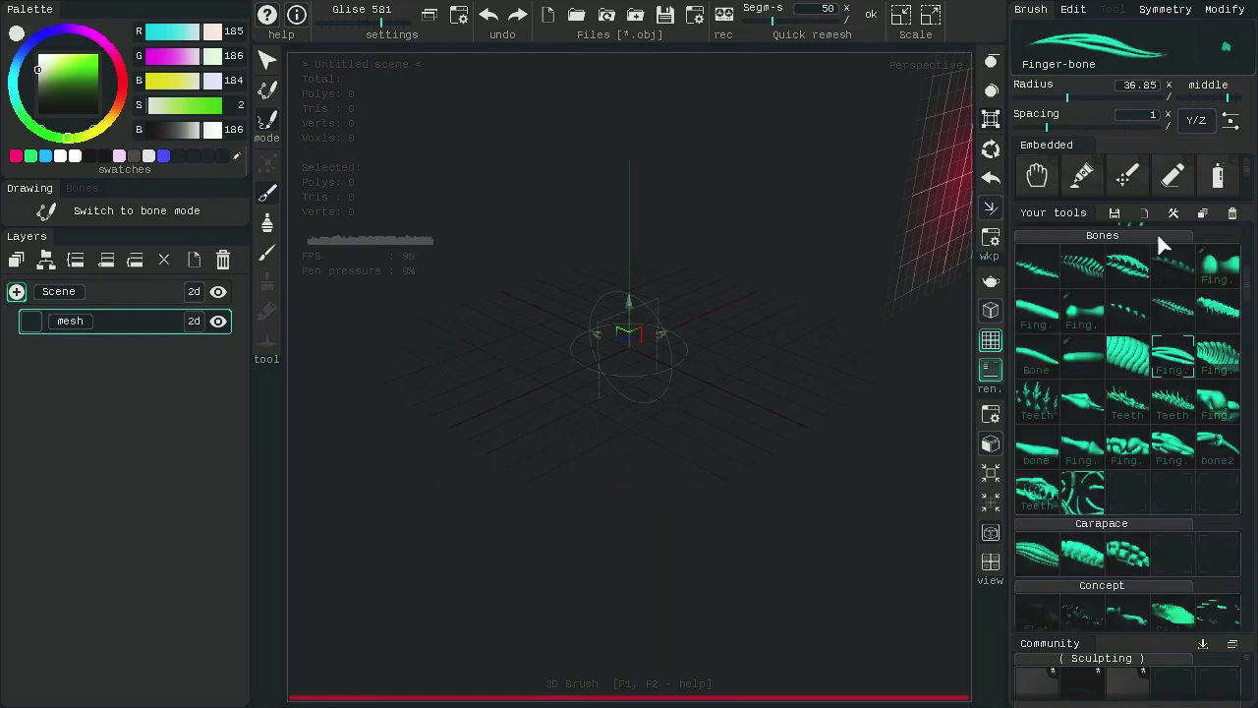
Step: Create a new brush in the Bones category and view its editable properties
left_click(1145, 211)
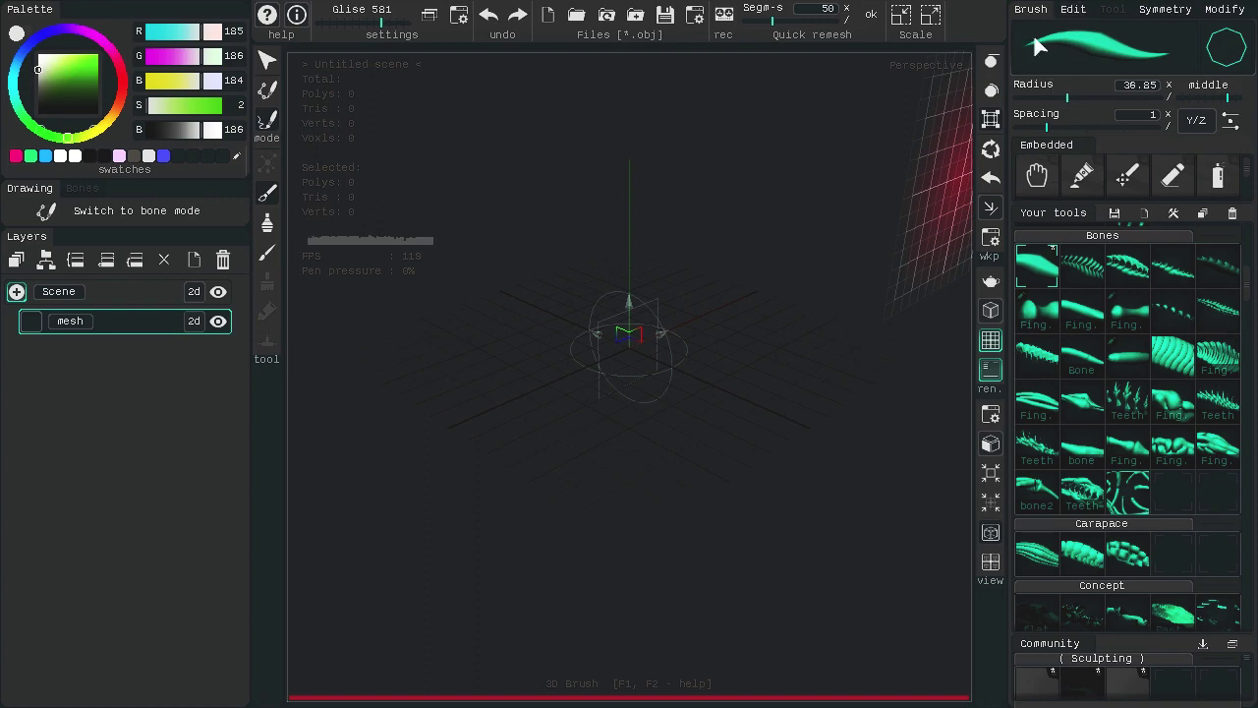
left_click(1072, 9)
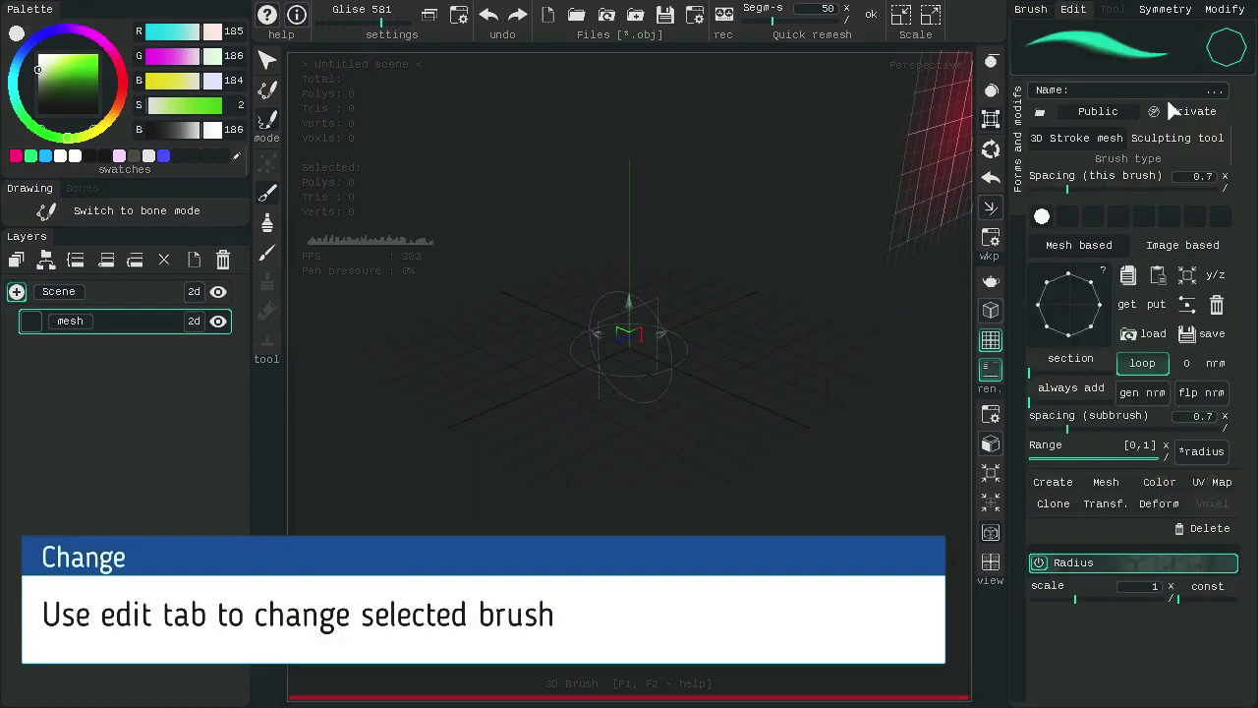
left_click(1030, 9)
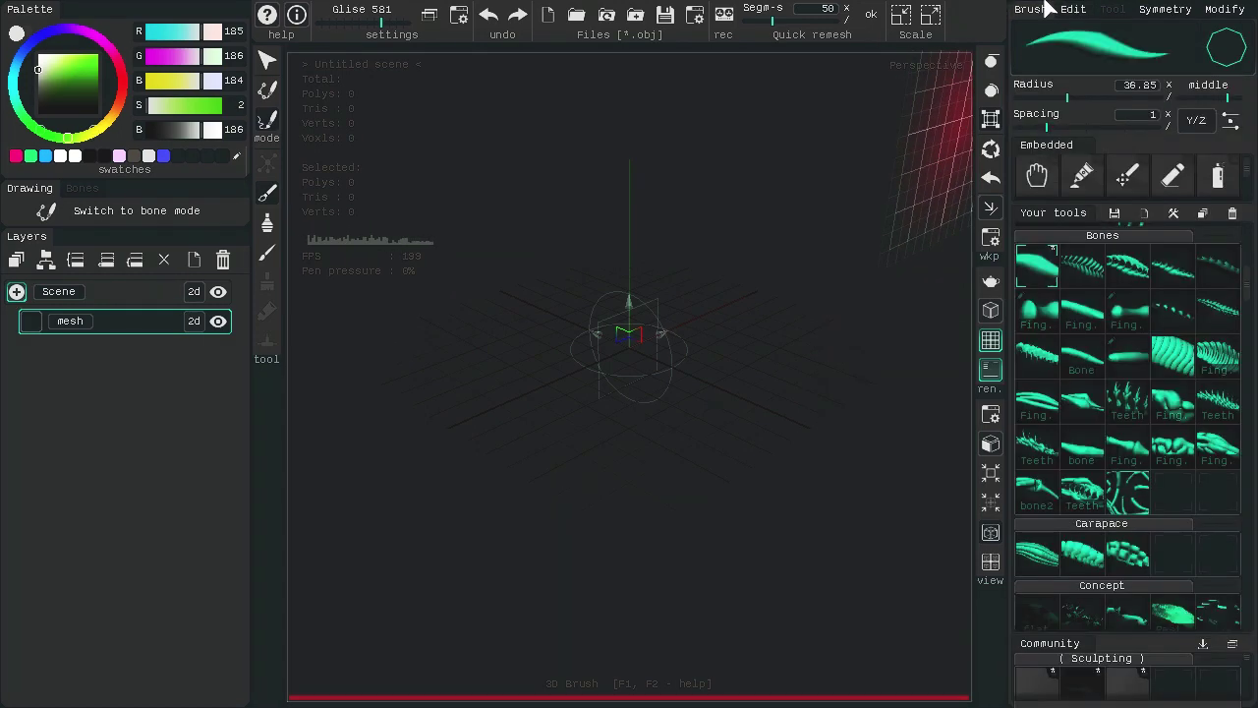
Step: Clone the second Bones brush, then delete the clone and the new blank brush and save the library
left_click(1081, 265)
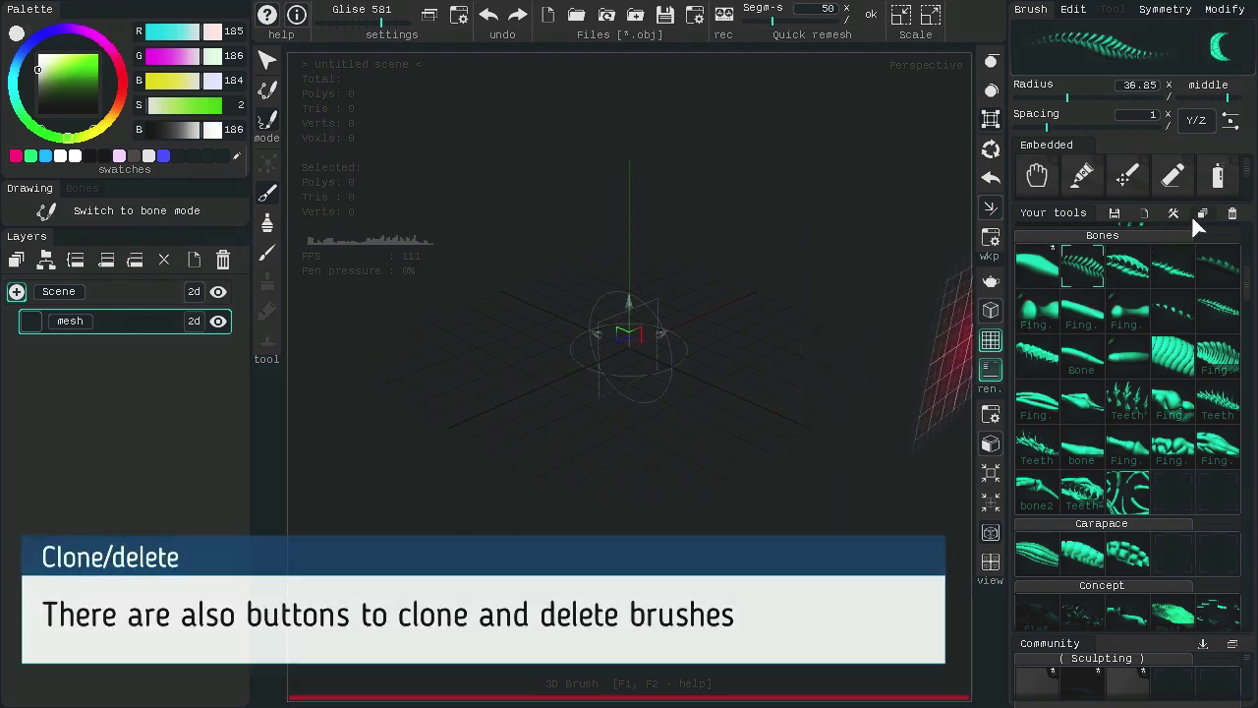
left_click(1202, 212)
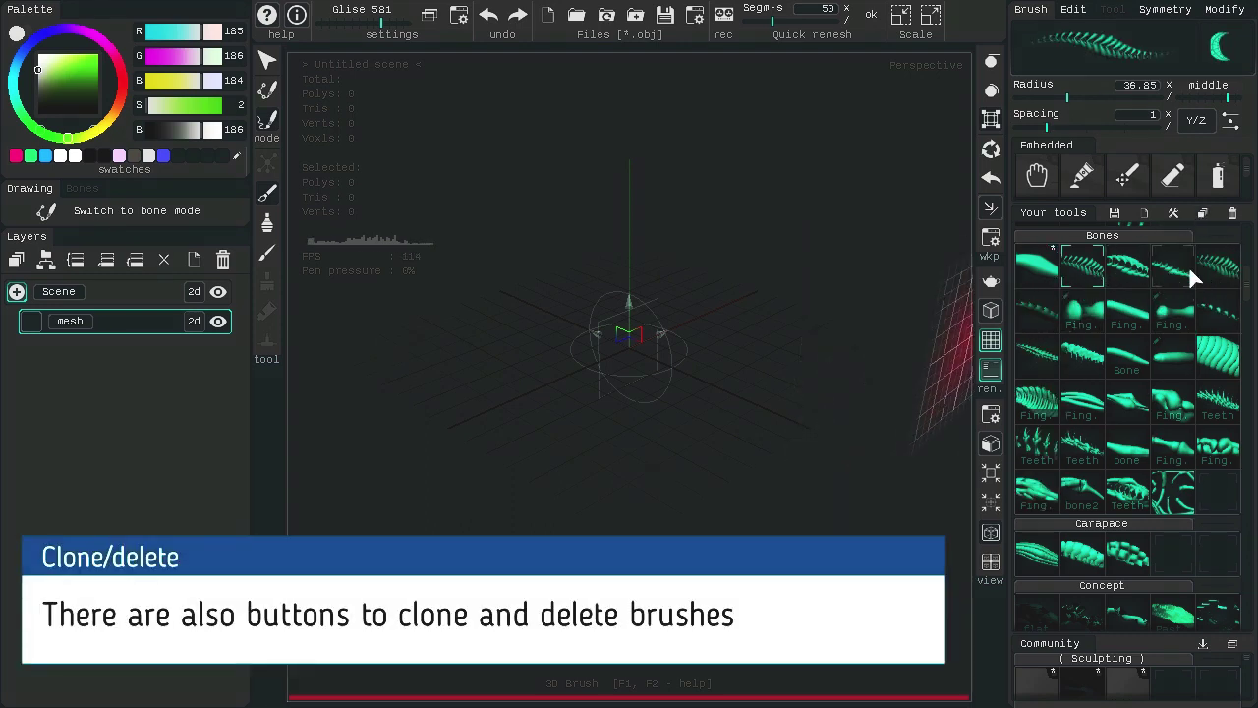
left_click(1232, 214)
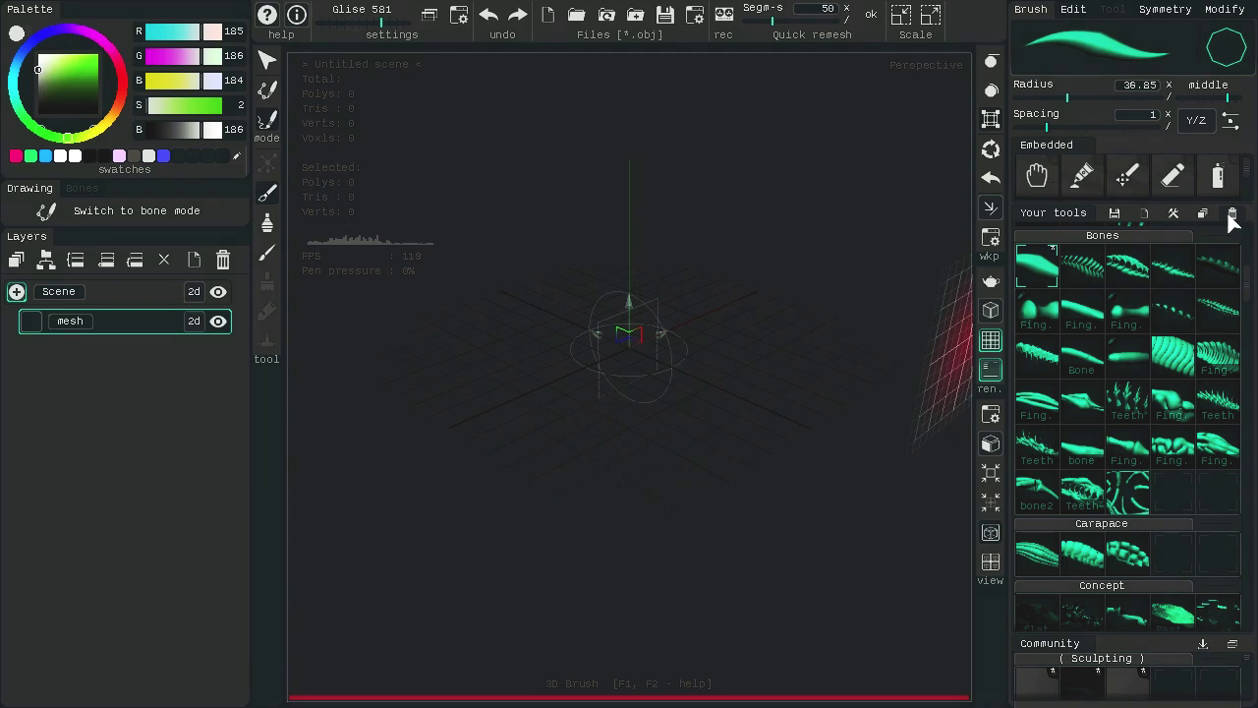
left_click(1231, 213)
left_click(1115, 213)
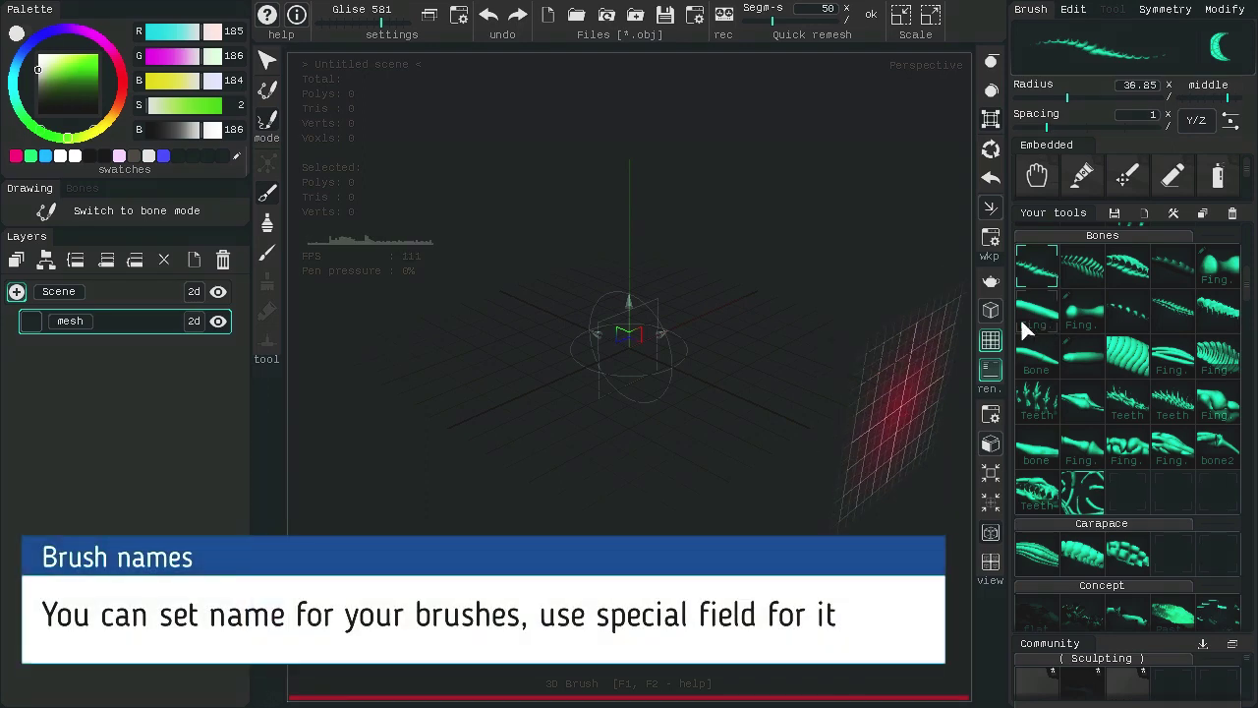
Step: Name the first brush in the Bones category spine
left_click(1074, 12)
left_click(1195, 90)
type("spine")
key("Return")
left_click(1048, 12)
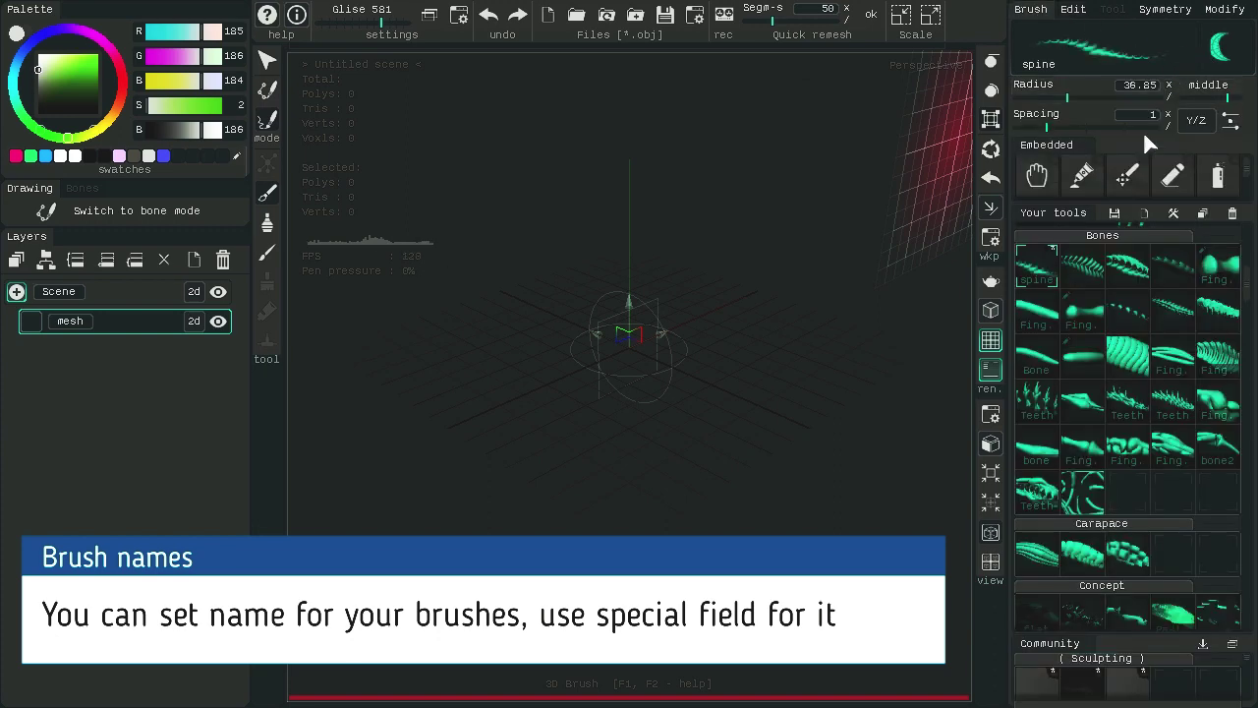
Step: Expand the Community brush library to view the shared brushes and collapse it again
scroll(1096, 318, "up", 1)
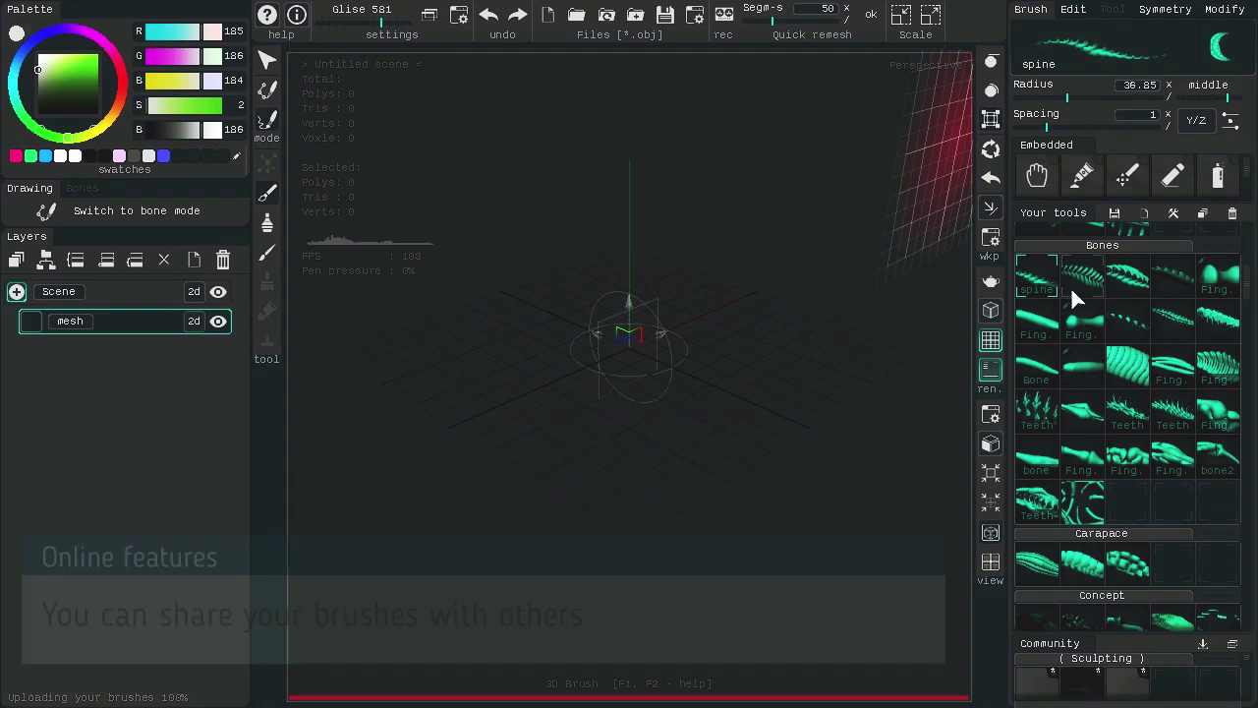
left_click(1230, 644)
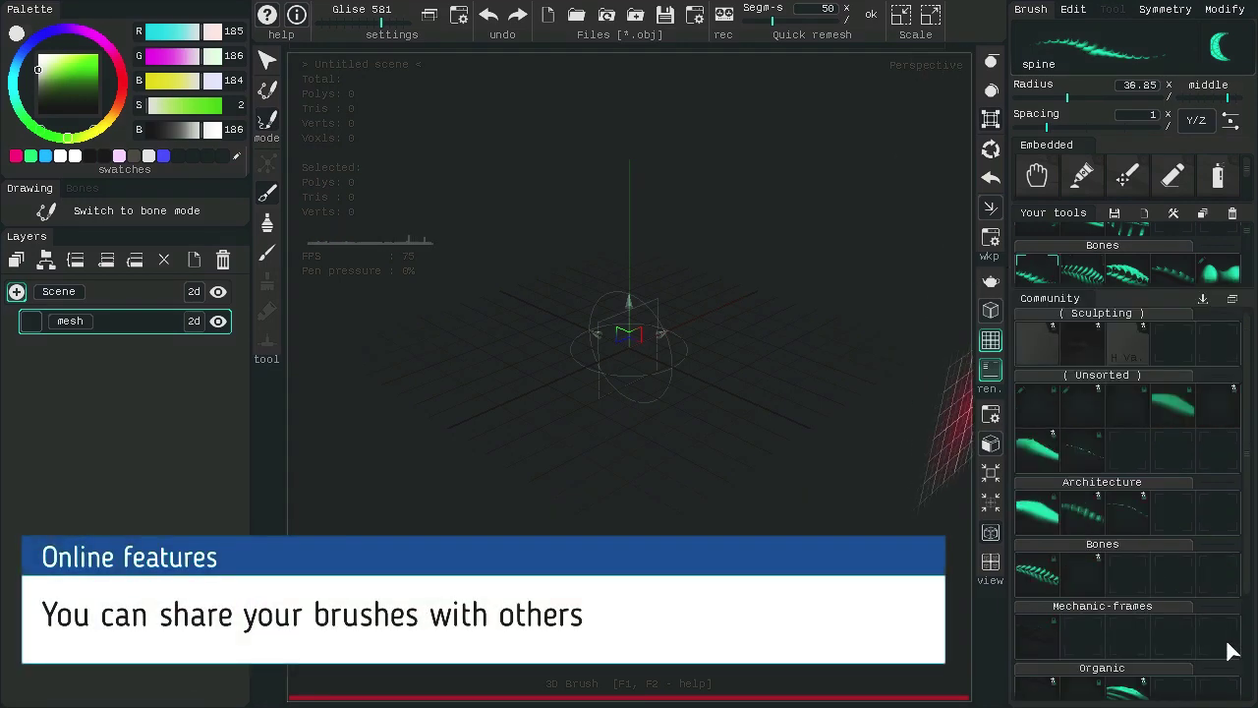
left_click(1232, 298)
Step: Switch the spine brush's sharing to Private and back to Public, and return to the brush library
left_click(1078, 8)
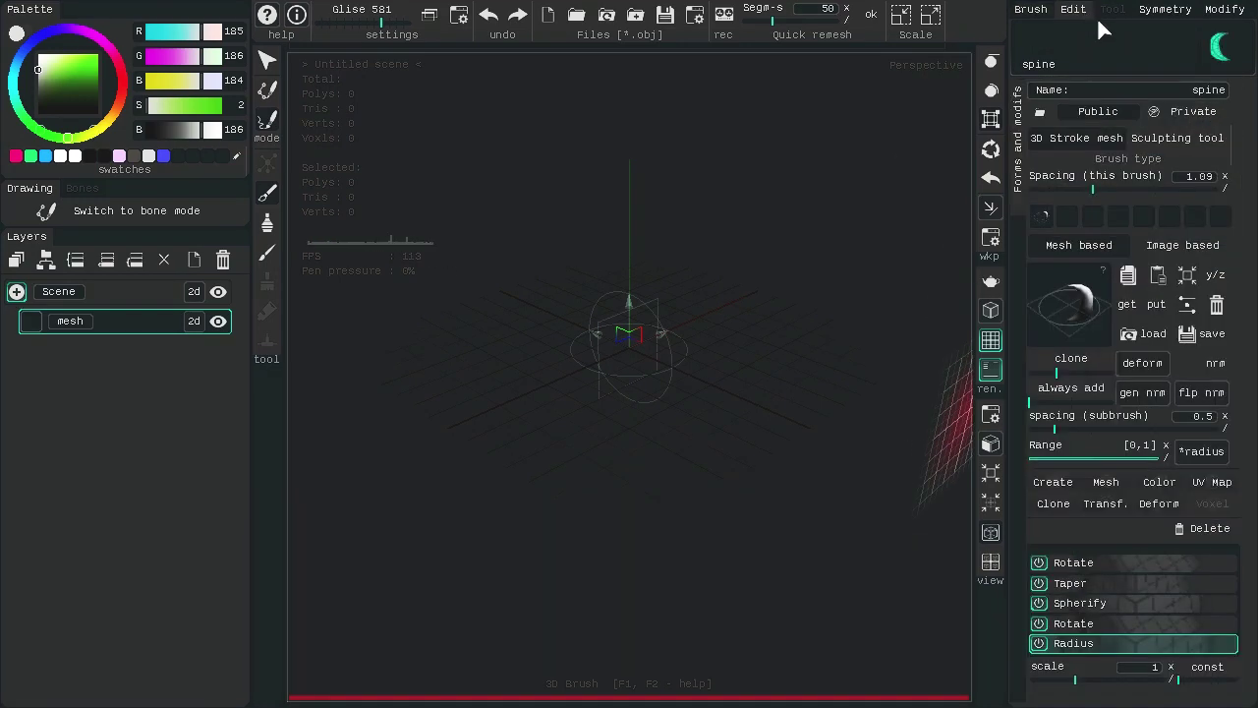
left_click(1125, 108)
left_click(1180, 111)
left_click(1114, 110)
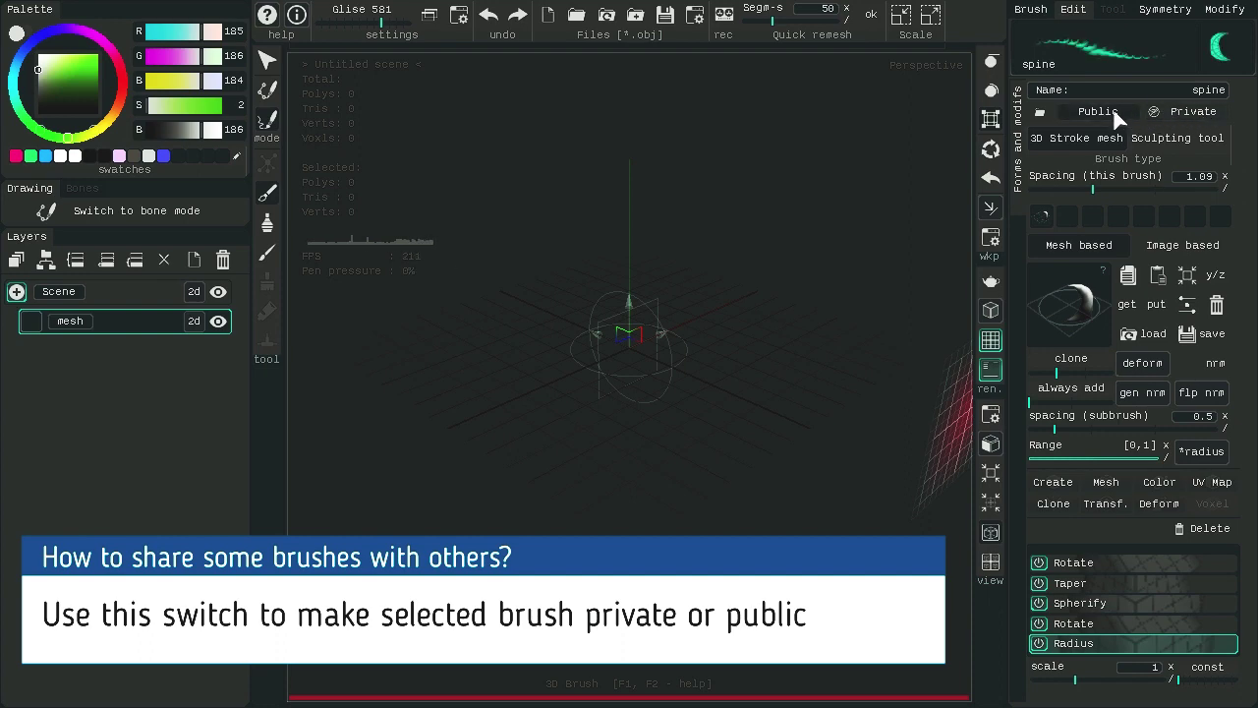
left_click(1032, 10)
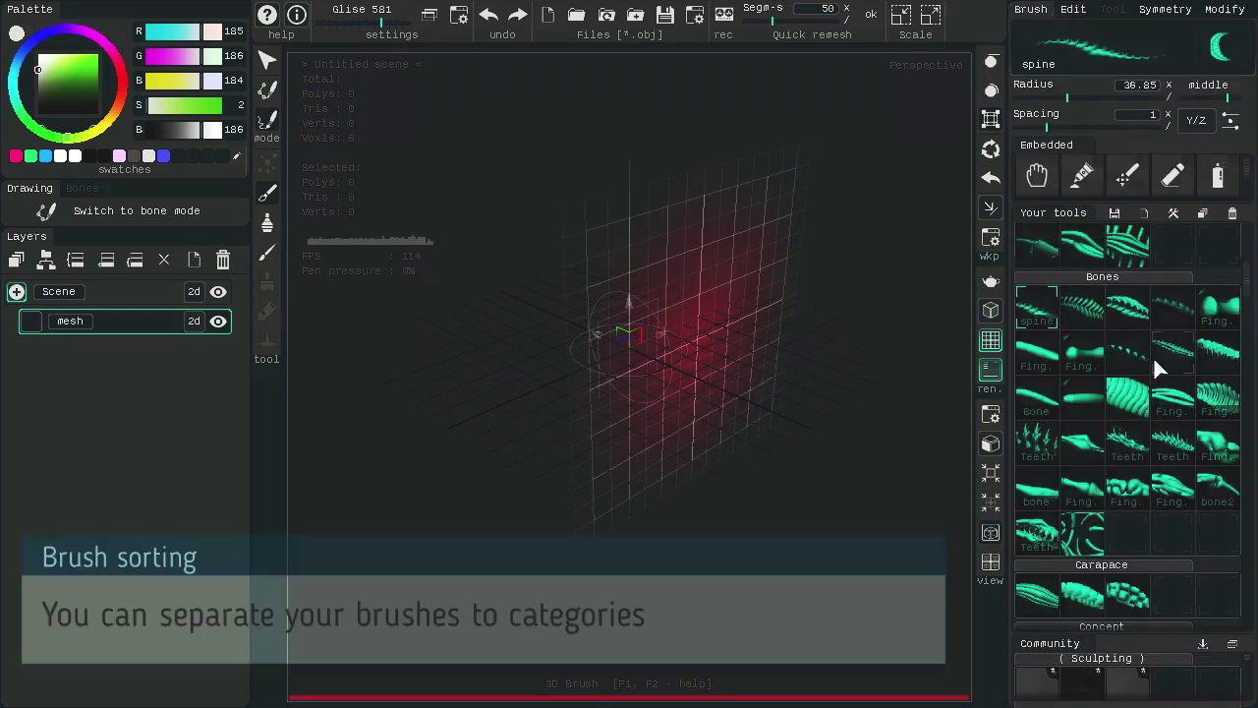
Step: Move the Decor brush from the Furniture category up into the Decoration category
scroll(1091, 403, "down", 3)
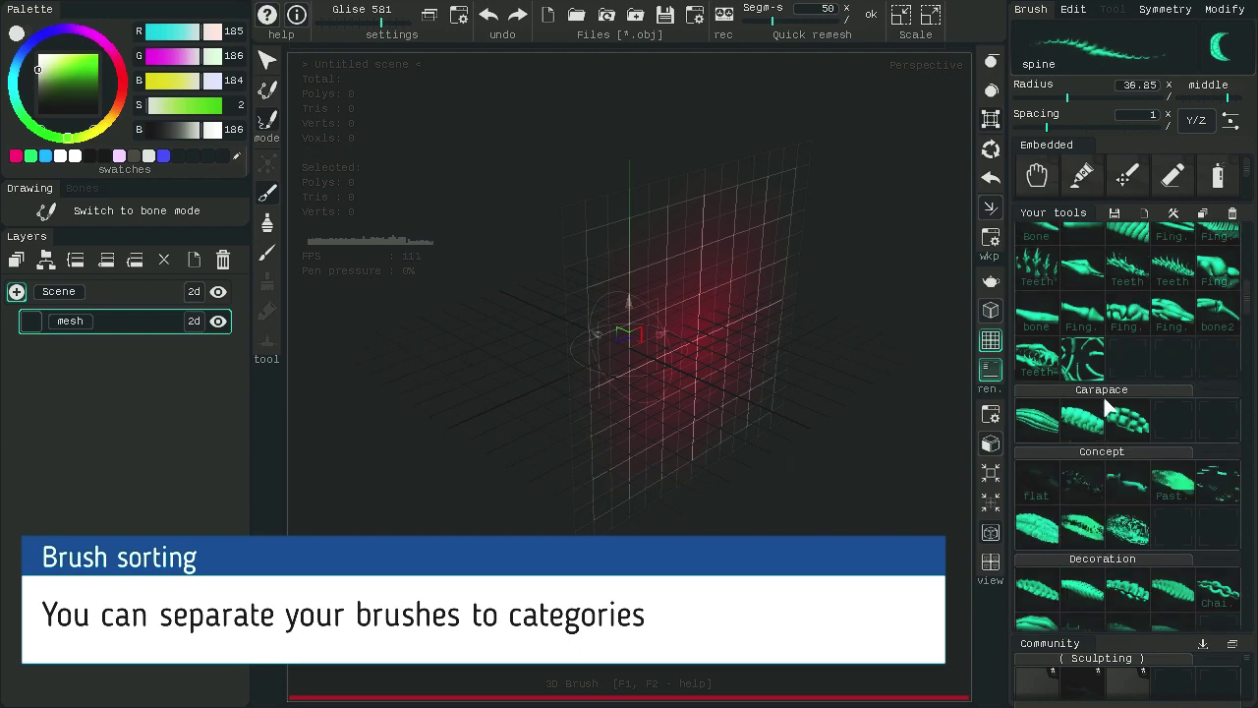
scroll(1130, 394, "down", 2)
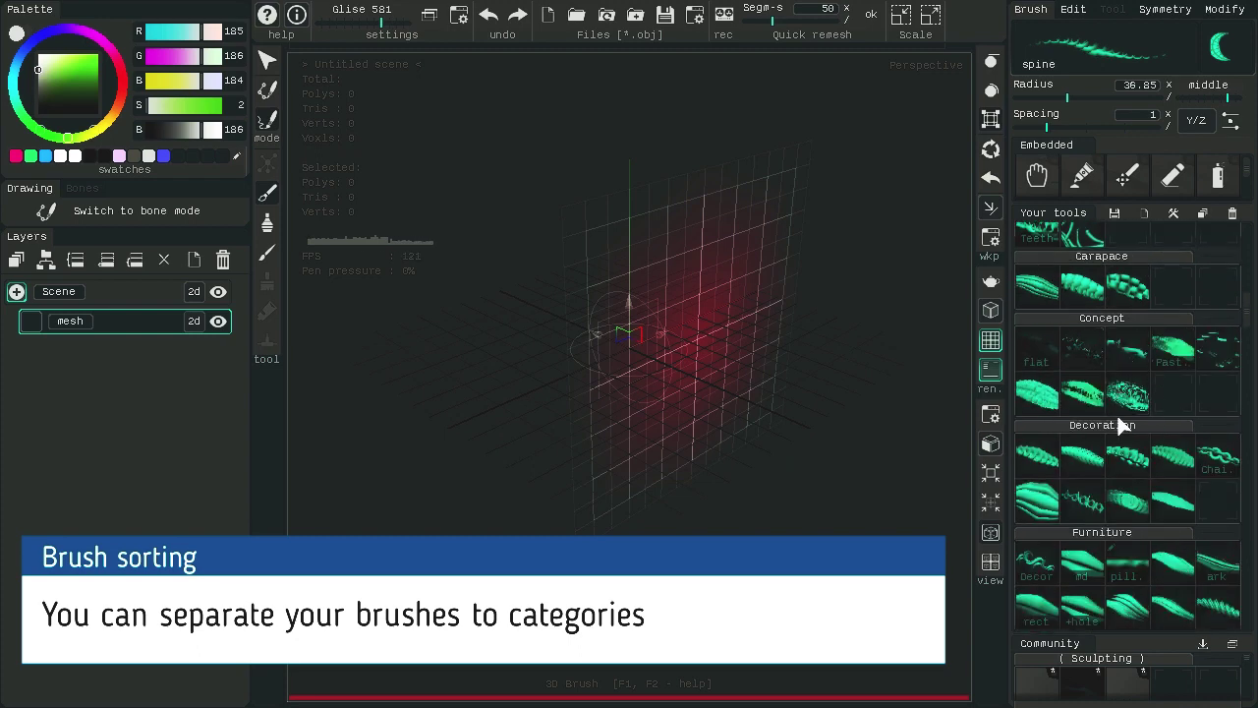
scroll(1135, 510, "down", 1)
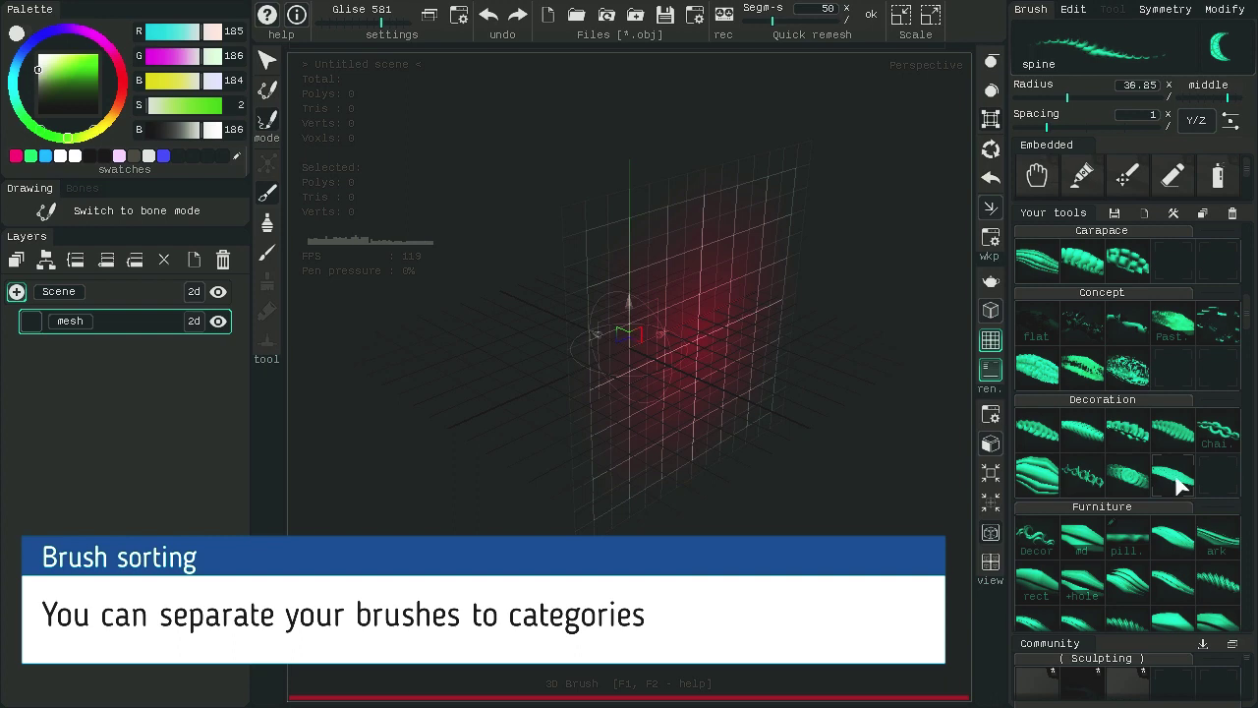
scroll(1178, 482, "down", 3)
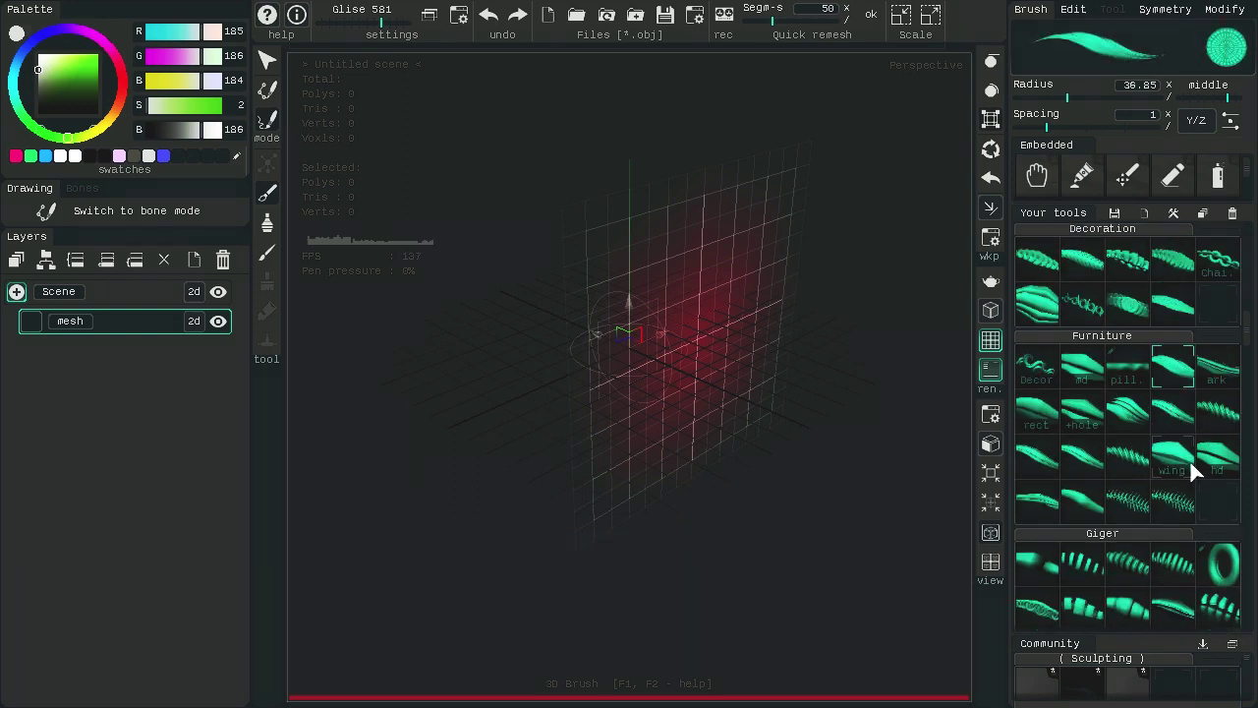
left_click(1229, 120)
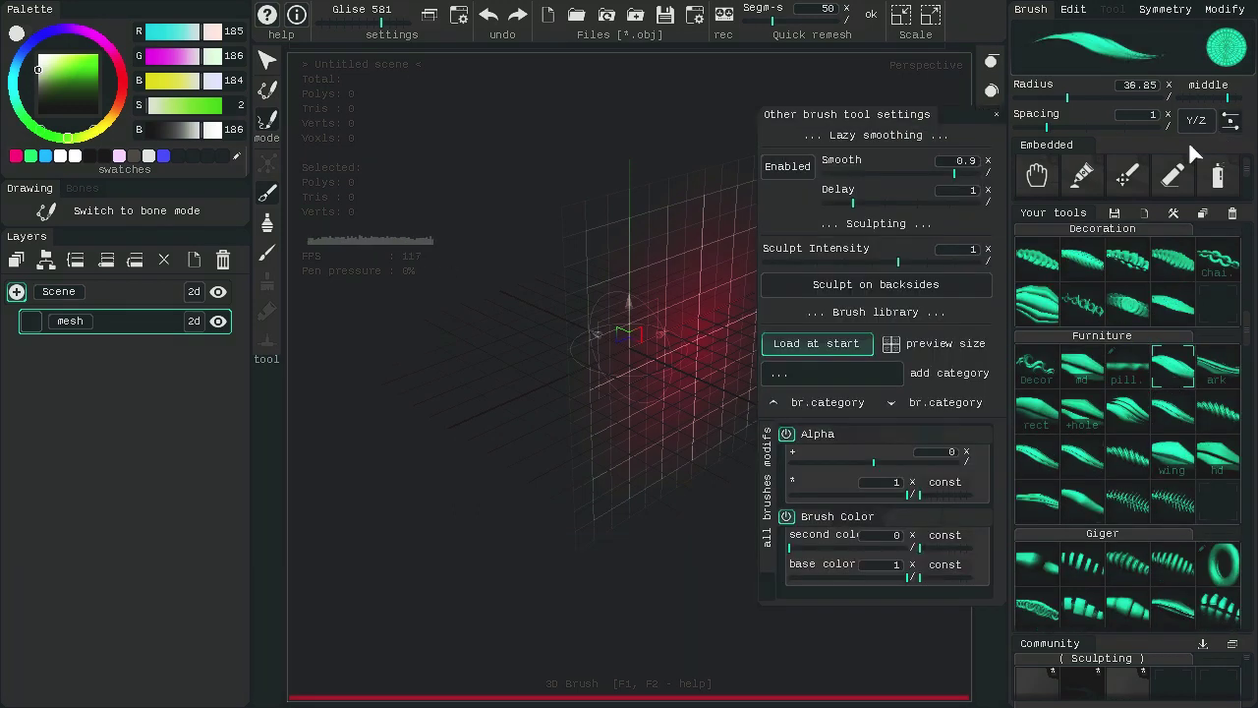
left_click(1056, 375)
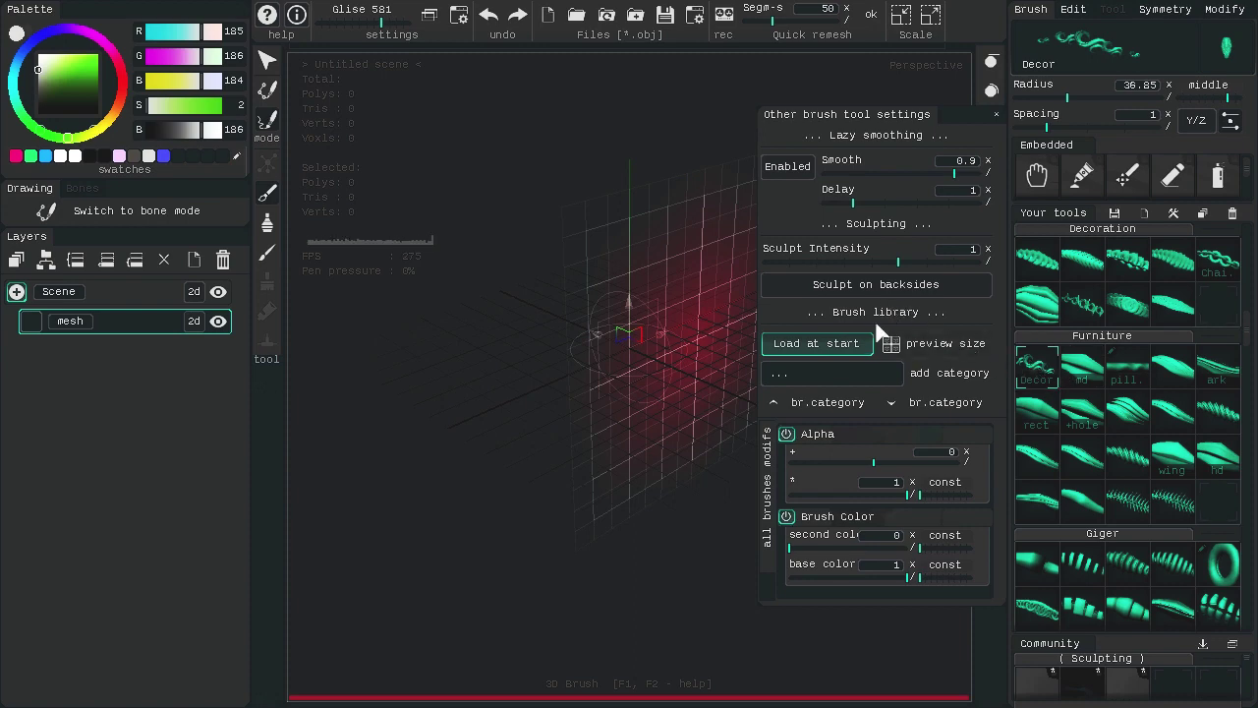
left_click(817, 402)
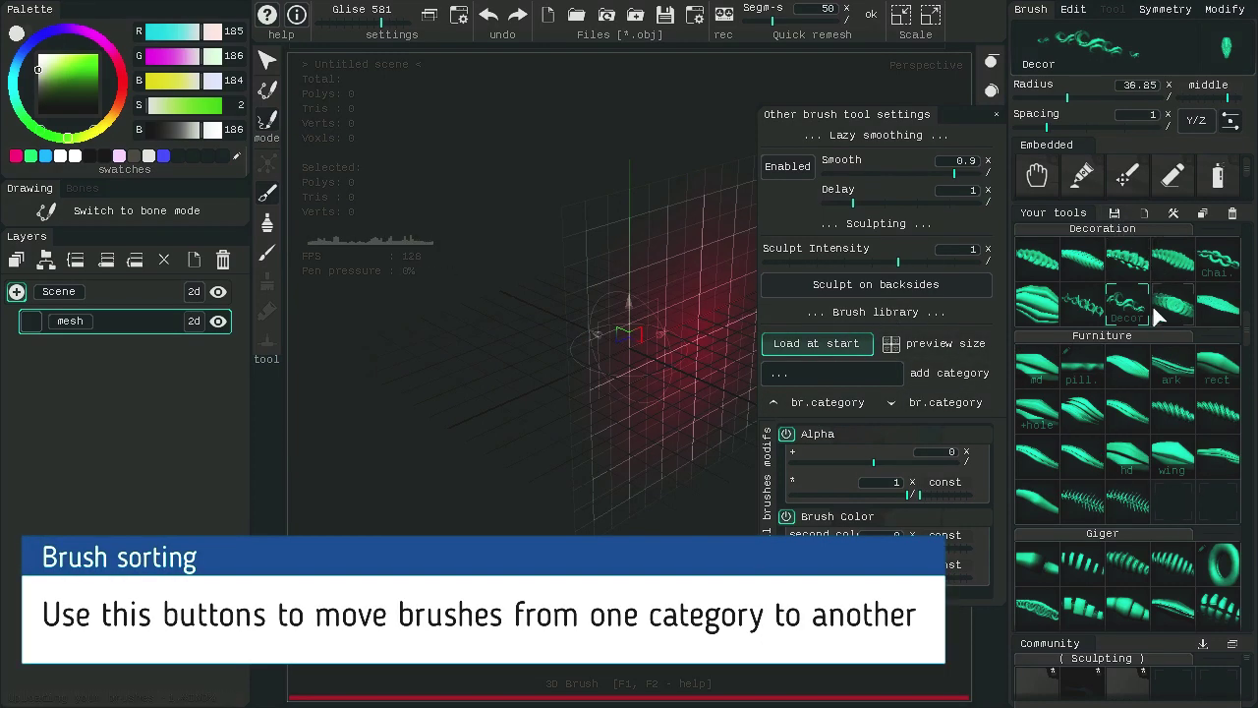
Step: Add a new brush category named Anatomy-arms to the brush library
scroll(1183, 334, "down", 5)
scroll(1150, 432, "up", 4)
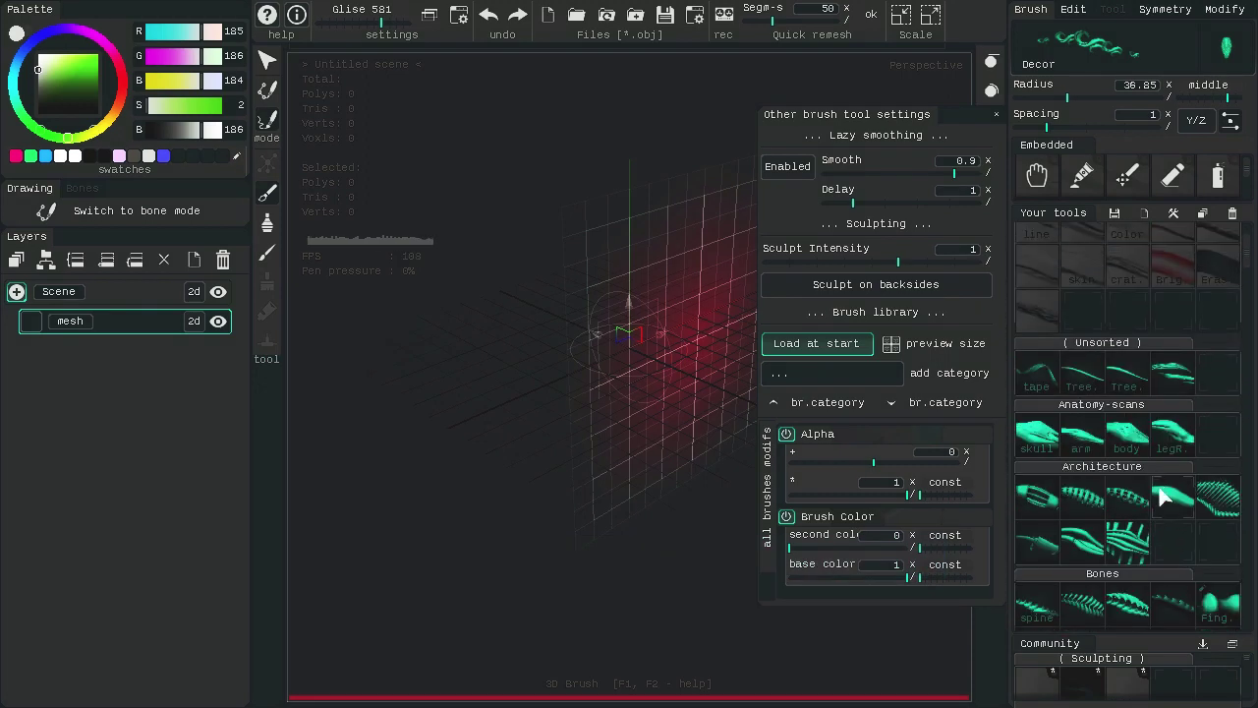
scroll(1174, 383, "down", 2)
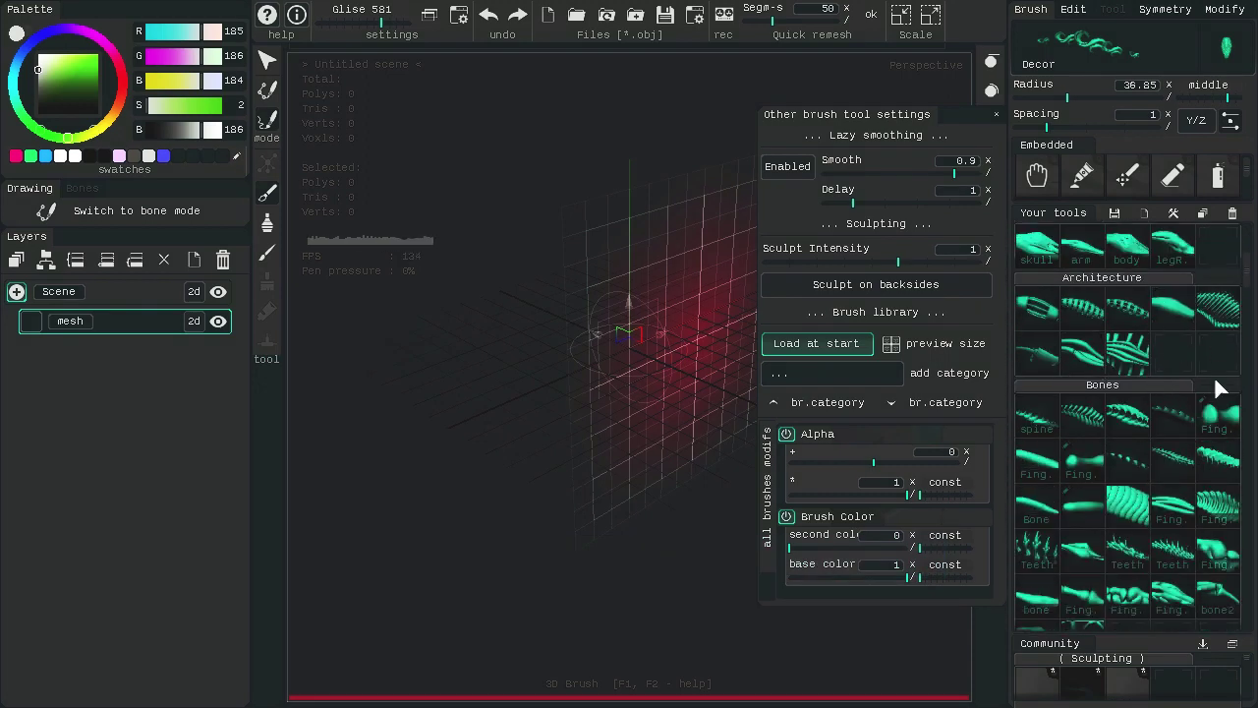
left_click(1172, 311)
scroll(1176, 342, "down", 1)
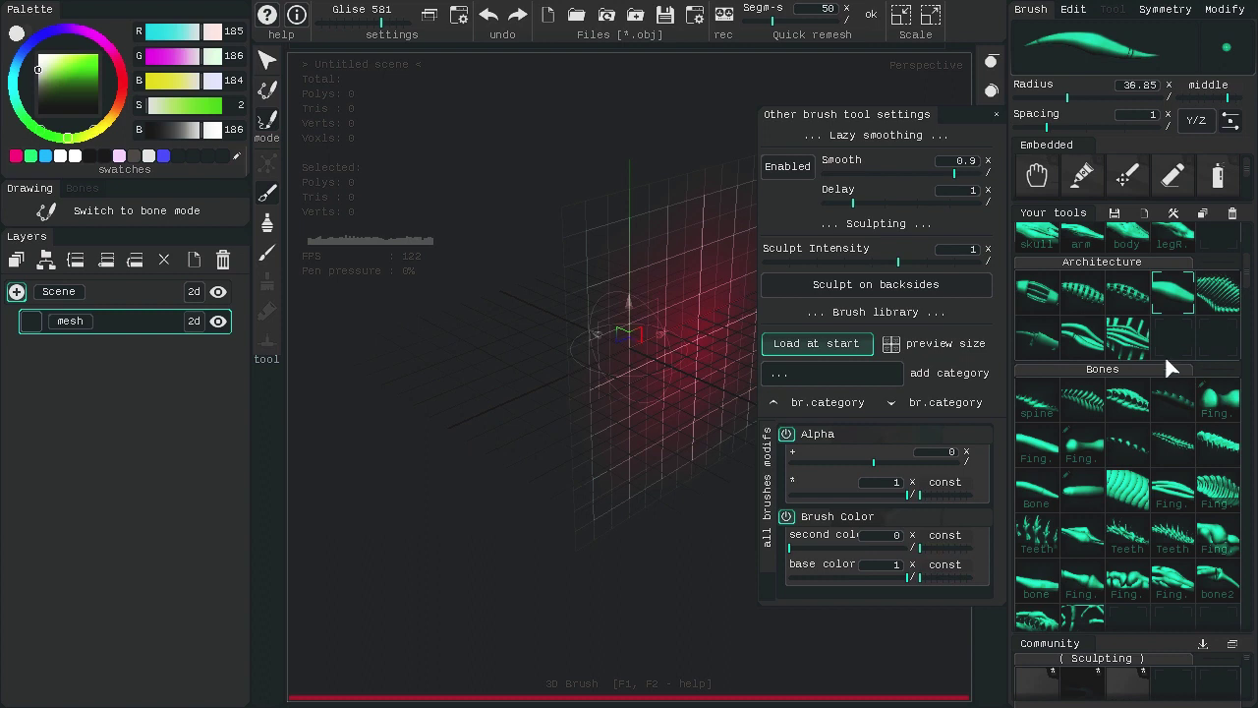
scroll(1172, 334, "up", 1)
type("Anatomy-arms")
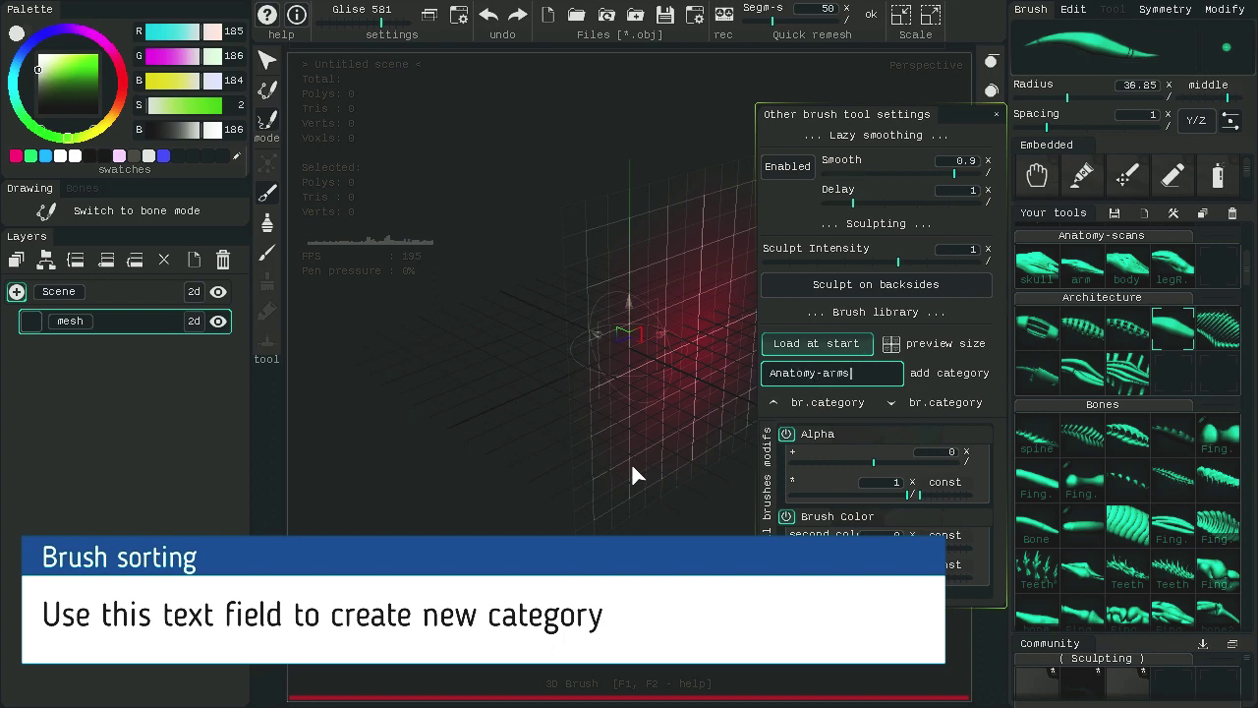
left_click(946, 373)
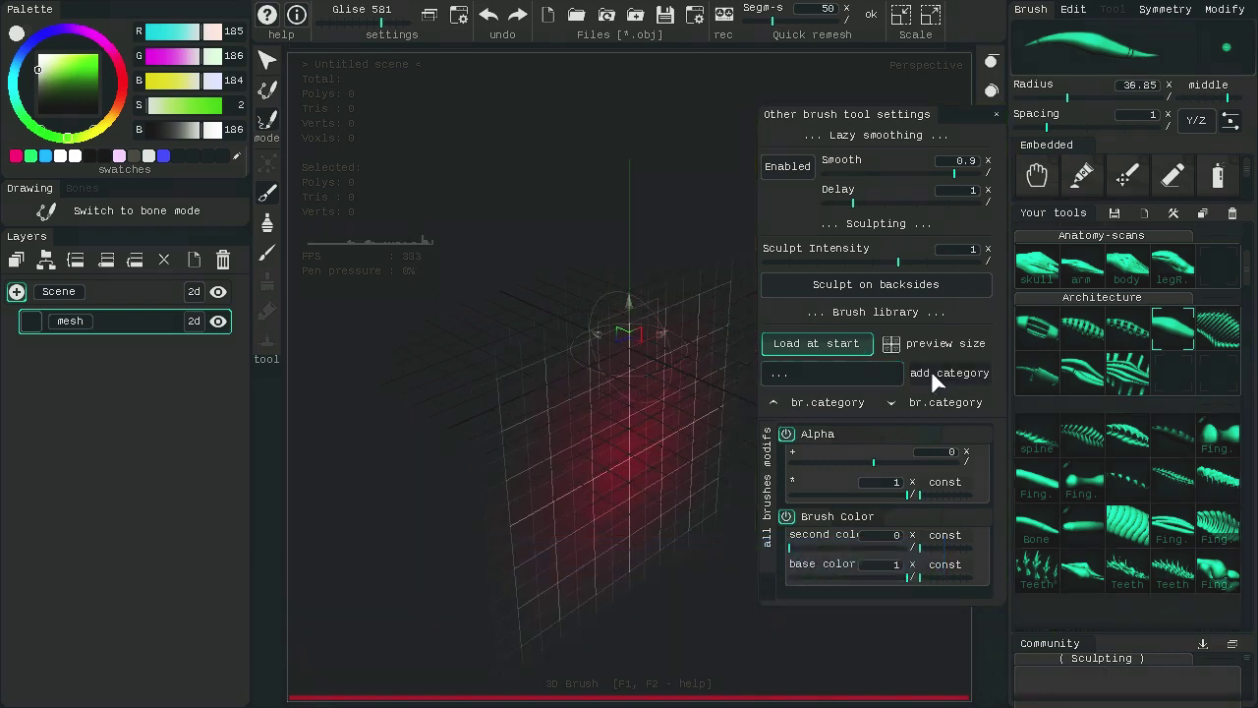
Step: Move the arm brush from Anatomy-scans to the Anatomy-arms category and save the brush library
left_click(1079, 275)
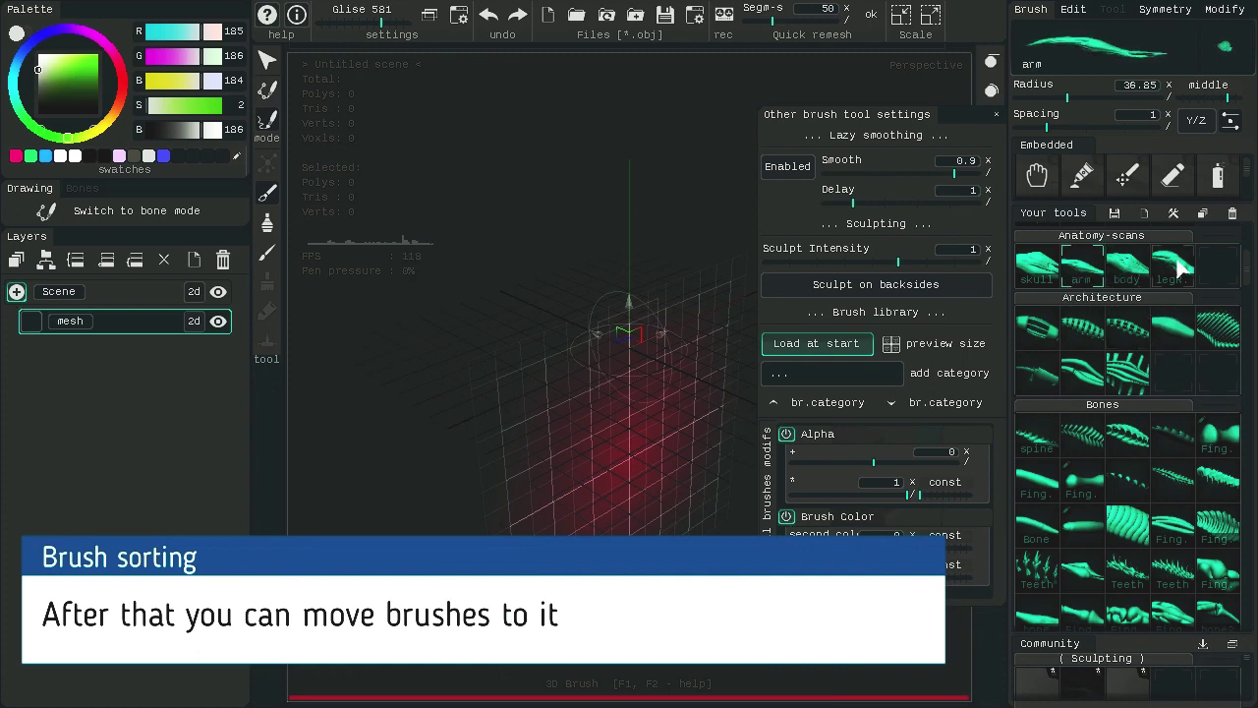
left_click(906, 401)
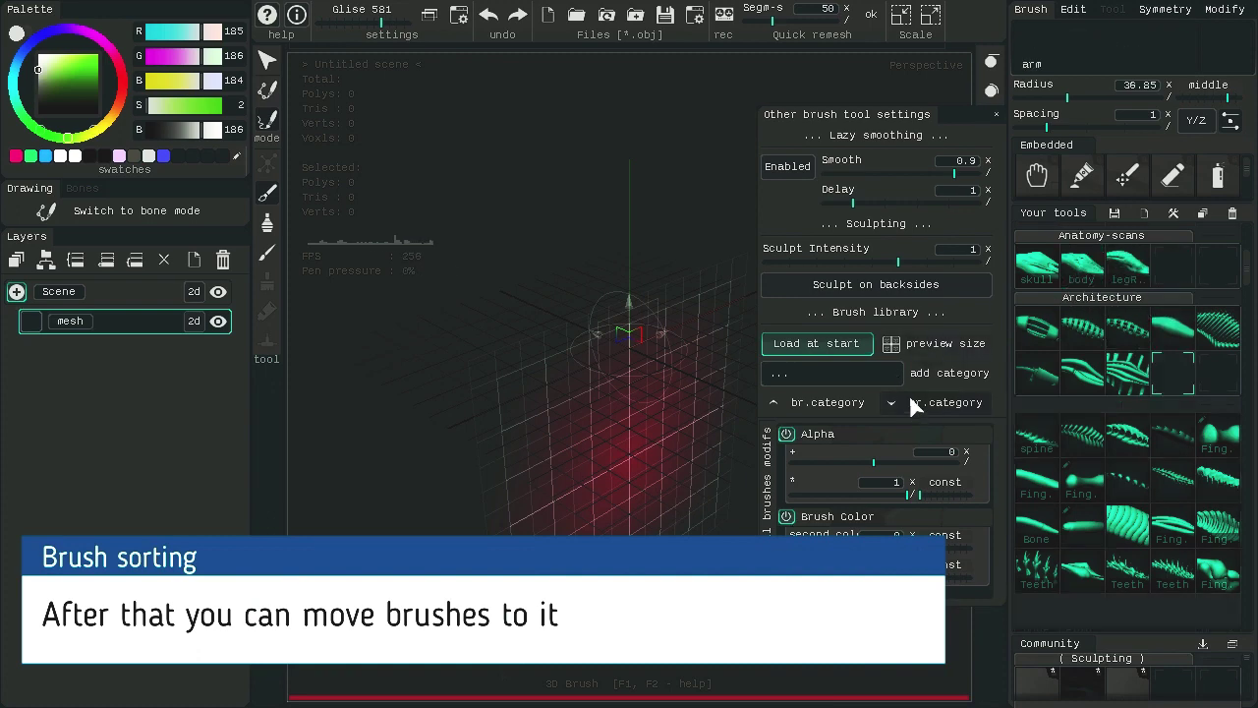
left_click(816, 404)
scroll(1137, 349, "up", 1)
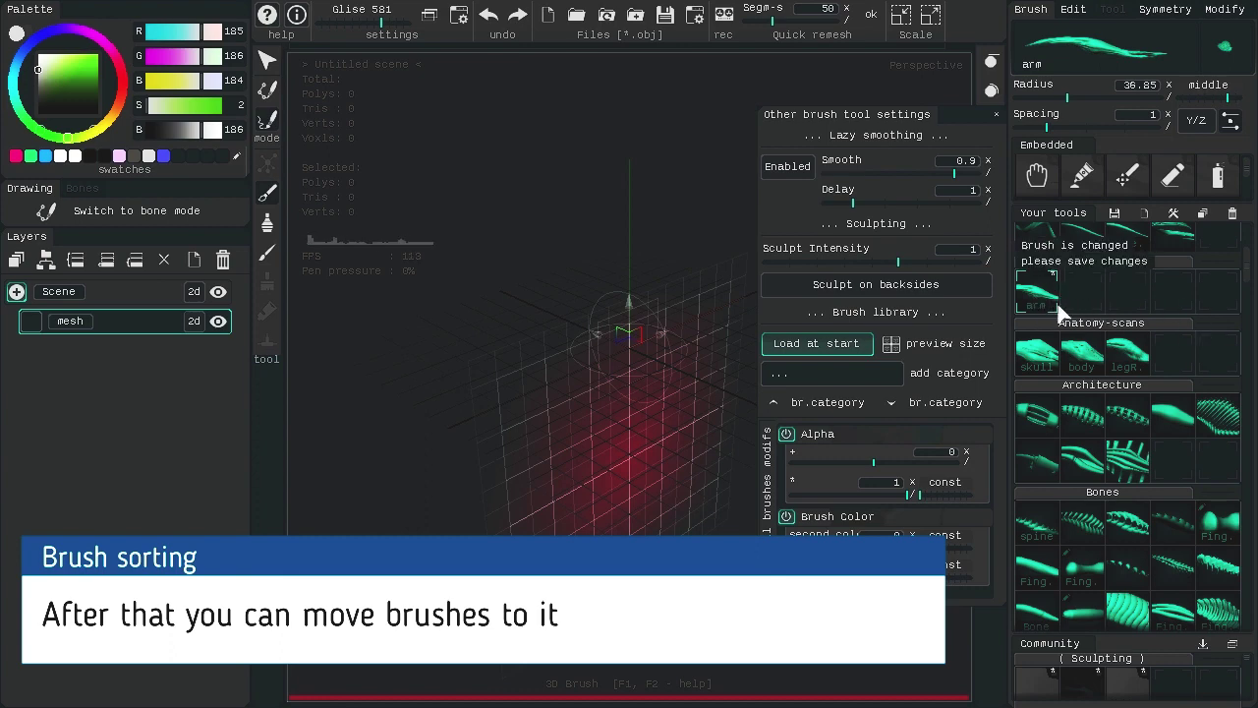
left_click(1115, 213)
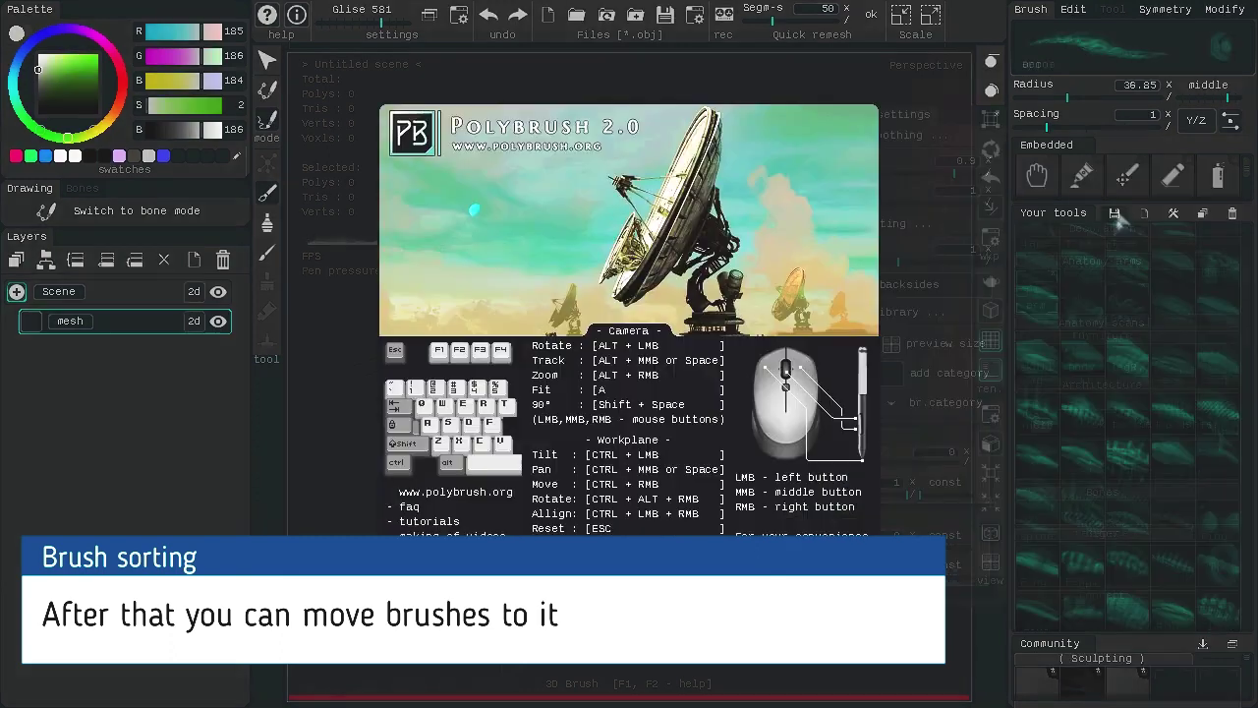
Step: Move the arm brush back down to the Anatomy-scans category and save the brush library
left_click(955, 403)
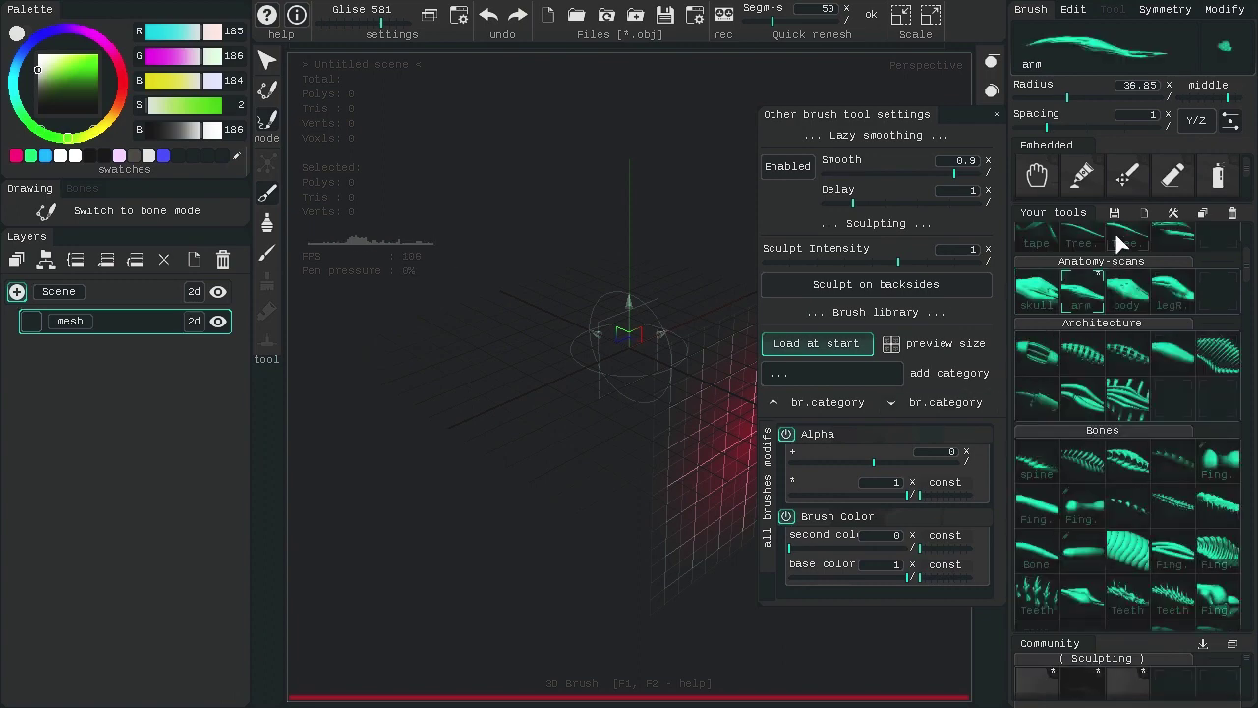
left_click(1115, 213)
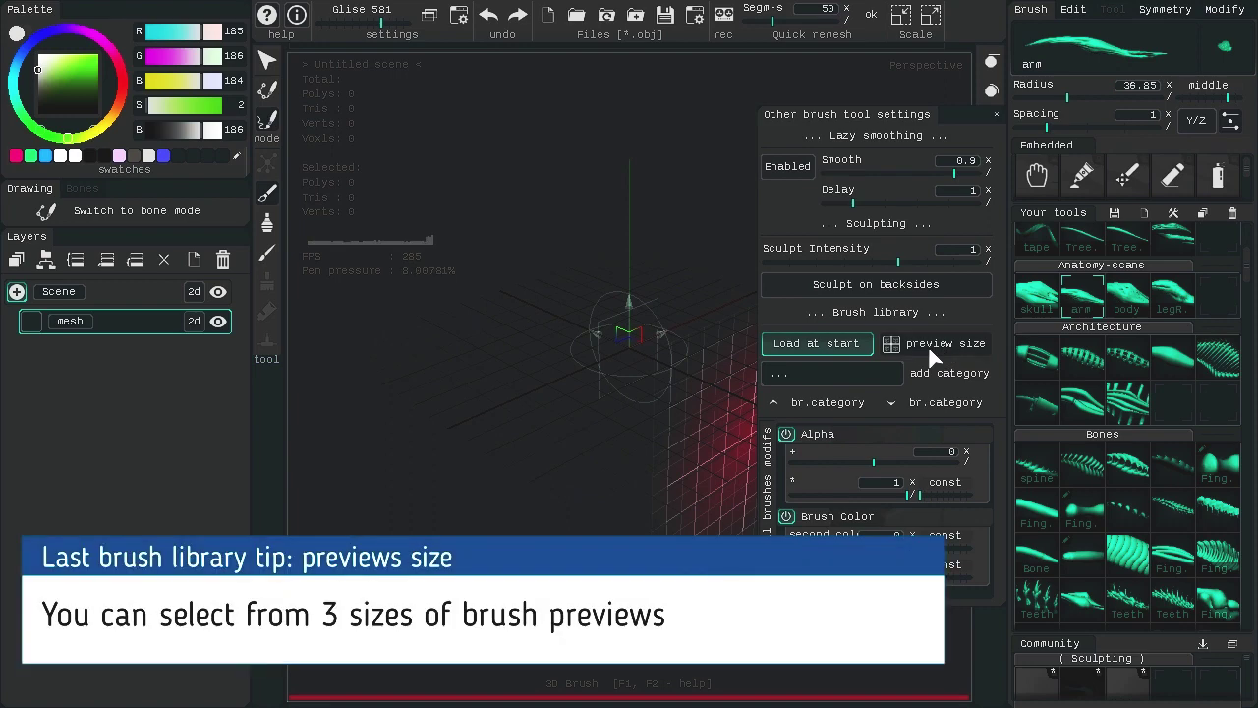
Step: Enlarge the brush library previews to the two-column size and browse the brush categories
left_click(929, 350)
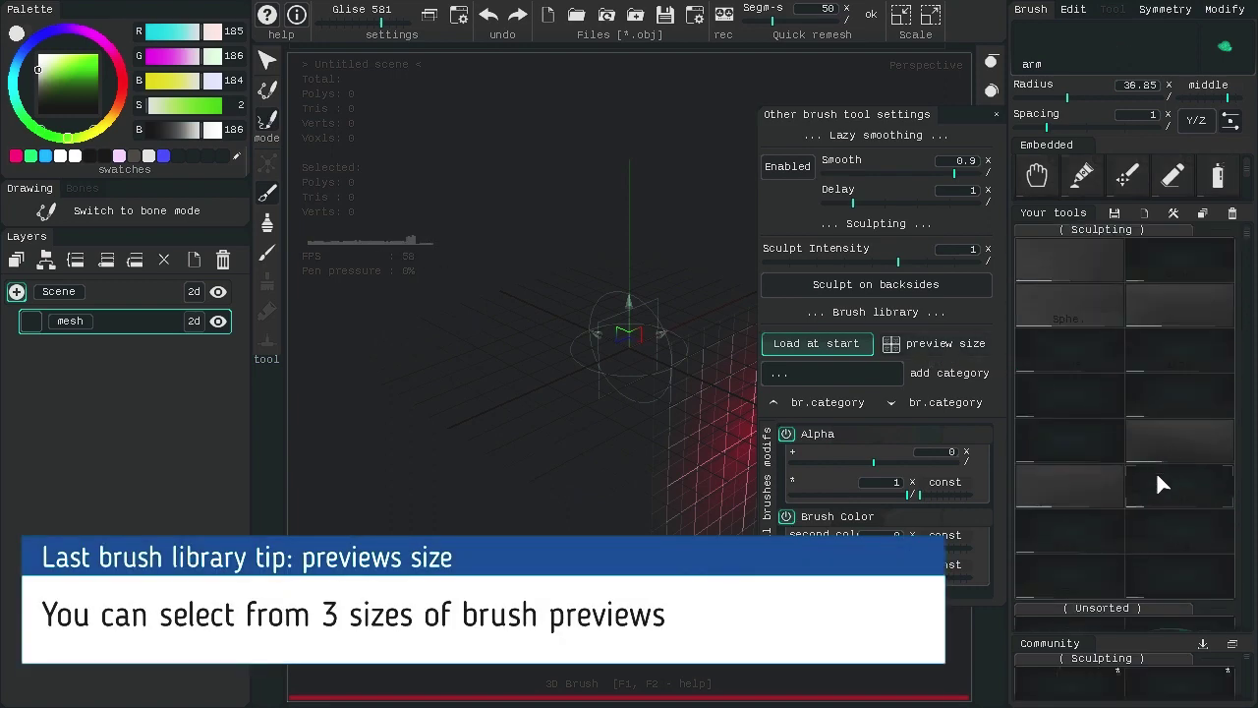
scroll(1184, 421, "down", 10)
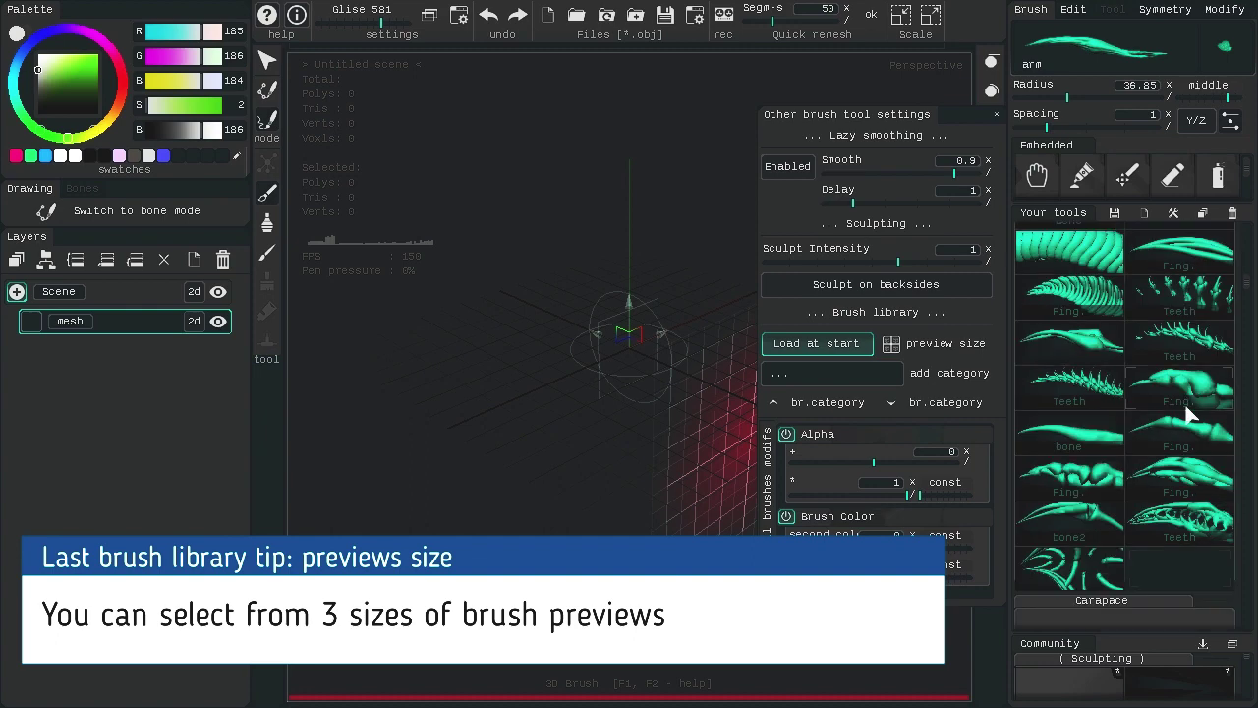
scroll(1192, 403, "down", 2)
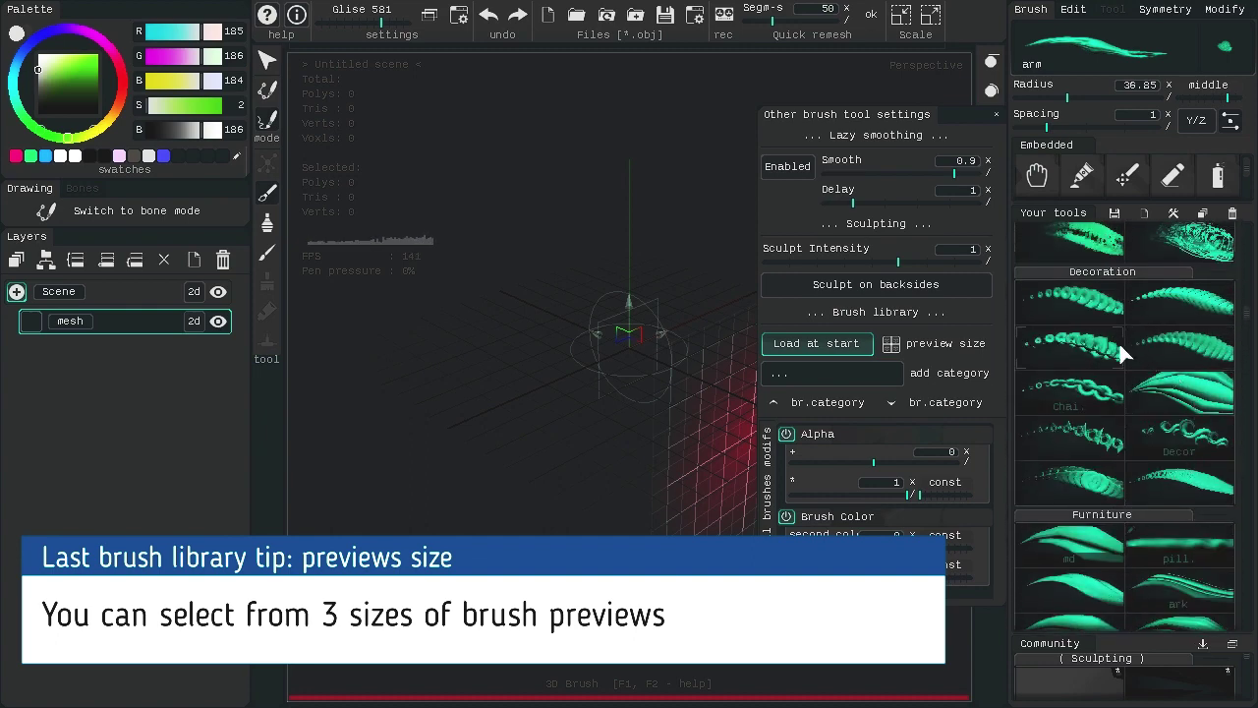
Step: Enlarge the brush previews to the single-column size and select a Finger-bone brush and neighbouring brushes from the list
left_click(950, 350)
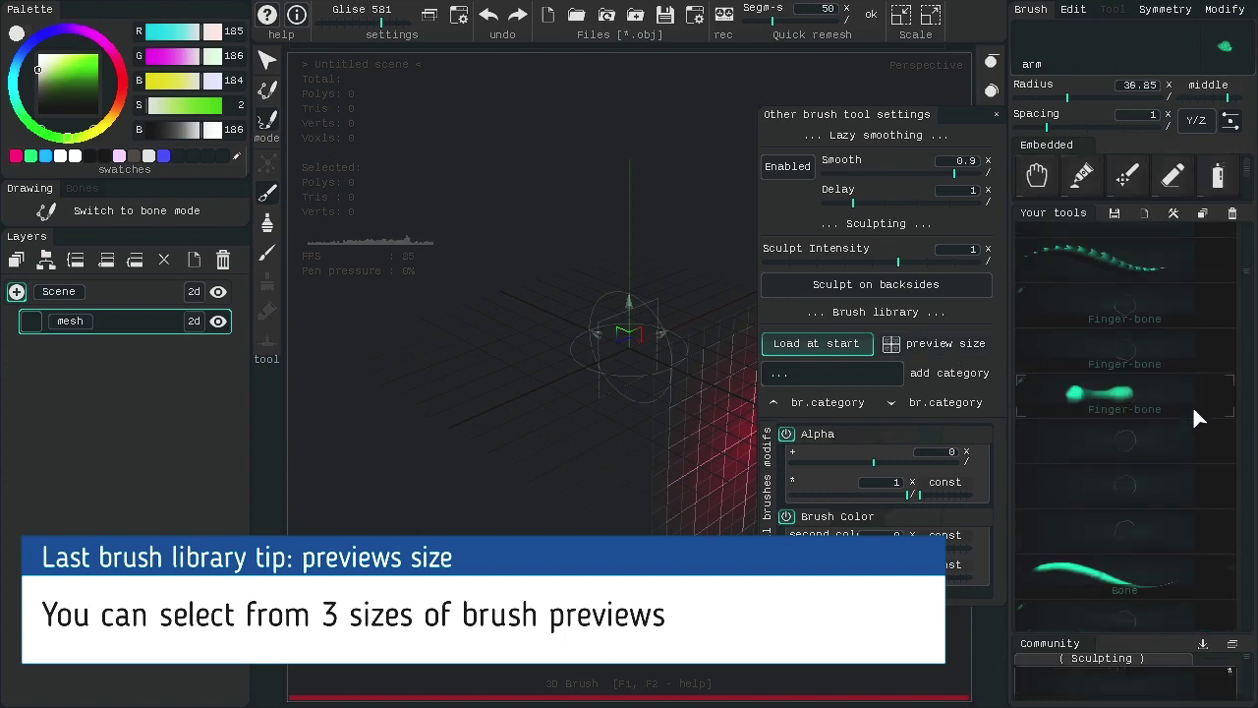
left_click(1191, 390)
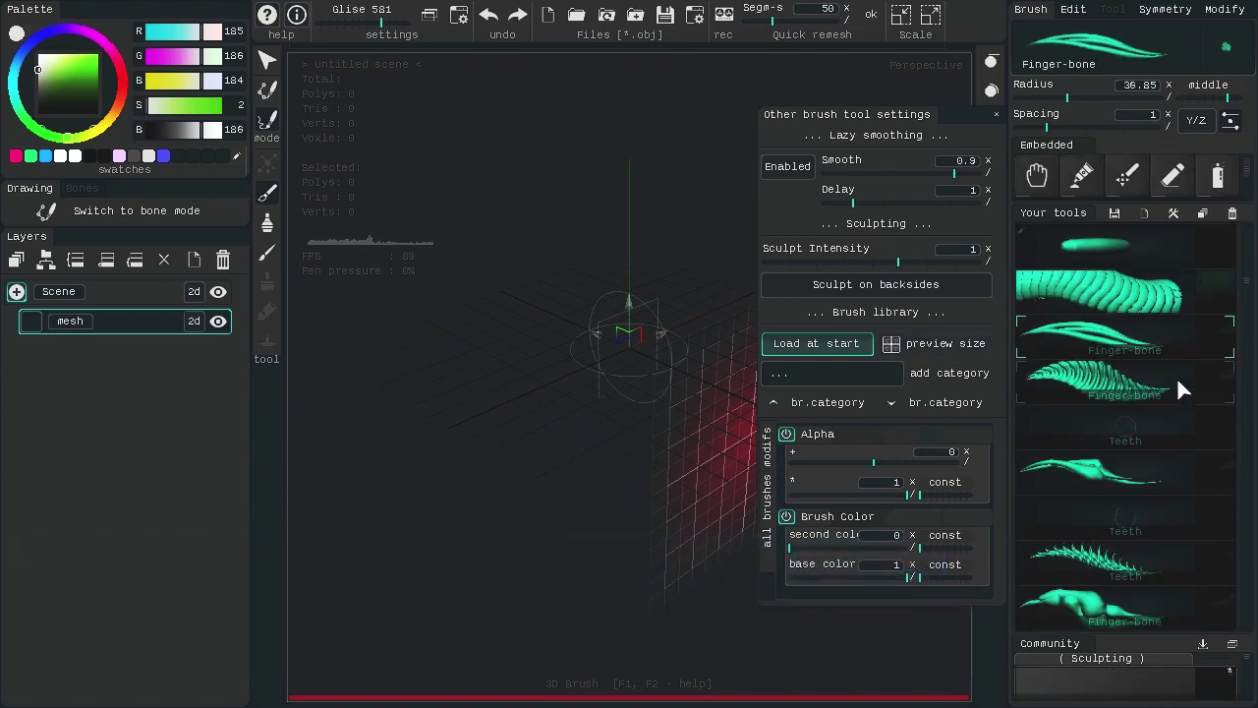
left_click(1165, 300)
left_click(1153, 475)
scroll(1191, 440, "down", 5)
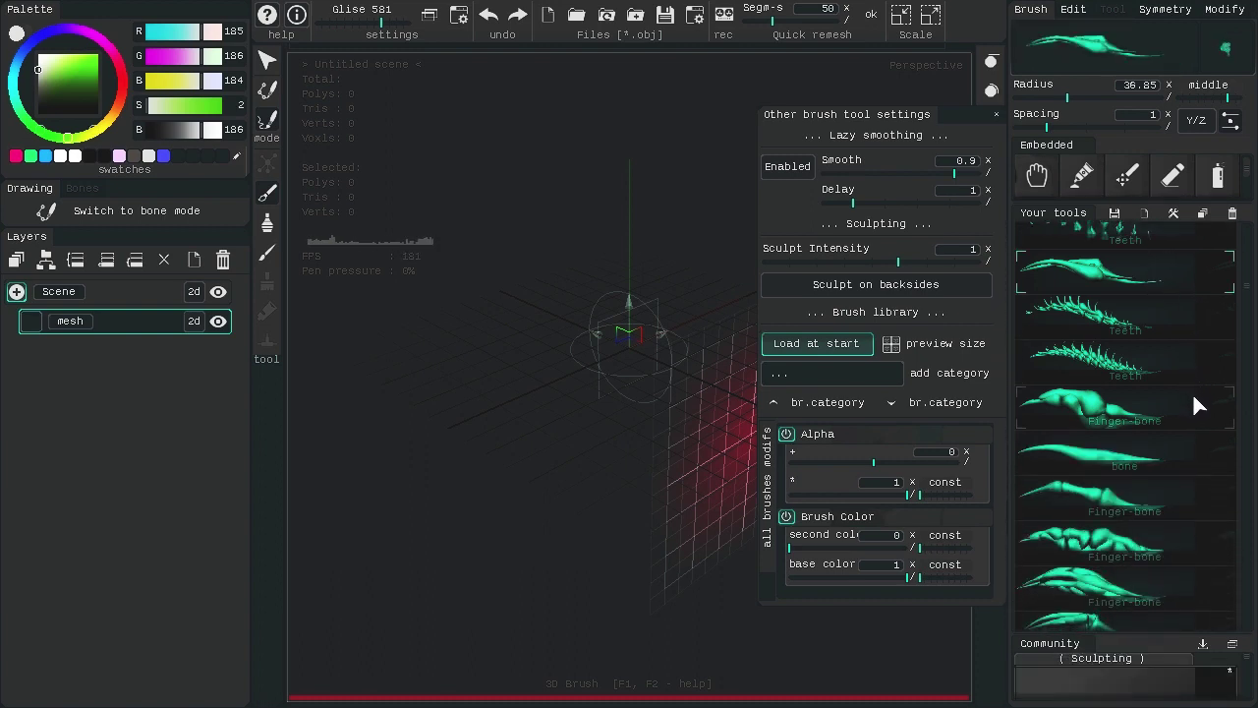
Step: Return the brush previews to the five-column size and select the cyl brush in Pangaea and a Finger-bone brush in Bones
left_click(961, 347)
scroll(1099, 371, "up", 1)
left_click(1084, 404)
scroll(1156, 396, "up", 4)
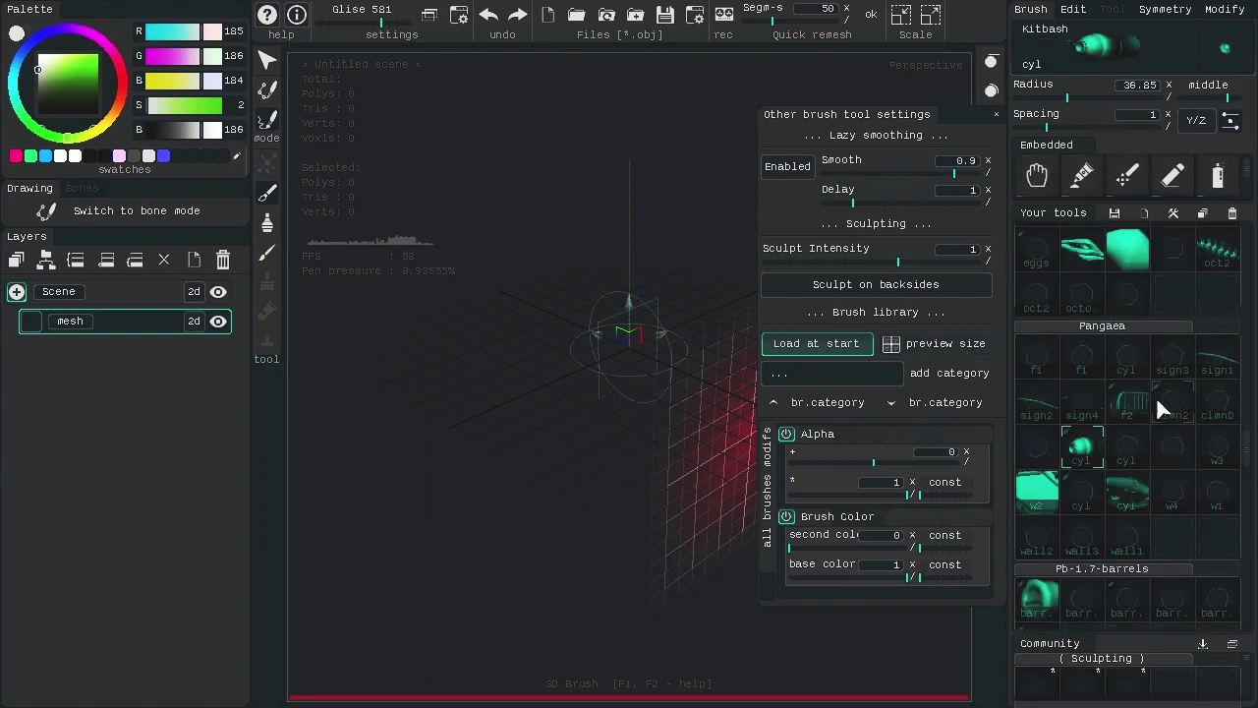
scroll(1150, 443, "down", 15)
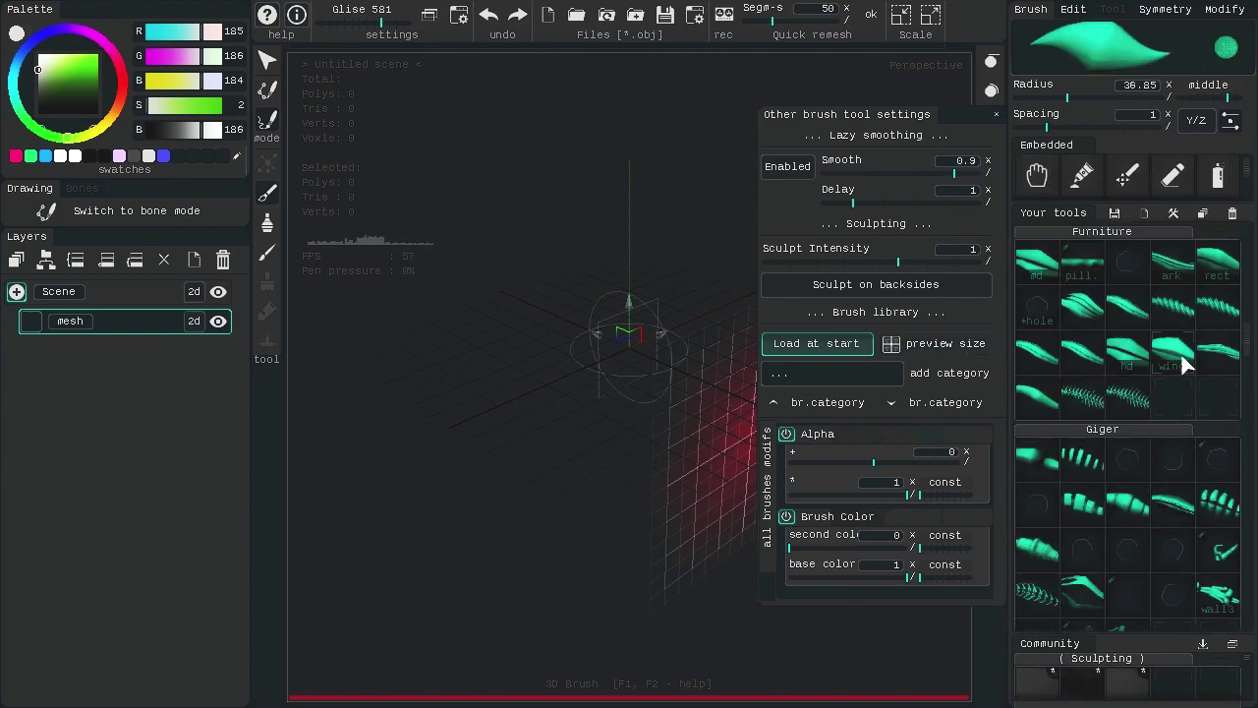
scroll(1174, 429, "up", 4)
left_click(1176, 440)
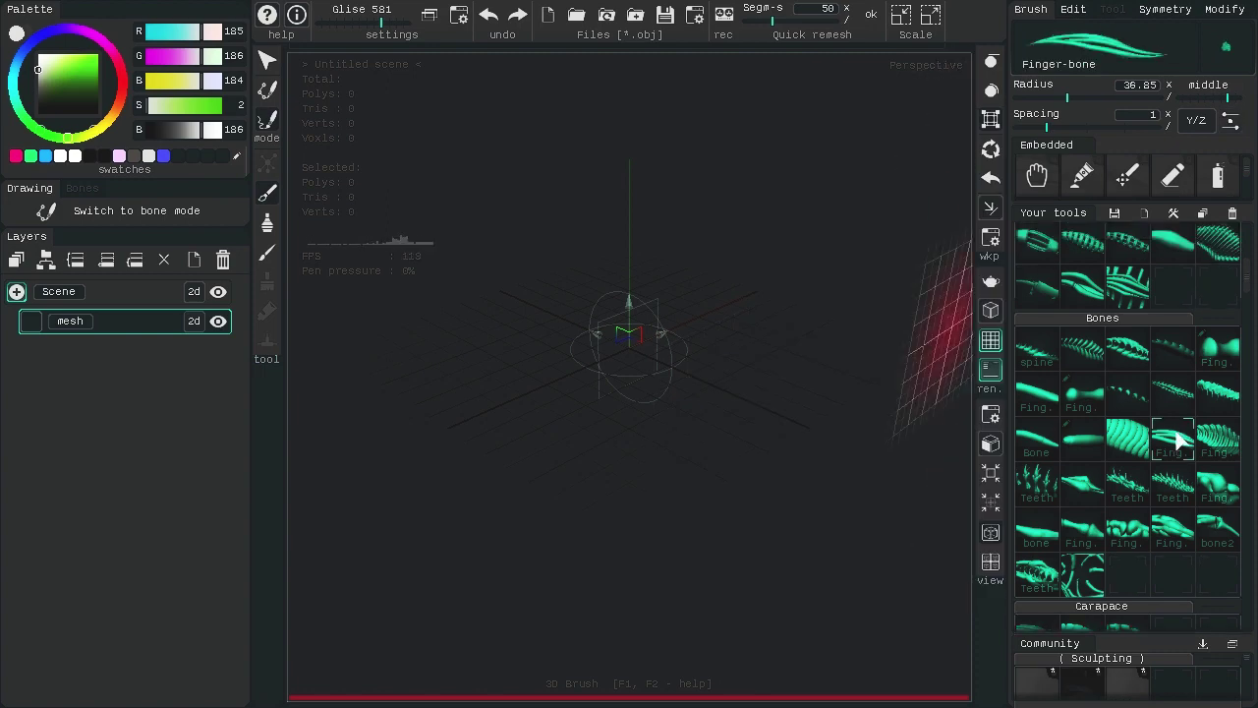
scroll(1165, 447, "up", 4)
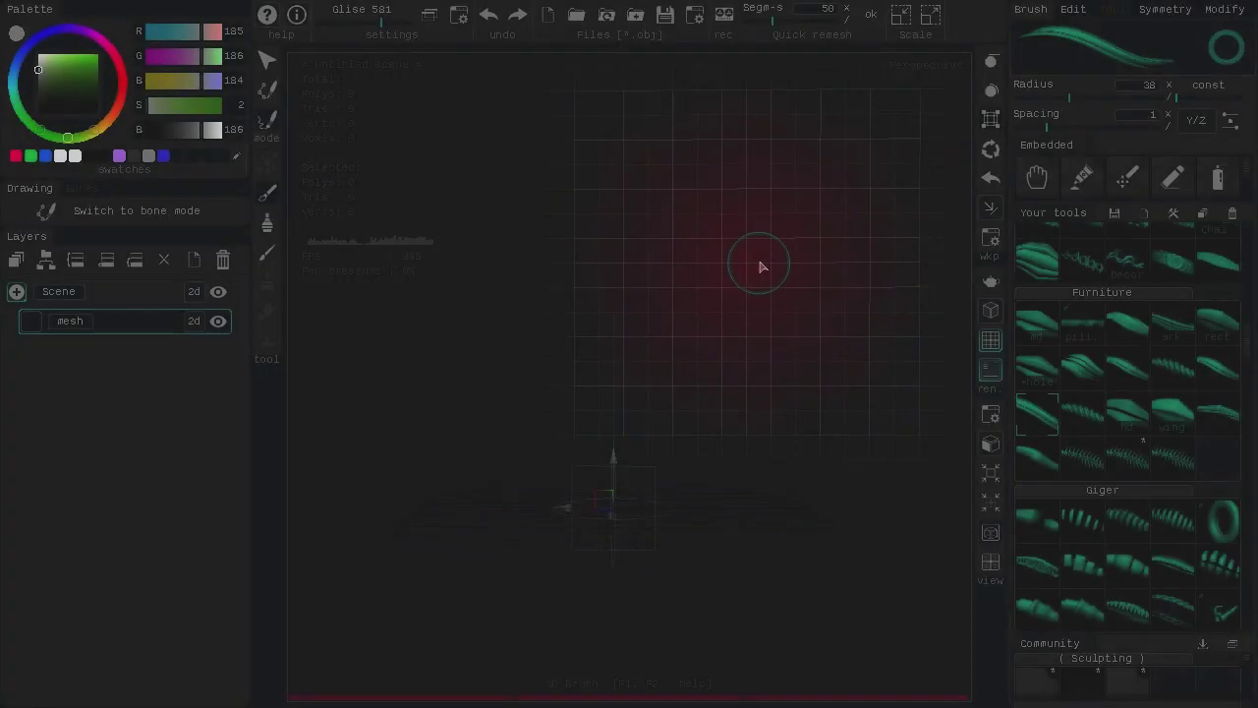
Step: Draw two curved tendril strokes without symmetry, reaching down to the origin, and undo both
mouse_move(754, 261)
left_mouse_down()
mouse_move(682, 213)
mouse_move(623, 525)
left_mouse_up()
left_click_drag(712, 321, 640, 505)
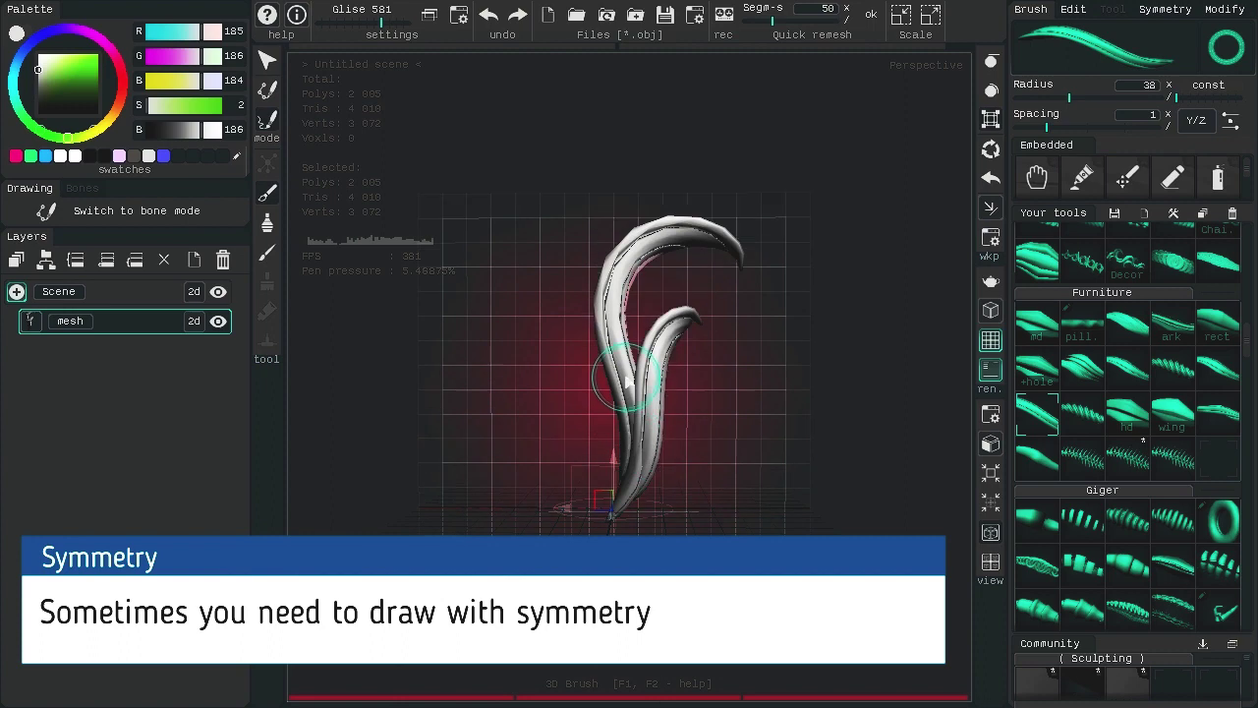
key("ctrl+z")
key("ctrl+z")
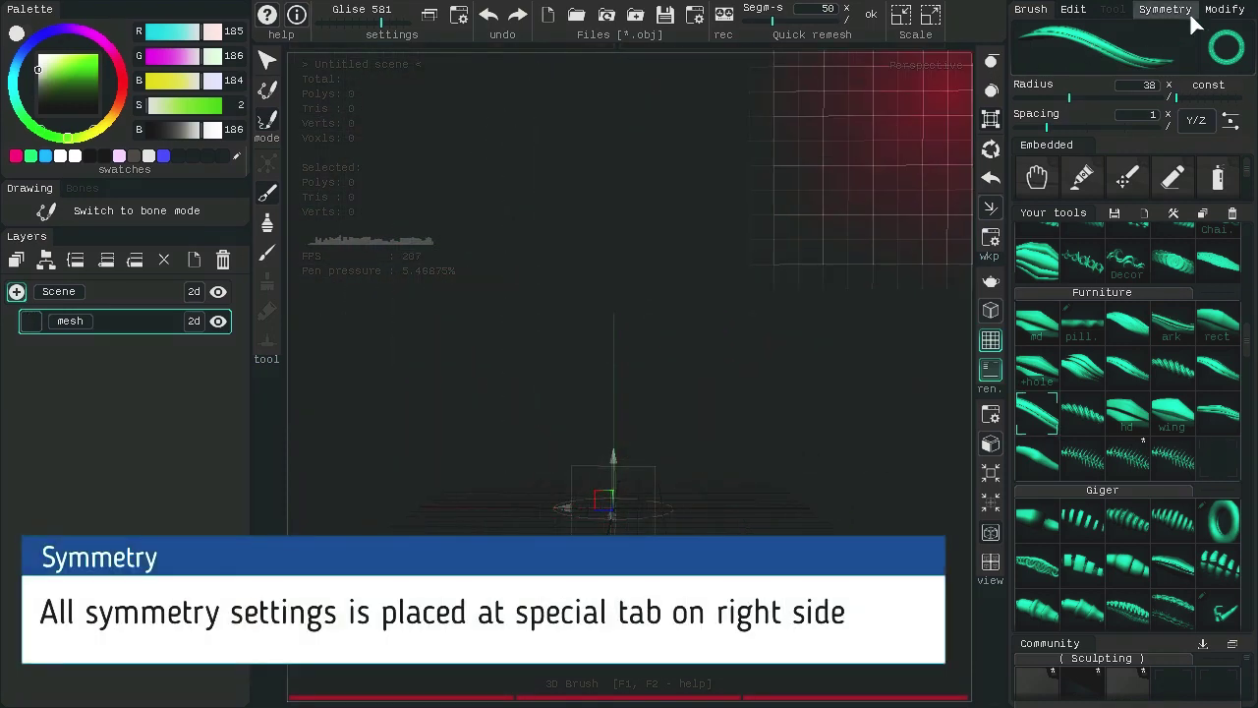
Step: Enable world mirror symmetry on Y and draw three mirrored pairs of curved strokes around the central axis
left_click(1169, 10)
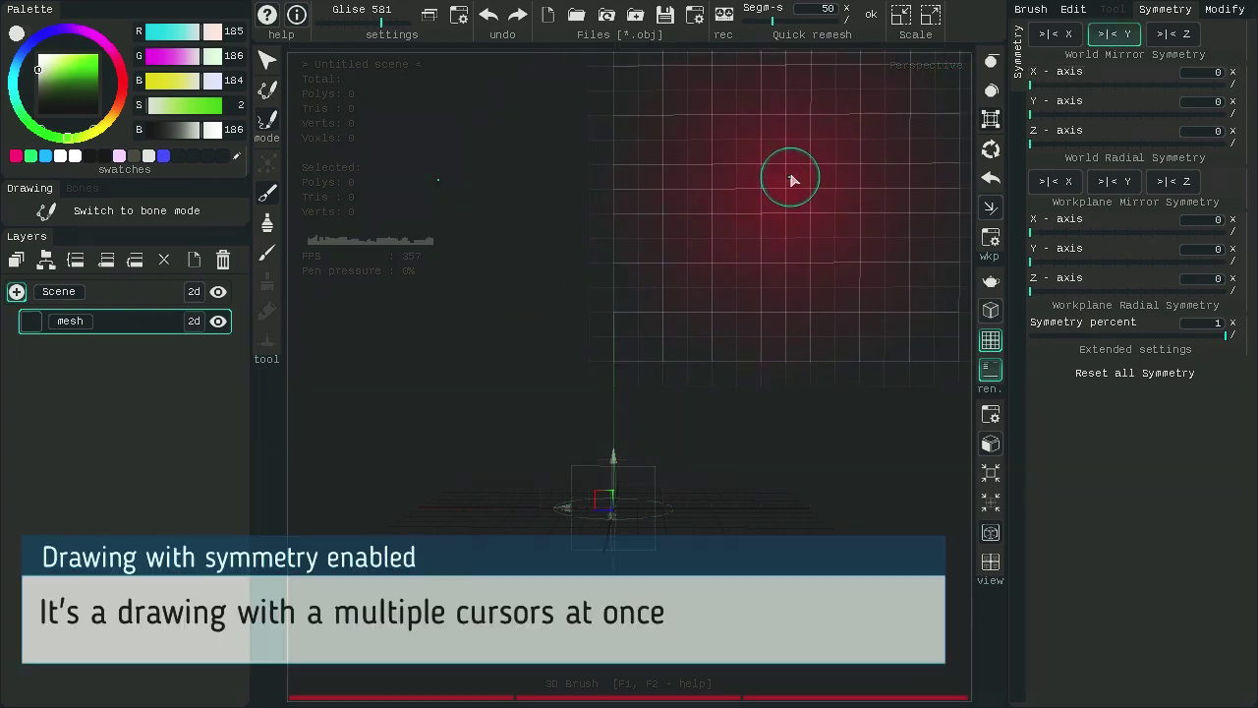
left_click_drag(796, 206, 727, 172)
left_click_drag(644, 456, 641, 466)
mouse_move(706, 242)
left_mouse_down()
mouse_move(758, 472)
mouse_move(737, 500)
left_mouse_up()
left_click_drag(808, 470, 736, 452)
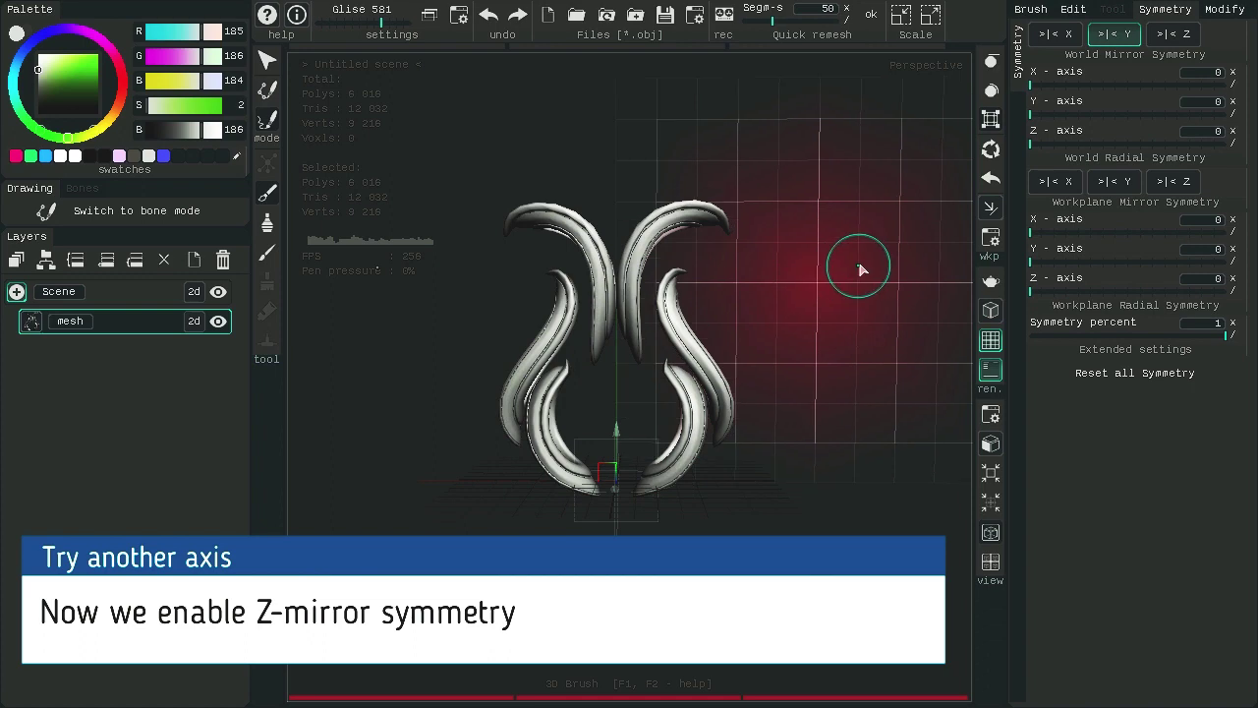
Step: Add world mirror symmetry on Z and draw spiral and arched strokes beside the central ornament
left_click(1172, 33)
left_click_drag(738, 272, 717, 413)
mouse_move(741, 351)
left_mouse_down()
mouse_move(842, 259)
mouse_move(794, 276)
left_mouse_up()
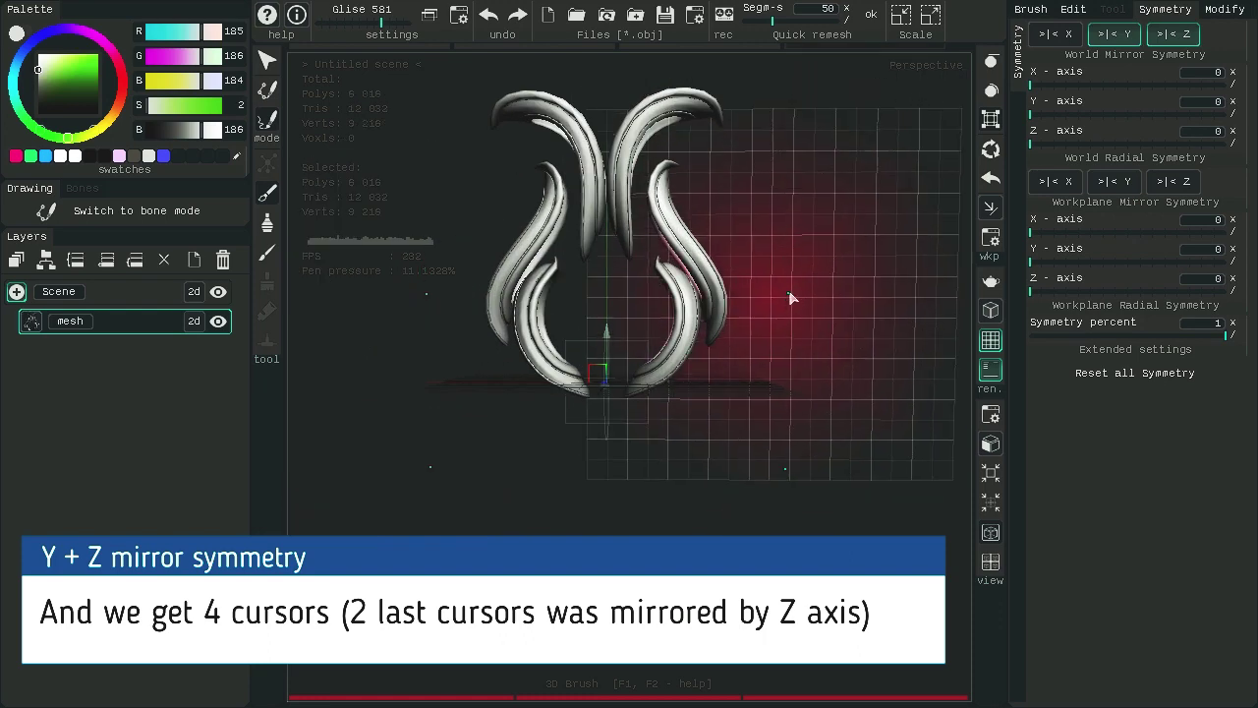
mouse_move(794, 295)
left_mouse_down()
mouse_move(874, 284)
mouse_move(811, 286)
mouse_move(794, 329)
left_mouse_up()
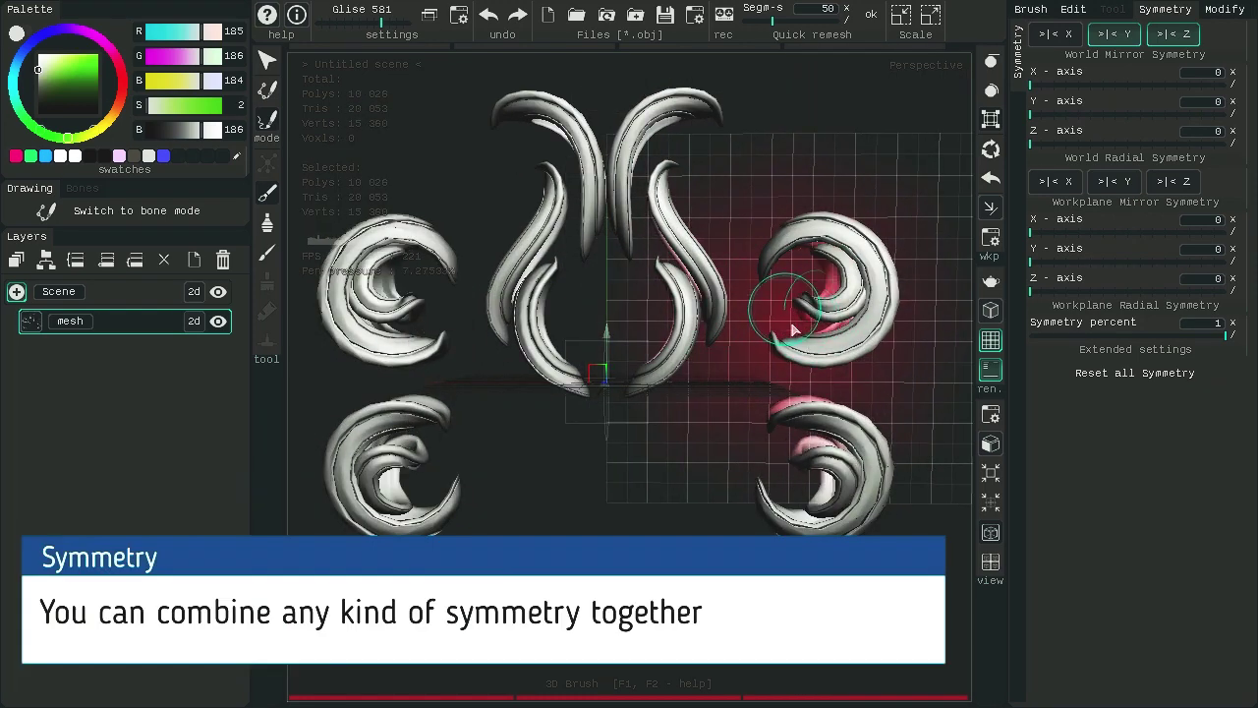
mouse_move(758, 252)
left_mouse_down()
mouse_move(848, 162)
mouse_move(866, 185)
left_mouse_up()
right_click_drag(865, 184, 822, 282, "alt")
mouse_move(796, 449)
right_mouse_down()
mouse_move(803, 519)
mouse_move(802, 439)
right_mouse_up()
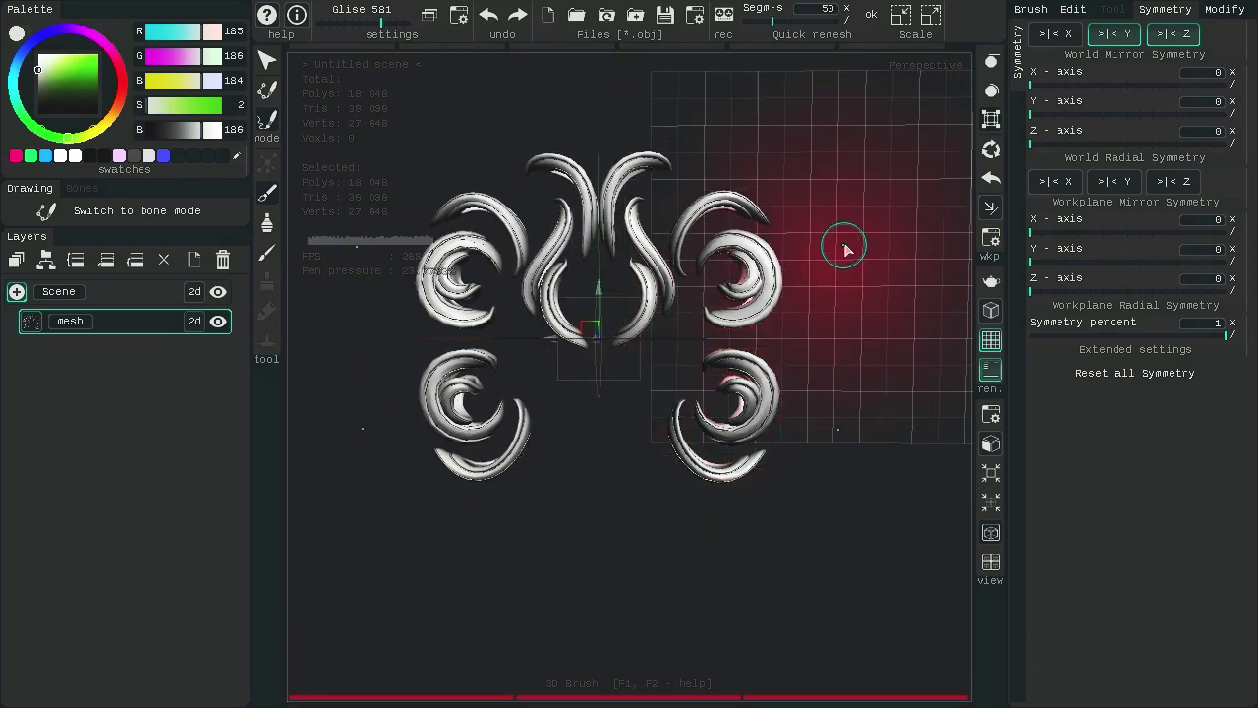
Step: Clear the mesh and draw a curved stroke with world radial symmetry on the Z axis set to 8
left_click(223, 260)
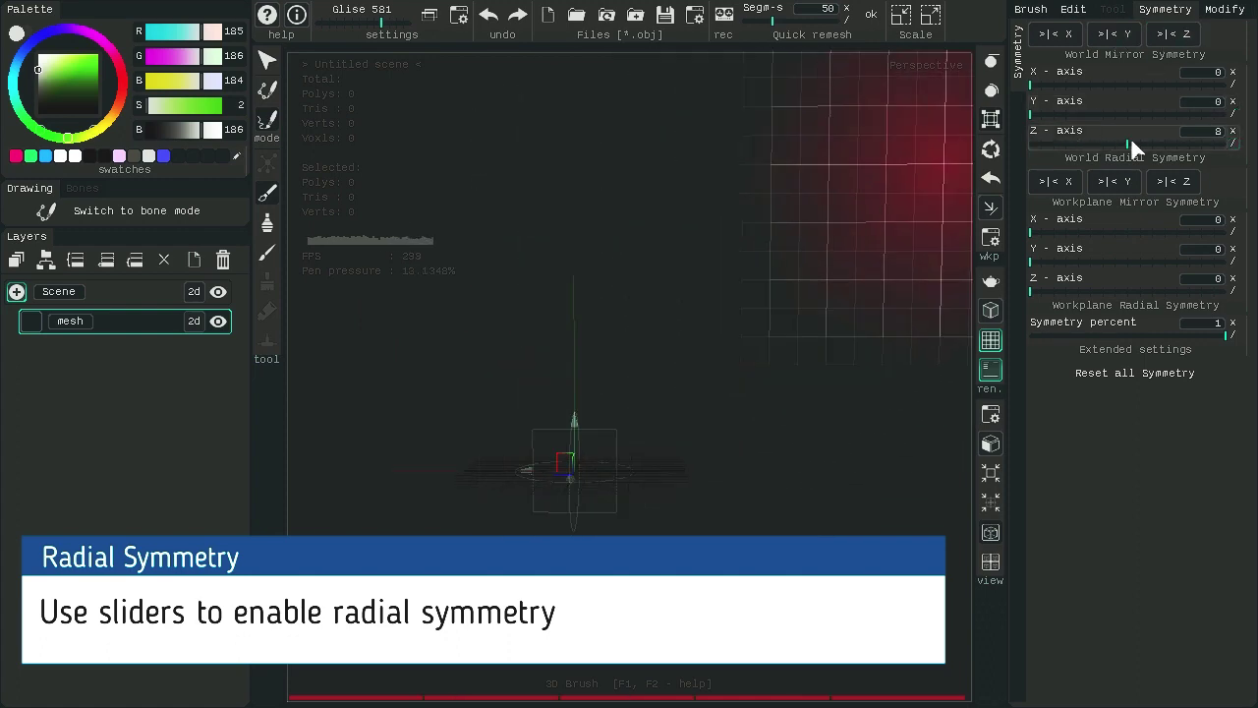
mouse_move(800, 149)
left_mouse_down()
mouse_move(592, 313)
mouse_move(659, 405)
left_mouse_up()
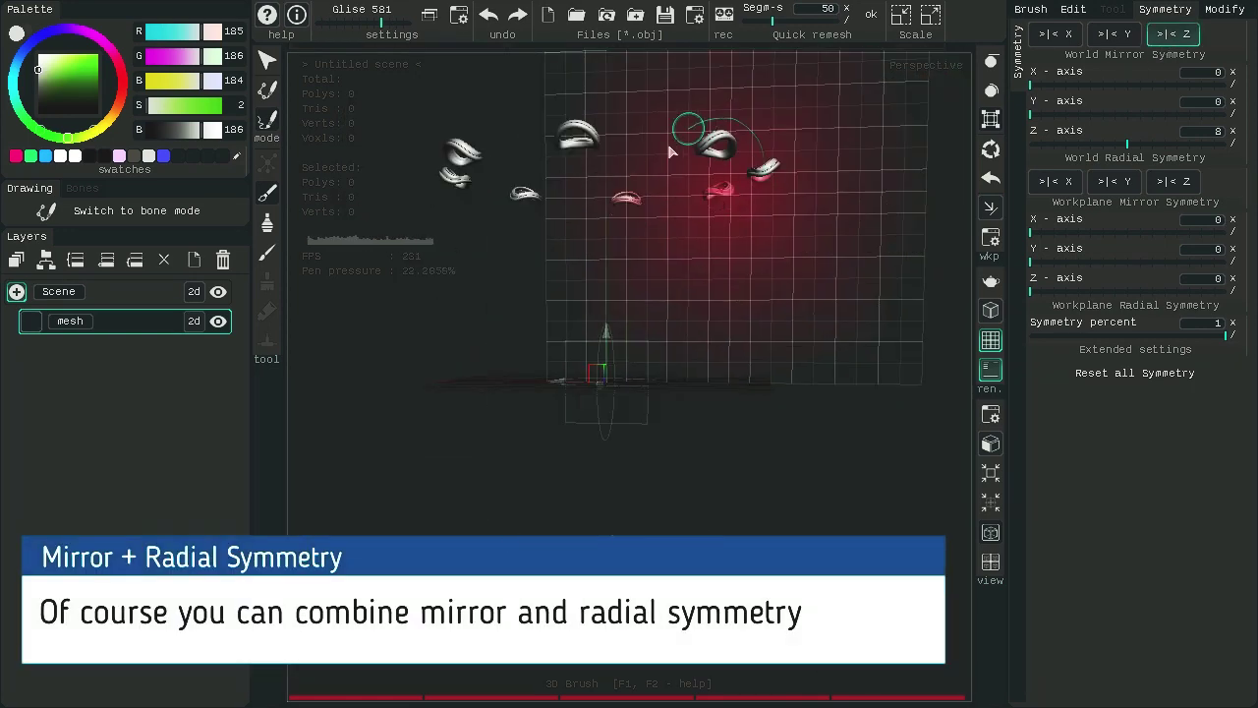
Step: Draw curved strokes with world Z mirror and 8-fold Z radial symmetry combined, and undo them
left_click_drag(674, 142, 673, 210)
left_click_drag(676, 345, 678, 345)
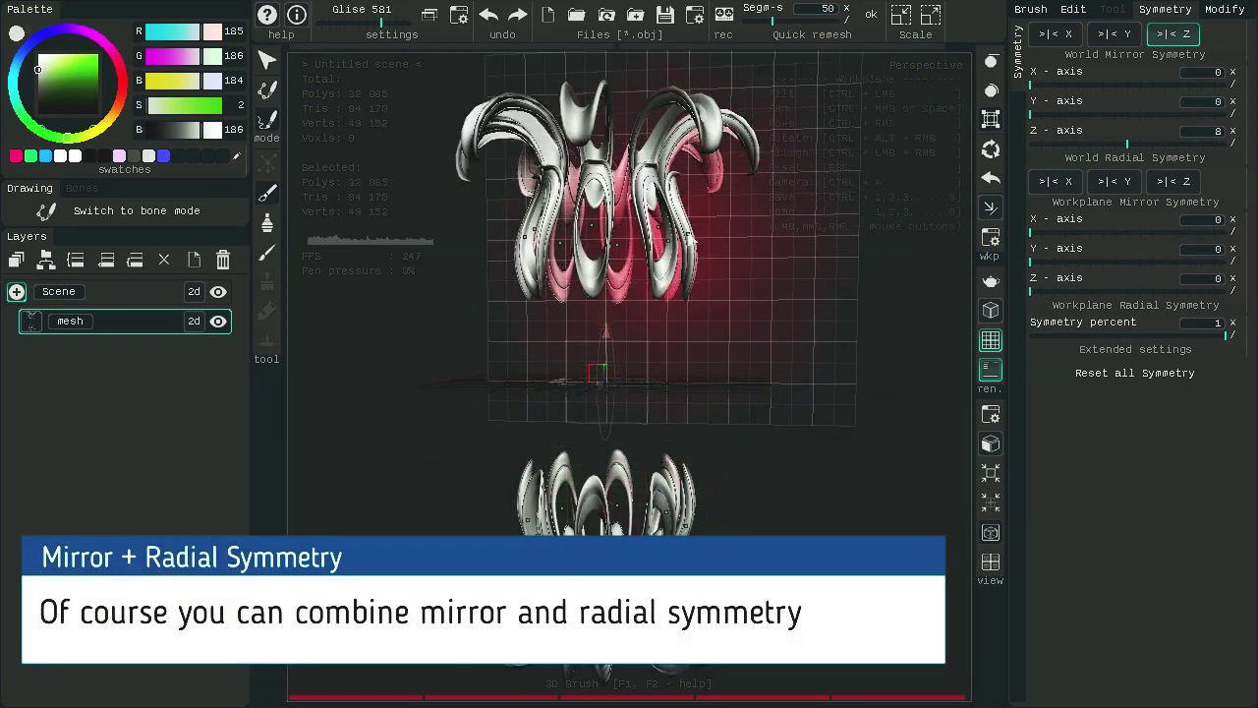
left_click_drag(700, 278, 658, 396)
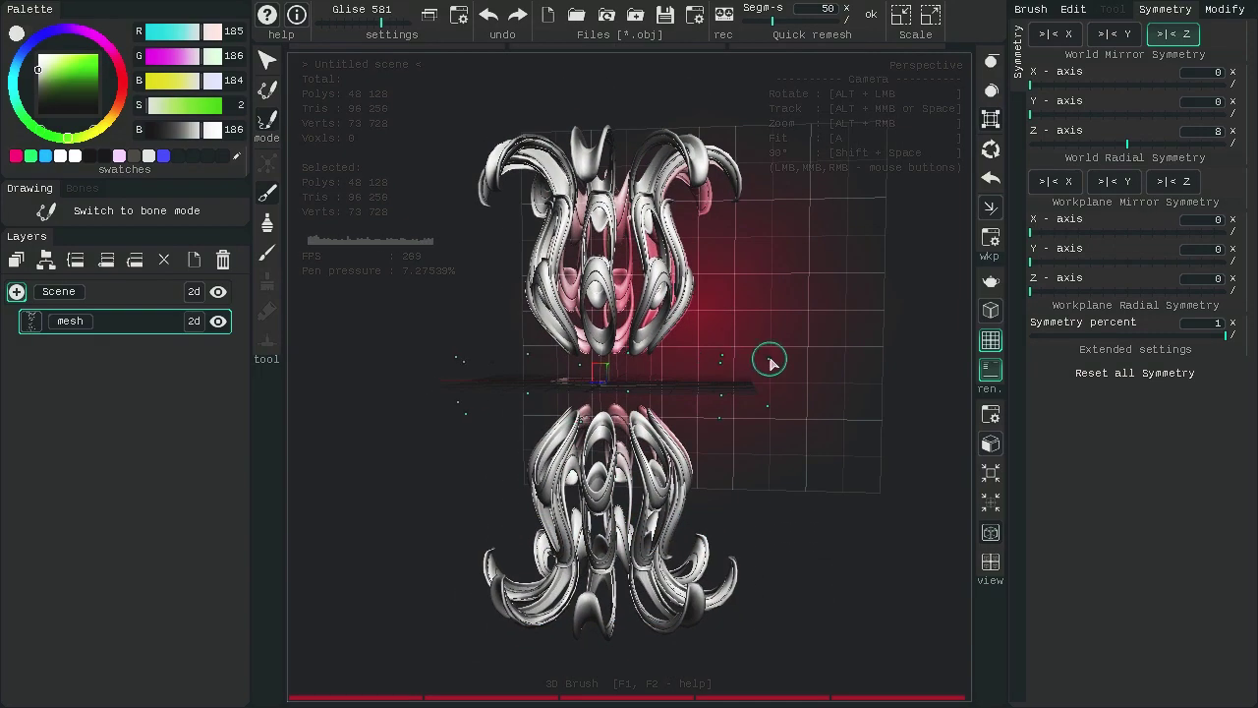
left_click_drag(880, 518, 853, 511, "alt")
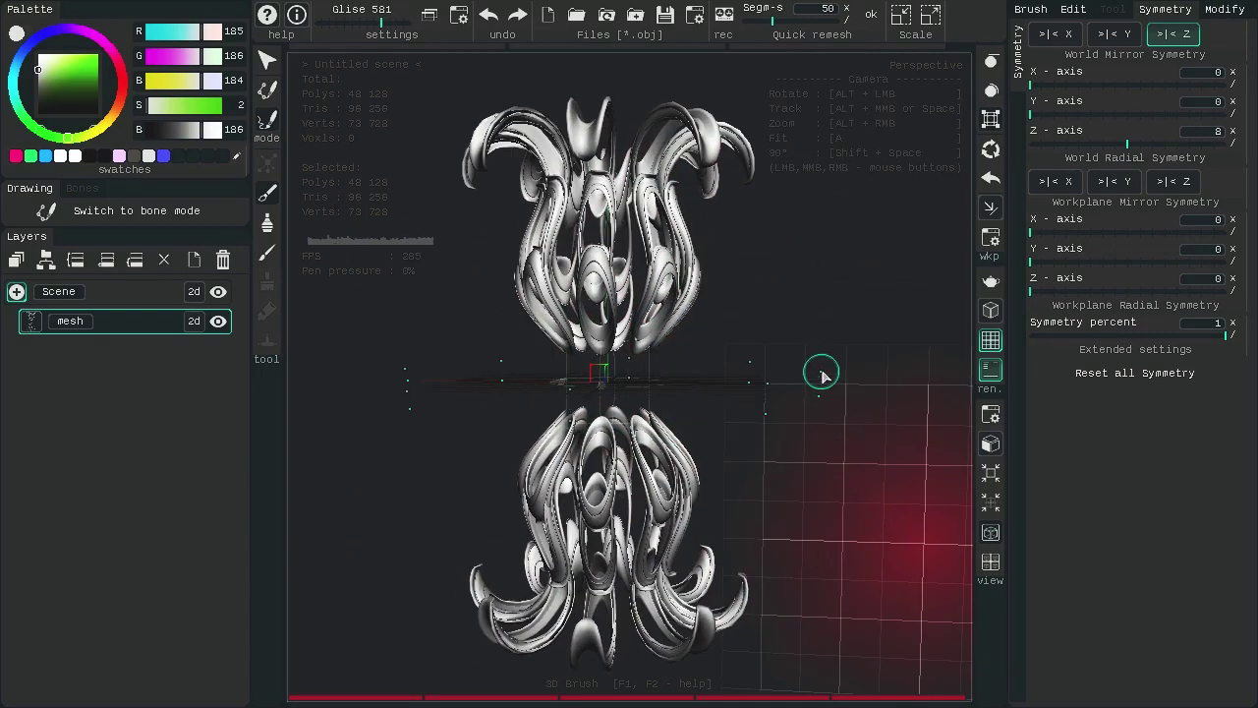
scroll(808, 366, "down", 2)
key("ctrl+z")
key("ctrl+z")
Step: Draw two sweeping strokes with world radial symmetry on the Y axis set to 12, and undo them
left_click_drag(523, 403, 693, 267, "ctrl")
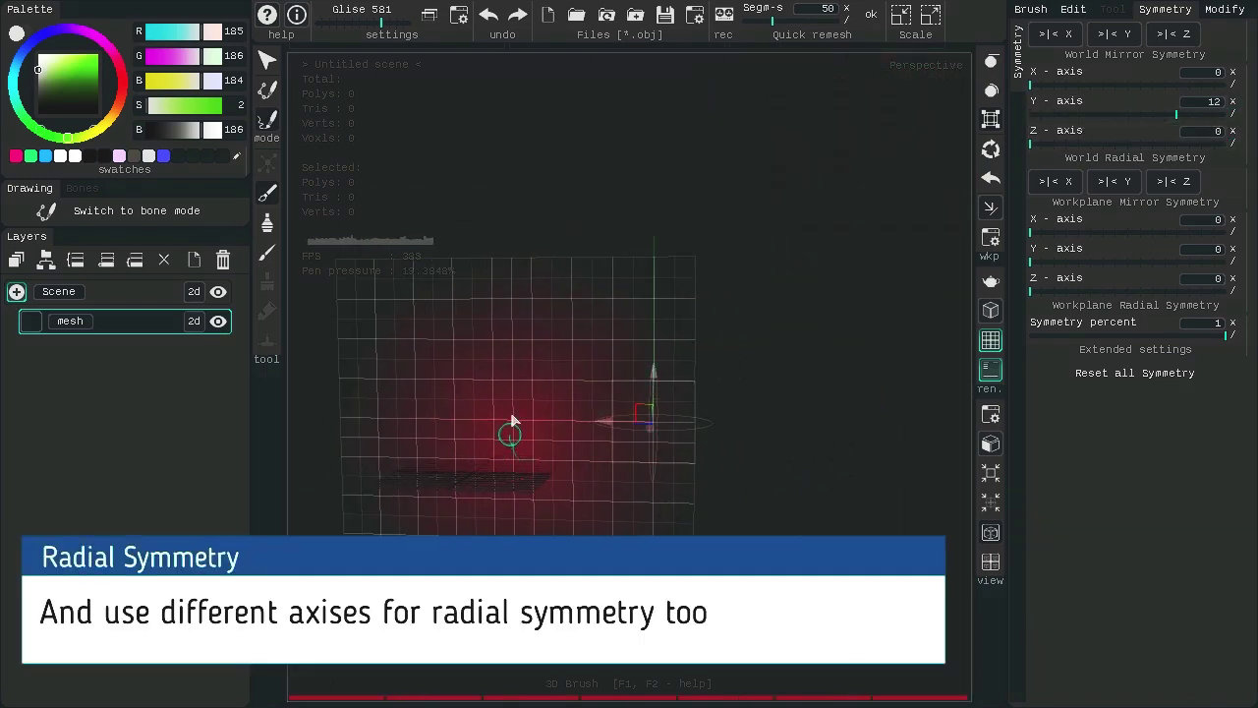
left_click_drag(511, 425, 696, 403)
left_click_drag(474, 425, 704, 322)
key("ctrl+z")
key("ctrl+z")
Step: Replace the world radial symmetry with workplane radial symmetry of 8 on the Y axis and draw petal-like strokes around the workplane
left_click_drag(1156, 111, 1031, 114)
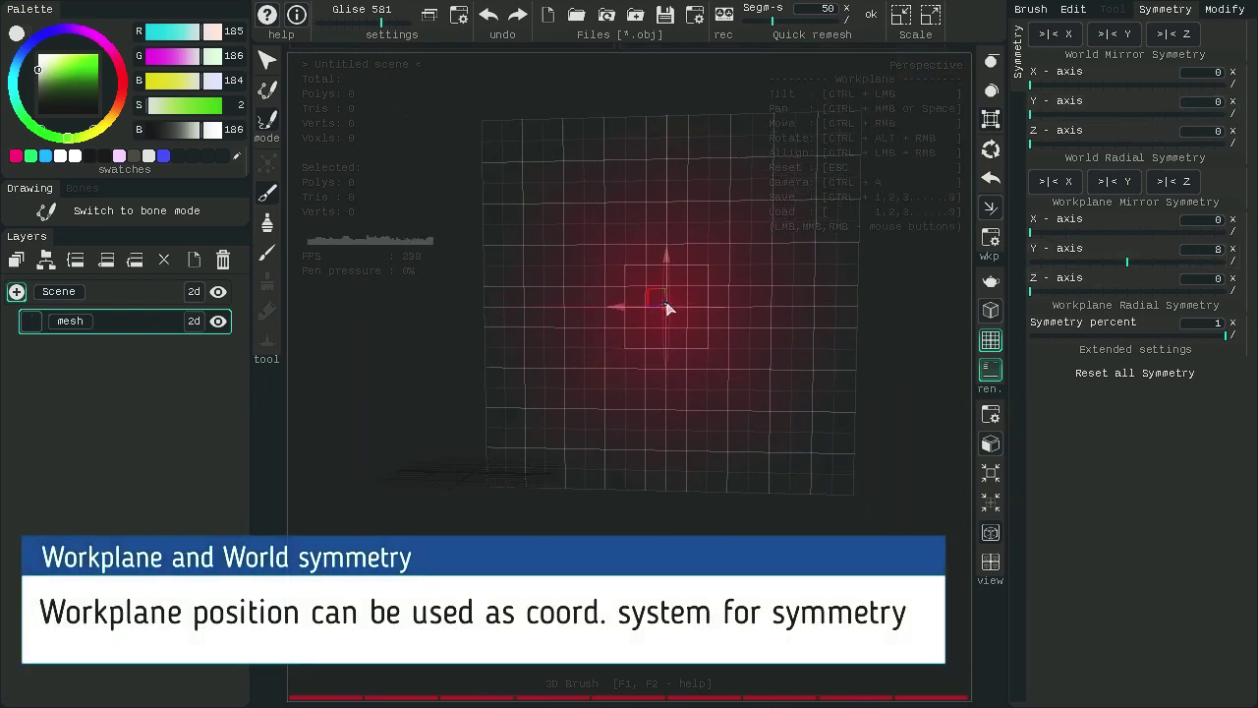
left_click_drag(829, 120, 678, 226)
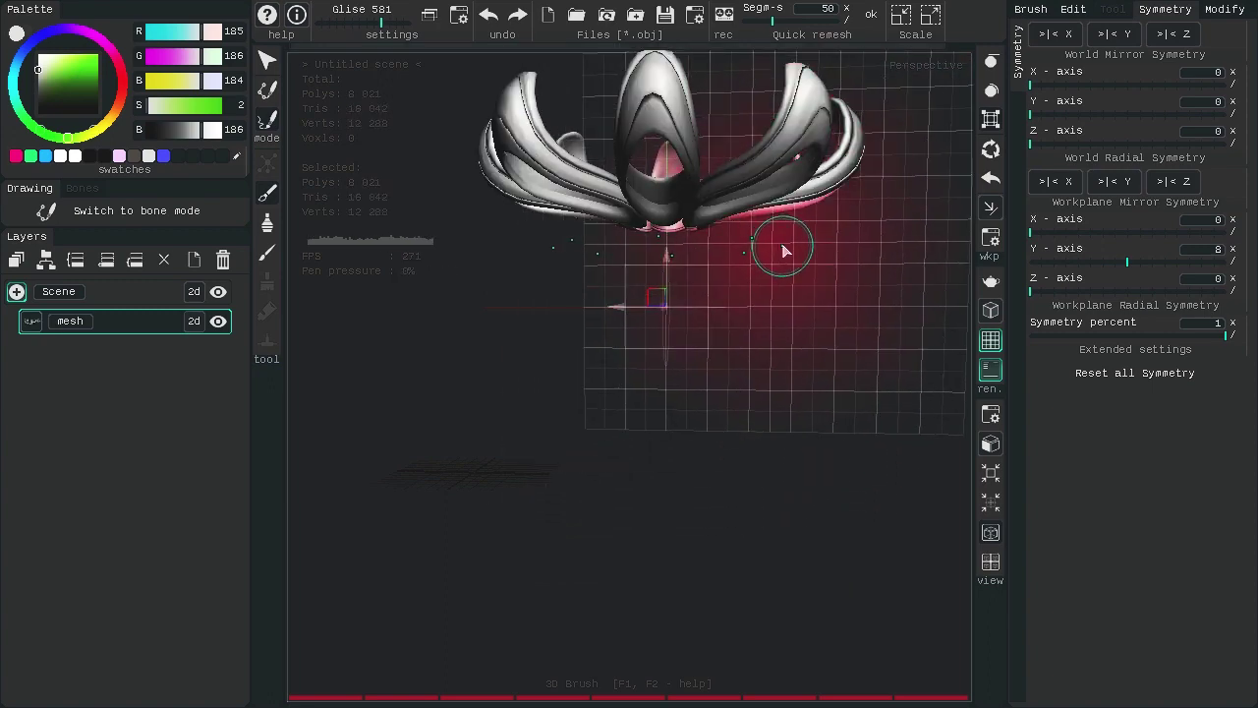
key("ctrl+z")
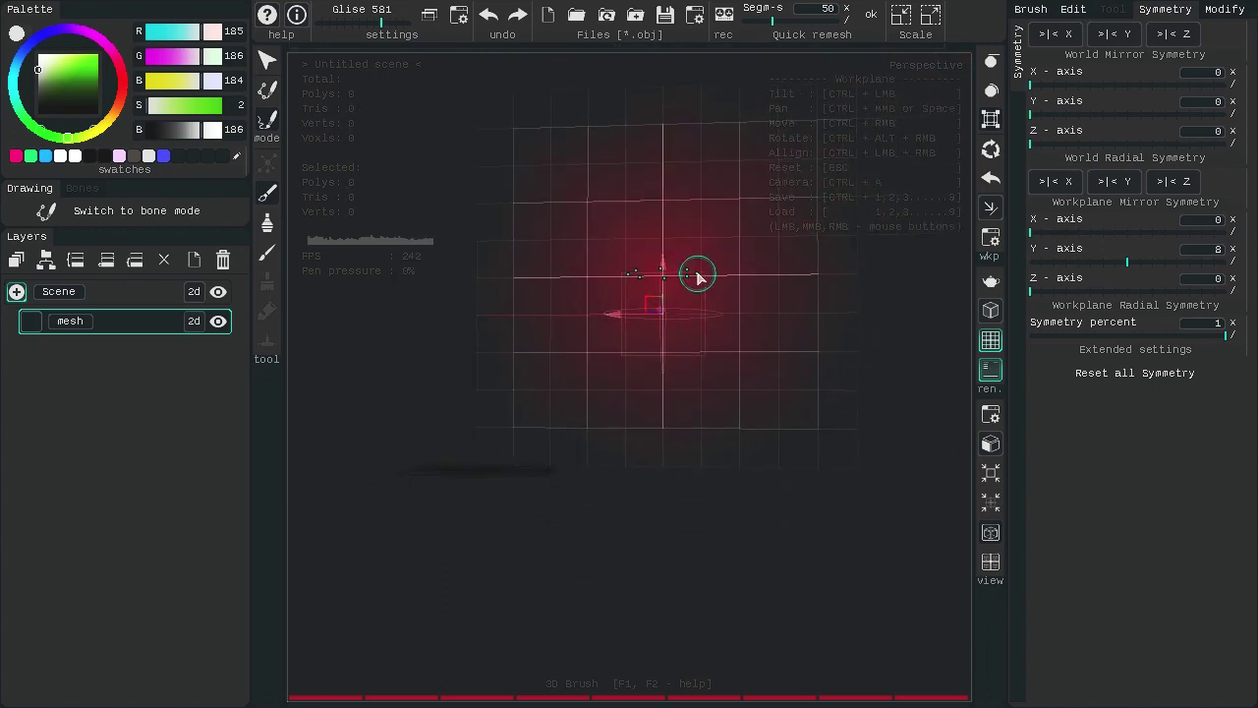
mouse_move(800, 230)
left_mouse_down()
mouse_move(770, 230)
mouse_move(717, 272)
mouse_move(757, 303)
mouse_move(685, 270)
mouse_move(637, 184)
mouse_move(475, 149)
mouse_move(608, 283)
left_mouse_up()
key("ctrl+z")
mouse_move(685, 338)
left_mouse_down()
mouse_move(703, 322)
mouse_move(733, 331)
mouse_move(649, 197)
mouse_move(590, 443)
mouse_move(753, 413)
mouse_move(744, 466)
mouse_move(885, 226)
mouse_move(615, 478)
left_mouse_up()
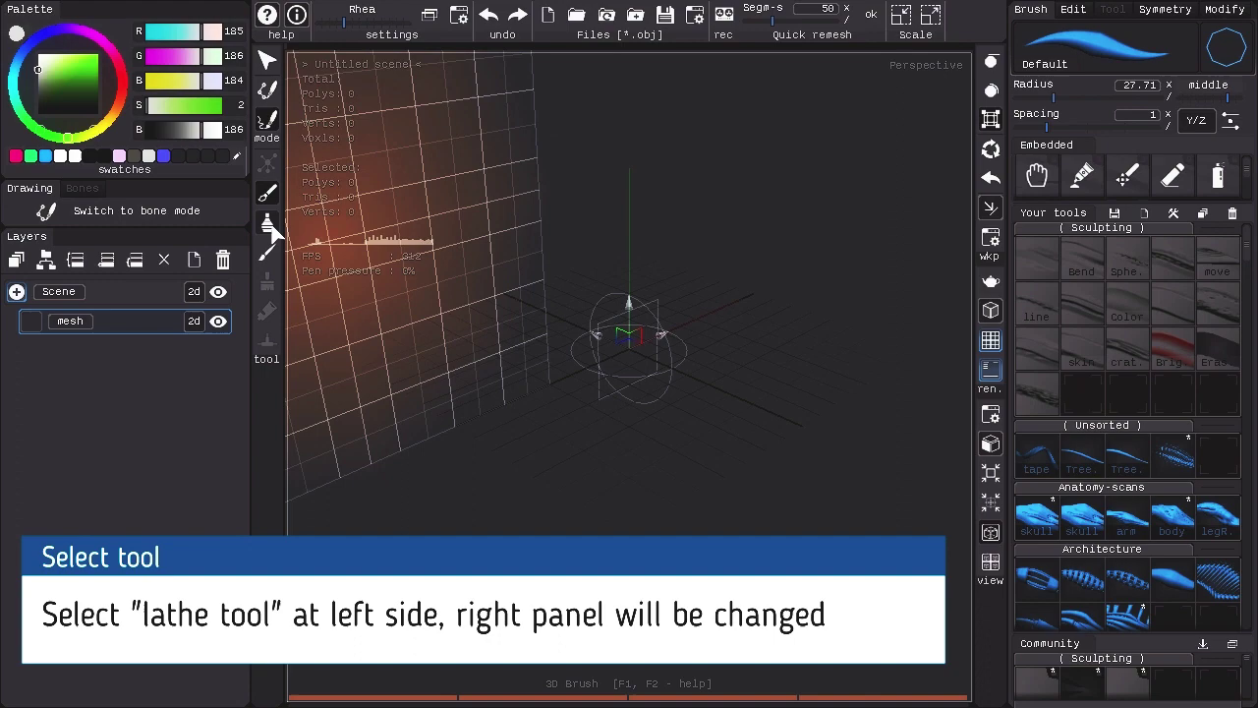
Step: Draw a baluster shape with the Lathe tool around the world-center Z axis, using 16 radial and 48 vertical segments
left_click(267, 224)
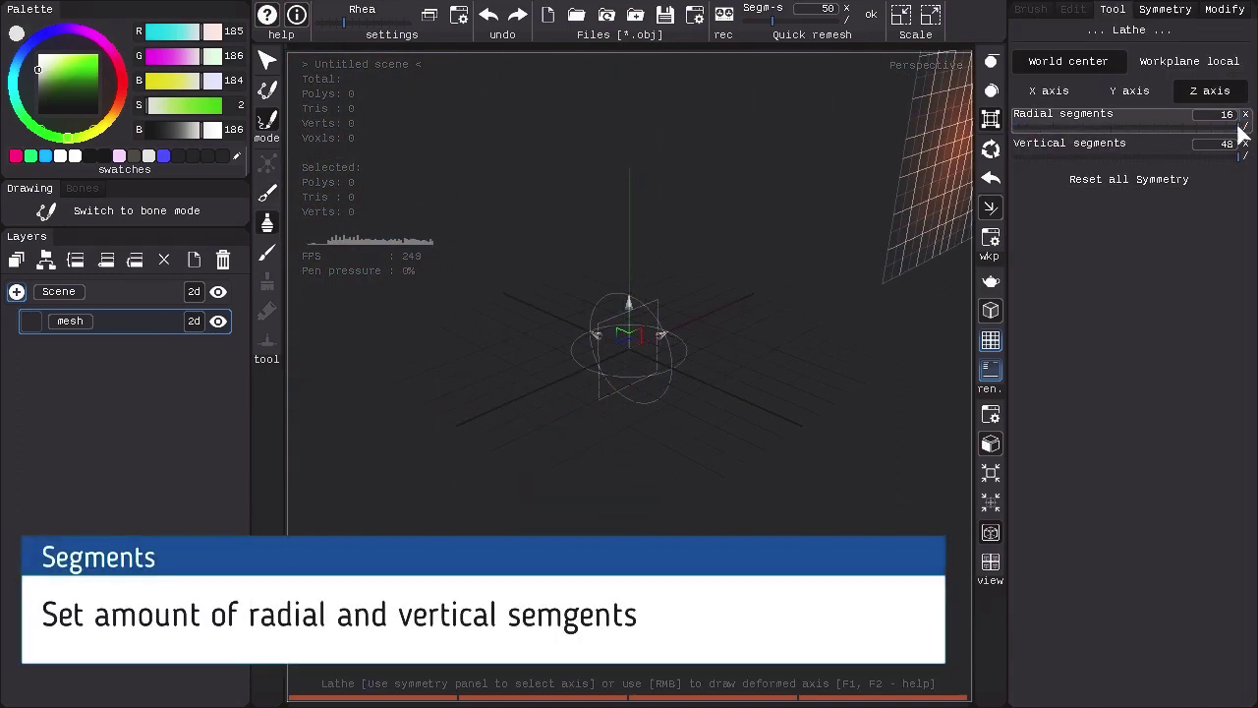
left_click_drag(713, 284, 665, 261, "alt")
middle_click_drag(685, 268, 622, 339, "alt")
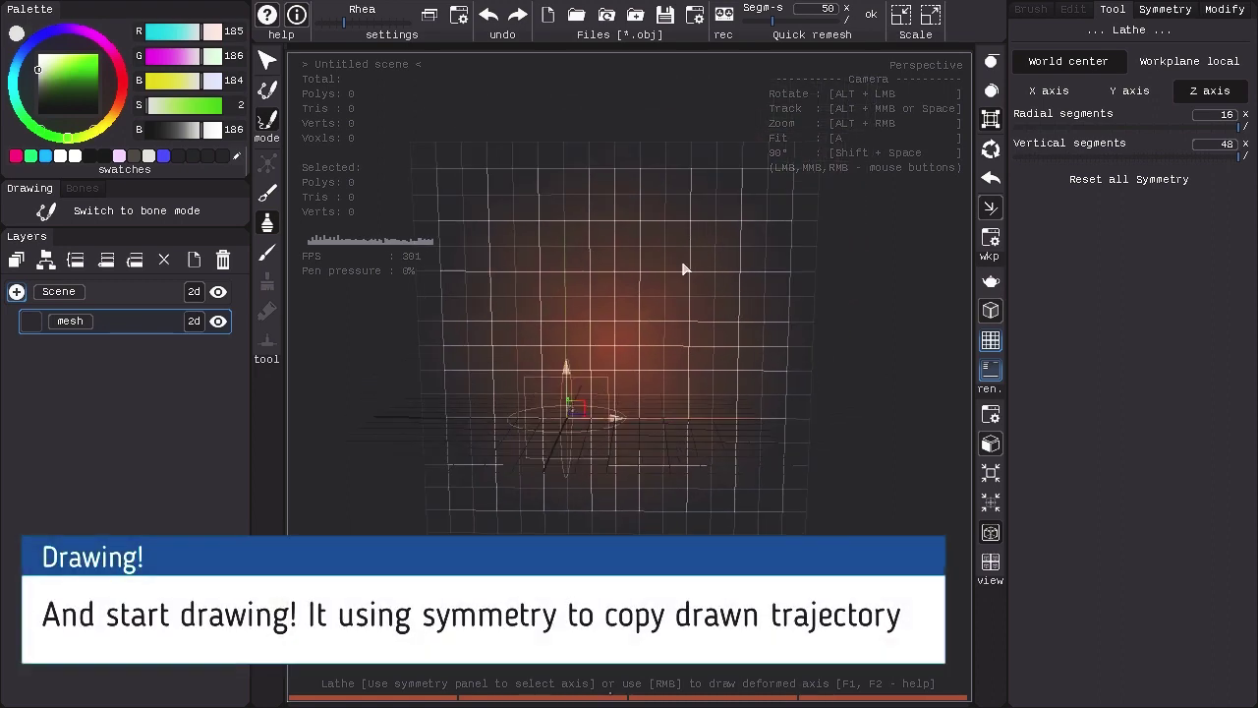
left_click_drag(570, 182, 614, 177)
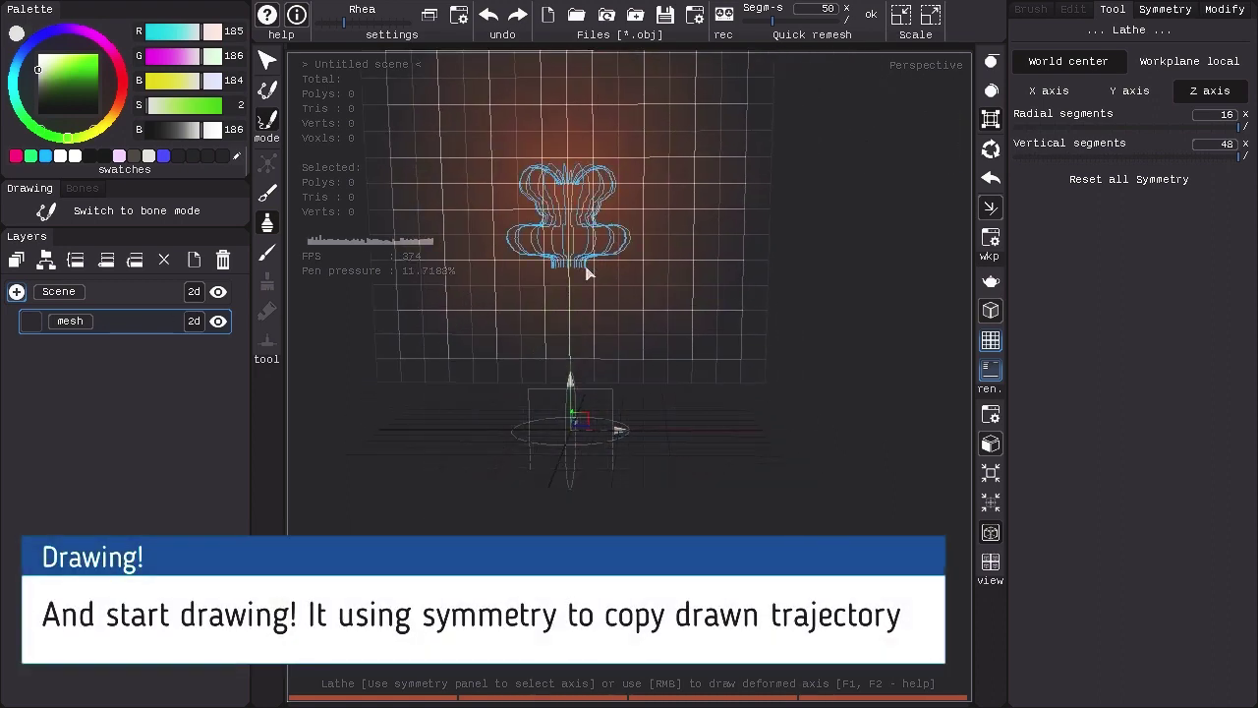
left_click_drag(627, 371, 627, 373)
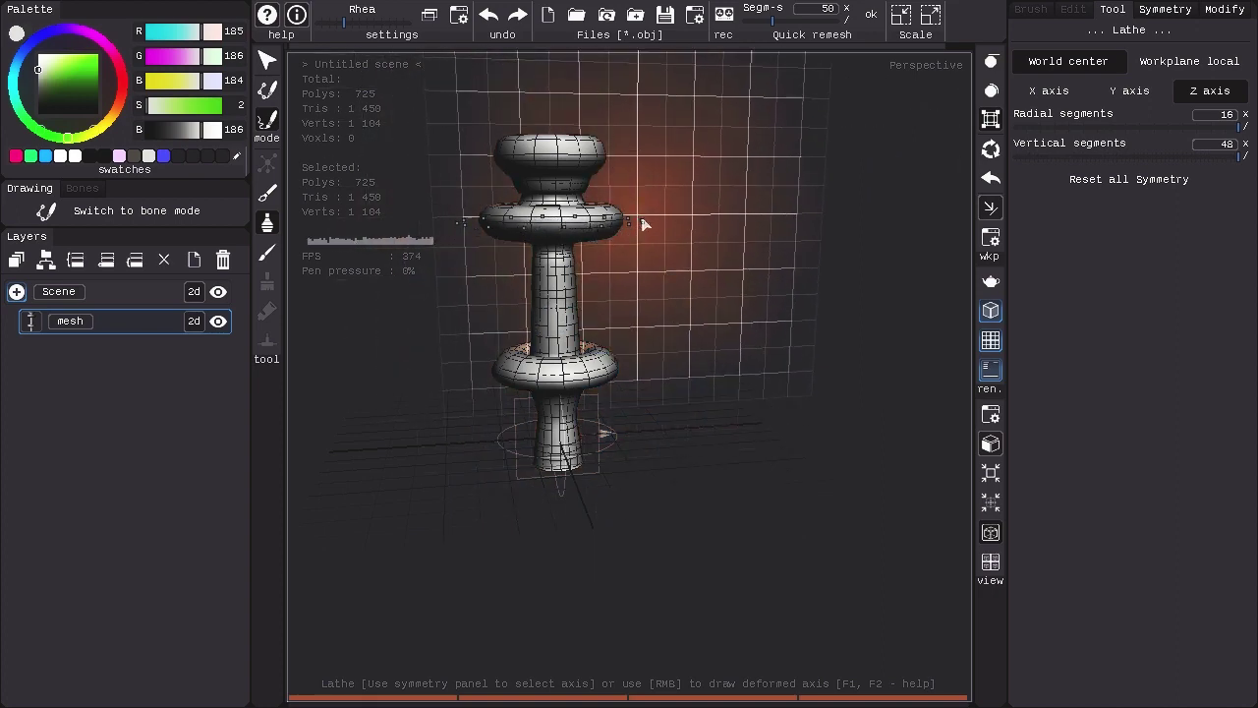
Step: Replace the baluster with a more detailed Lathe column using 64 radial and 96 vertical segments, and inspect its surface without wireframe
left_click(1245, 113)
left_click(1246, 115)
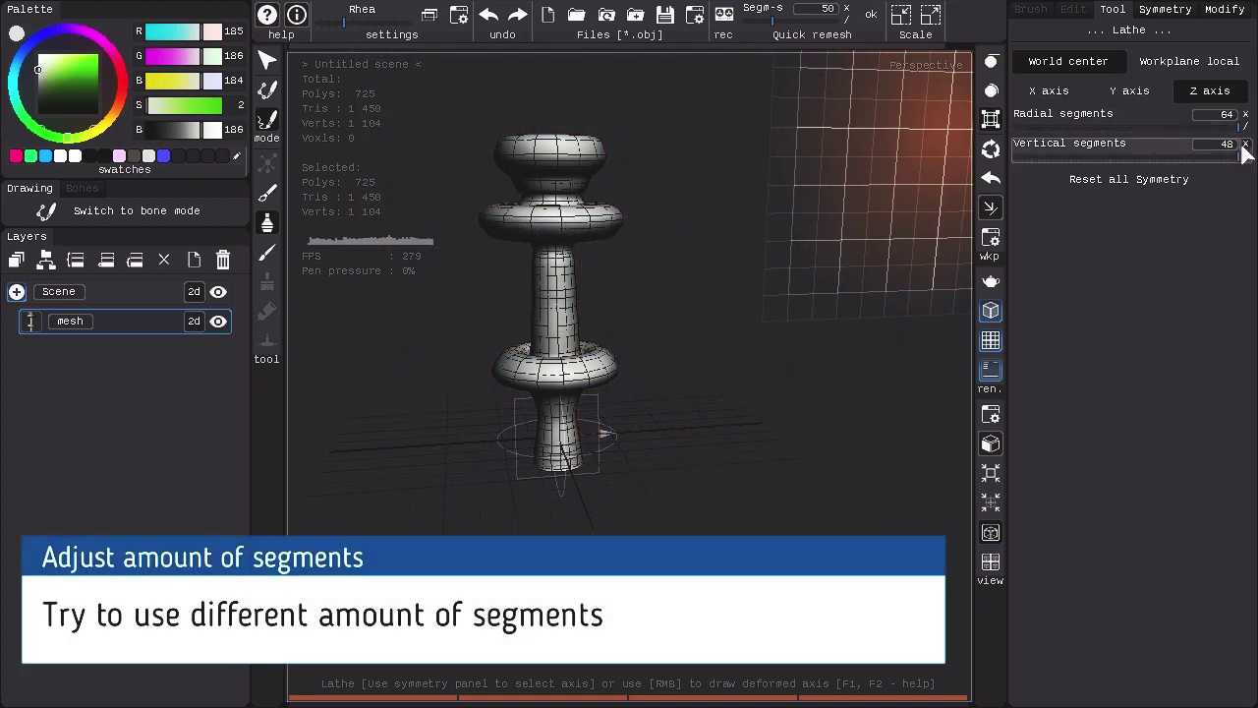
key("ctrl+z")
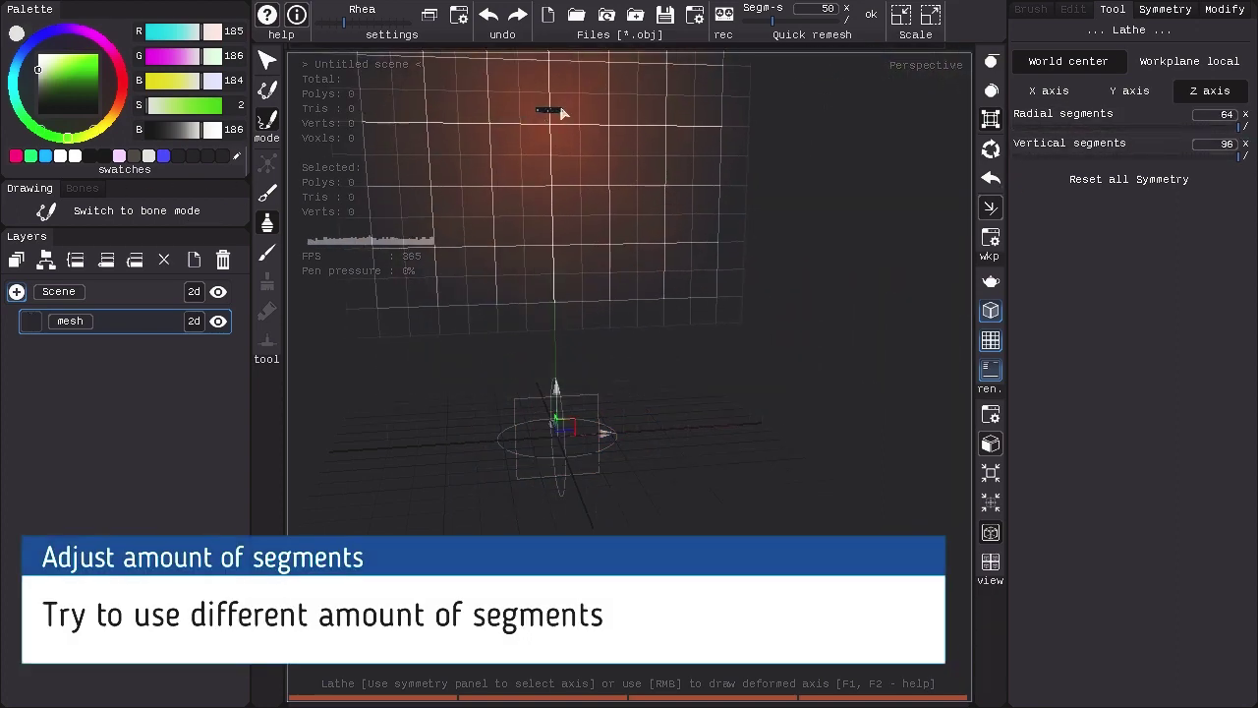
left_click_drag(605, 198, 579, 240)
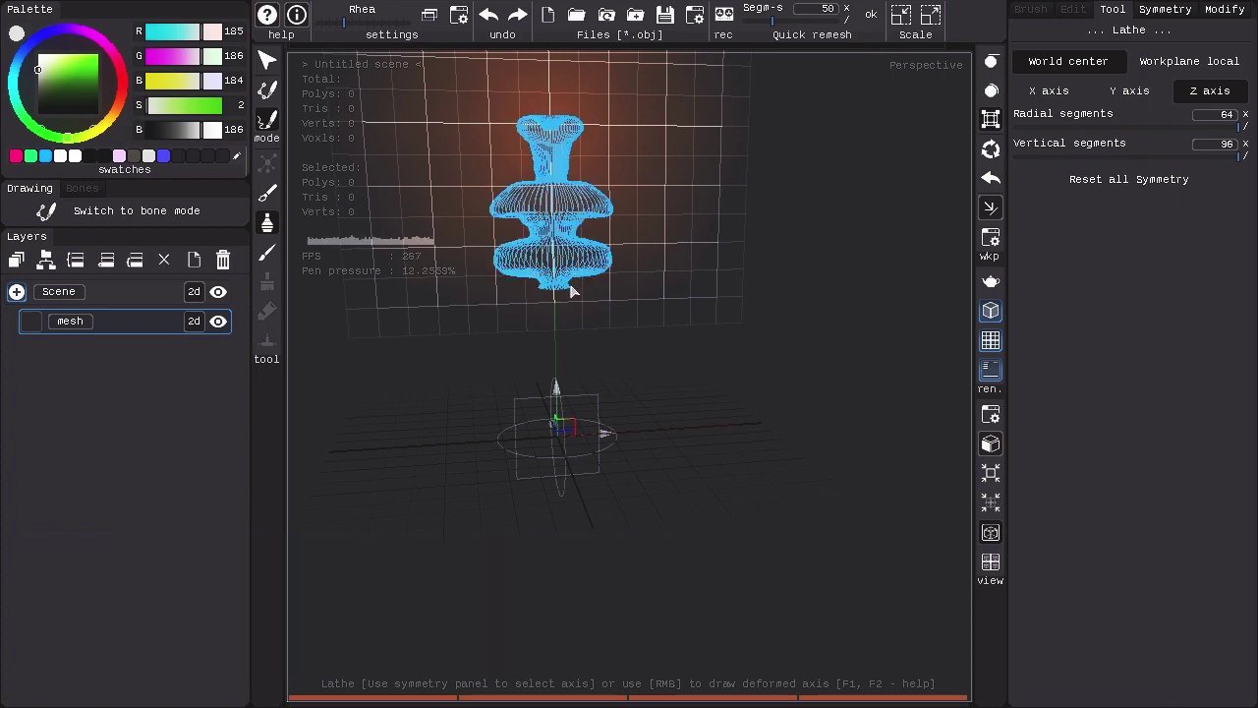
left_click_drag(573, 292, 609, 354)
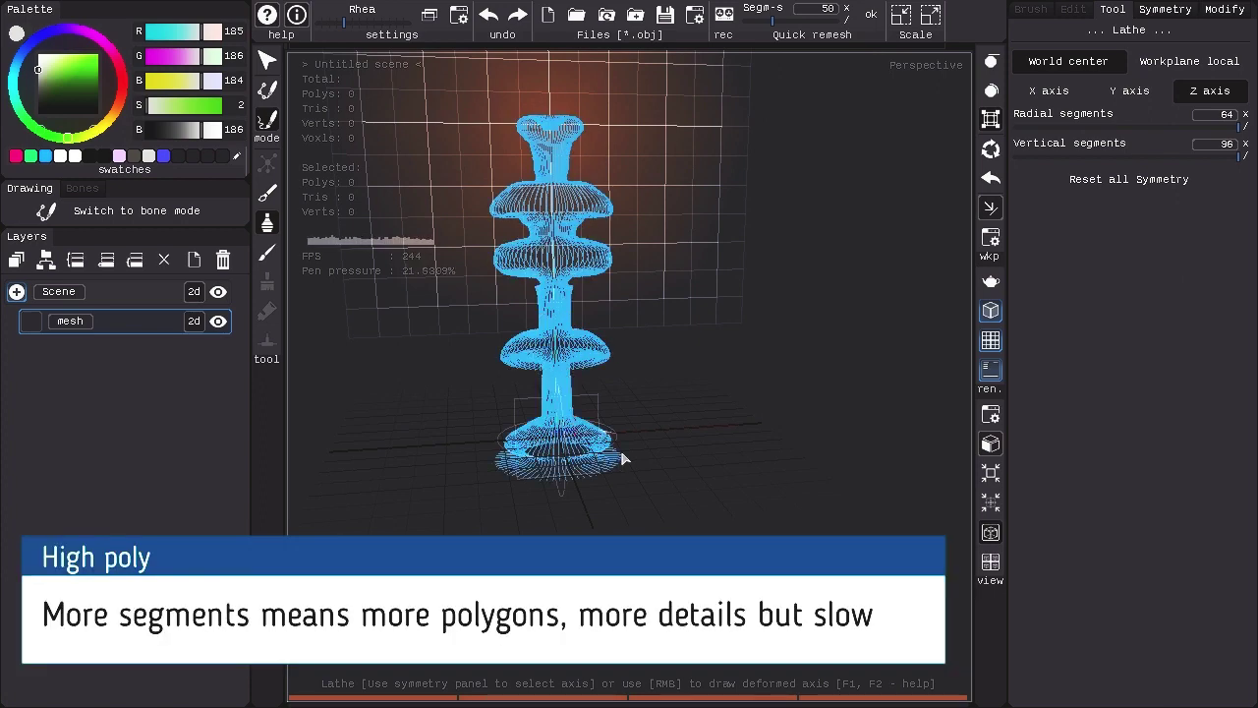
left_click_drag(625, 458, 700, 535)
key("w")
right_click_drag(716, 424, 740, 401, "alt")
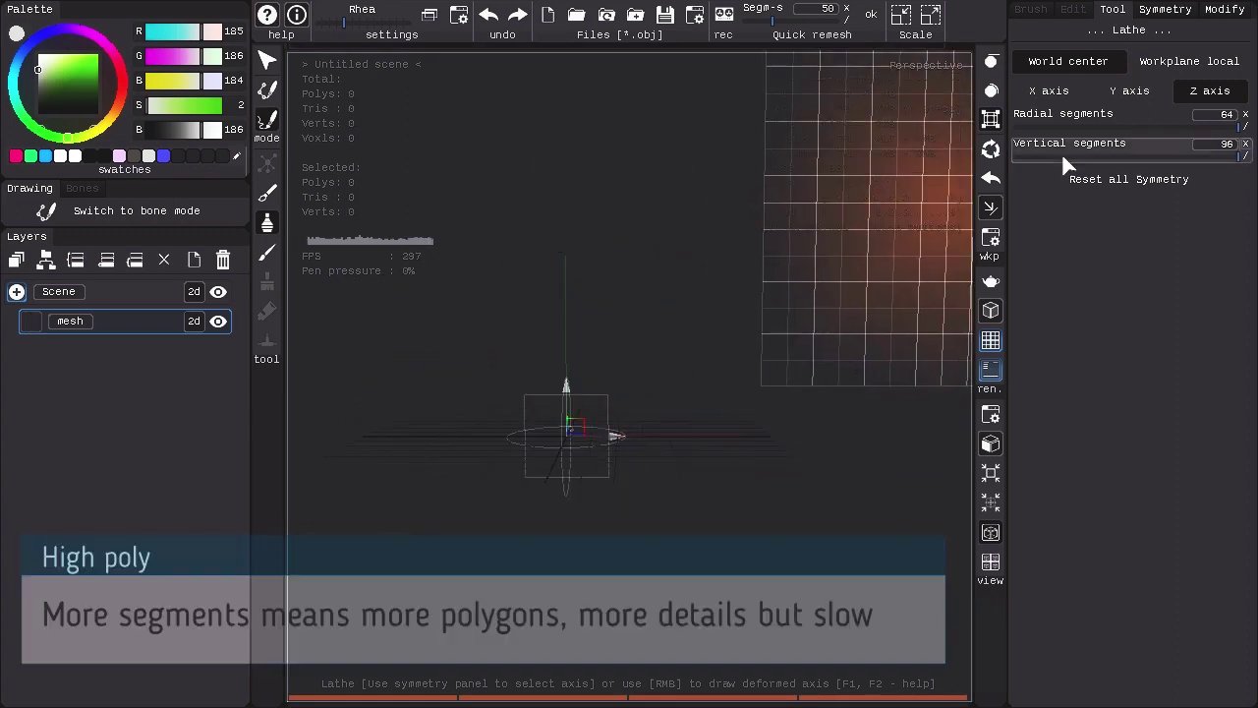
Step: Draw a low-poly turned vase shape with the Lathe using 12 radial and 22 vertical segments, and undo it
left_click(1245, 126)
left_click(1245, 156)
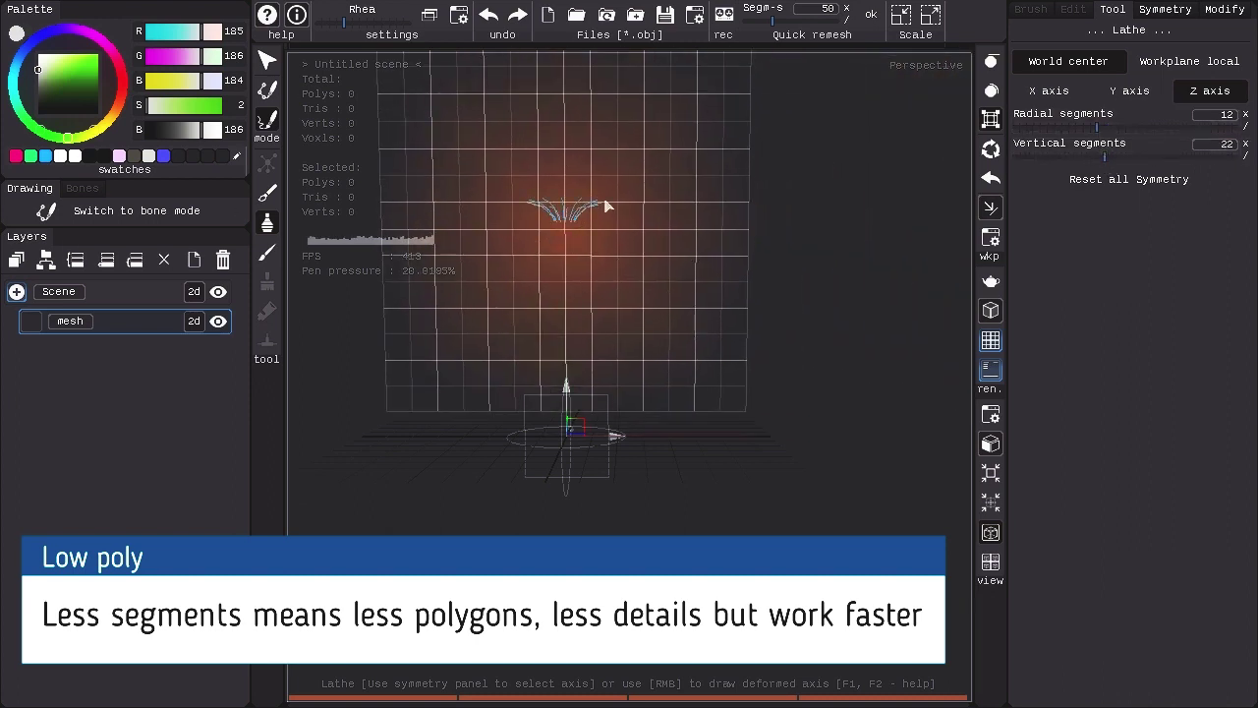
left_click_drag(603, 289, 582, 346)
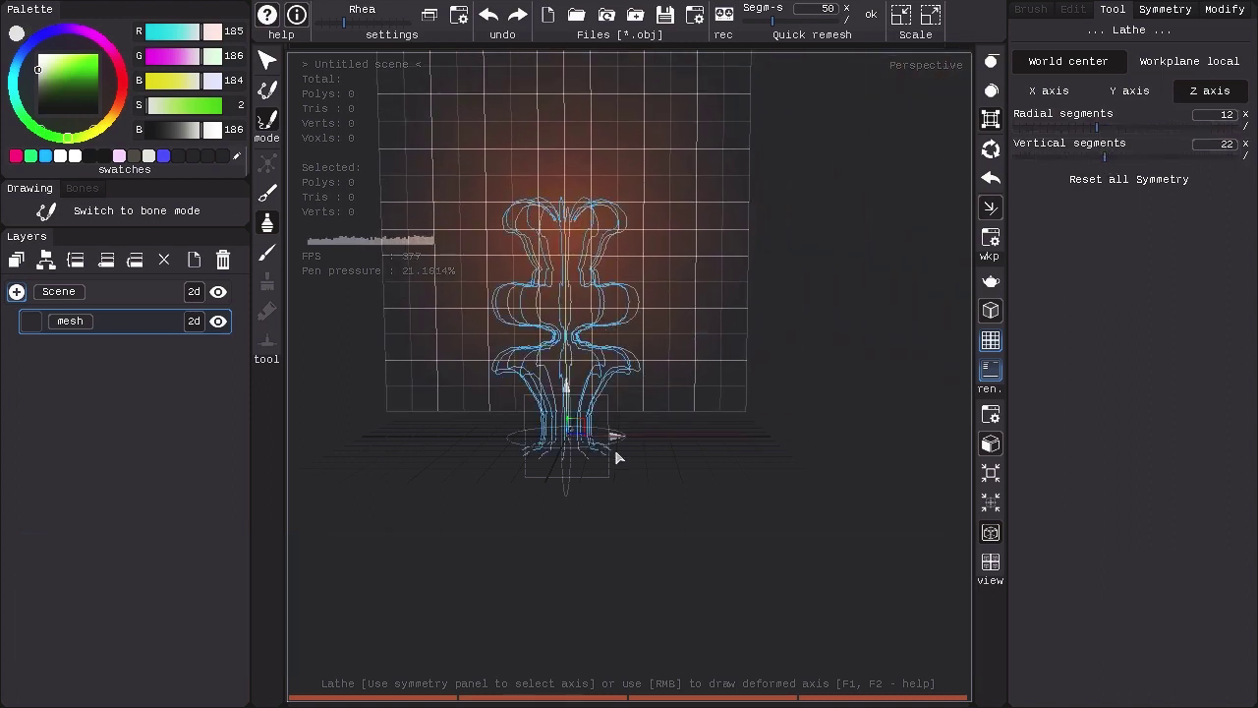
left_click_drag(606, 453, 624, 505)
left_click_drag(663, 436, 673, 456, "alt")
key("w")
mouse_move(691, 402)
left_mouse_down("alt")
mouse_move(693, 360)
mouse_move(648, 351)
left_mouse_up("alt")
key("ctrl+z")
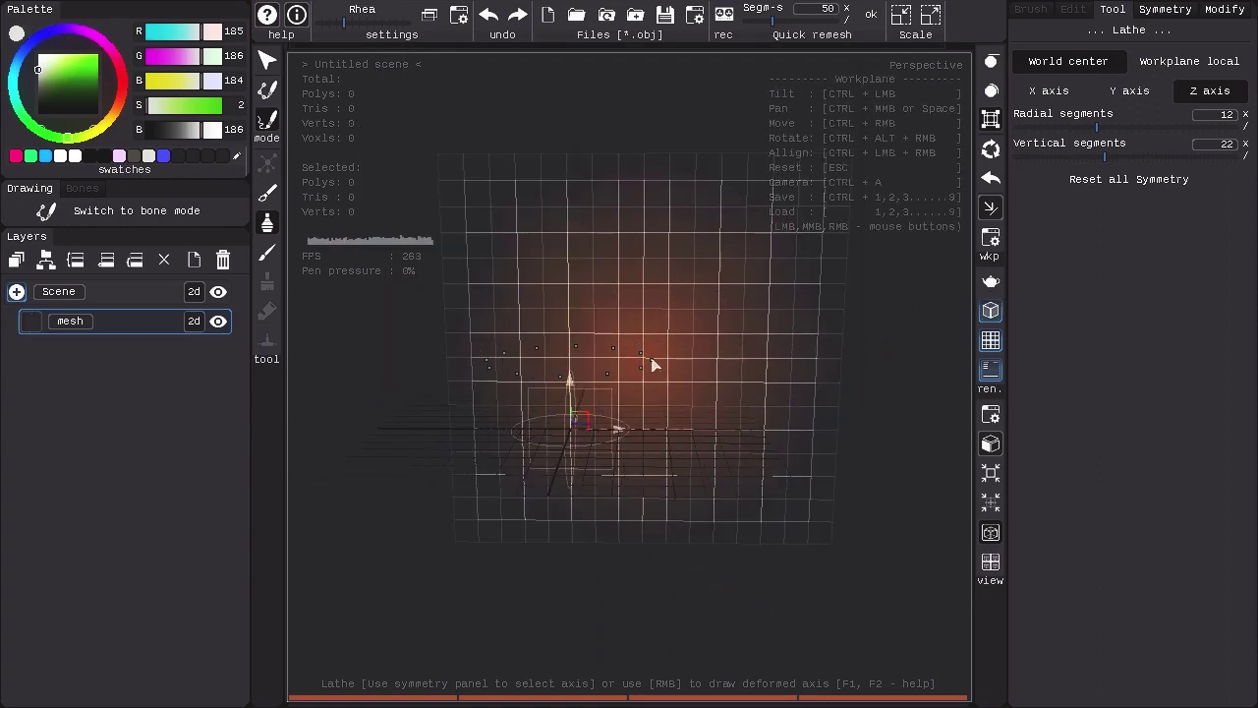
Step: Set the Lathe to 32 radial and 48 vertical segments around the X axis
left_click(1243, 155)
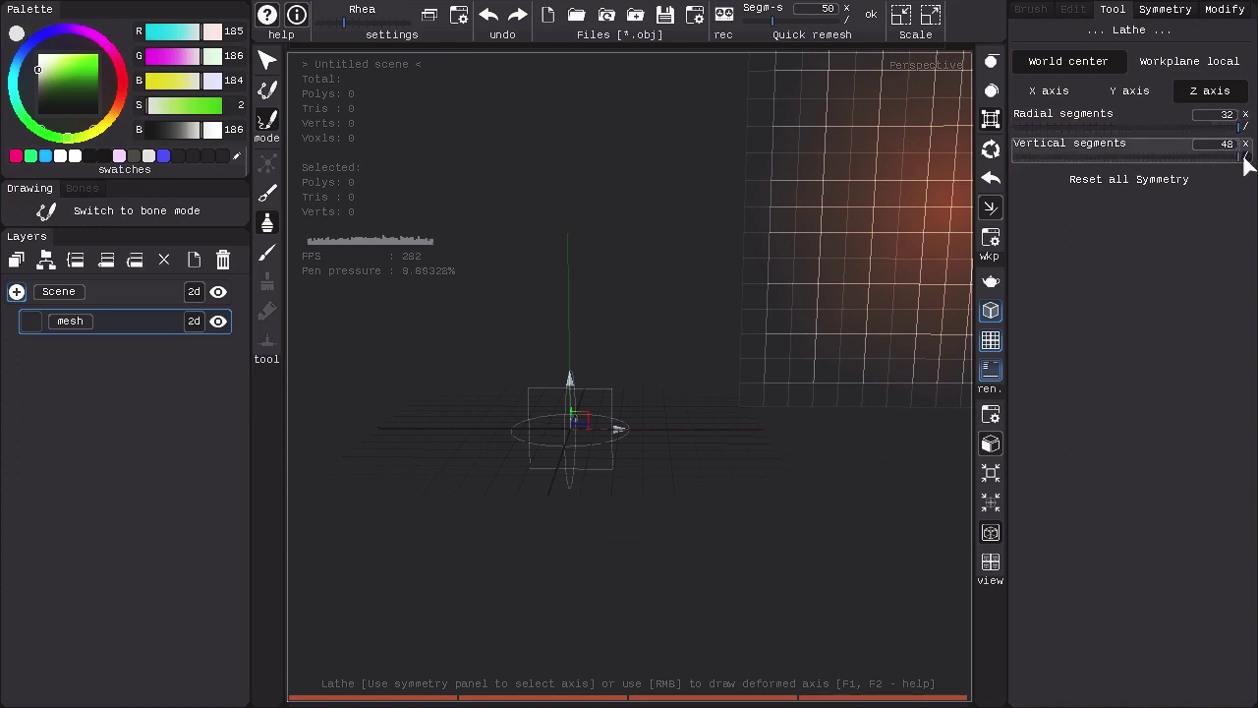
left_click(1120, 90)
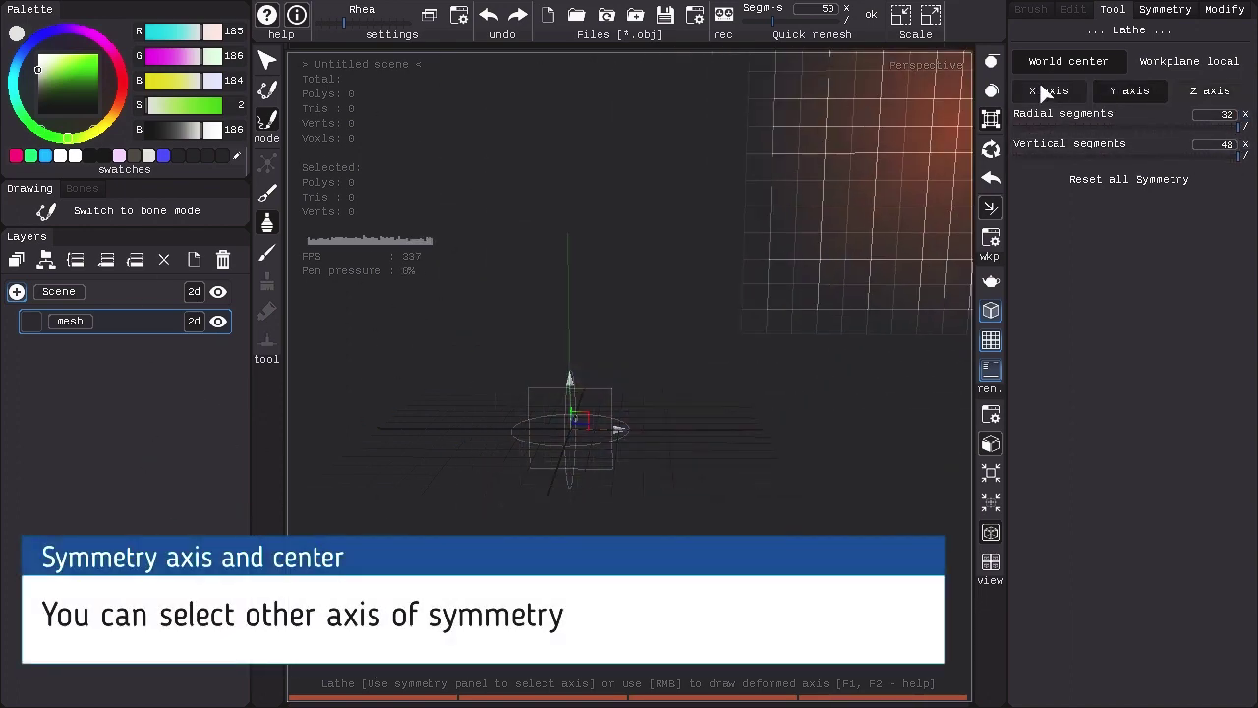
left_click(1042, 90)
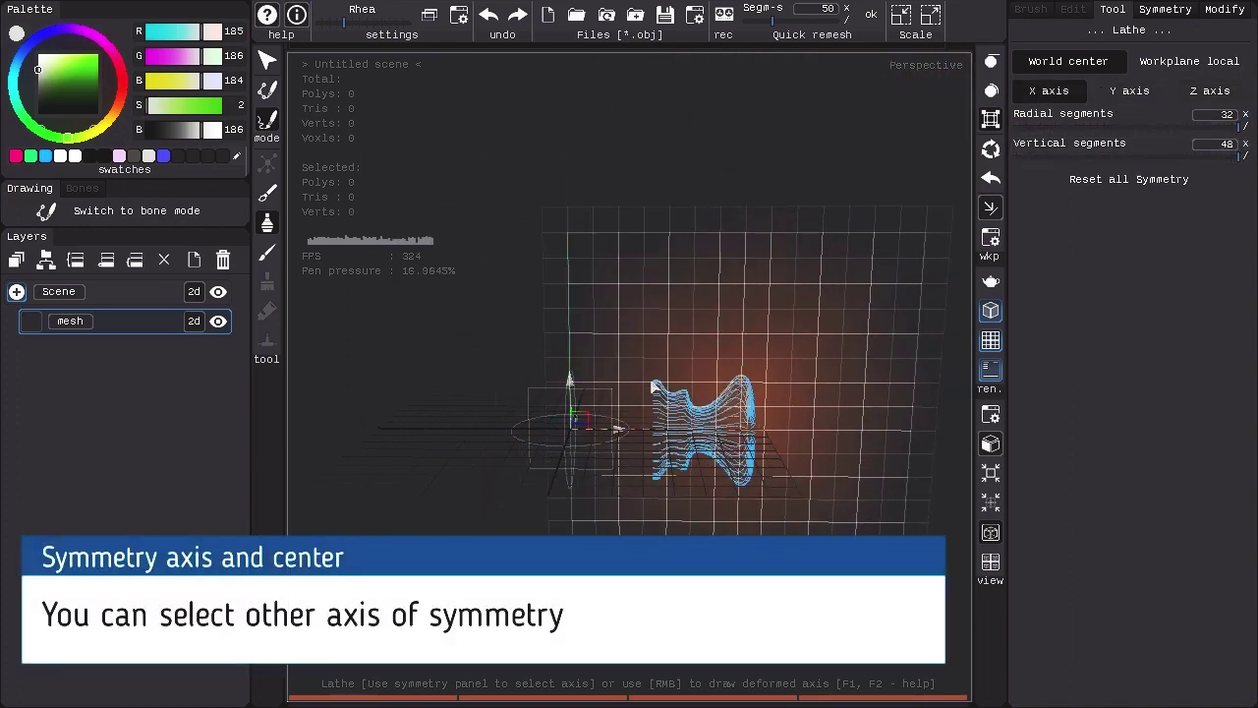
Step: Draw a horizontal turned shape around the world-center X axis, check it without wireframe, and undo it
mouse_move(556, 383)
left_mouse_down()
mouse_move(404, 376)
mouse_move(352, 405)
left_mouse_up()
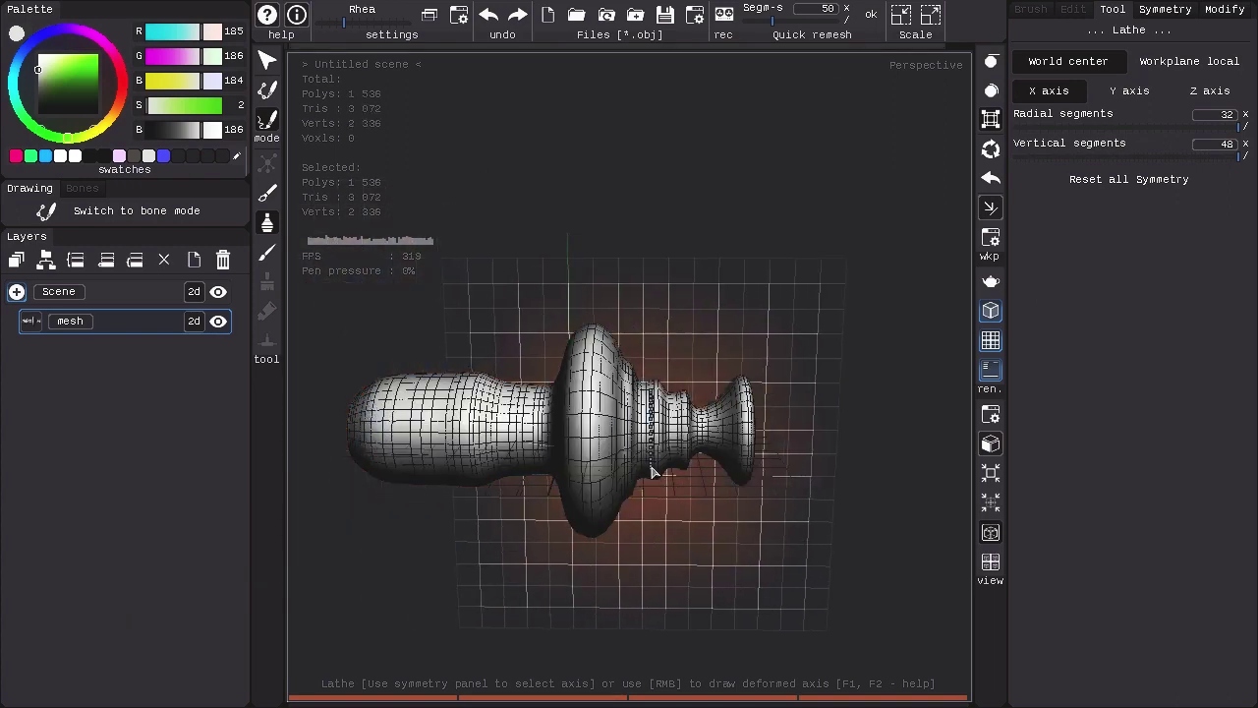
key("w")
key("ctrl+z")
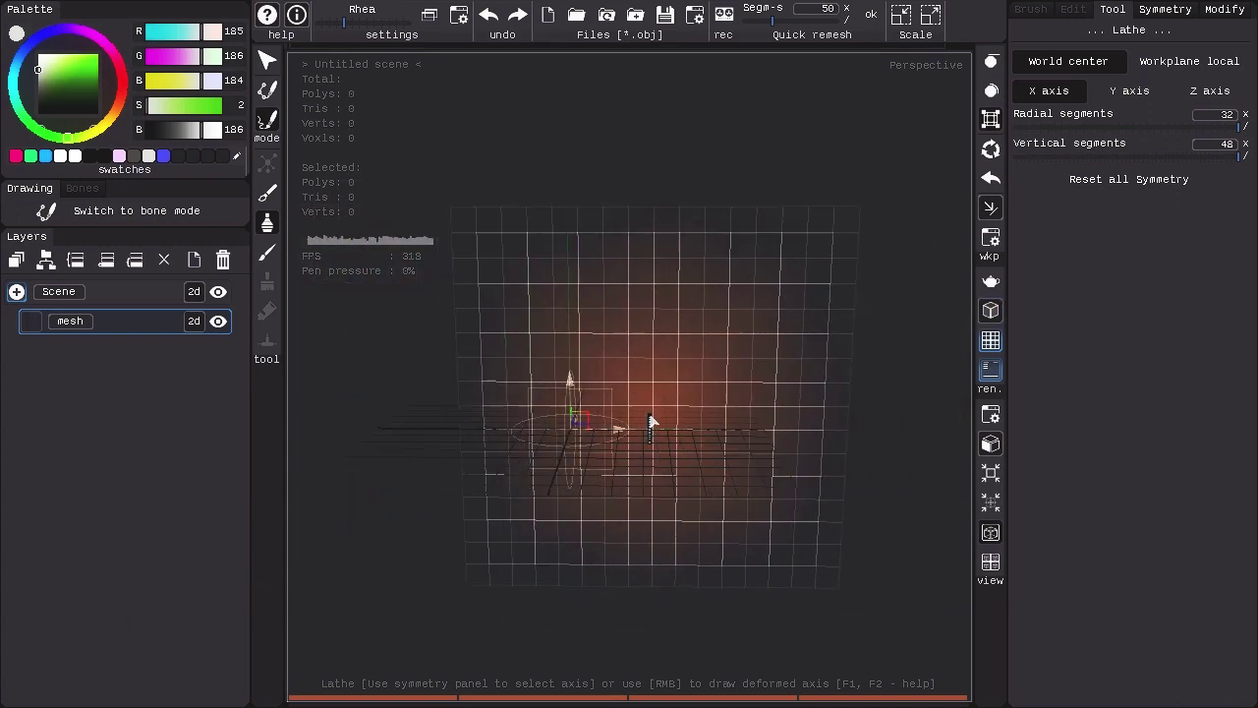
Step: Switch the Lathe center to workplane local and draw a horizontal turned shape around the workplane's X axis
left_click(1164, 61)
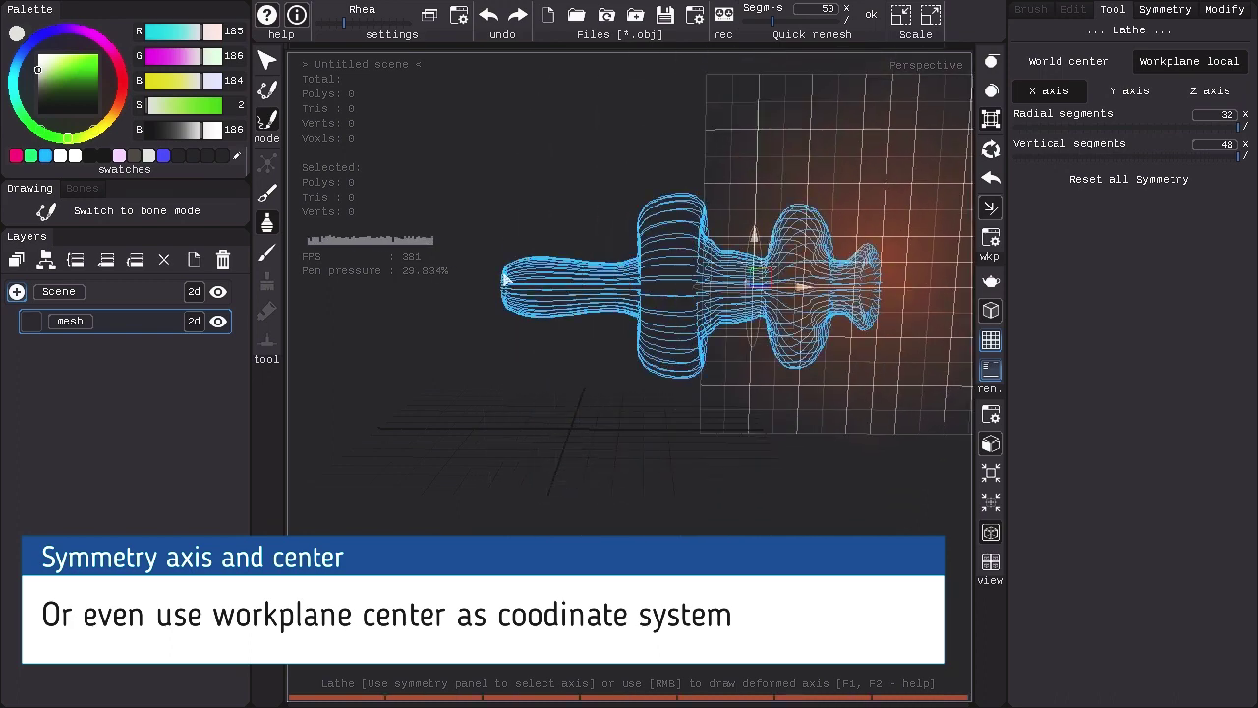
left_click_drag(506, 280, 502, 284)
left_click_drag(700, 317, 639, 329, "alt")
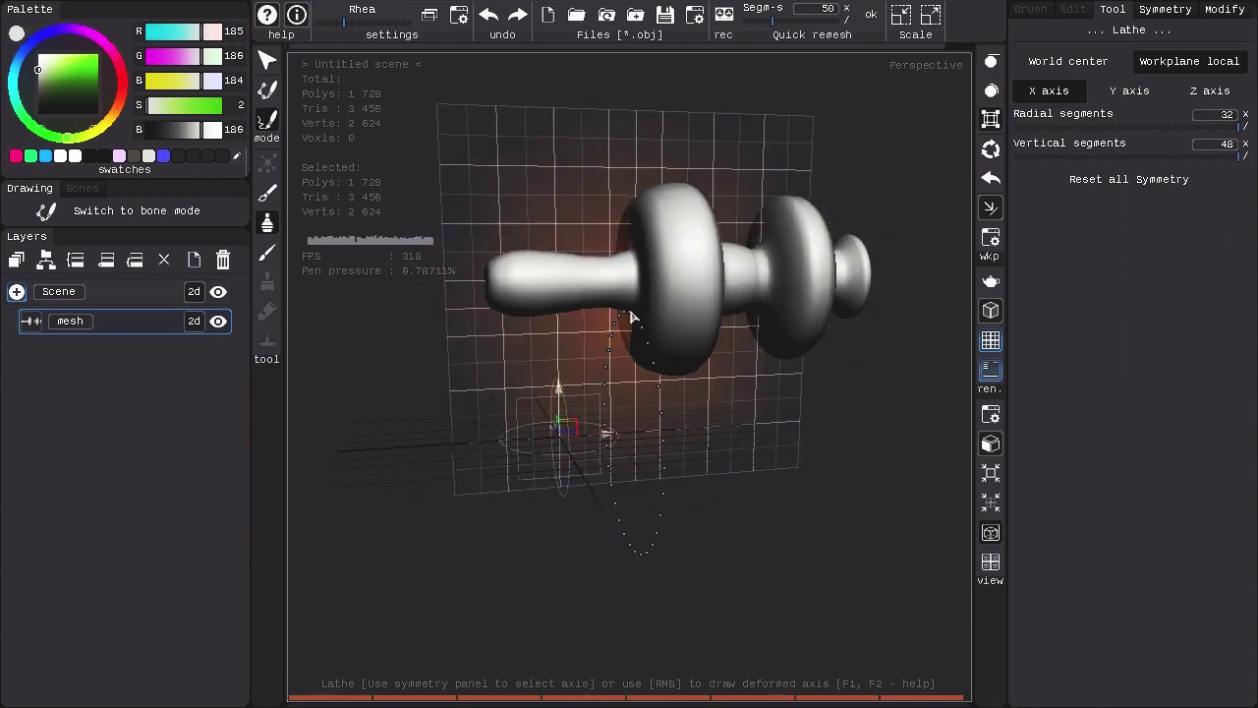
Step: Switch from the Lathe to the 3D Brush, clear the mesh layer, and reset all symmetry
left_click(266, 193)
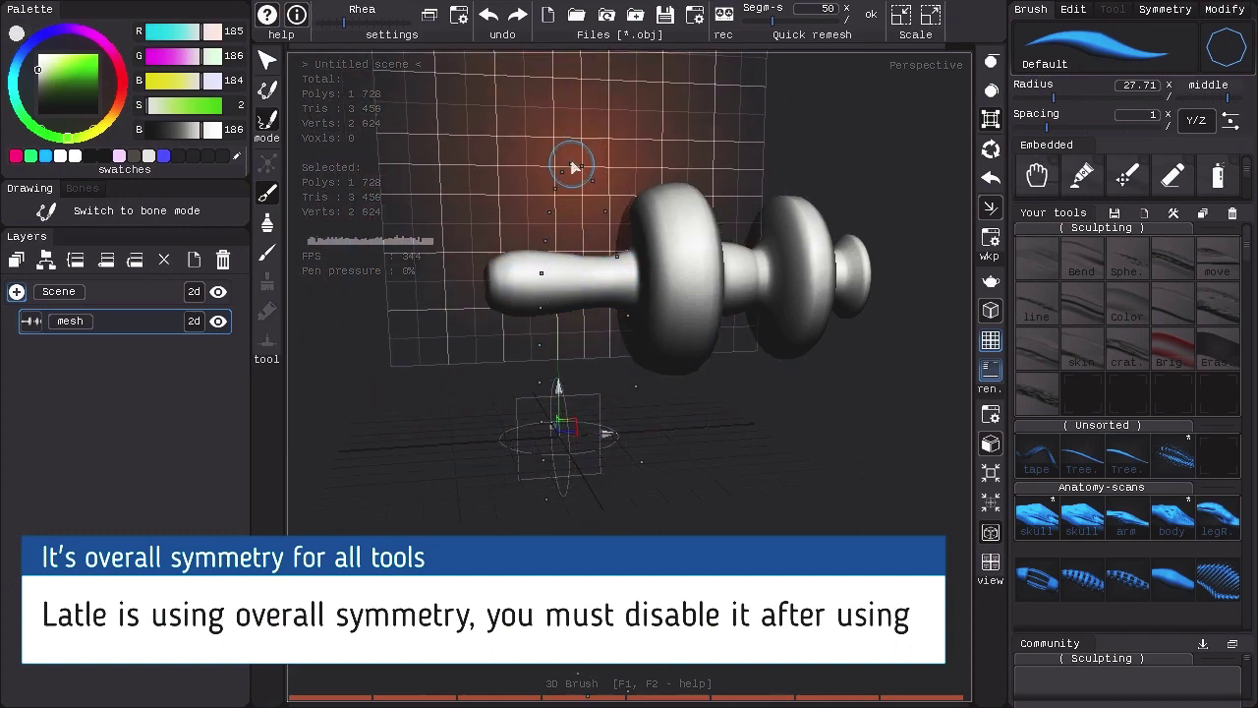
left_click(225, 261)
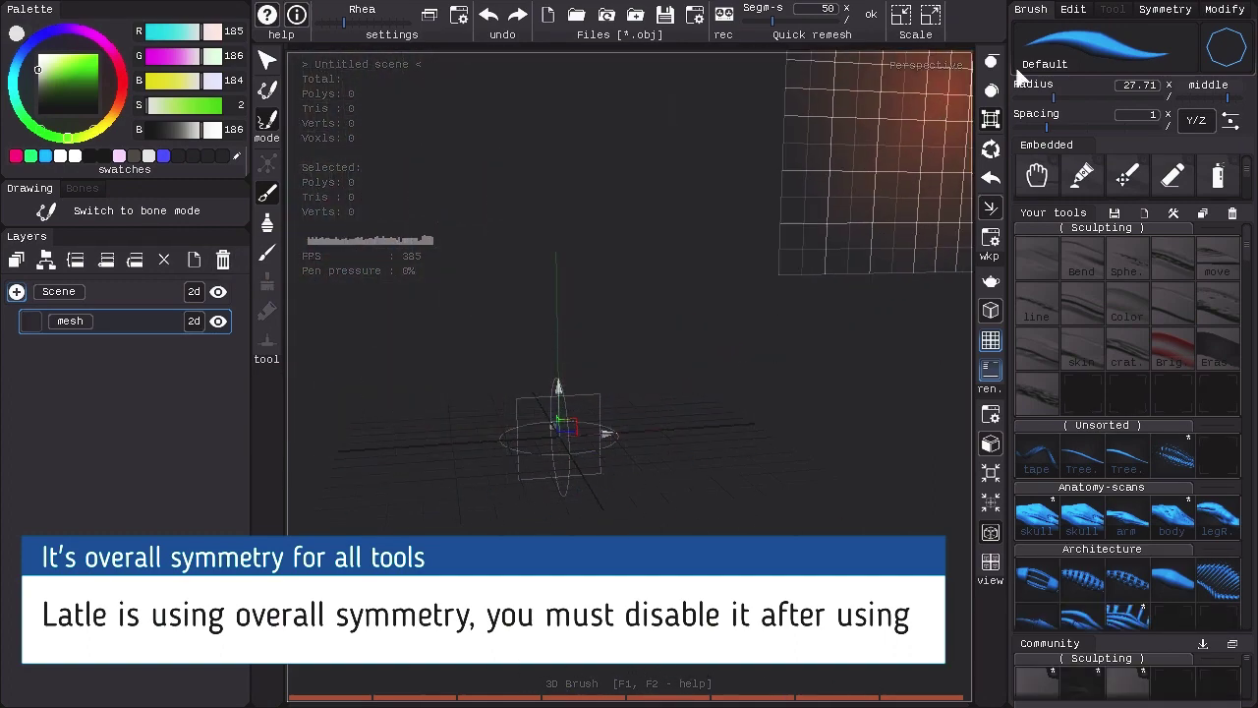
left_click(1165, 9)
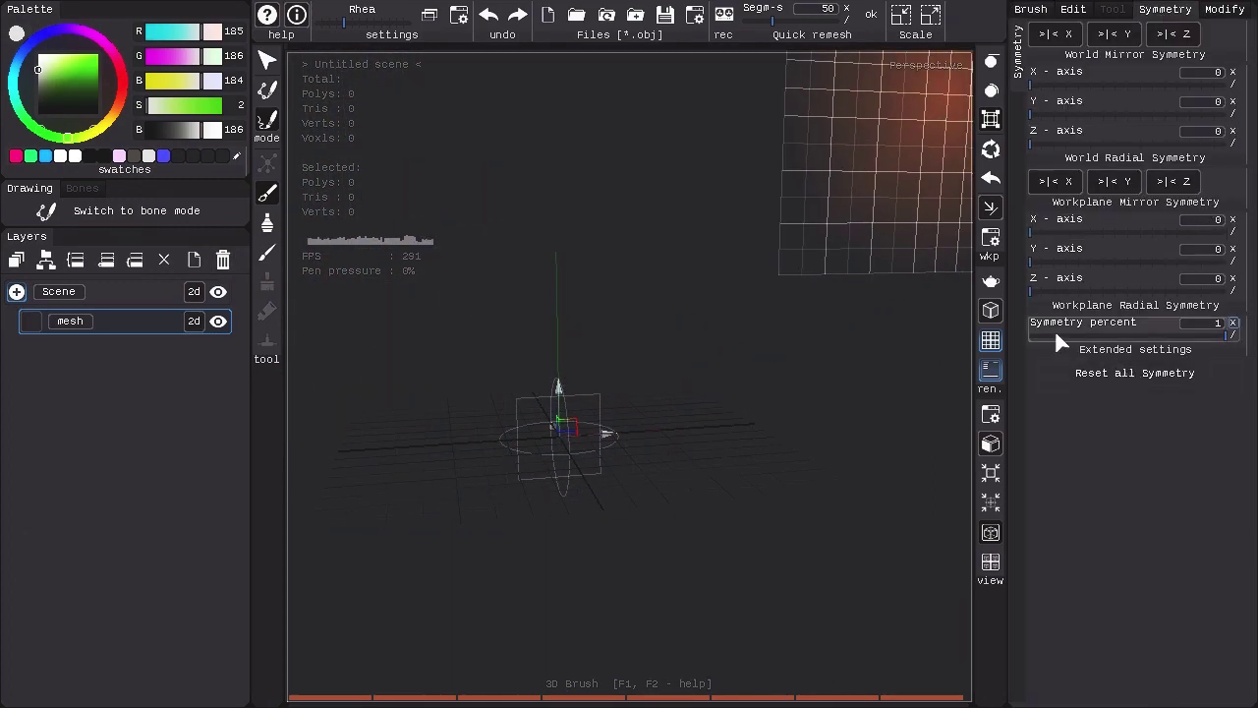
left_click(1135, 371)
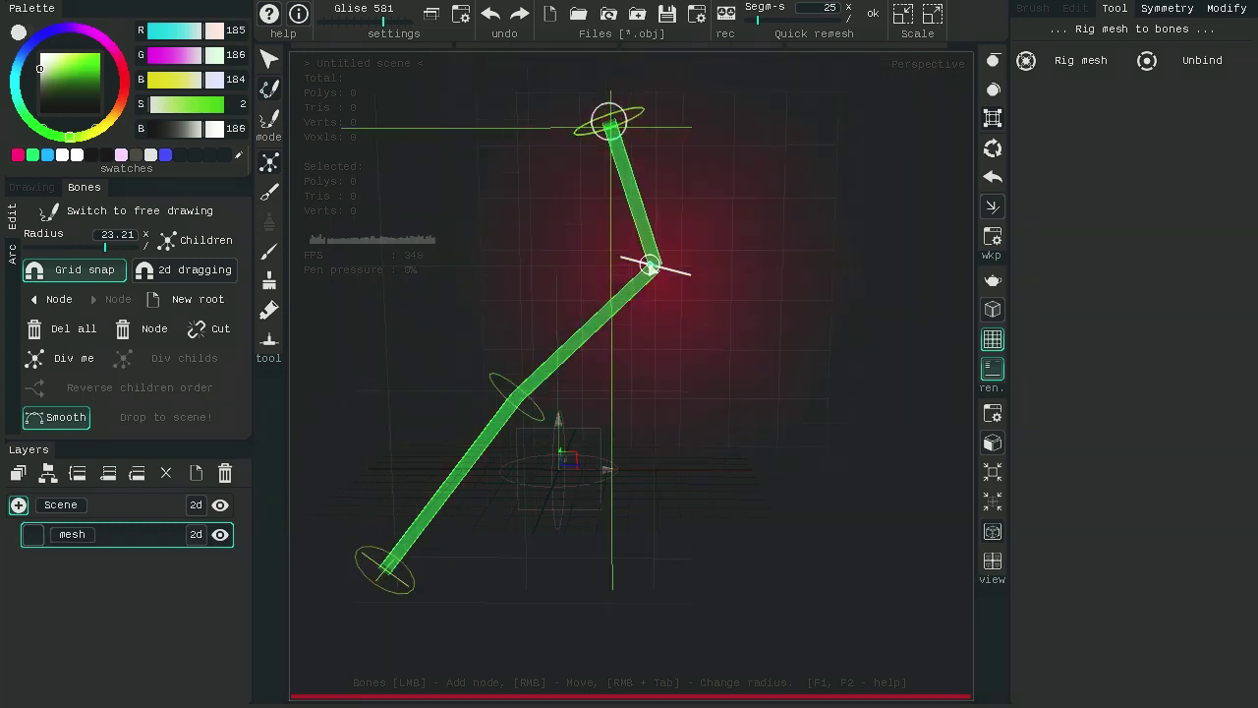
Step: Reshape the three-segment bone chain by moving its two inner nodes and its upper end node
right_click_drag(653, 265, 555, 256)
right_click_drag(518, 395, 434, 383)
right_click_drag(691, 130, 696, 120)
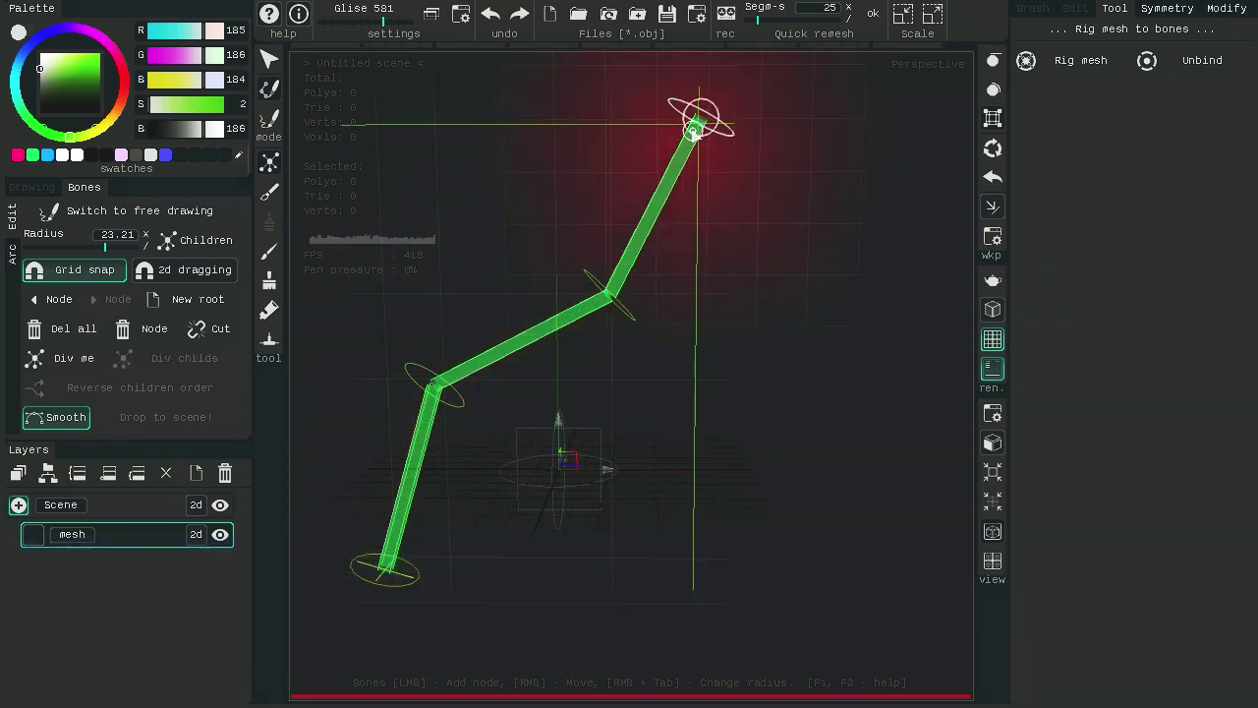
right_click_drag(610, 296, 613, 349)
right_click_drag(436, 386, 451, 433)
right_click_drag(579, 327, 581, 266)
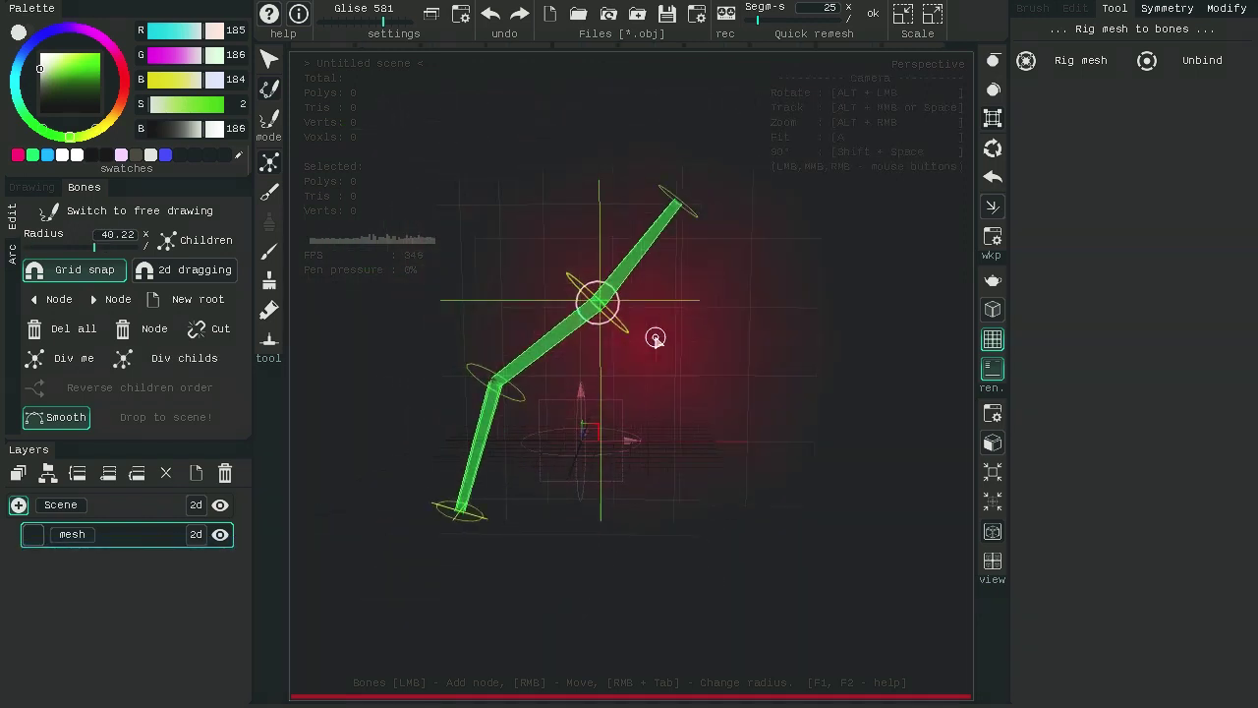
Step: Add a two-bone branch from the chain's second-highest node and reposition the chain's top end node
left_click(735, 349)
left_click(865, 386)
right_click_drag(680, 204, 646, 169)
scroll(706, 268, "down", 3)
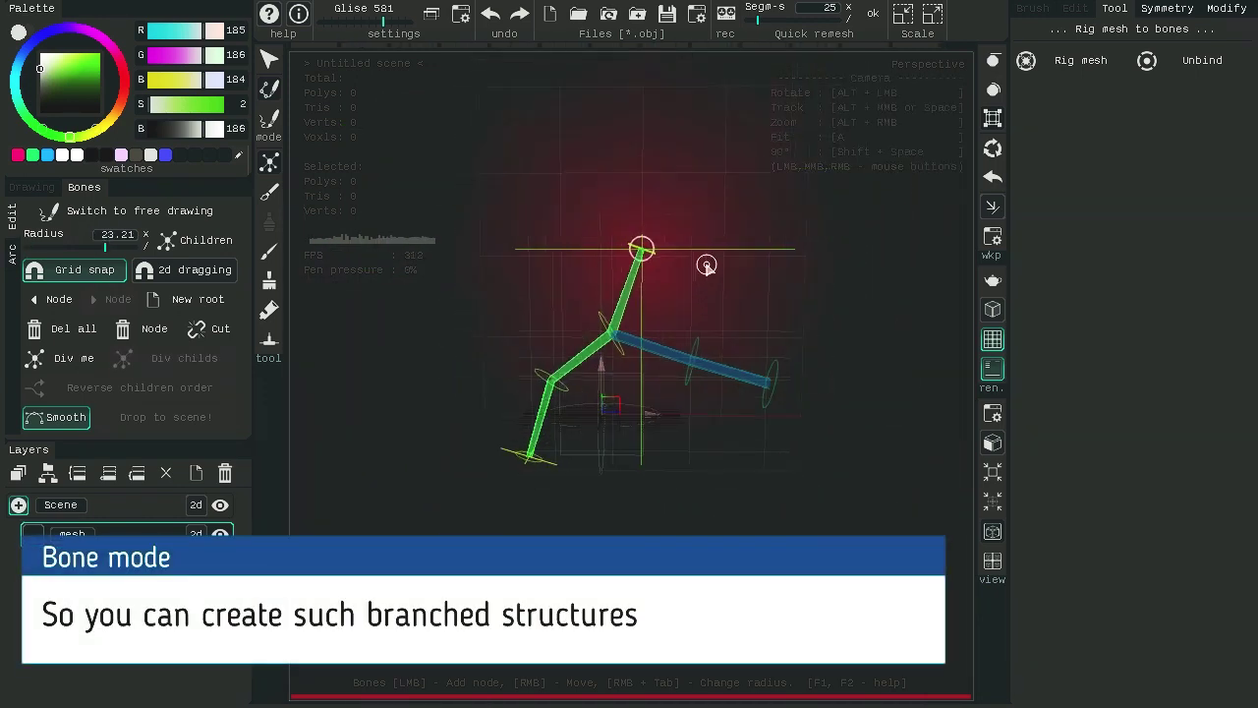
Step: Extend the chain upward by two bones, add two side branches at the new upper node, and lower the first branch's end node
middle_click_drag(708, 270, 658, 384)
left_click(613, 254)
left_click(567, 147)
right_click_drag(617, 264, 616, 284)
left_click(725, 175)
right_click(617, 284)
left_click(725, 305)
right_click_drag(713, 491, 717, 534)
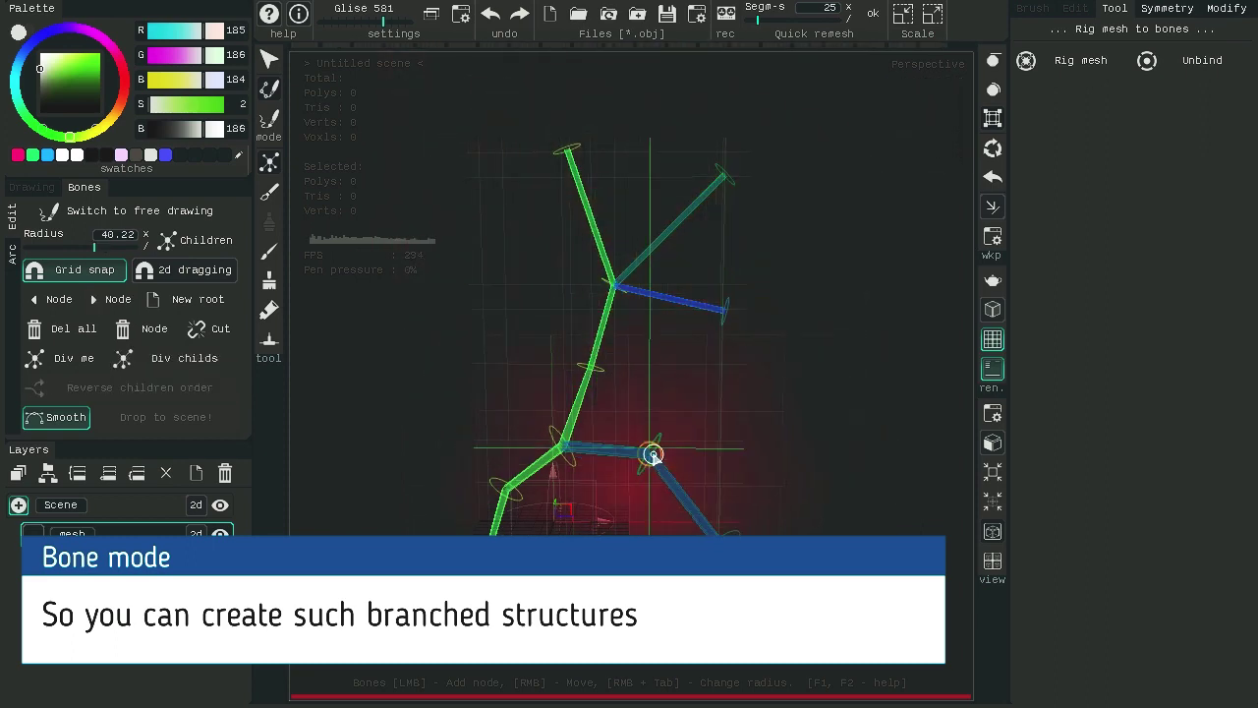
Step: Raise the first branch's middle node and grow a new multi-bone branch from it, with its own side bone
right_click_drag(645, 473, 652, 452)
left_click(749, 395)
left_click(905, 277)
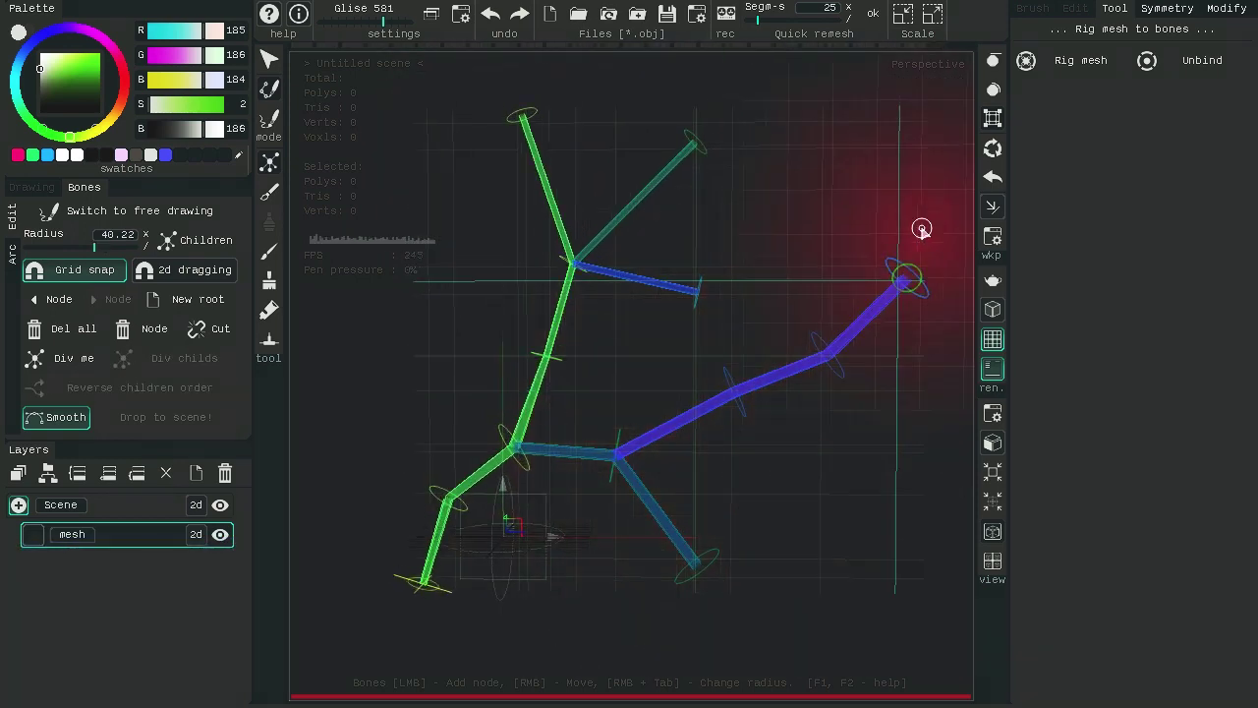
left_click(907, 467)
Step: Extend the lower branch by two bones from its end node and add a side bone at the new middle node
right_click(696, 562)
left_click(793, 595)
left_click(866, 647)
right_click_drag(835, 540, 819, 509, "alt")
right_click(756, 570)
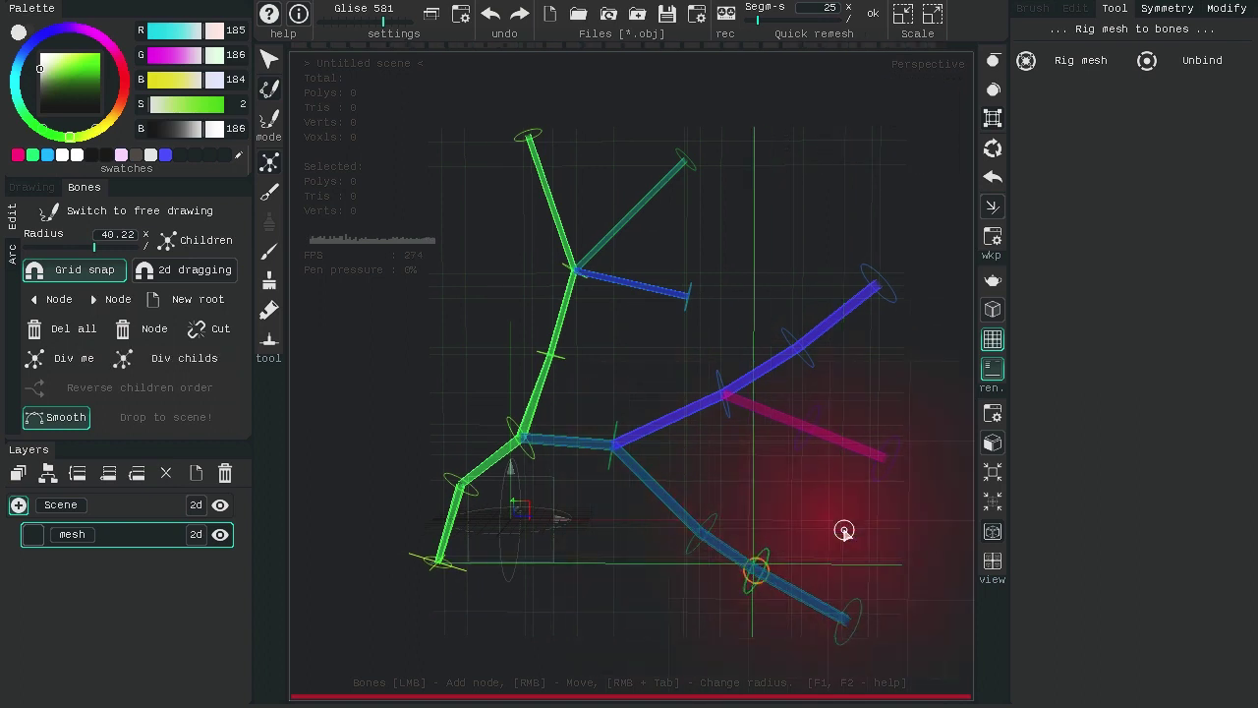
left_click(845, 523)
Step: Adjust the radii of the side branches' junction node and the next node along the purple branch directly in the viewport
middle_click_drag(780, 527, 758, 484, "alt")
right_click_drag(586, 404, 584, 398)
right_click_drag(699, 347, 694, 379)
right_click_drag(587, 396, 585, 412)
Step: Apply a radius of 27.27 to the junction node and all its children, and reduce the radius to thin the whole branch
left_click(587, 384)
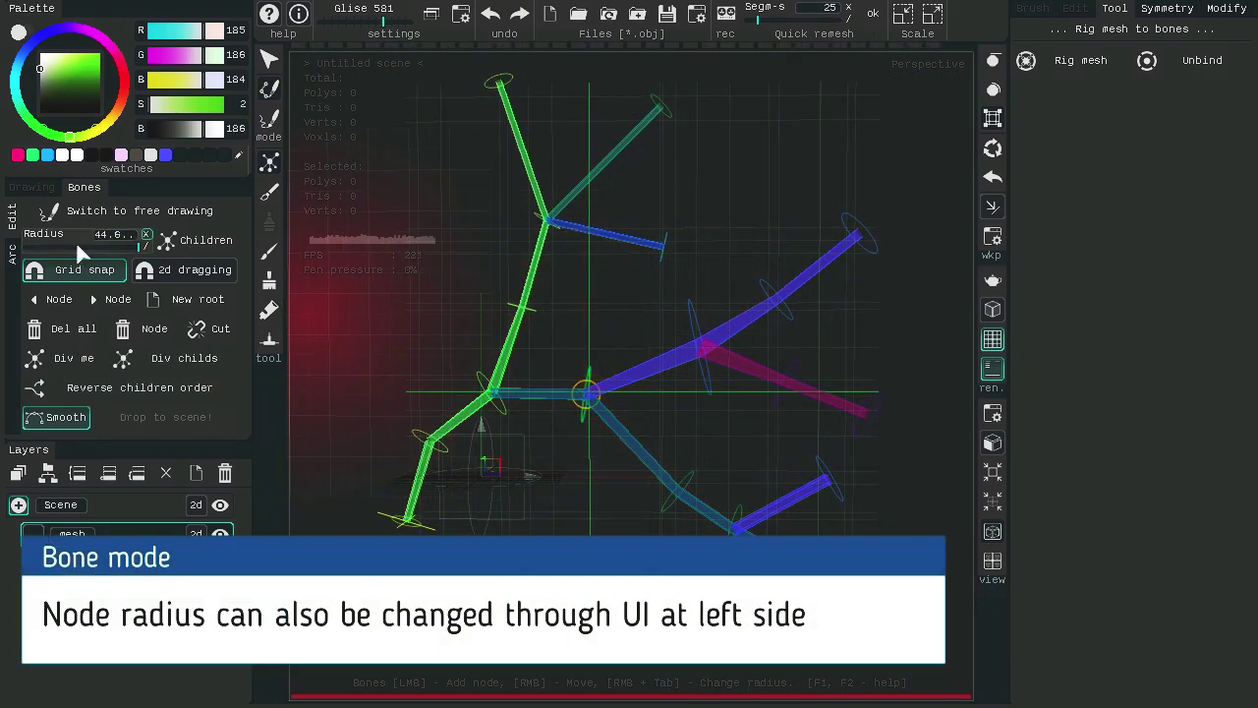
left_click(120, 245)
left_click(206, 240)
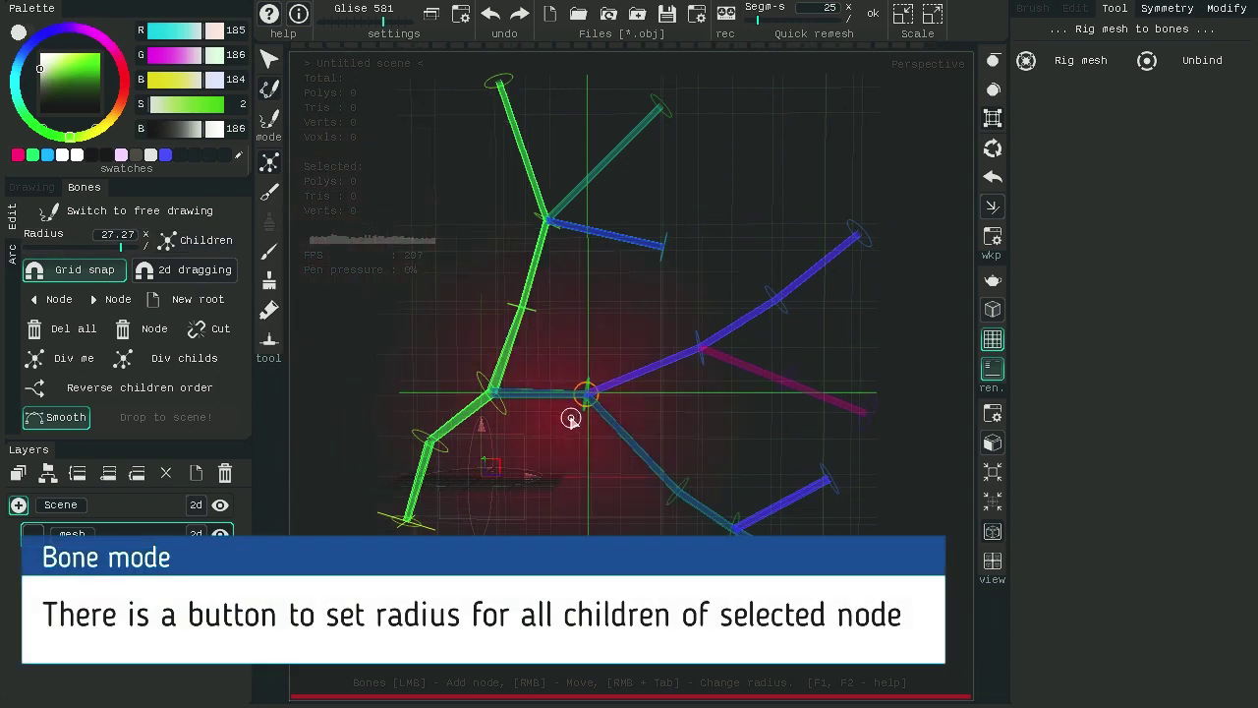
left_click(62, 247)
left_click(205, 244)
Step: Move the upper three-way junction node slightly lower and set its radius to 28.05
left_click(547, 245)
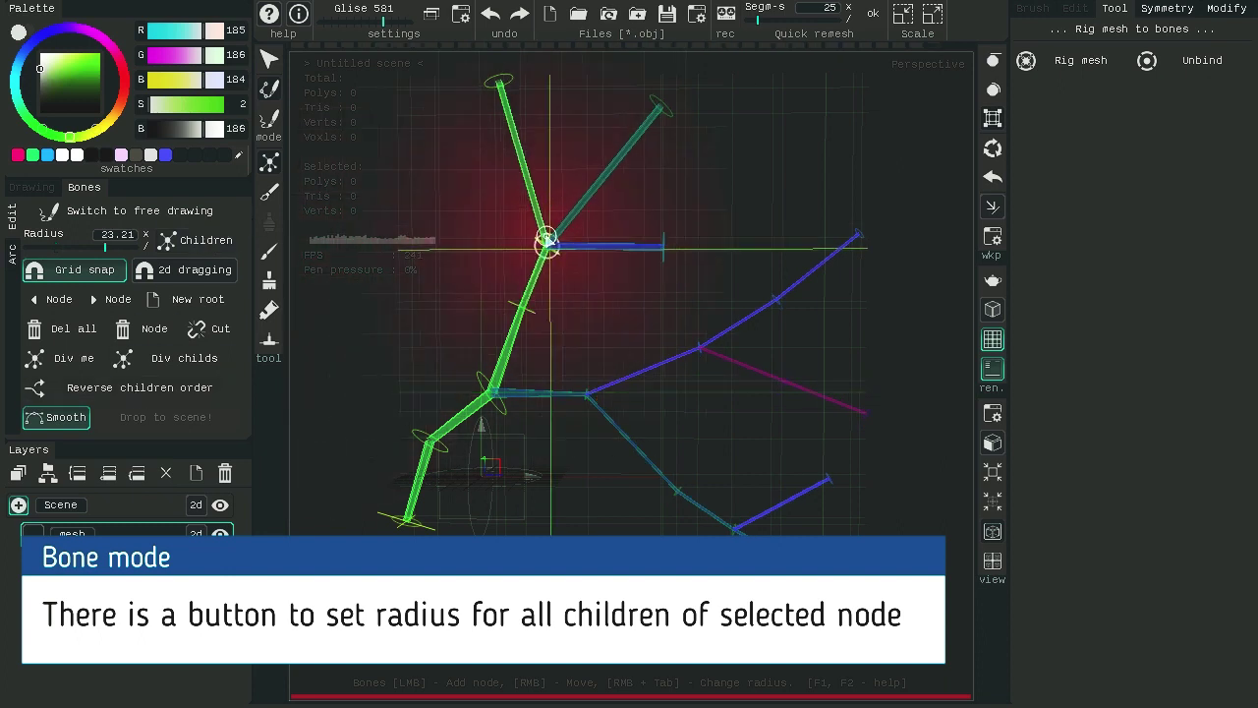
left_click(123, 245)
scroll(688, 319, "down", 2)
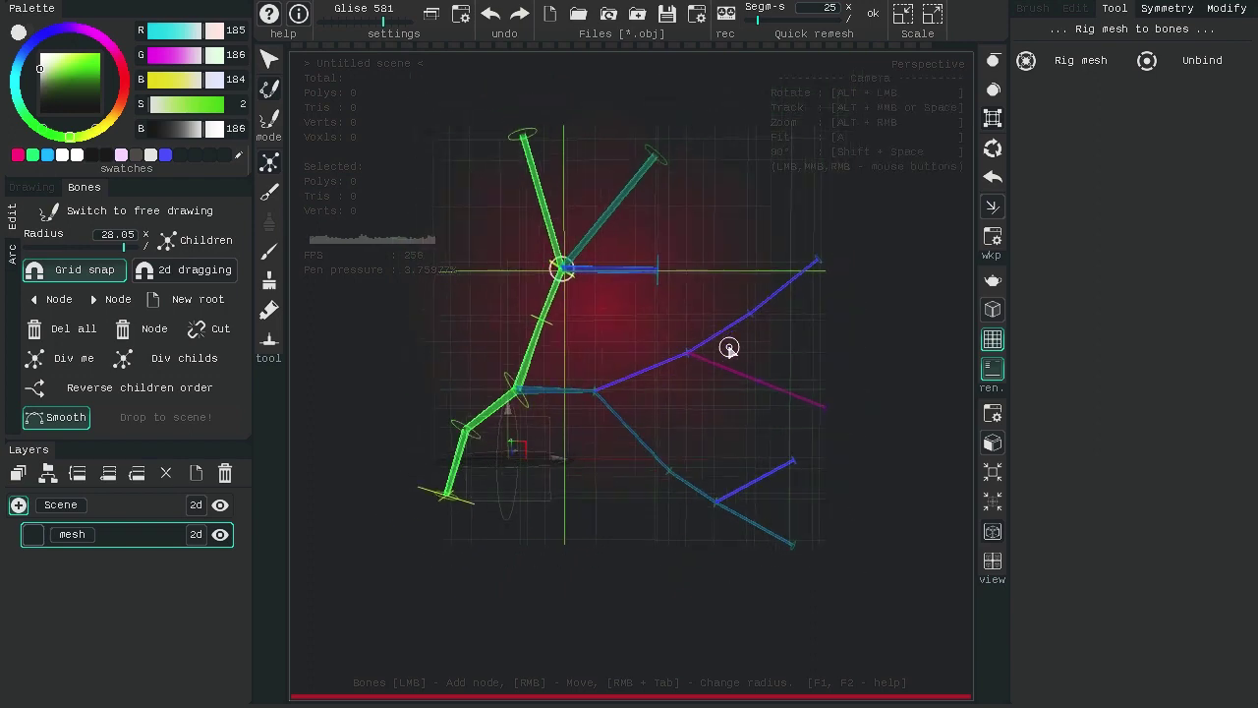
Step: Enlarge the radii of the thinned branches' junction node and the next node along the purple branch
right_click_drag(589, 391, 584, 429)
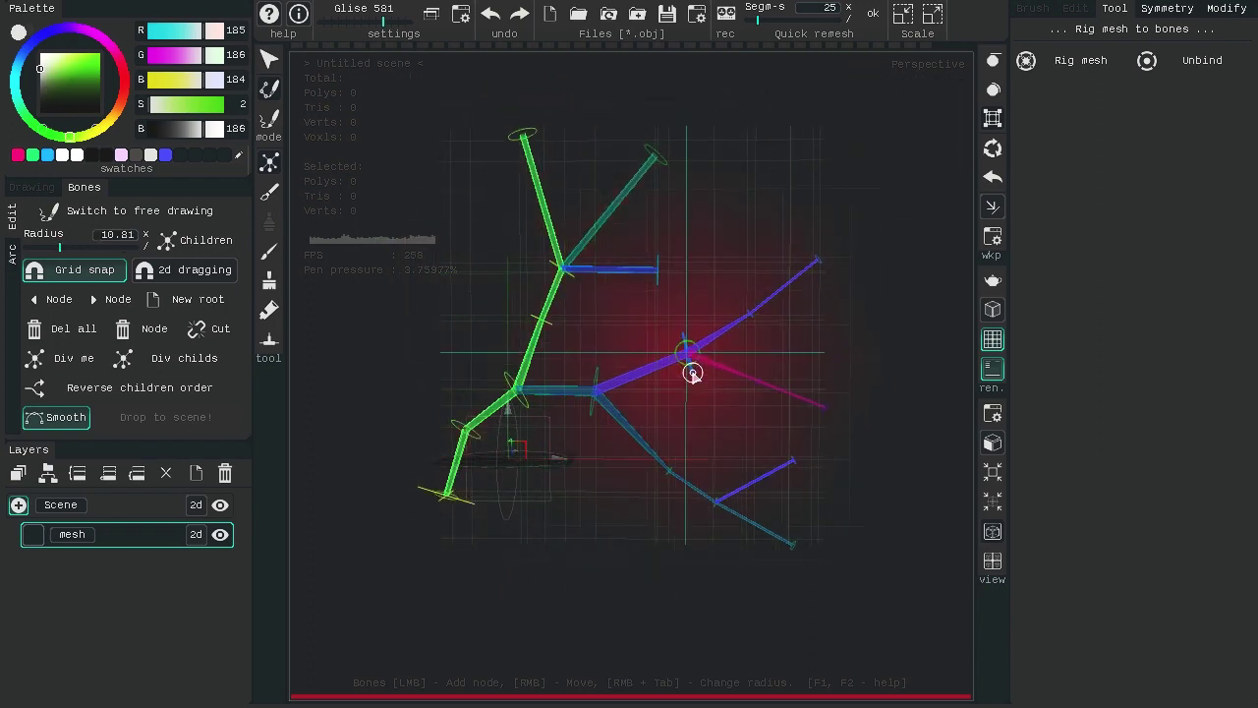
scroll(629, 368, "up", 3)
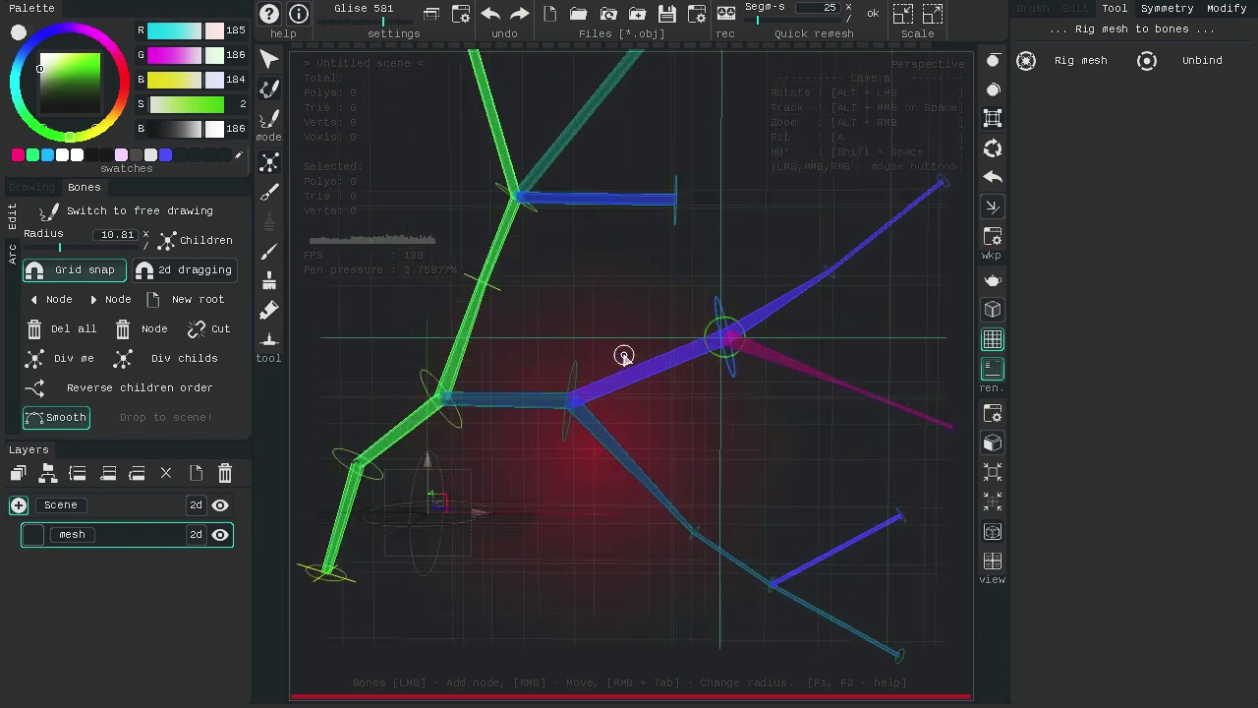
middle_click_drag(620, 359, 639, 378)
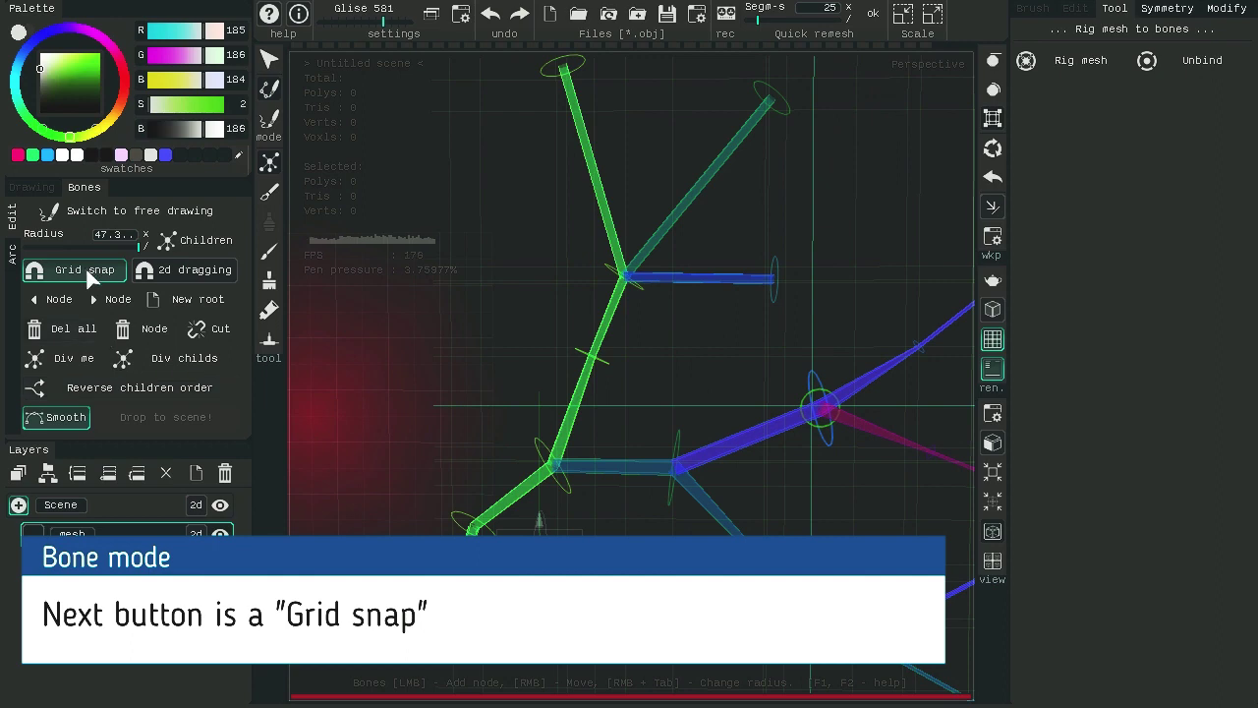
Step: With Grid snap on, move the blue, purple, teal and green end nodes into alignment with the other nodes' grid lines
middle_click_drag(772, 310, 691, 343)
right_click_drag(691, 311, 736, 297)
right_click_drag(933, 300, 826, 293)
right_click(546, 295)
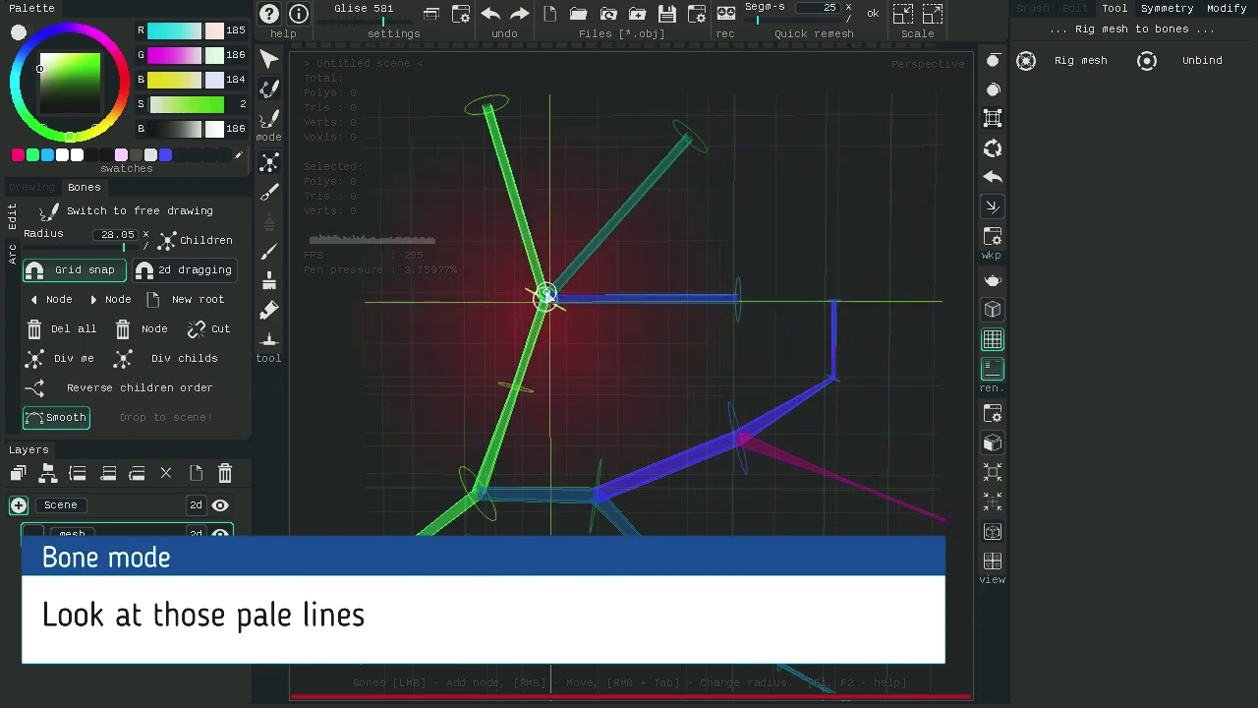
right_click_drag(687, 143, 735, 140)
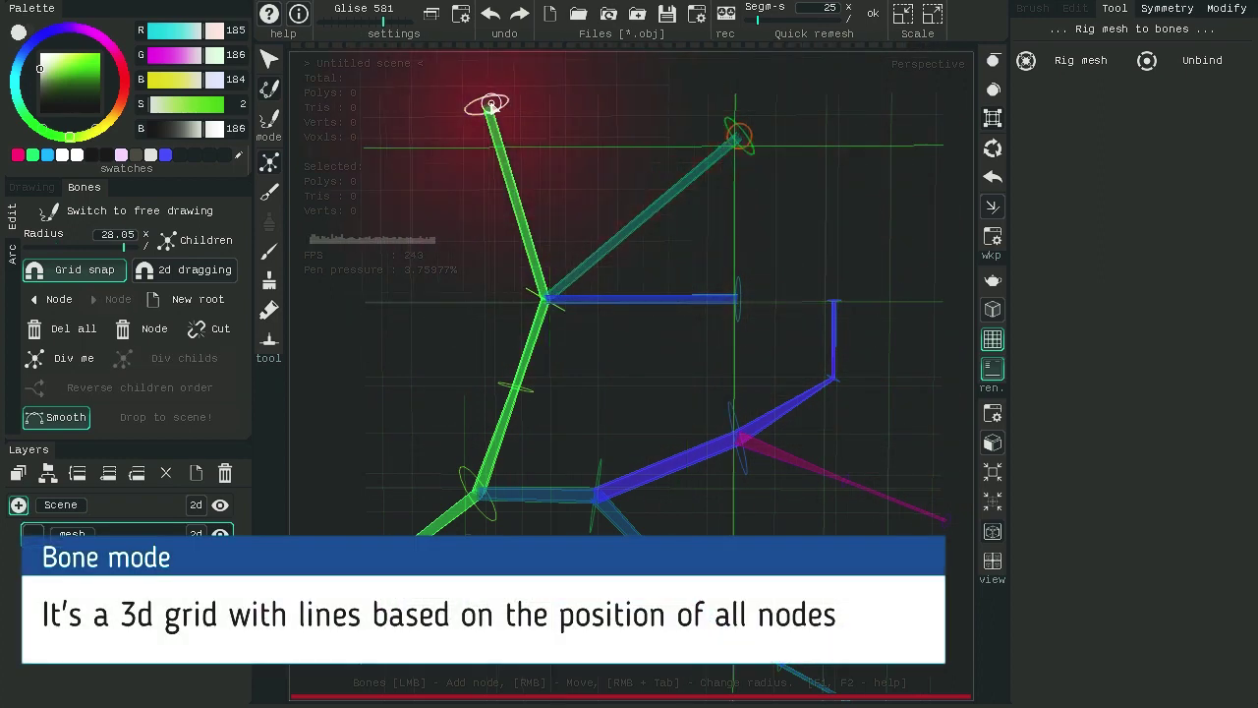
right_click_drag(485, 105, 548, 135)
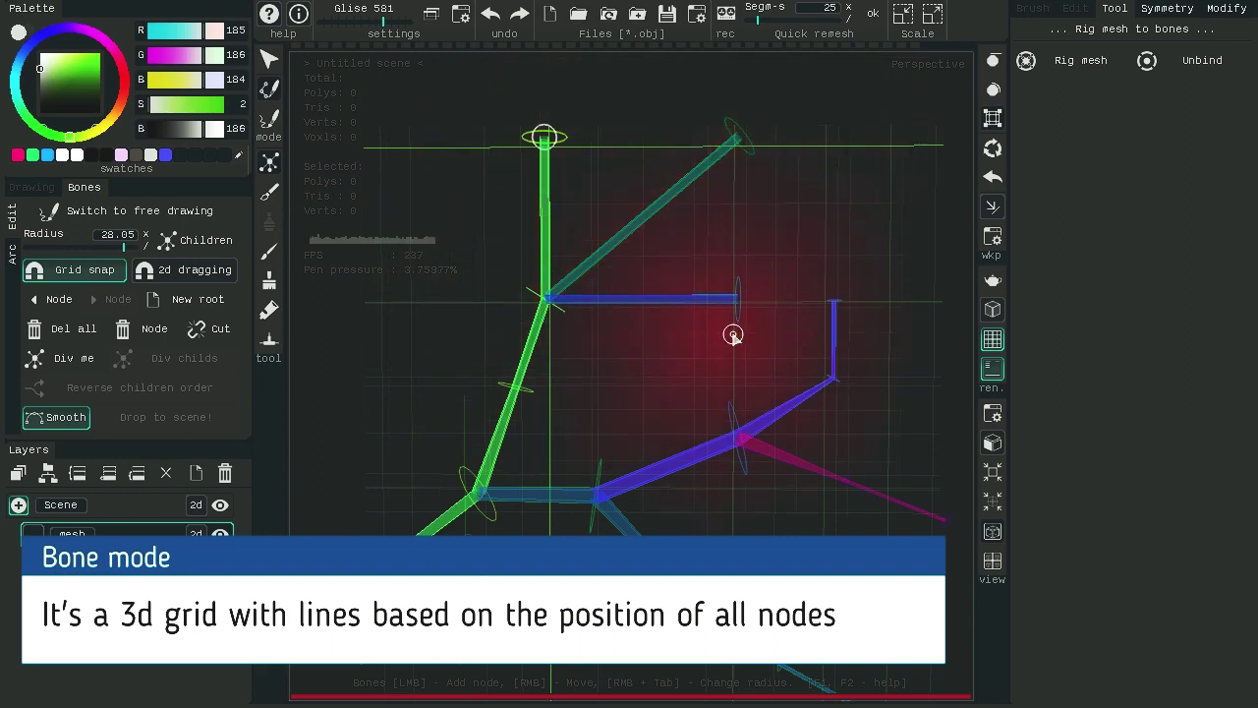
Step: Move the pink branch's nodes onto the grid lines of the other nodes
right_click_drag(851, 472, 904, 489, "alt")
middle_click_drag(903, 489, 819, 421, "alt")
right_click_drag(817, 418, 816, 401)
mouse_move(816, 355)
right_mouse_down()
mouse_move(725, 357)
mouse_move(721, 345)
mouse_move(814, 356)
right_mouse_up()
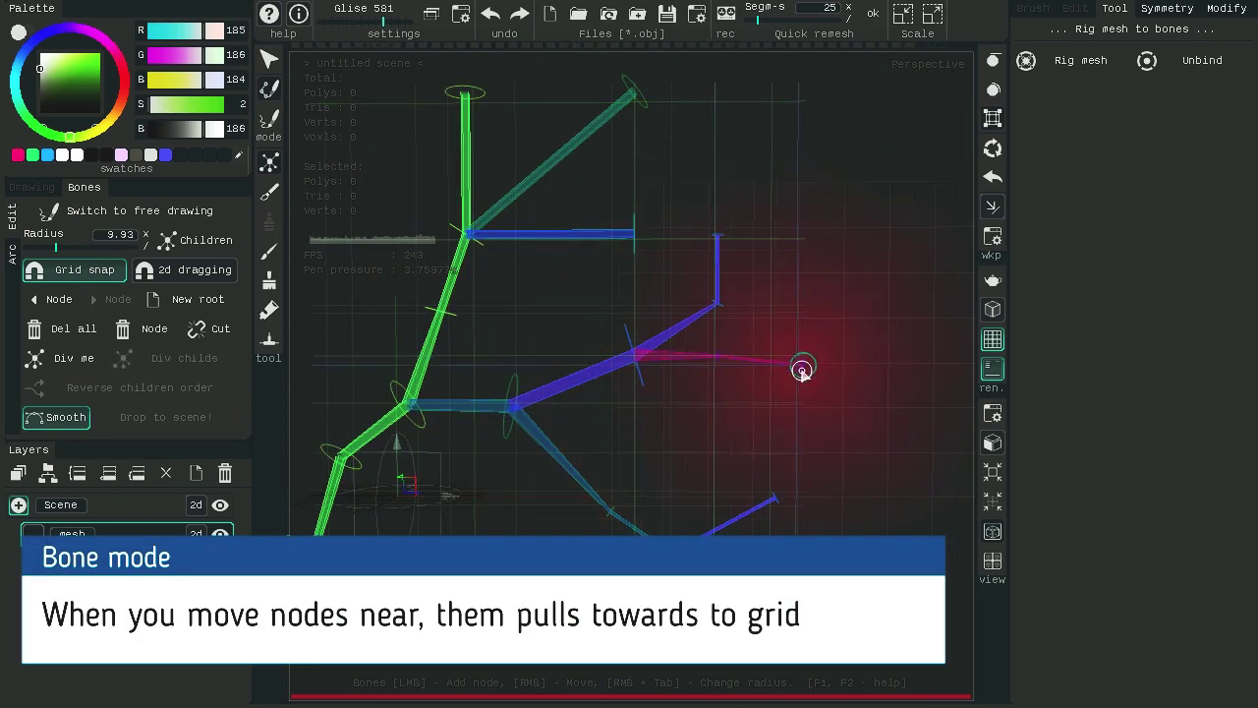
Step: Align the teal junction node and the middle green trunk nodes with the neighbouring grid lines
right_click_drag(509, 403, 545, 402)
right_click_drag(439, 312, 400, 297)
right_click_drag(413, 403, 407, 404)
Step: Snap the lower teal branch's nodes, its end nodes and the green root node to the shared grid lines
scroll(556, 522, "down", 1)
middle_click_drag(557, 522, 594, 534)
right_click_drag(657, 508, 670, 496)
right_click_drag(790, 495, 793, 493)
right_click_drag(703, 540, 739, 533)
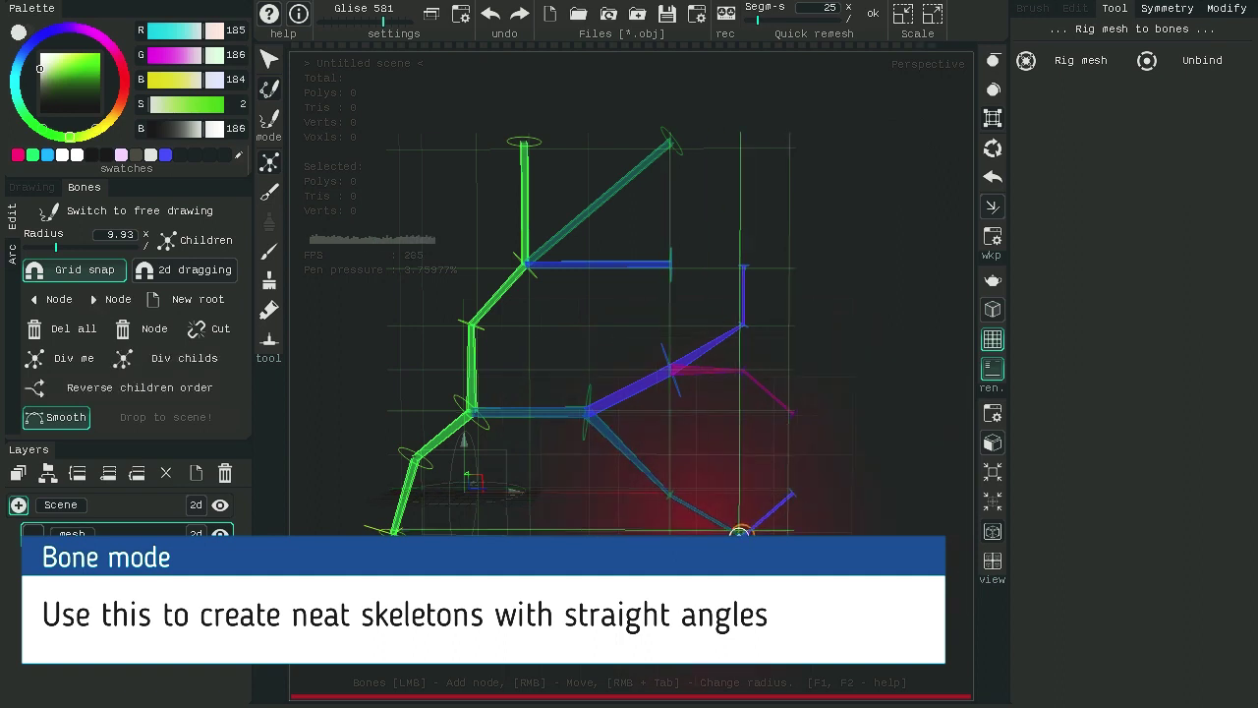
right_click_drag(786, 573, 792, 570)
right_click(394, 530)
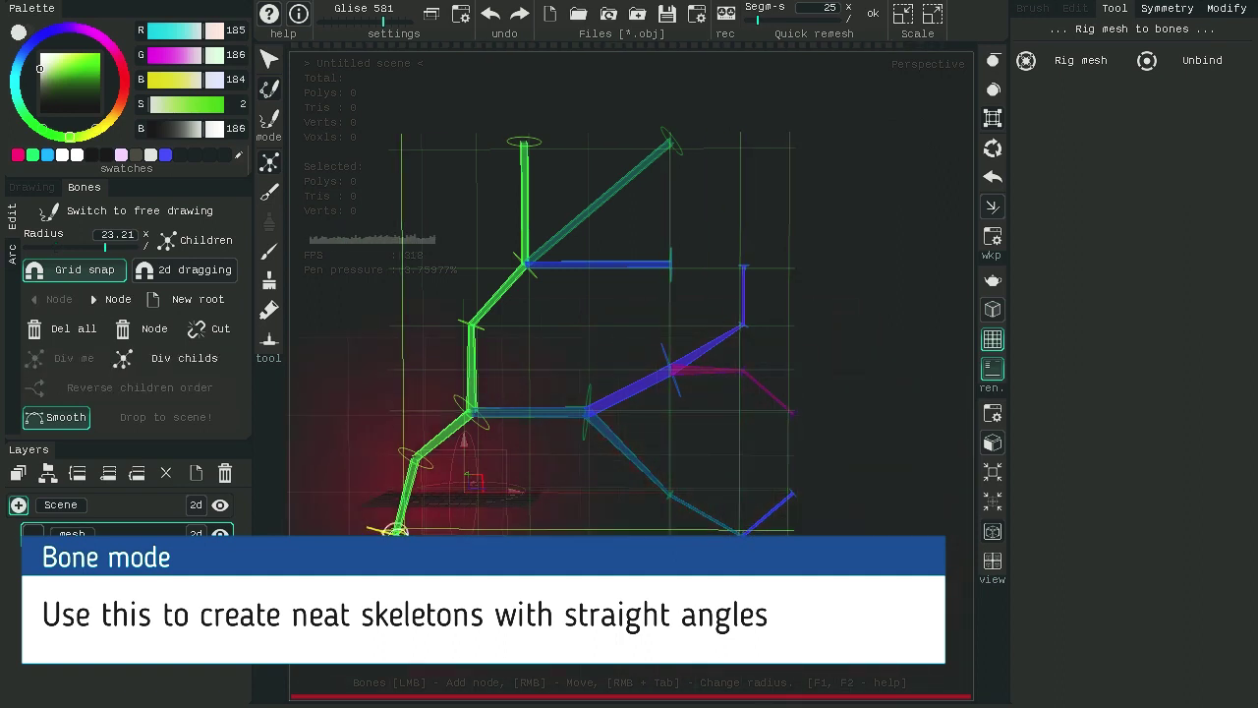
Step: Turn off Grid snap and move the blue branch's end node freely upward
right_click_drag(578, 505, 649, 492, "alt")
right_click_drag(881, 409, 823, 383, "alt")
middle_click_drag(823, 383, 874, 414, "alt")
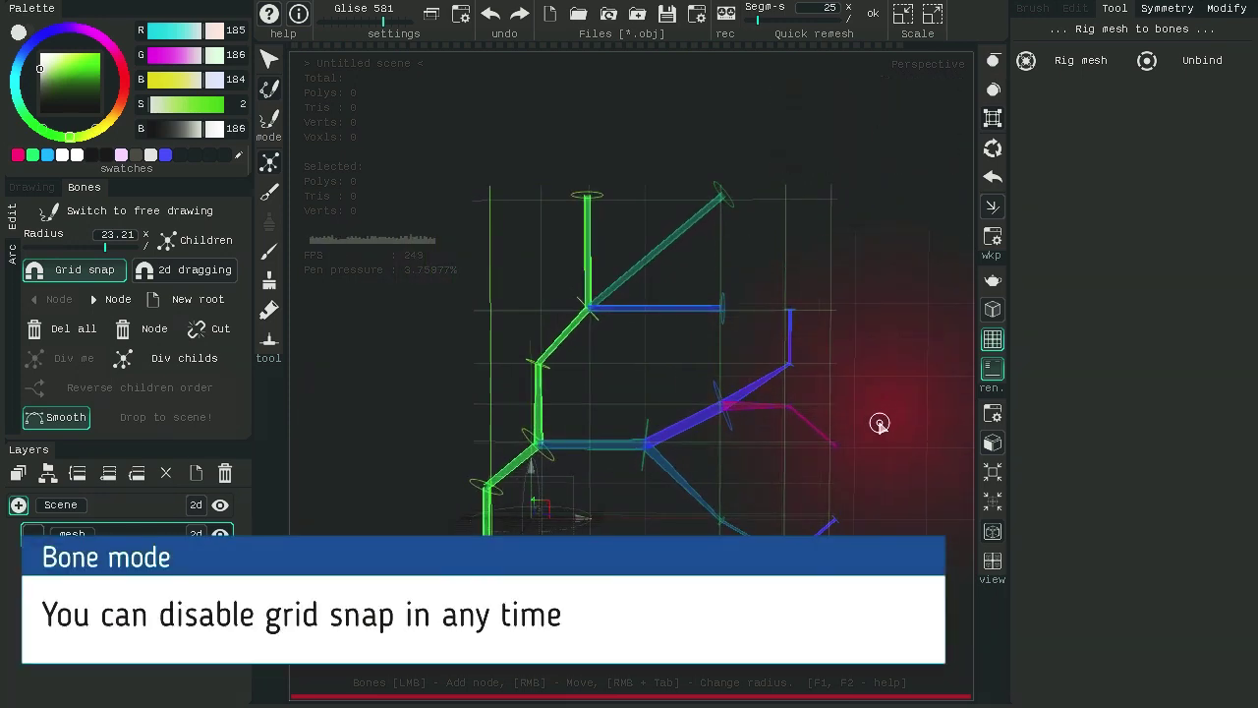
right_click(719, 309)
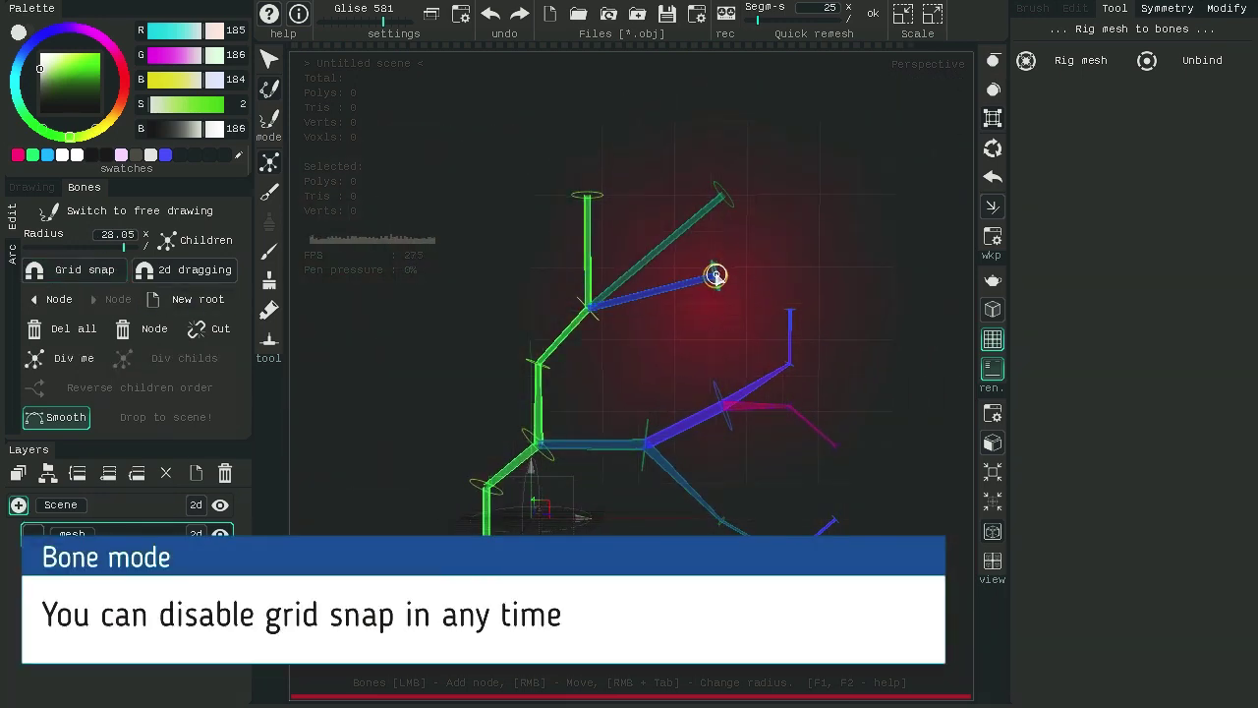
Step: Turn off the workplane and move the blue end node and the purple branch's tip freely in 3D space
left_click_drag(829, 275, 817, 269, "alt")
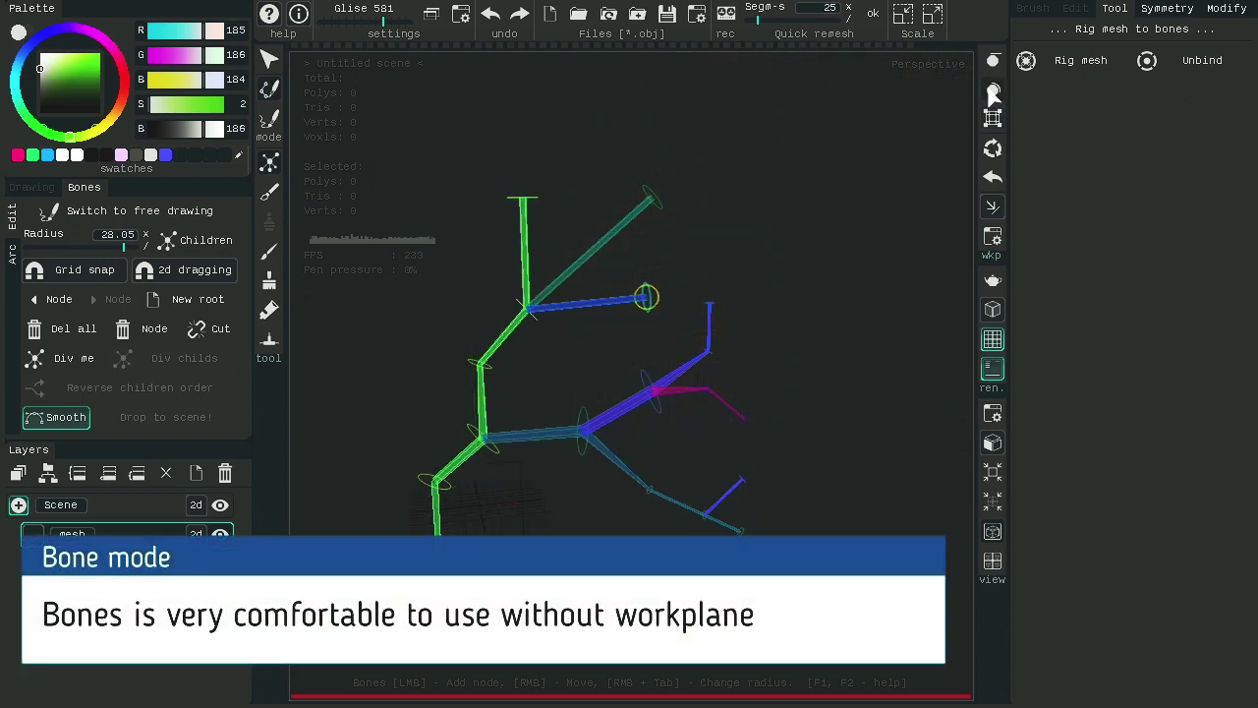
middle_click_drag(788, 214, 588, 286)
right_click_drag(588, 286, 548, 280)
middle_click_drag(702, 297, 753, 262)
right_click_drag(665, 267, 699, 265)
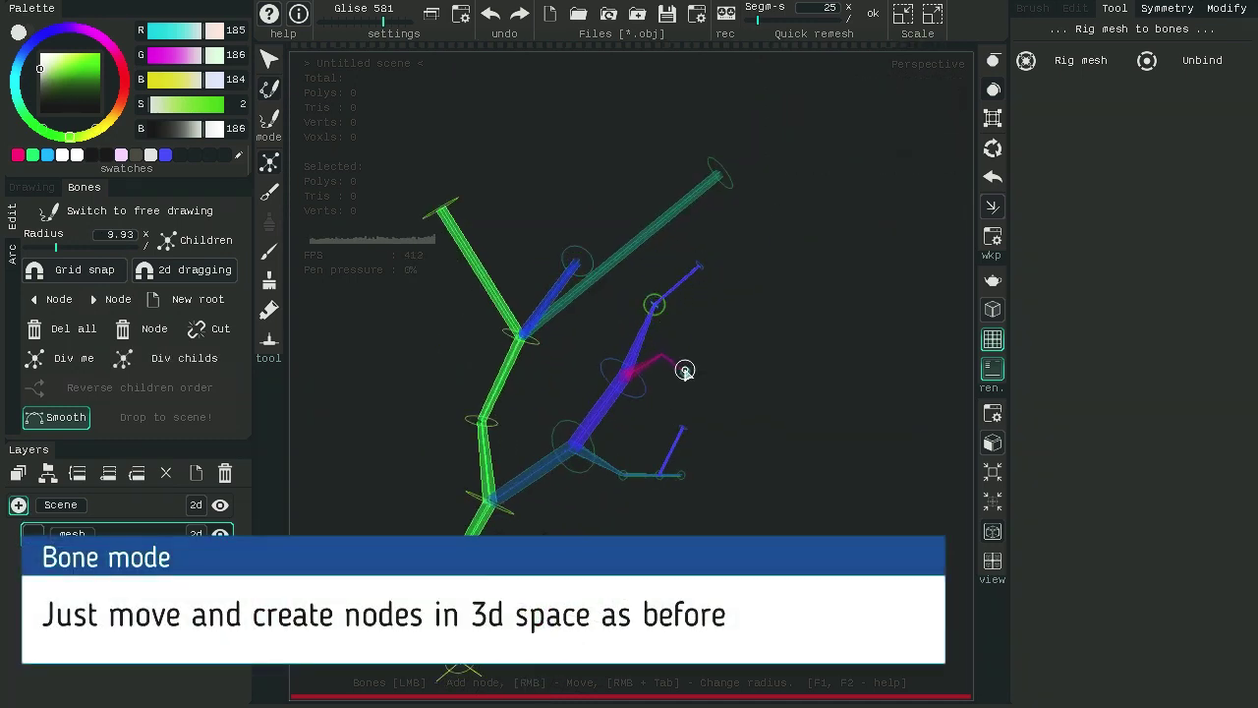
Step: Reposition the green trunk's nodes from bottom to top, including its upper end node, and shift the blue end node
middle_click_drag(667, 362, 755, 434)
left_click_drag(756, 433, 773, 405, "alt")
right_click_drag(435, 590, 470, 589)
right_click_drag(495, 480, 500, 484)
right_click_drag(485, 438, 516, 413)
right_click_drag(487, 363, 514, 356)
right_click_drag(534, 315, 564, 329)
right_click_drag(512, 236, 541, 193)
right_click_drag(564, 328, 560, 286)
right_click_drag(638, 309, 666, 323)
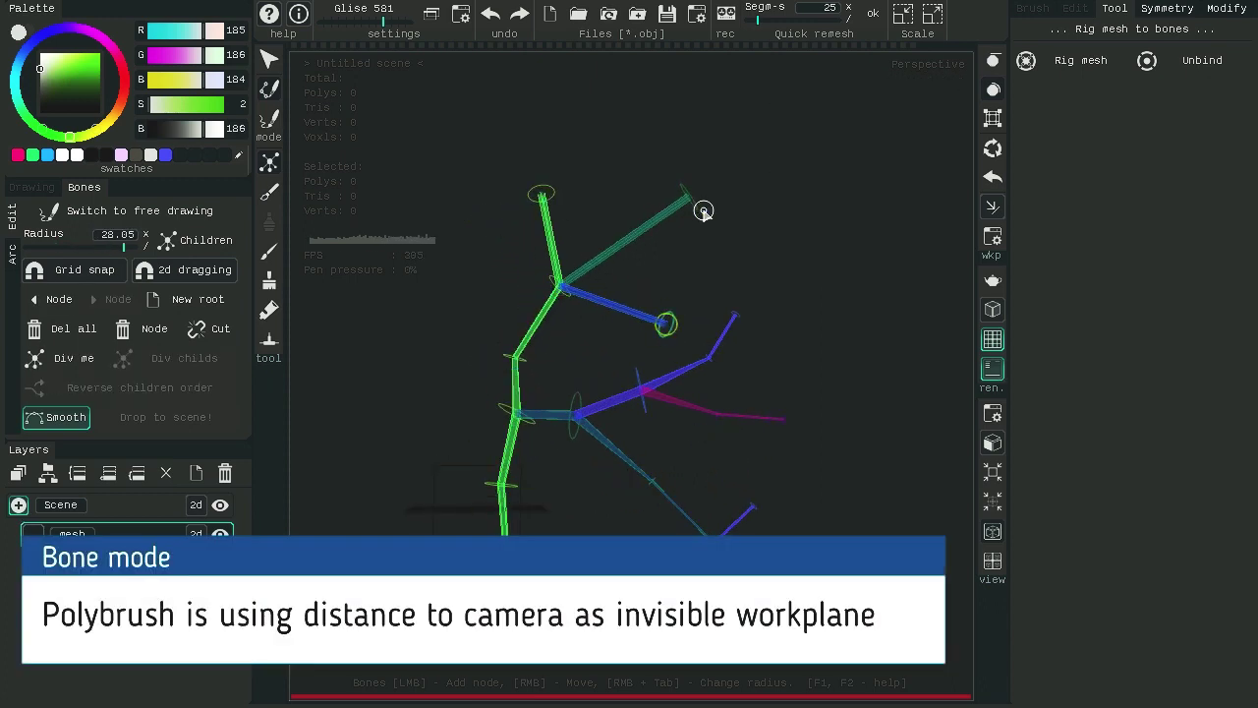
Step: Reshape the green trunk from other viewing angles by moving its lower, middle and upper nodes in 3D space
middle_click_drag(710, 228, 530, 403)
right_click_drag(534, 432, 483, 427)
right_click_drag(519, 544, 613, 484)
right_click_drag(578, 382, 593, 360)
left_click_drag(713, 340, 769, 392, "alt")
middle_click_drag(770, 392, 891, 429)
middle_click_drag(811, 400, 842, 442)
right_click_drag(538, 399, 567, 393)
right_click_drag(543, 336, 568, 314)
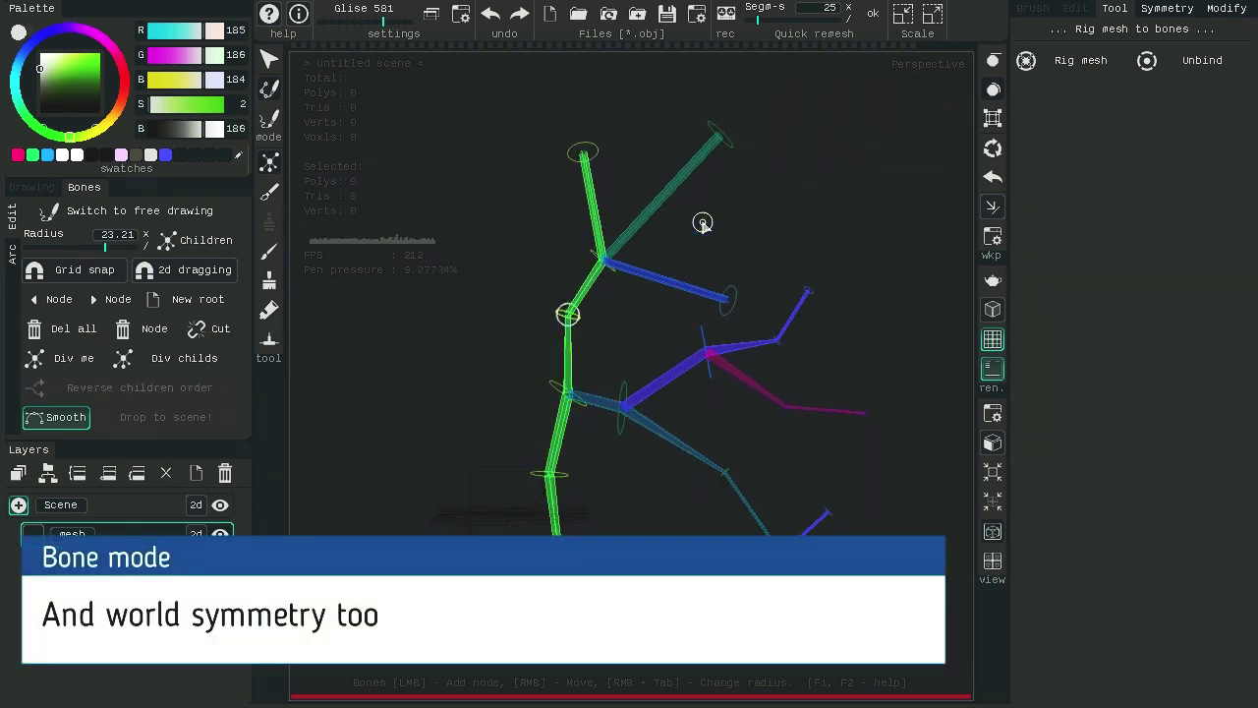
Step: Turn on world mirror symmetry along X and reposition the green trunk's nodes and its upper end node
left_click(1168, 8)
left_click(1057, 33)
right_click_drag(560, 539, 534, 521)
right_click_drag(570, 395, 569, 388)
right_click_drag(587, 178, 554, 194)
right_click_drag(604, 267, 590, 253)
right_click_drag(685, 304, 679, 347, "alt")
middle_click_drag(678, 347, 689, 369, "alt")
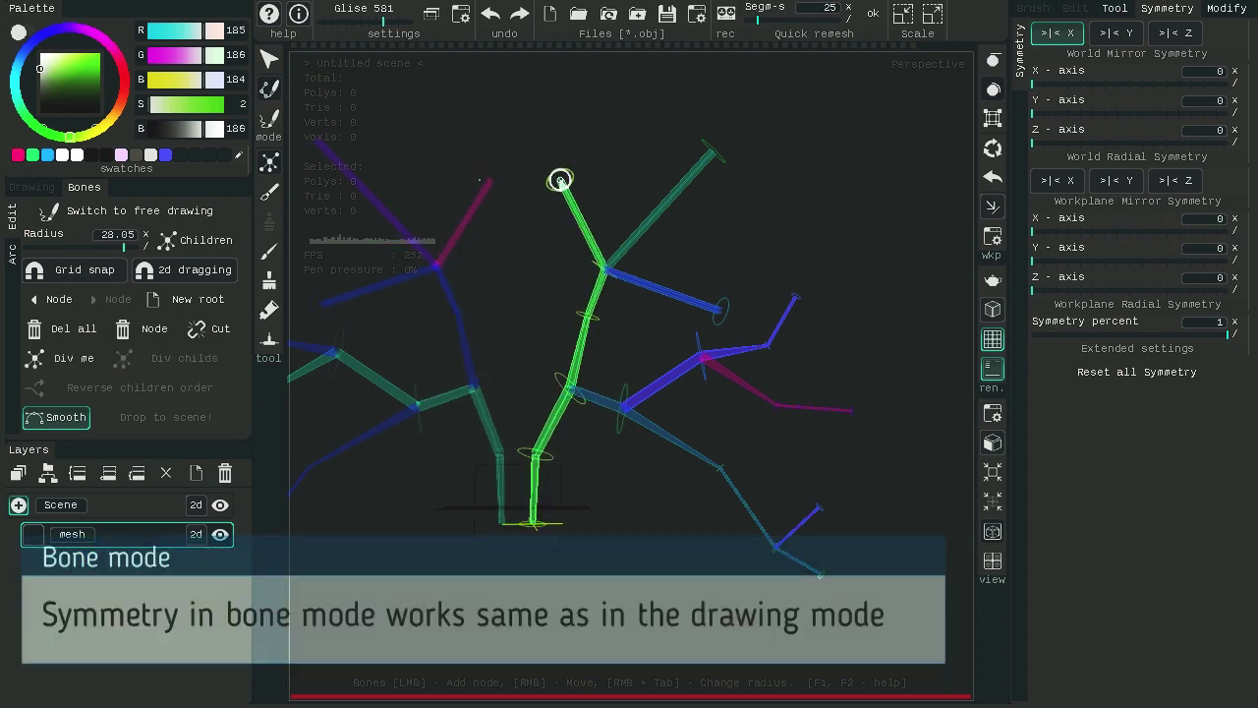
Step: Move the green root node, add world mirror symmetry along Z, and move the lower branch's purple end node
left_click_drag(689, 369, 688, 517, "alt")
right_click(611, 507)
left_click(1172, 40)
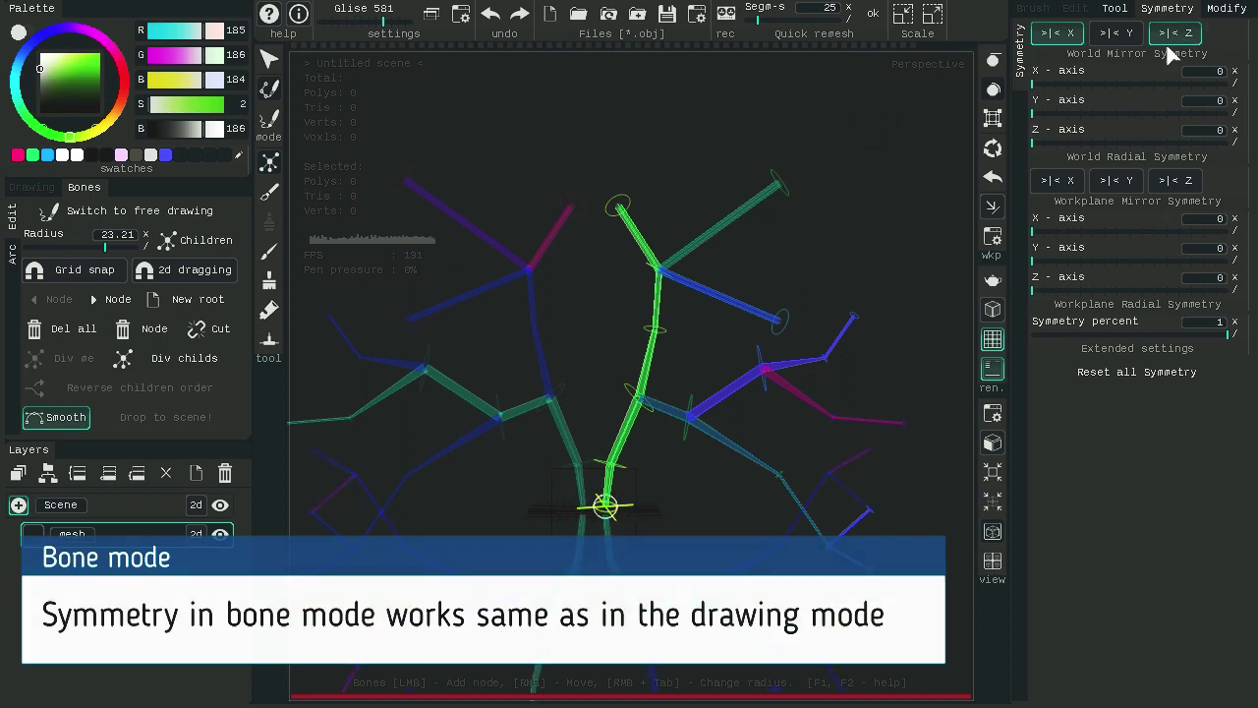
scroll(878, 404, "down", 3)
scroll(877, 407, "up", 2)
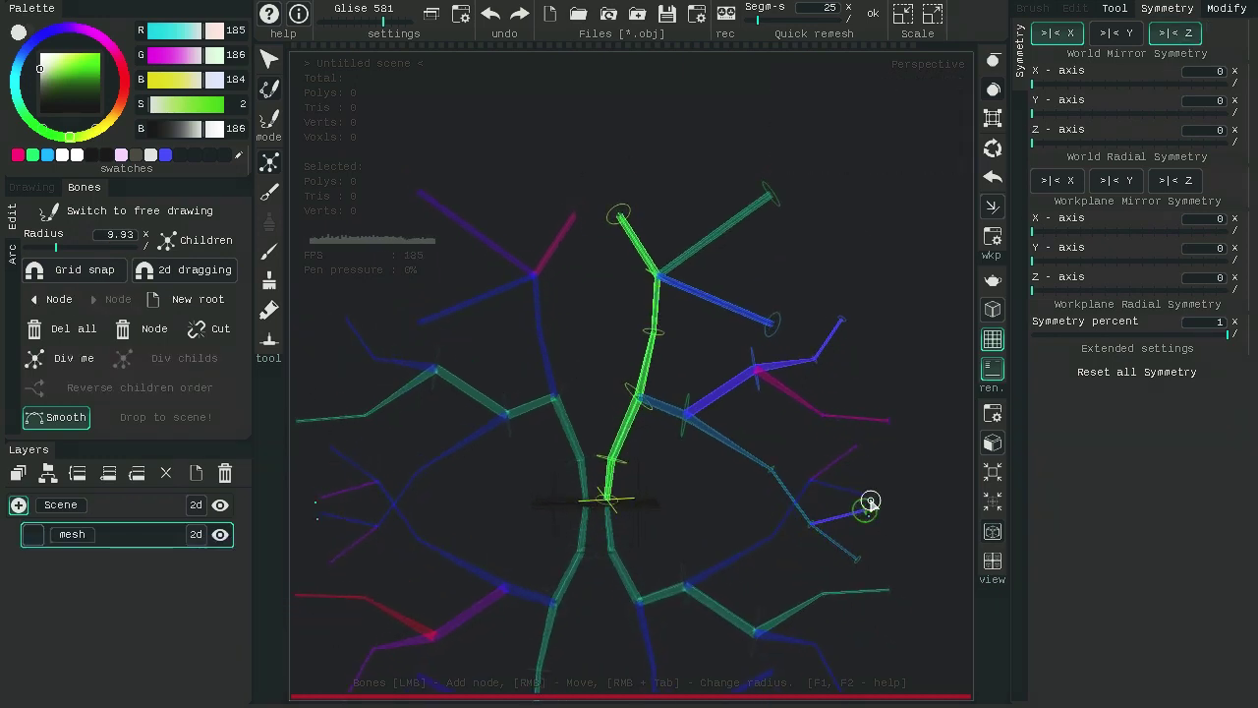
scroll(864, 511, "down", 2)
middle_click_drag(871, 537, 851, 533, "alt")
scroll(851, 532, "up", 2)
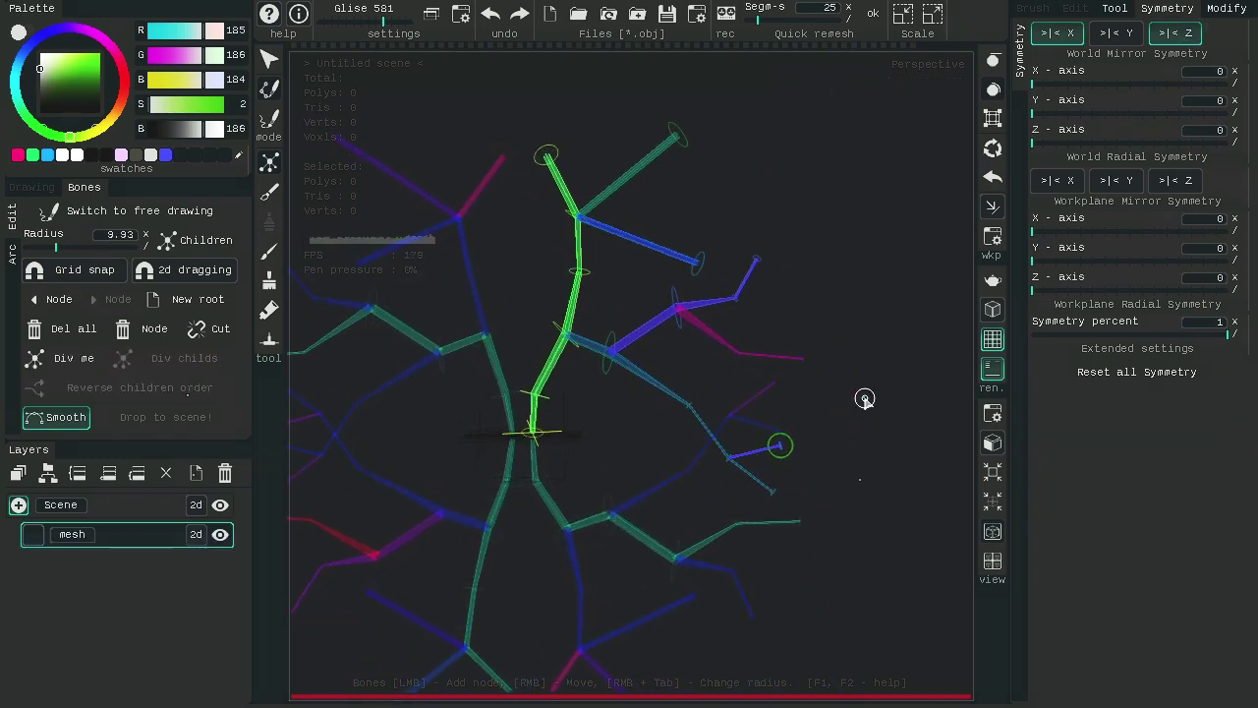
Step: Turn off world mirror symmetry along X and Z and adjust the position of the side branches' junction node
scroll(851, 413, "up", 1)
left_click(1059, 40)
left_click(1161, 40)
scroll(786, 295, "up", 3)
right_click_drag(595, 331, 602, 330)
scroll(620, 393, "down", 2)
middle_click_drag(620, 393, 609, 423, "alt")
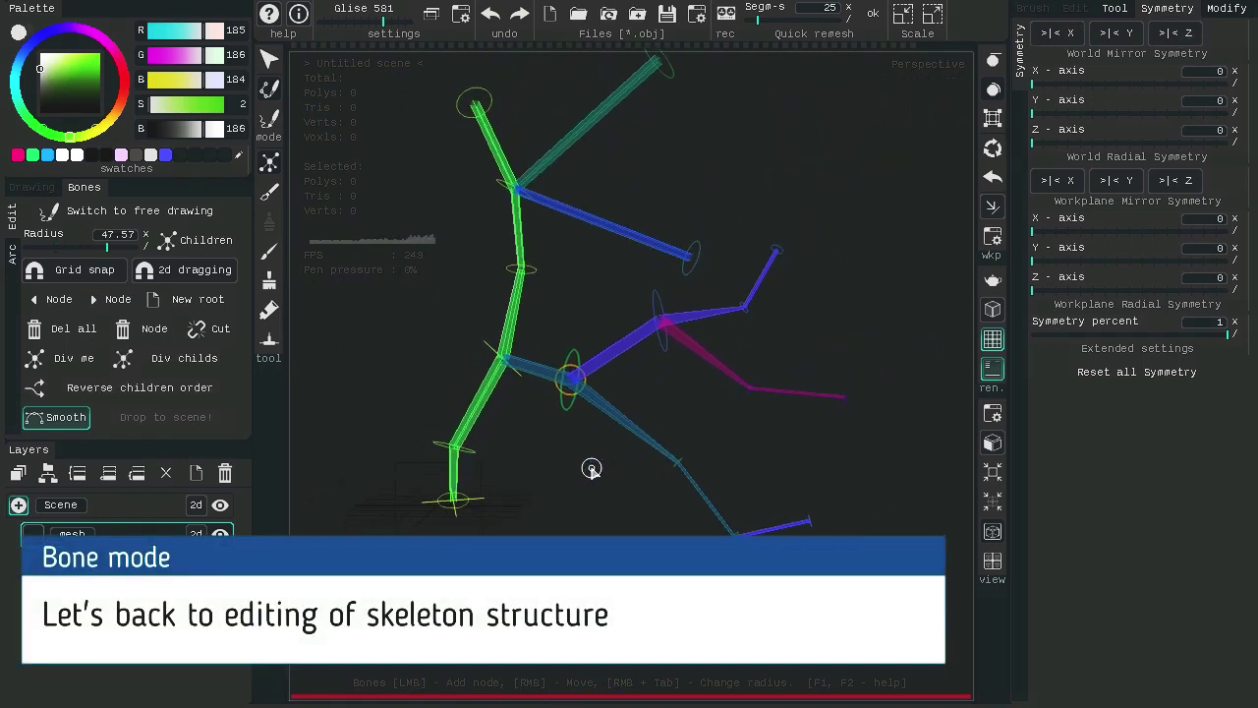
Step: Divide the junction node's child bones, adjust the new lower branch nodes, and delete the node inserted in the lower branch
scroll(601, 523, "up", 2)
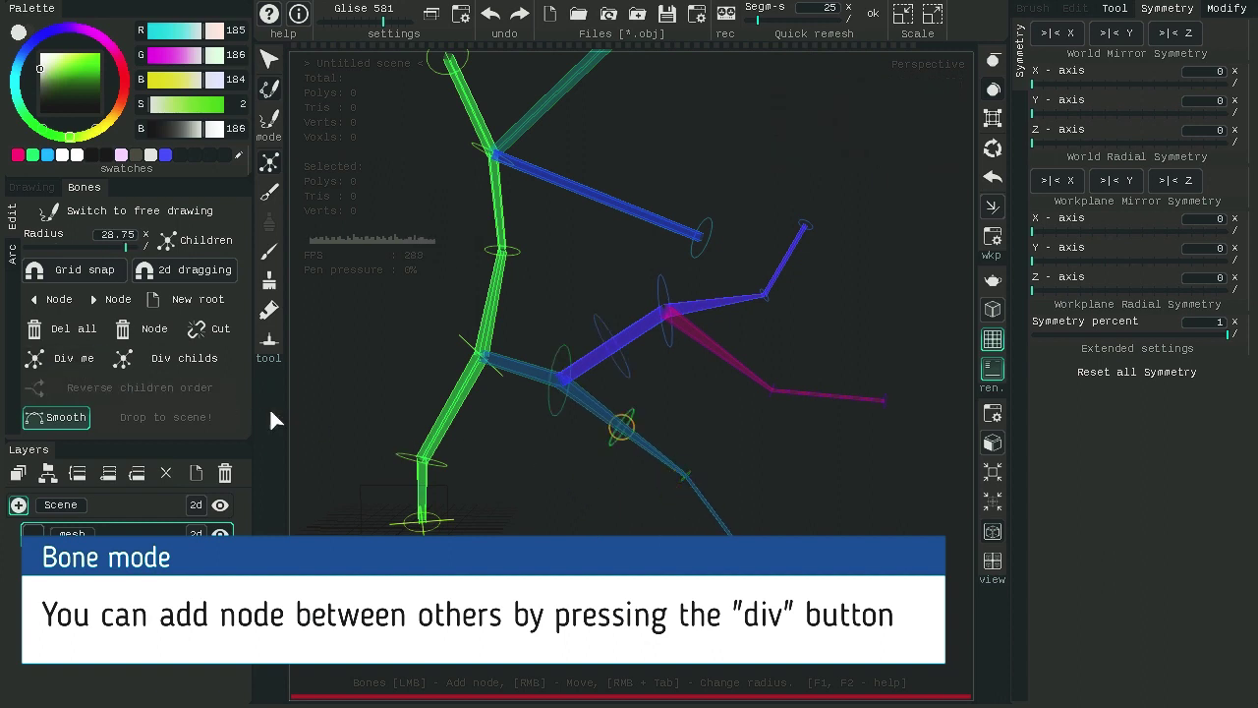
right_click_drag(634, 445, 623, 433)
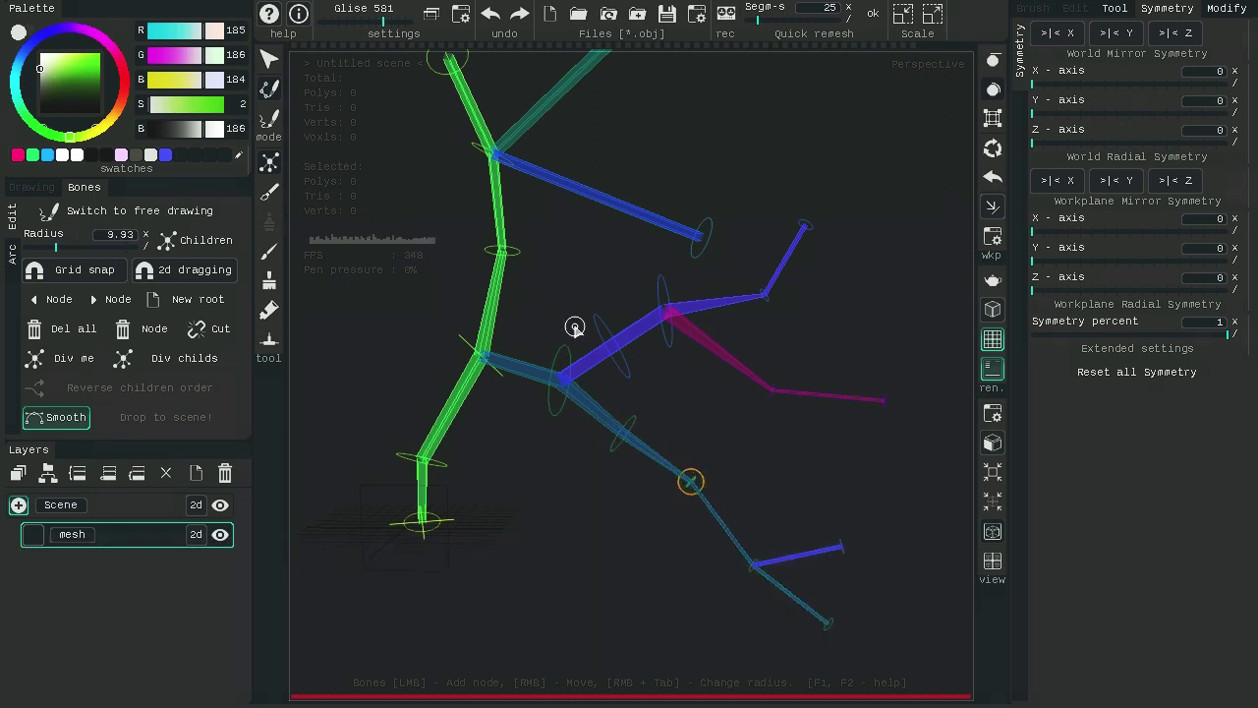
left_click(627, 426)
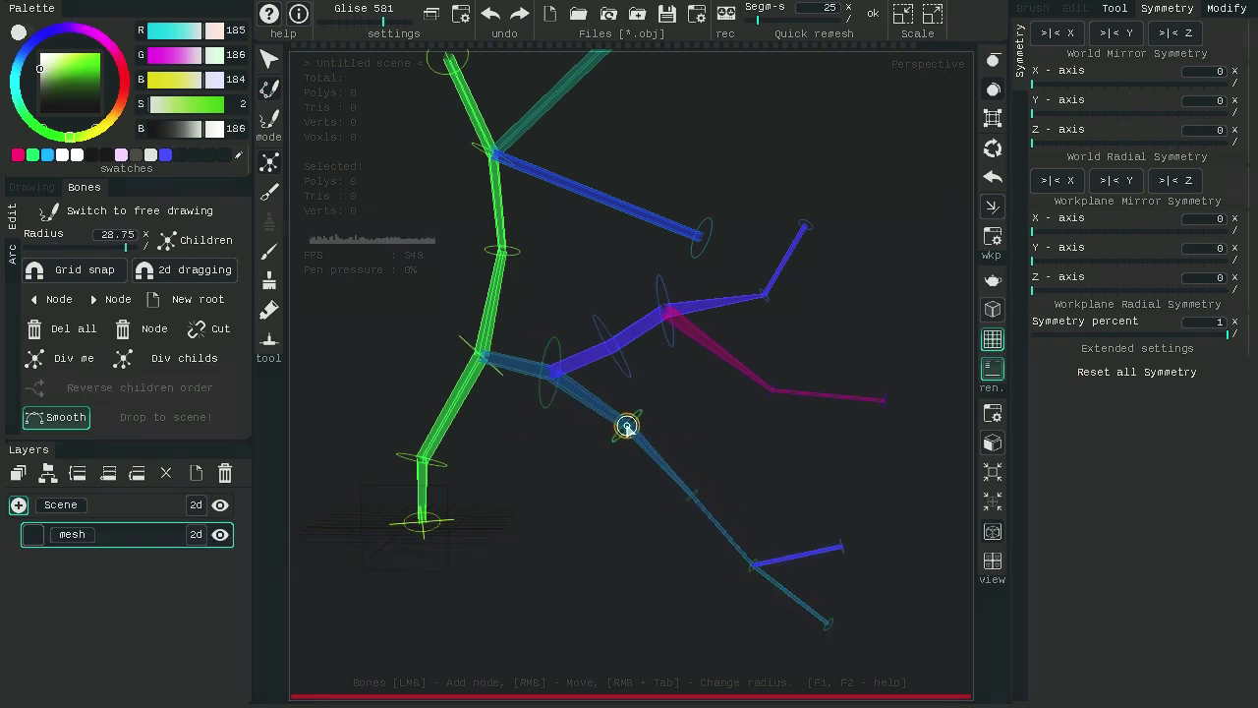
left_click(143, 334)
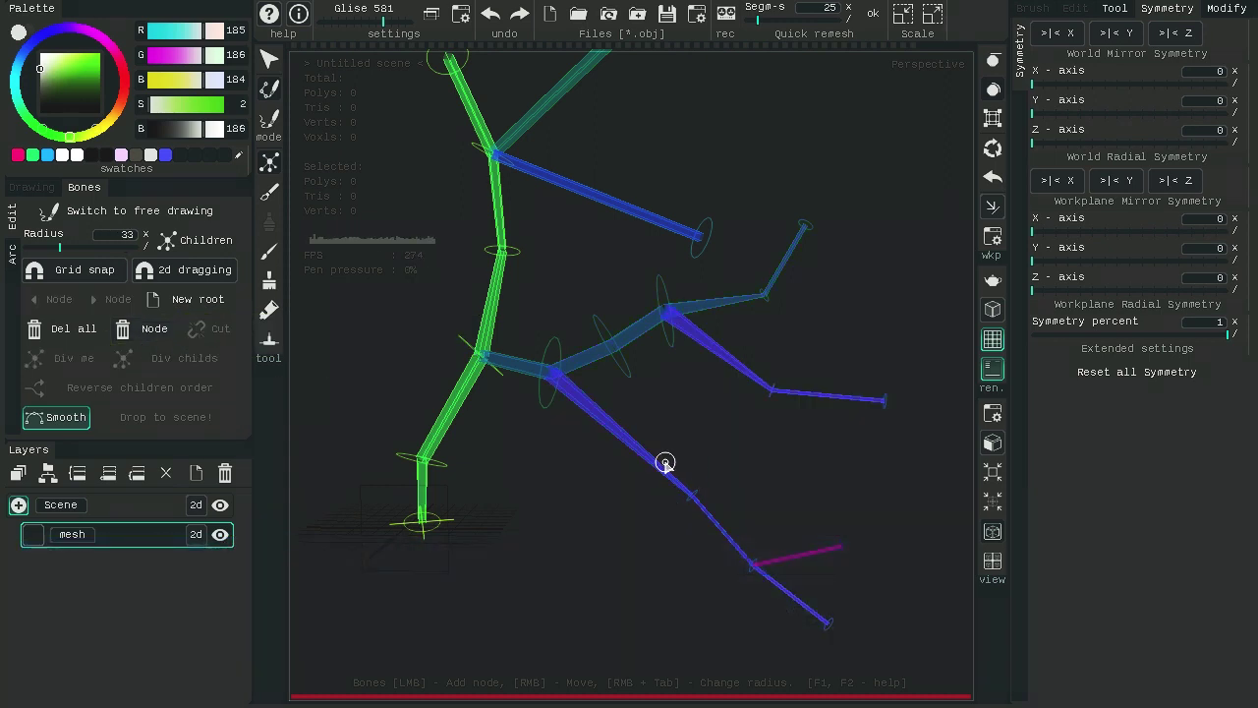
Step: Cut the skeleton at the side branches' junction node and move the separated parts' nodes apart
left_click(557, 381)
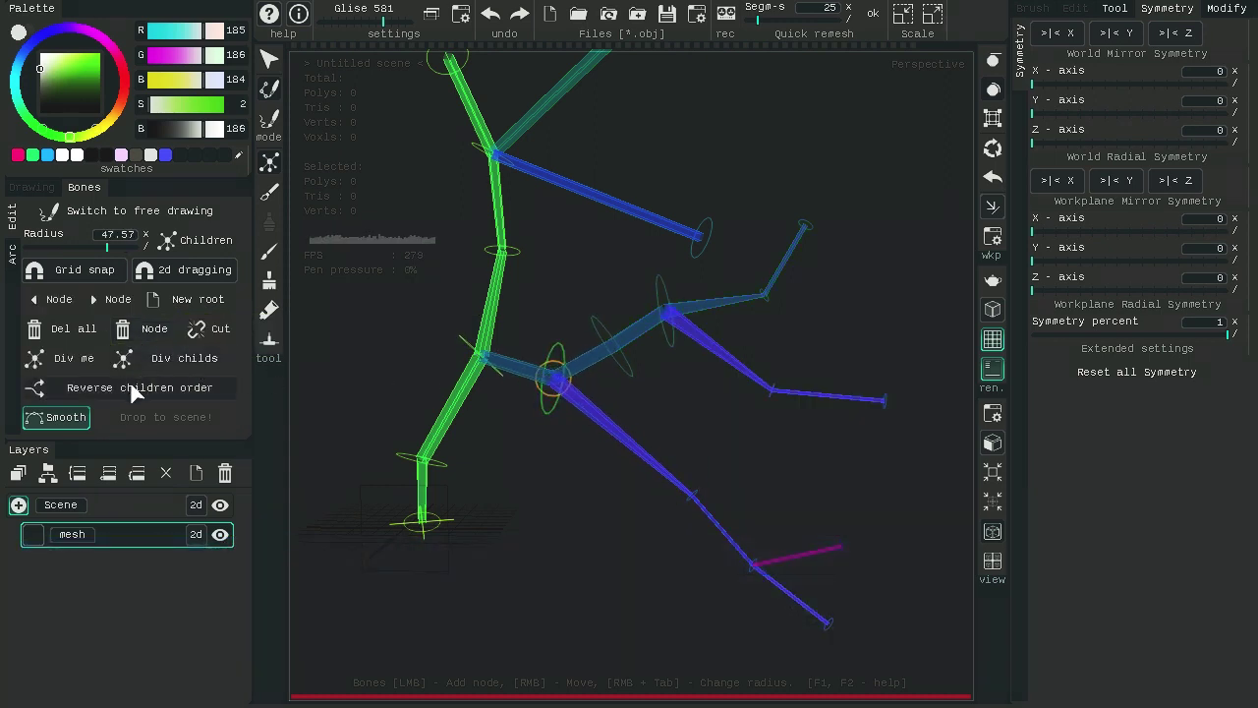
left_click(208, 332)
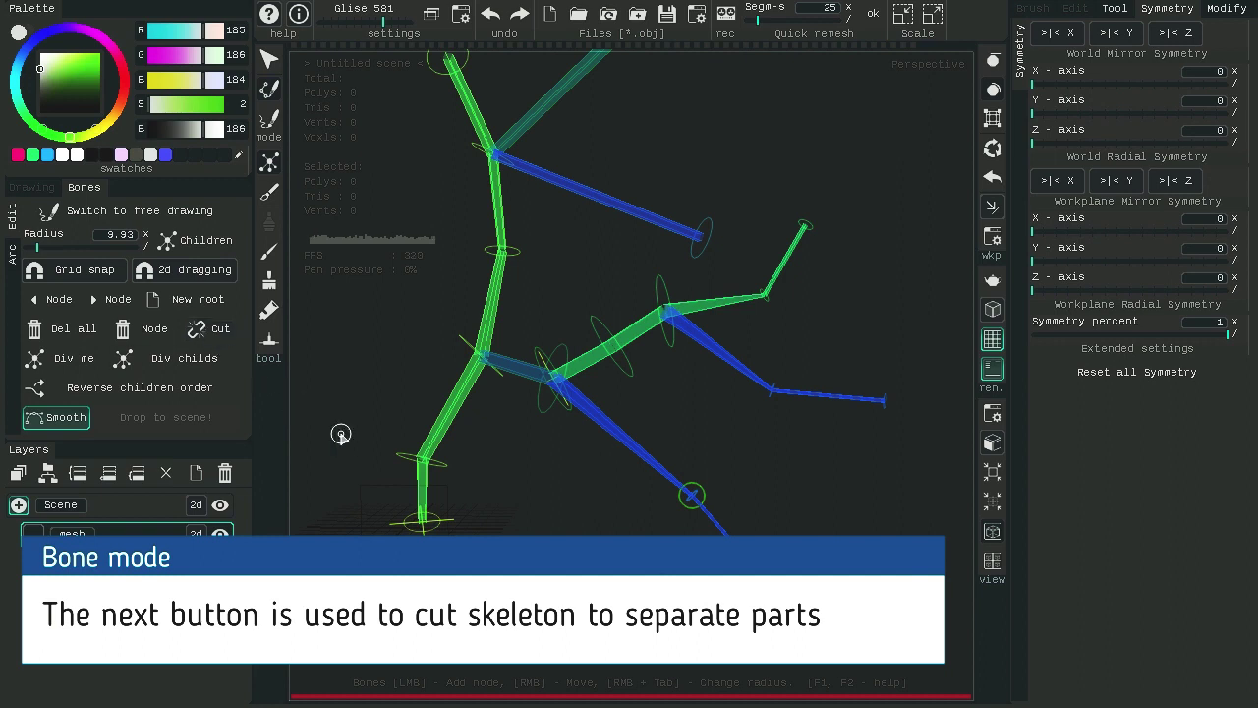
right_click_drag(611, 347, 607, 341)
right_click_drag(555, 377, 553, 403)
right_click_drag(607, 339, 622, 336)
right_click_drag(533, 343, 537, 331)
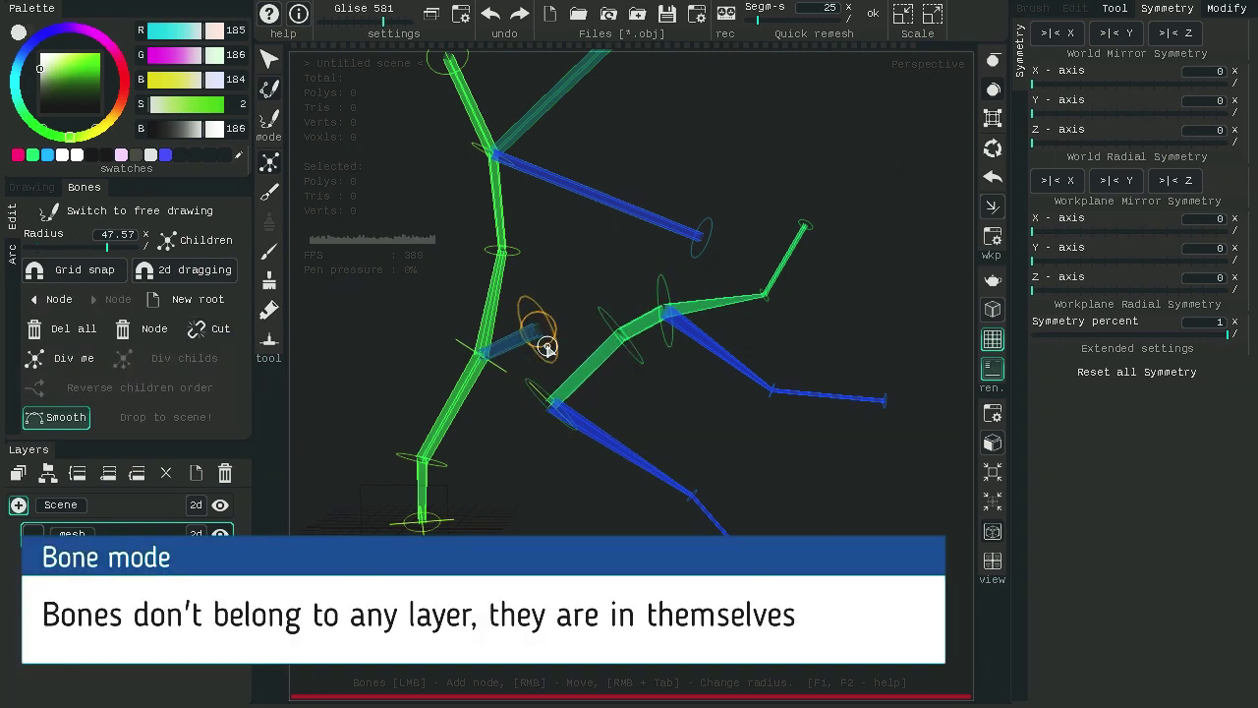
right_click_drag(553, 403, 572, 380)
right_click_drag(692, 494, 669, 495)
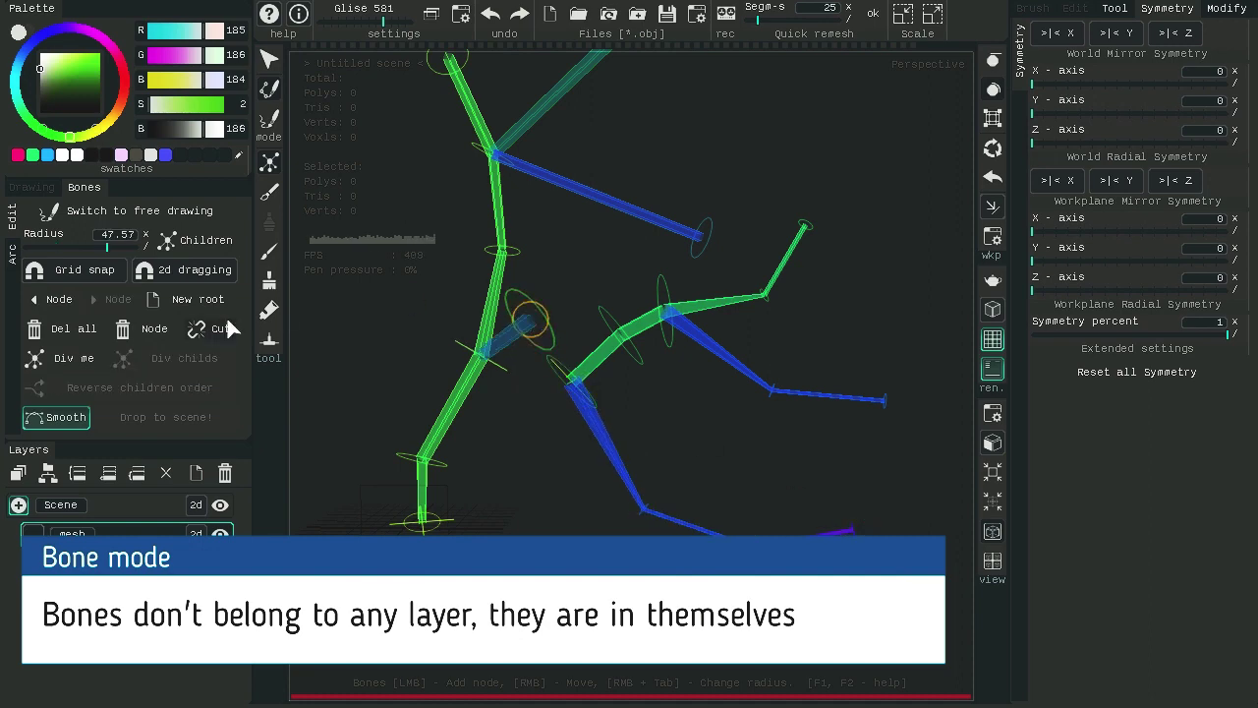
Step: Delete the leftover teal stub on the green trunk and select the detached part's root node
left_click_drag(550, 492, 694, 469, "alt")
key("Delete")
scroll(665, 454, "up", 1)
left_click(519, 407)
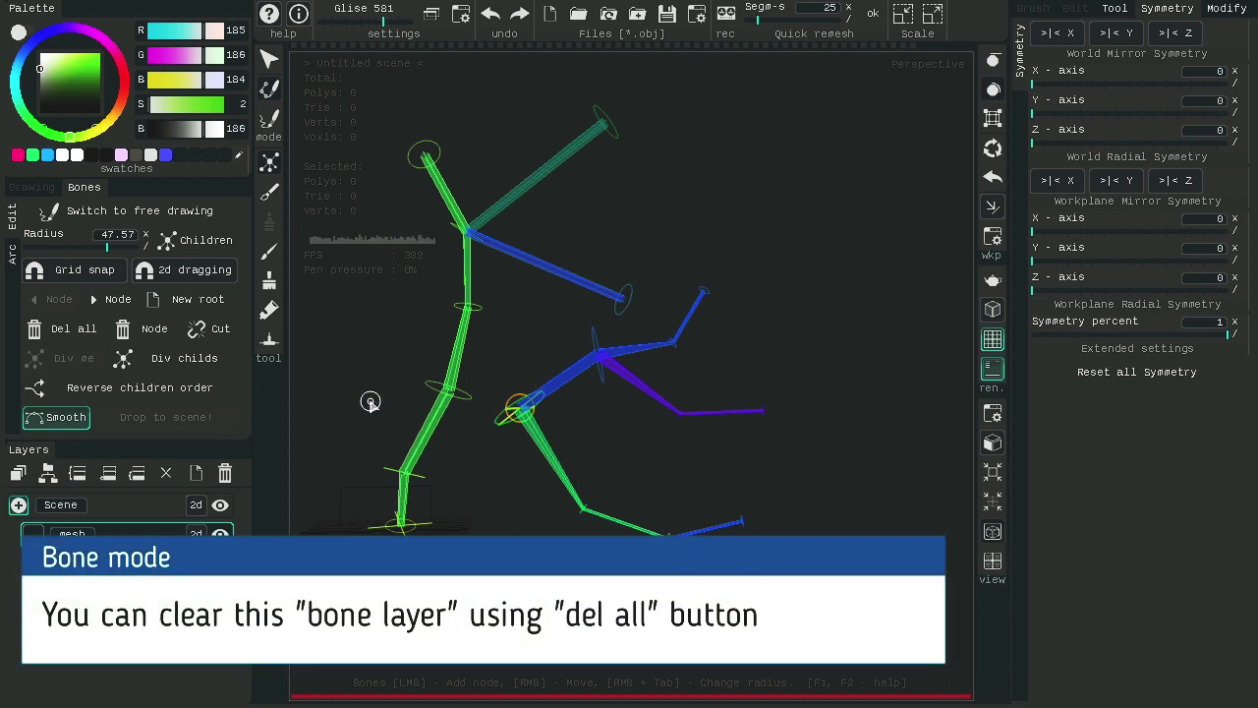
Step: Delete all bones and build a new chain of four nodes rising and curving to one side
left_click(92, 334)
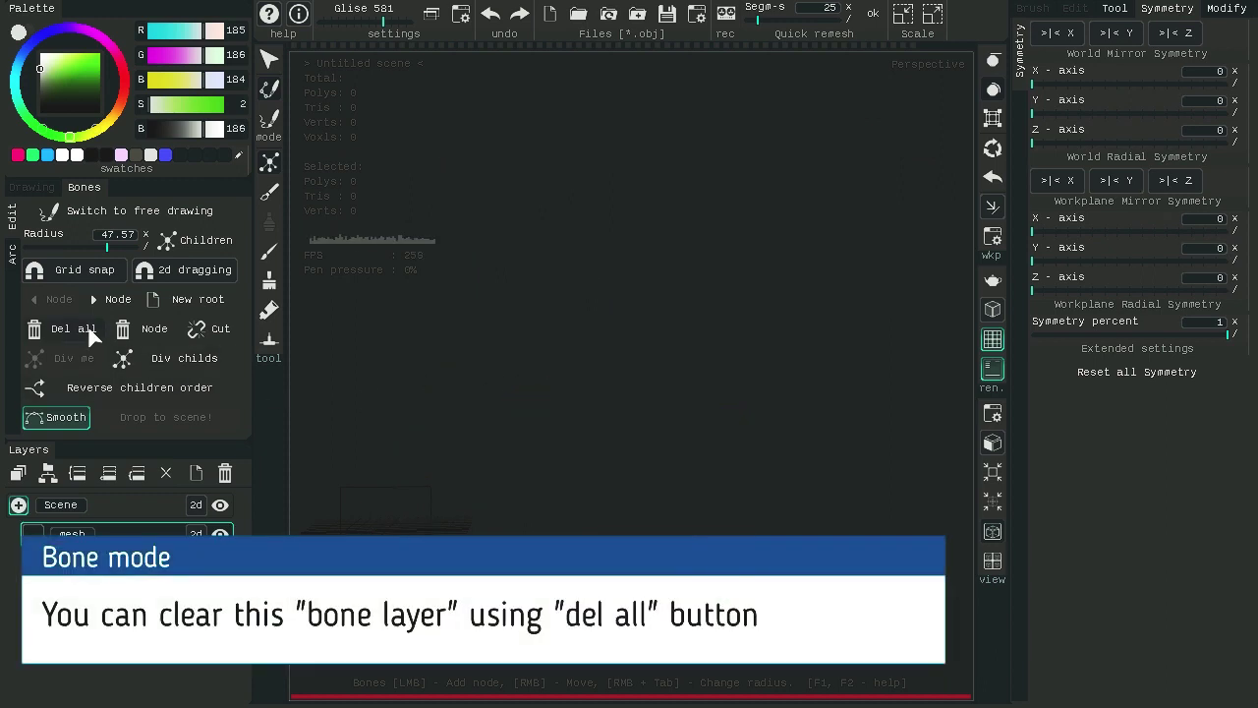
right_click_drag(658, 362, 662, 409, "alt")
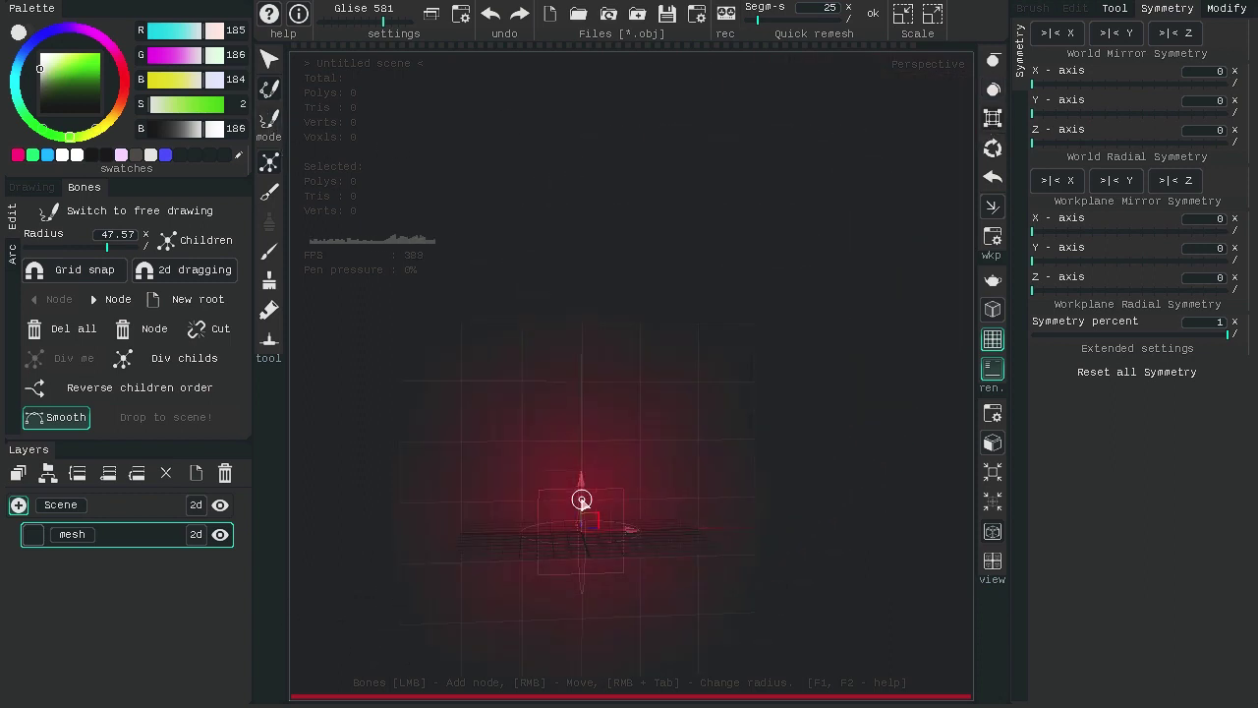
left_click(482, 568)
left_click(488, 412)
left_click(626, 285)
left_click(818, 257)
right_click_drag(688, 360, 679, 424, "alt")
middle_click_drag(679, 424, 614, 456, "alt")
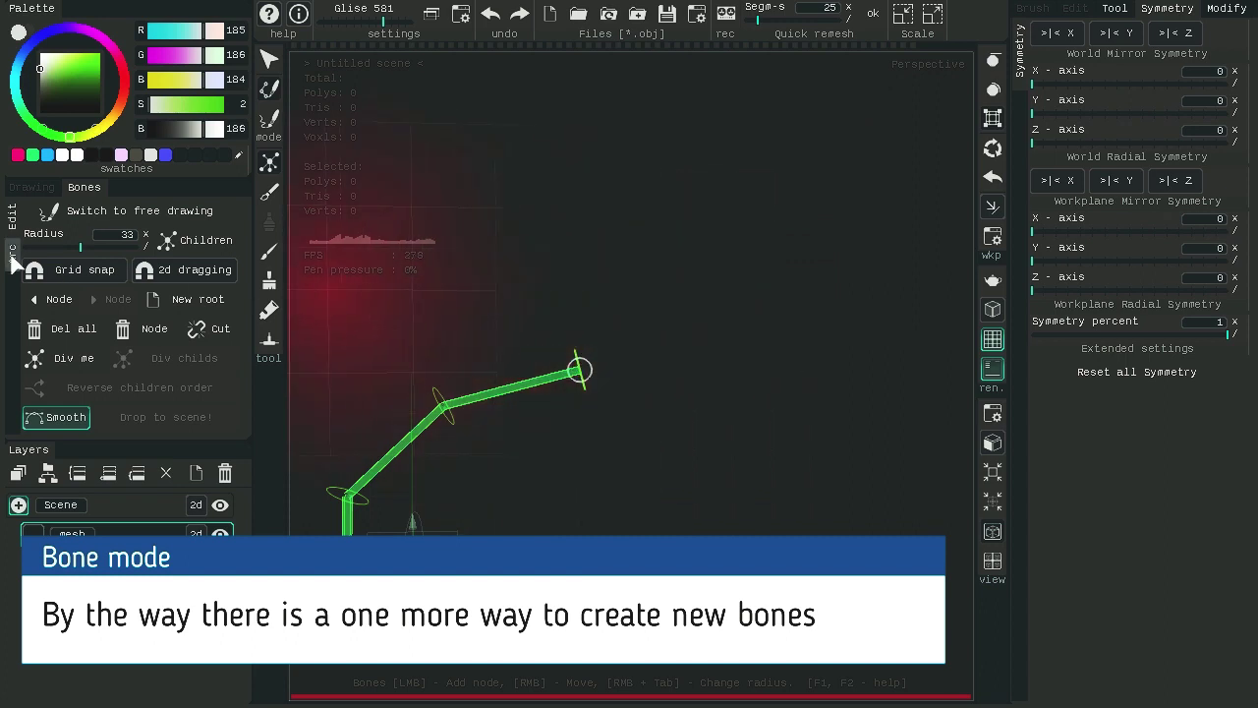
Step: Set up an arc continuing from the chain's end with length 400, 6 segments and a bend of 90
left_click(12, 253)
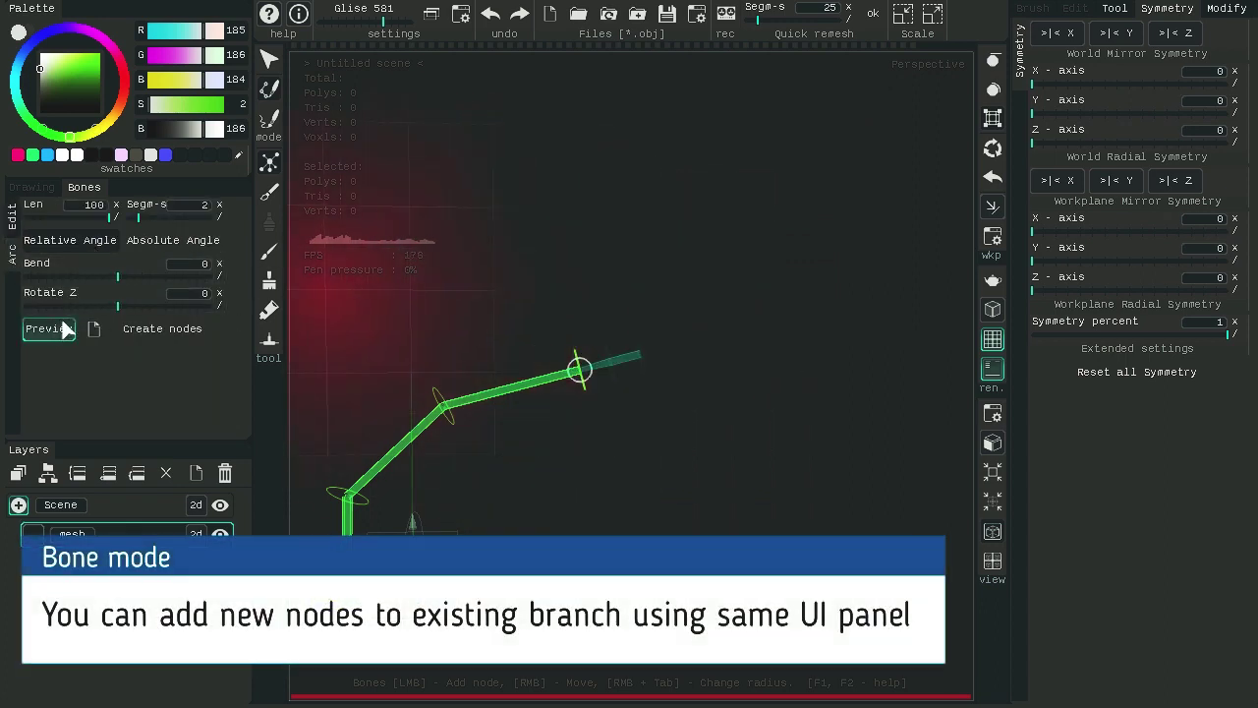
left_click(116, 205)
left_click(116, 205)
left_click_drag(579, 405, 582, 361, "alt")
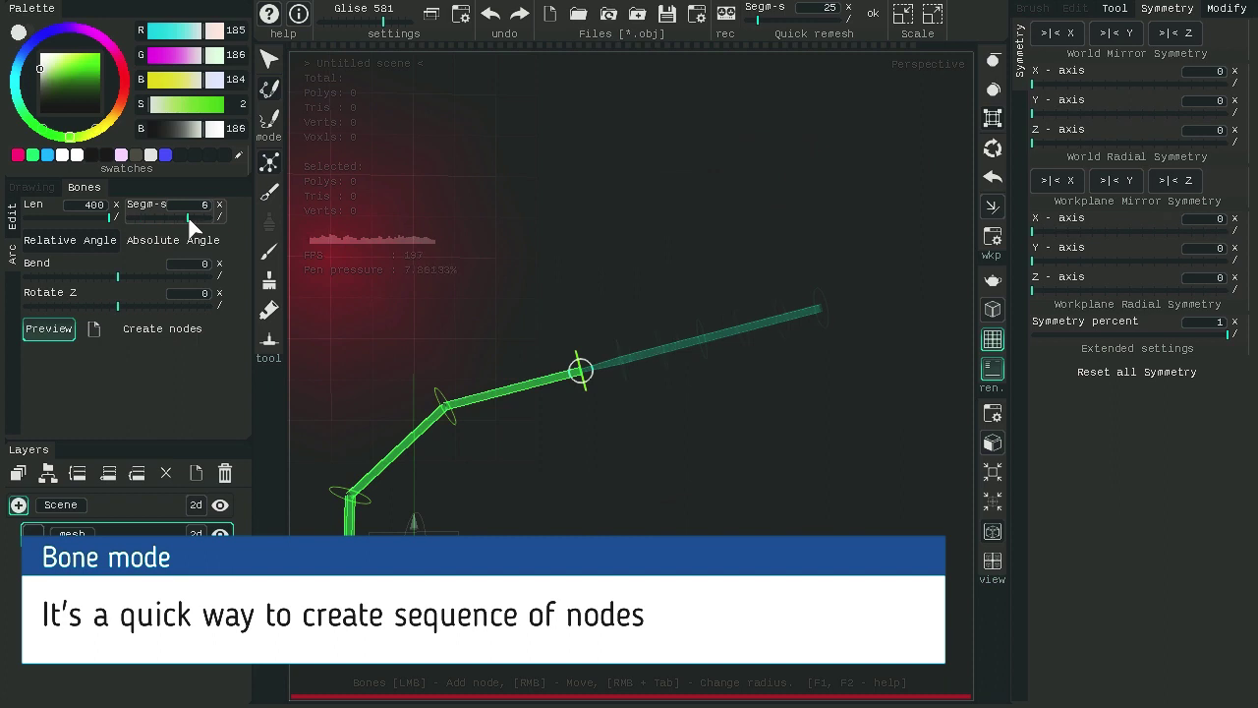
left_click_drag(118, 276, 180, 278)
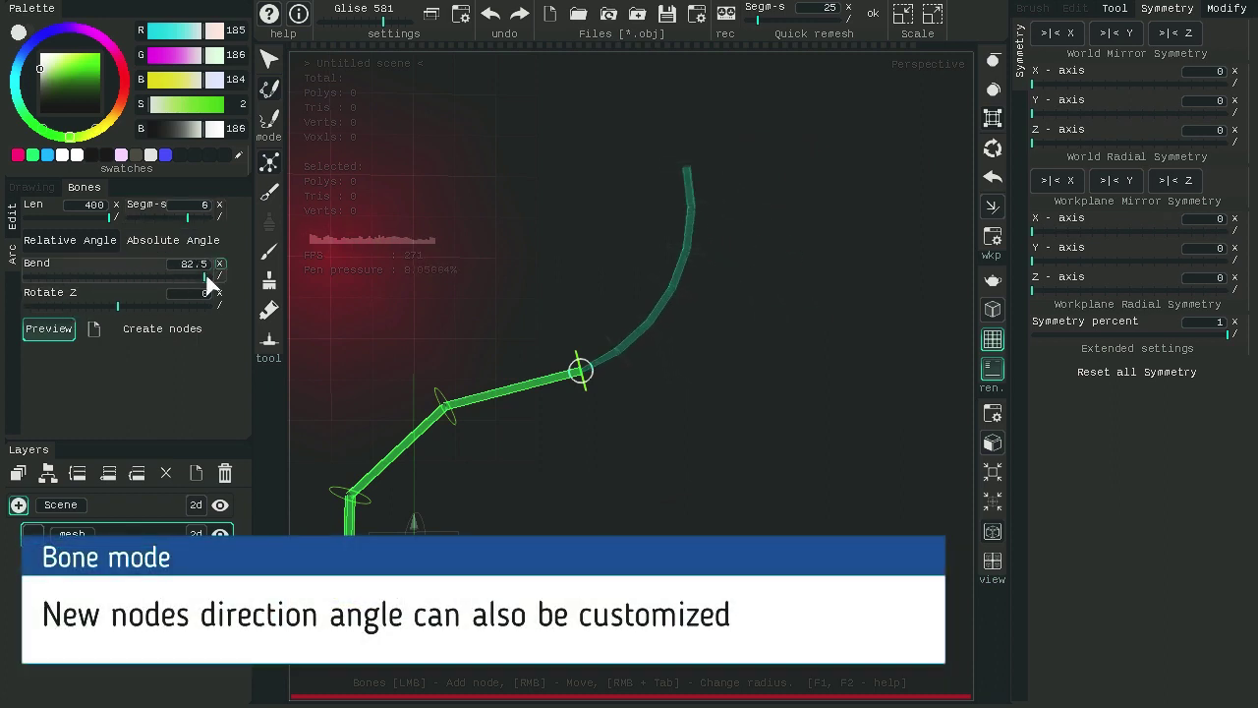
left_click_drag(610, 292, 299, 356, "alt")
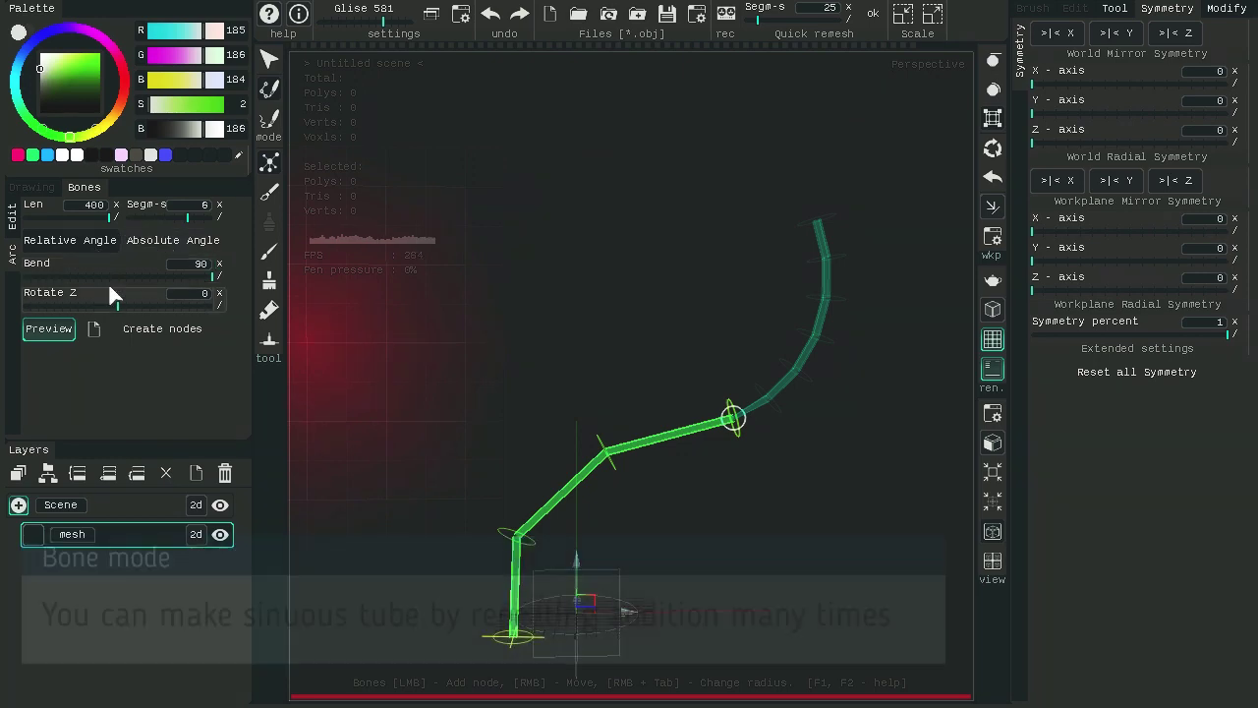
Step: Create the arc's nodes at the chain's end and append a second arc of nodes after them
left_click(130, 328)
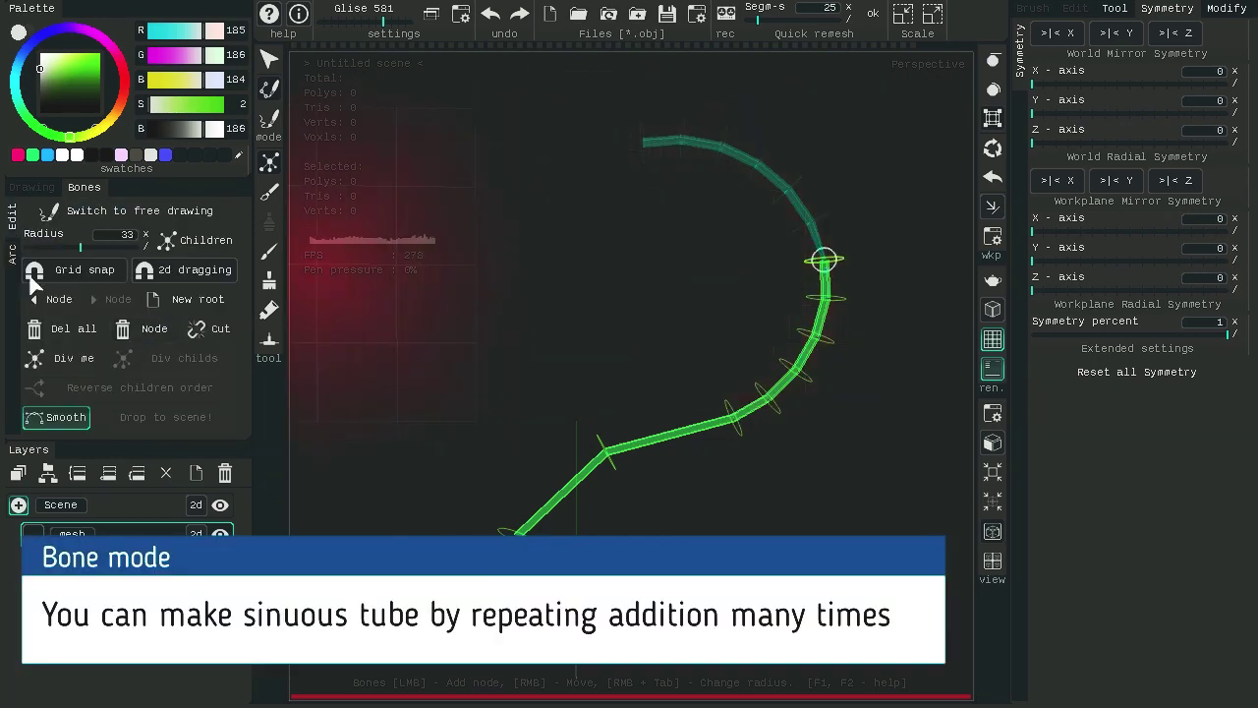
left_click(643, 142)
scroll(365, 313, "down", 2)
Step: Delete all bones to empty the scene
left_click(74, 328)
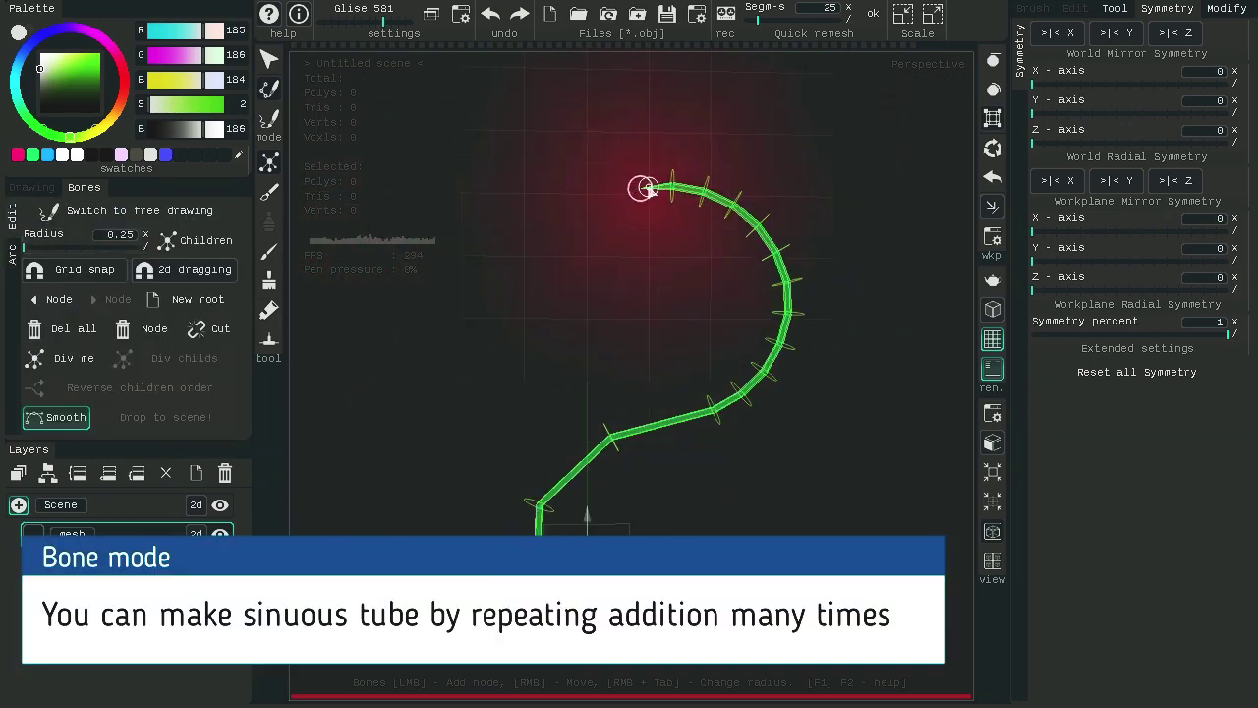
middle_click_drag(656, 396, 593, 390, "alt")
scroll(593, 390, "up", 1)
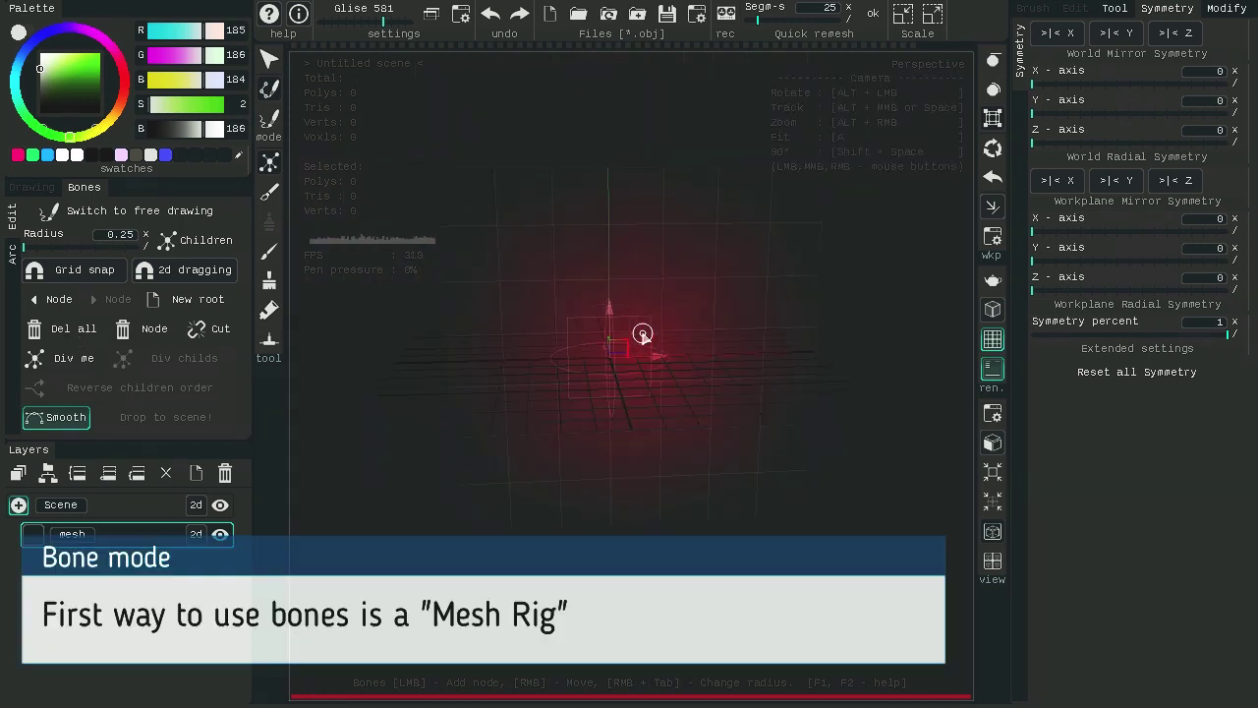
Step: Display the mesh rigging tools and open the round-topped pedestal model
left_click(1115, 8)
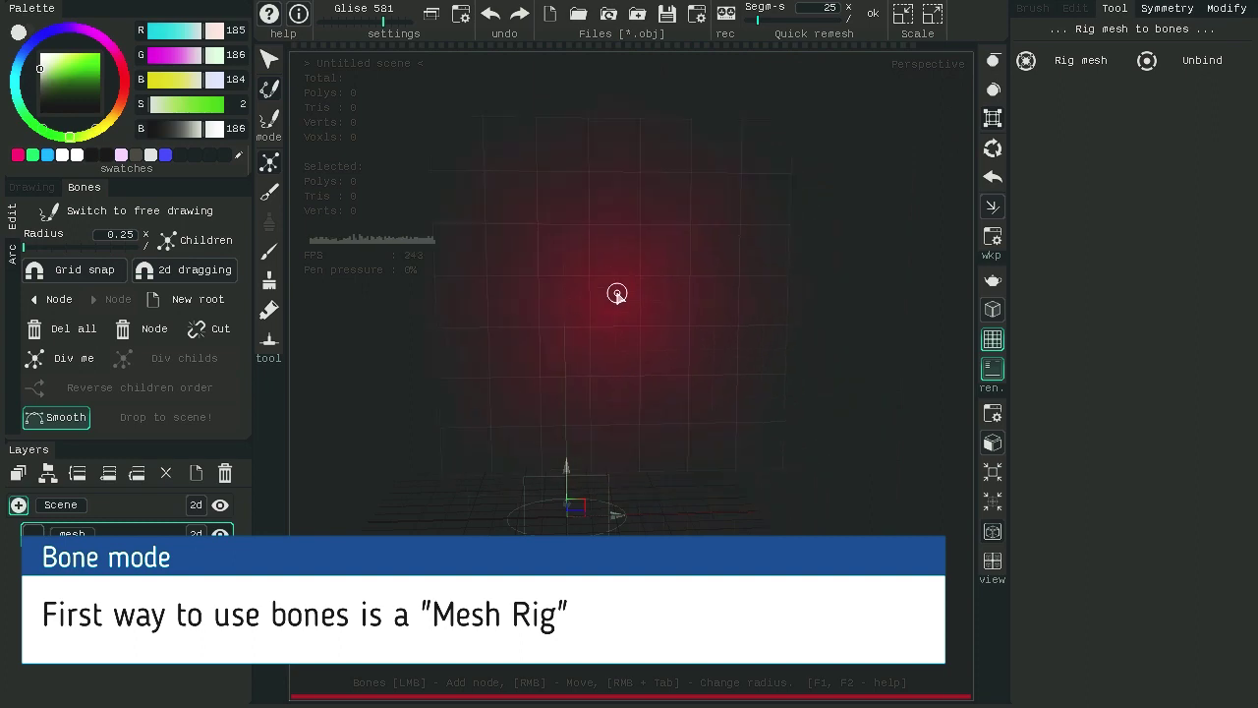
left_click(608, 14)
double_click(212, 411)
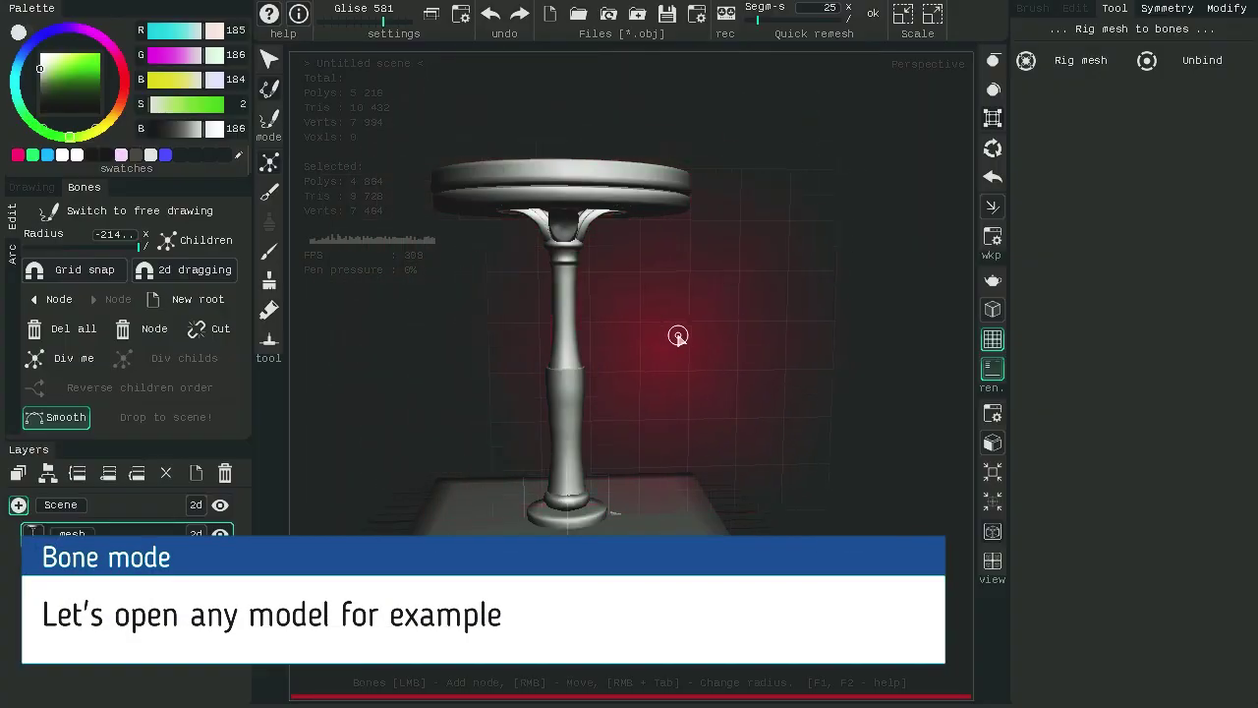
Step: Draw a vertical chain of bones through the pedestal's column from its base up to the round top, snapped to the grid
right_click_drag(710, 319, 702, 375, "alt")
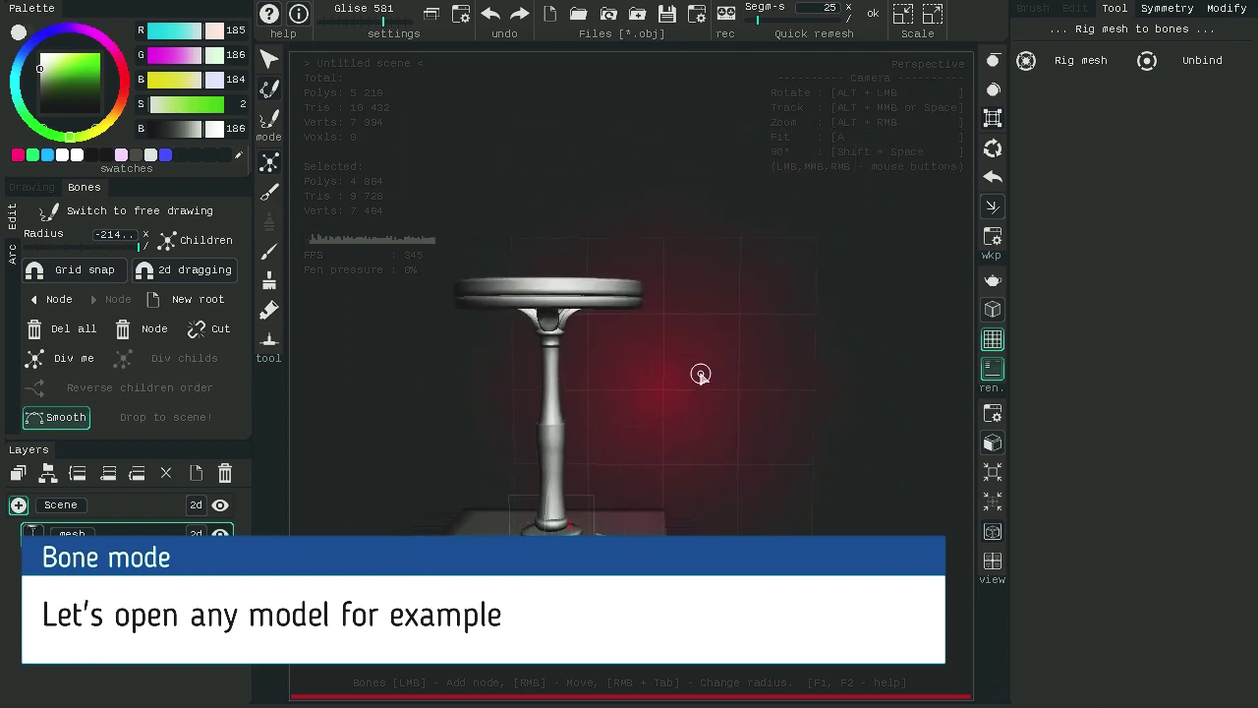
middle_click_drag(701, 375, 757, 292, "alt")
right_click_drag(712, 389, 725, 295, "alt")
middle_click_drag(725, 270, 730, 331, "alt")
right_click_drag(729, 369, 721, 343, "alt")
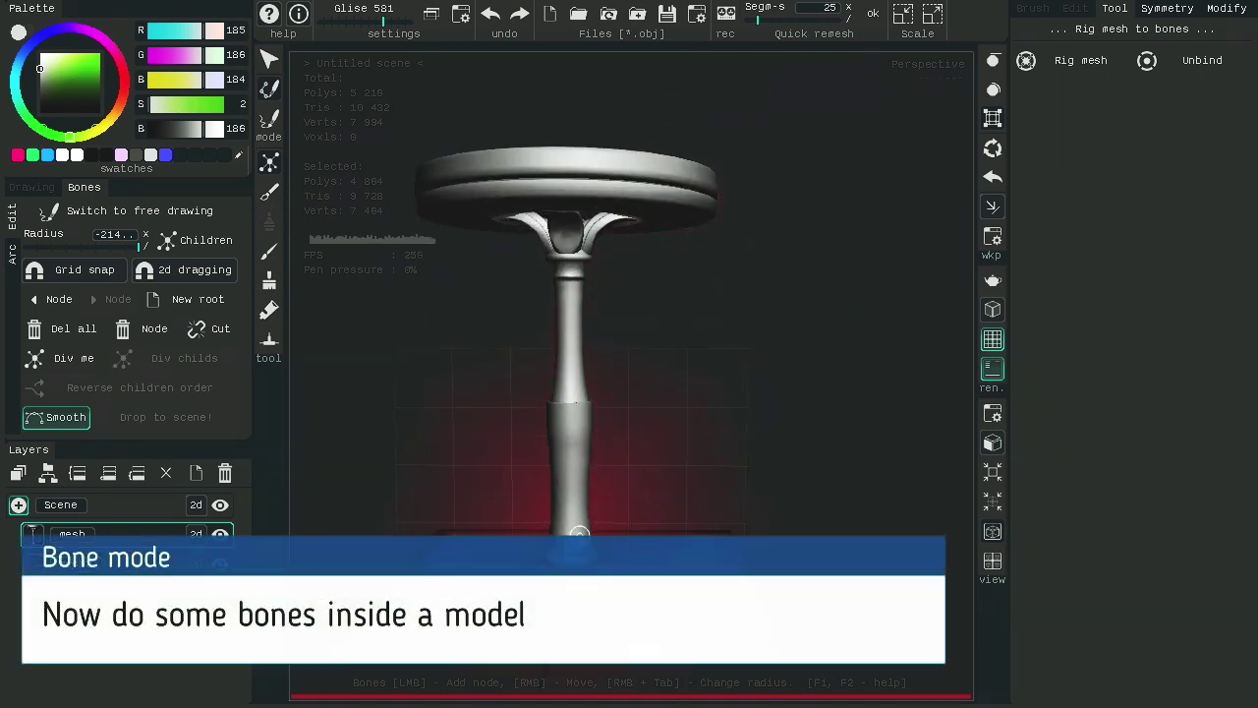
left_click(572, 548)
left_click(571, 438)
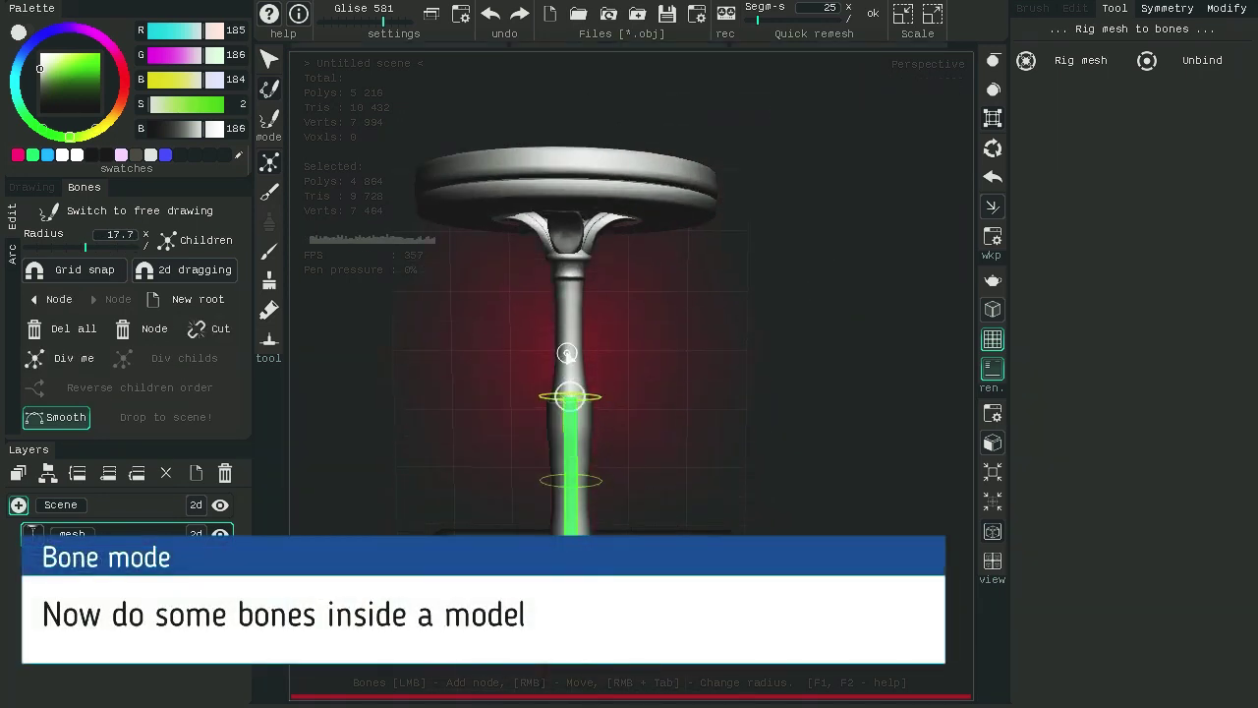
left_click(570, 226)
middle_click_drag(651, 224, 737, 238, "alt")
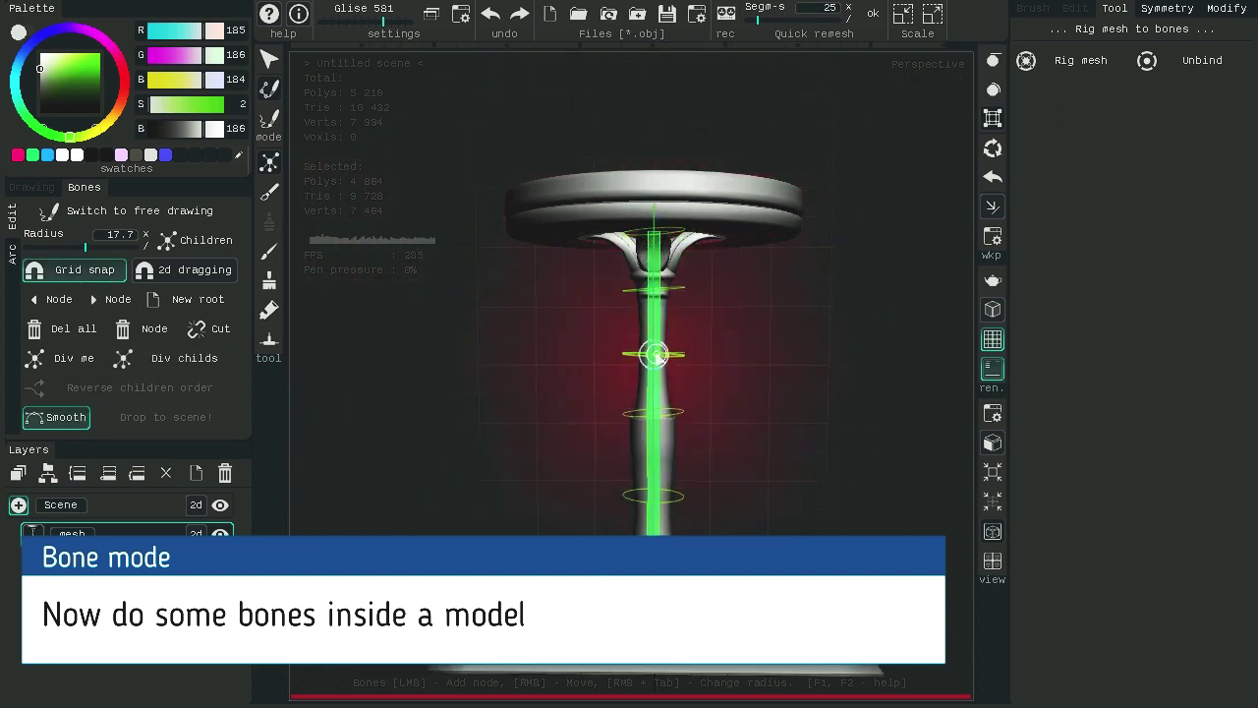
Step: Rig the pedestal mesh to the bones and shift the column's middle nodes sideways to bend it
right_click_drag(758, 430, 784, 428, "alt")
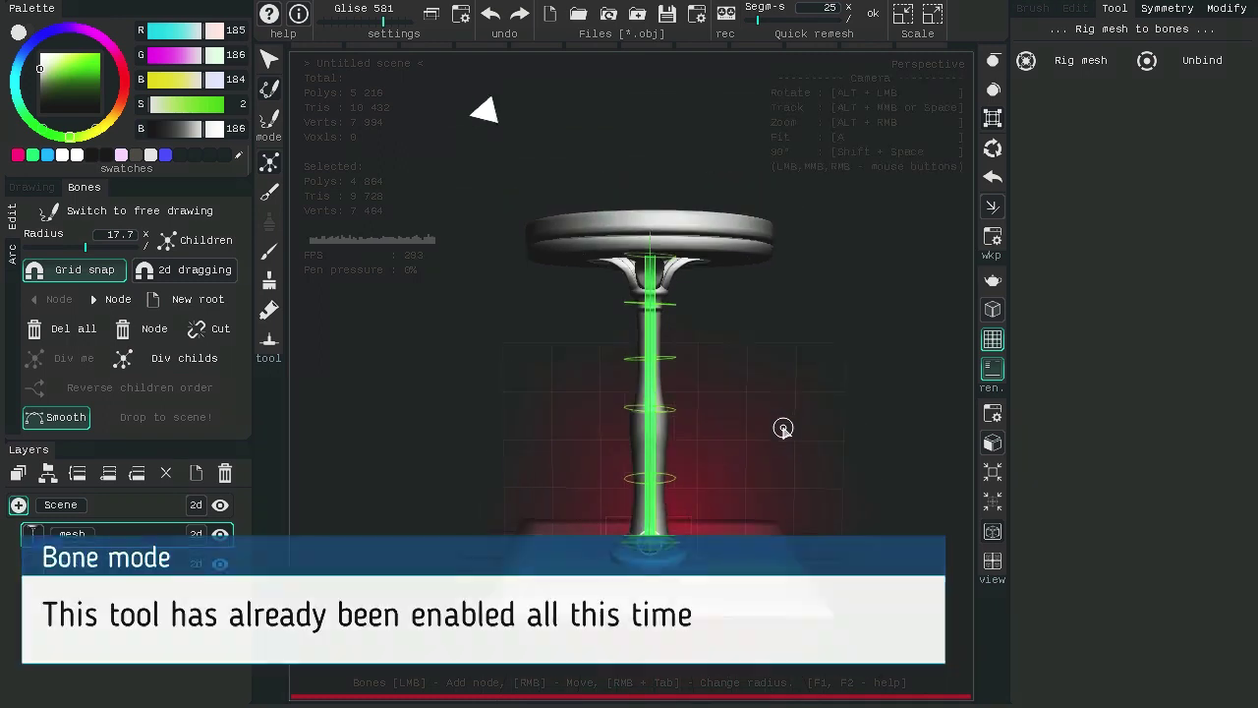
scroll(767, 408, "up", 3)
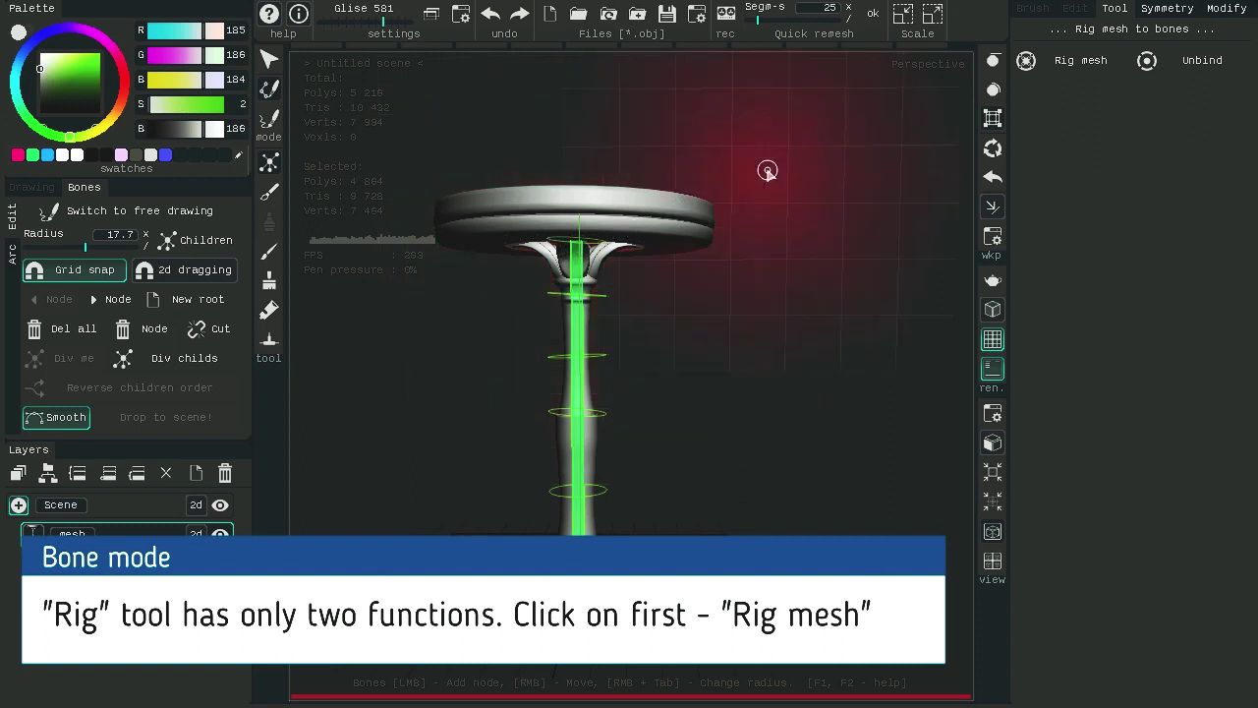
left_click(1039, 61)
right_click_drag(579, 353, 617, 351)
right_click_drag(580, 418, 617, 422)
mouse_move(582, 498)
right_mouse_down()
mouse_move(596, 498)
mouse_move(571, 486)
right_mouse_up()
right_click_drag(618, 352, 618, 353)
right_click_drag(617, 421, 620, 428)
middle_click_drag(734, 384, 706, 348)
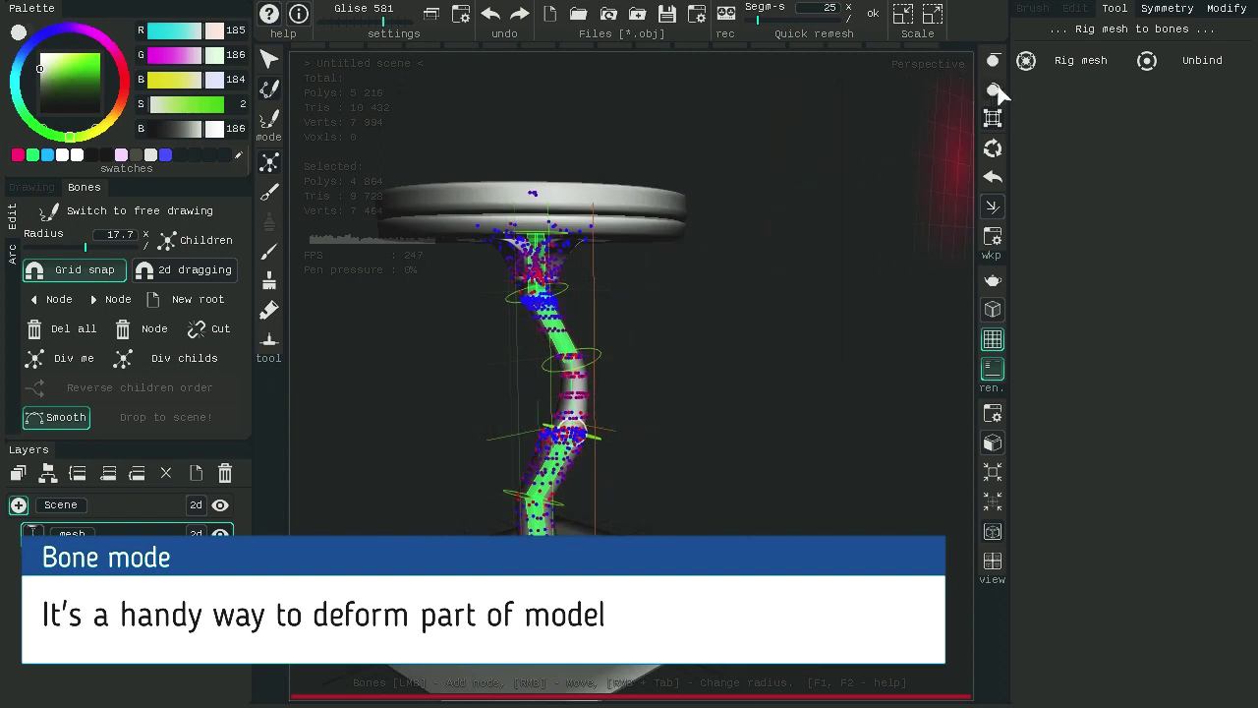
Step: Turn off the workplane and grid snapping, and move the column's nodes in 3D to refine the bend
middle_click_drag(614, 365, 577, 318)
left_click(84, 268)
middle_click_drag(686, 324, 717, 354)
mouse_move(574, 442)
right_mouse_down()
mouse_move(558, 450)
mouse_move(572, 444)
right_mouse_up()
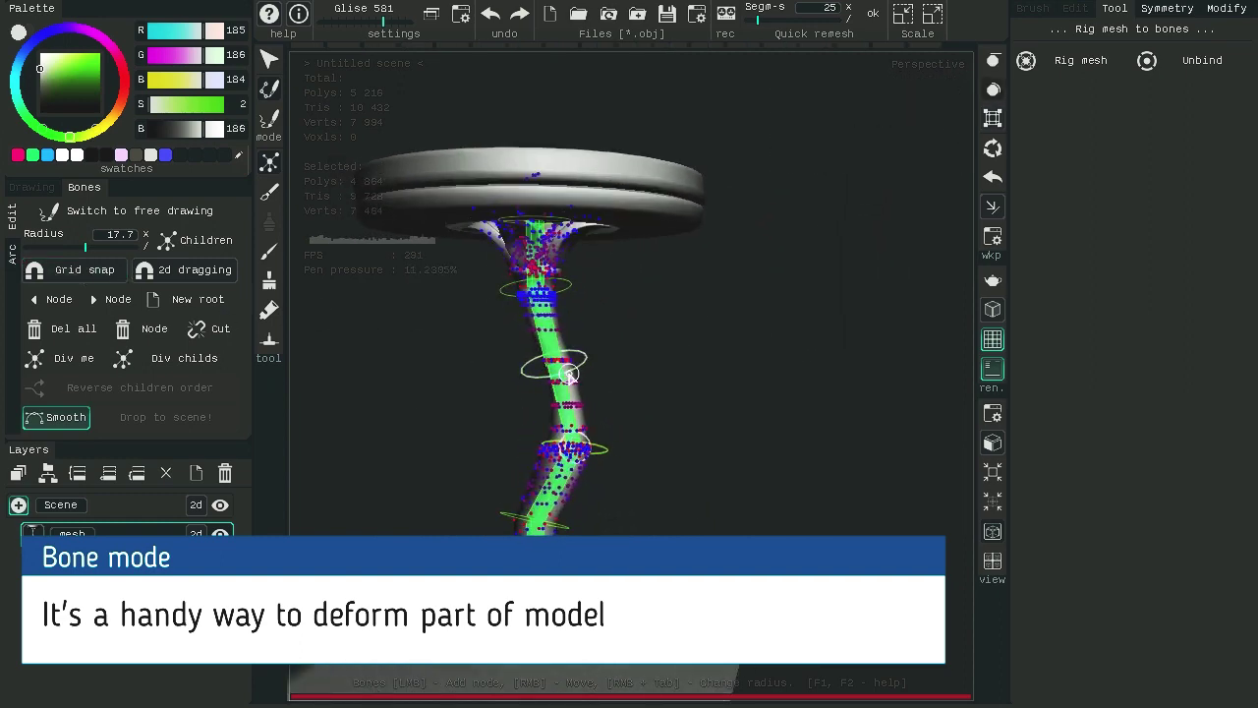
right_click_drag(570, 395, 541, 367)
left_click_drag(726, 391, 696, 389, "alt")
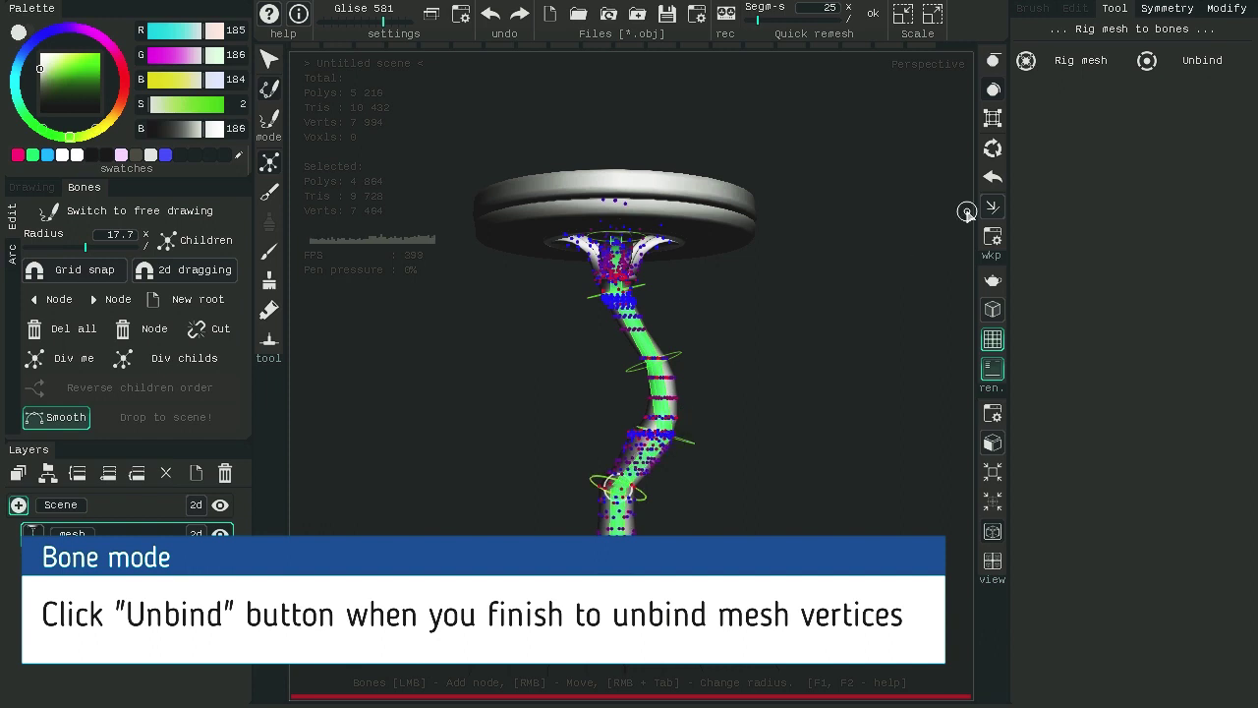
Step: Unbind the mesh vertices from the bones and delete all bones
left_click(1183, 59)
right_click_drag(886, 233, 868, 323, "alt")
left_click_drag(757, 369, 777, 407, "alt")
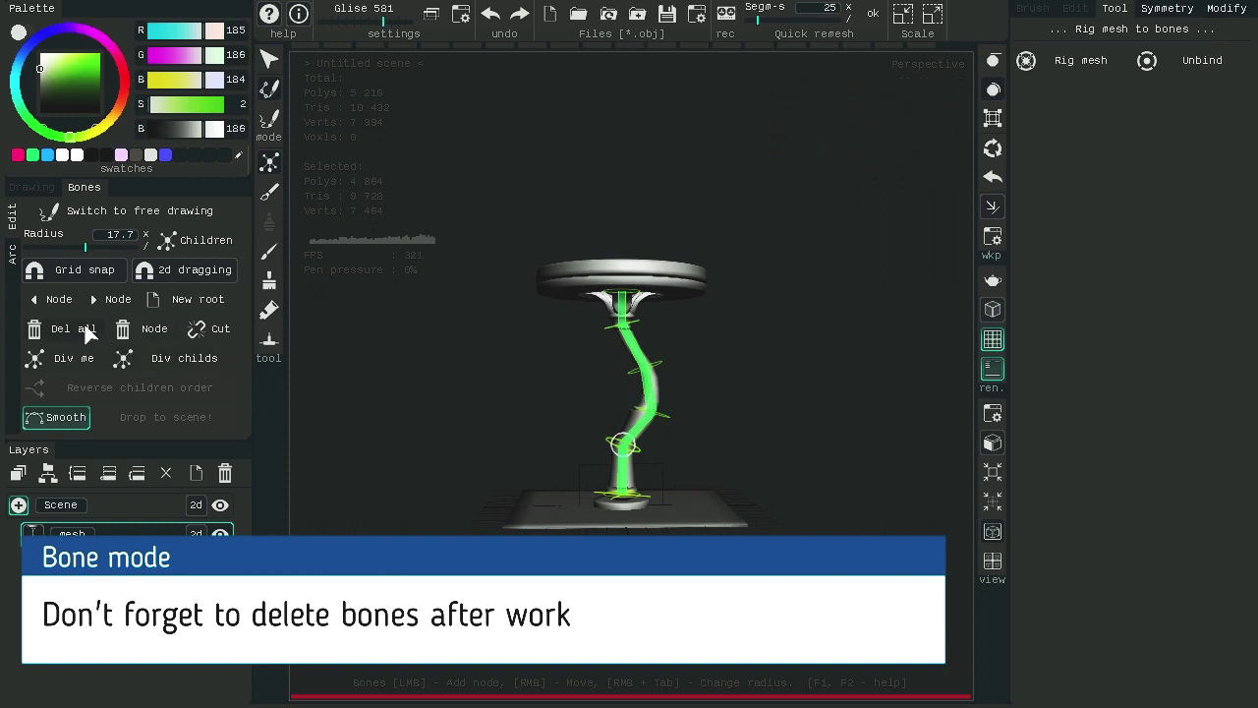
left_click(84, 330)
left_click_drag(746, 317, 766, 385, "alt")
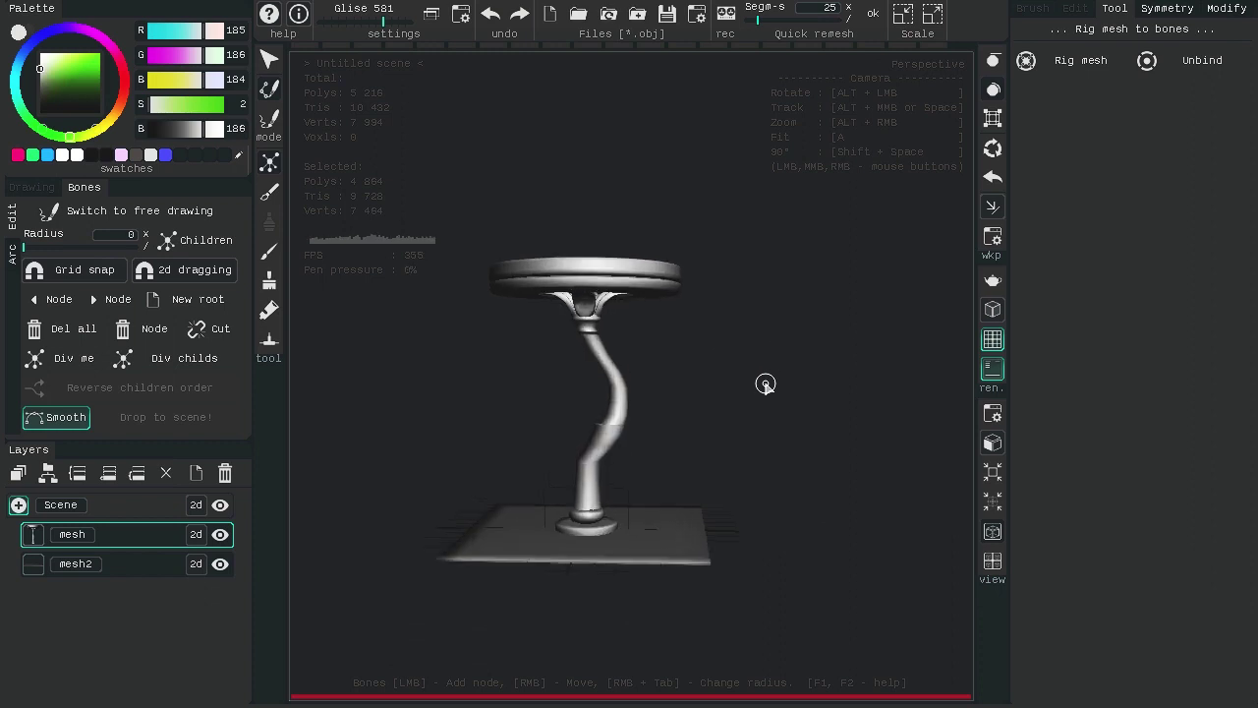
Step: Switch to free drawing and add a Normals modifier to the bent pedestal mesh
right_click_drag(766, 385, 773, 367, "alt")
middle_click_drag(773, 367, 784, 367, "alt")
right_click_drag(783, 367, 766, 394, "alt")
left_click(273, 119)
right_click_drag(805, 260, 828, 365, "alt")
left_click_drag(828, 366, 823, 376, "alt")
right_click_drag(824, 375, 827, 404, "alt")
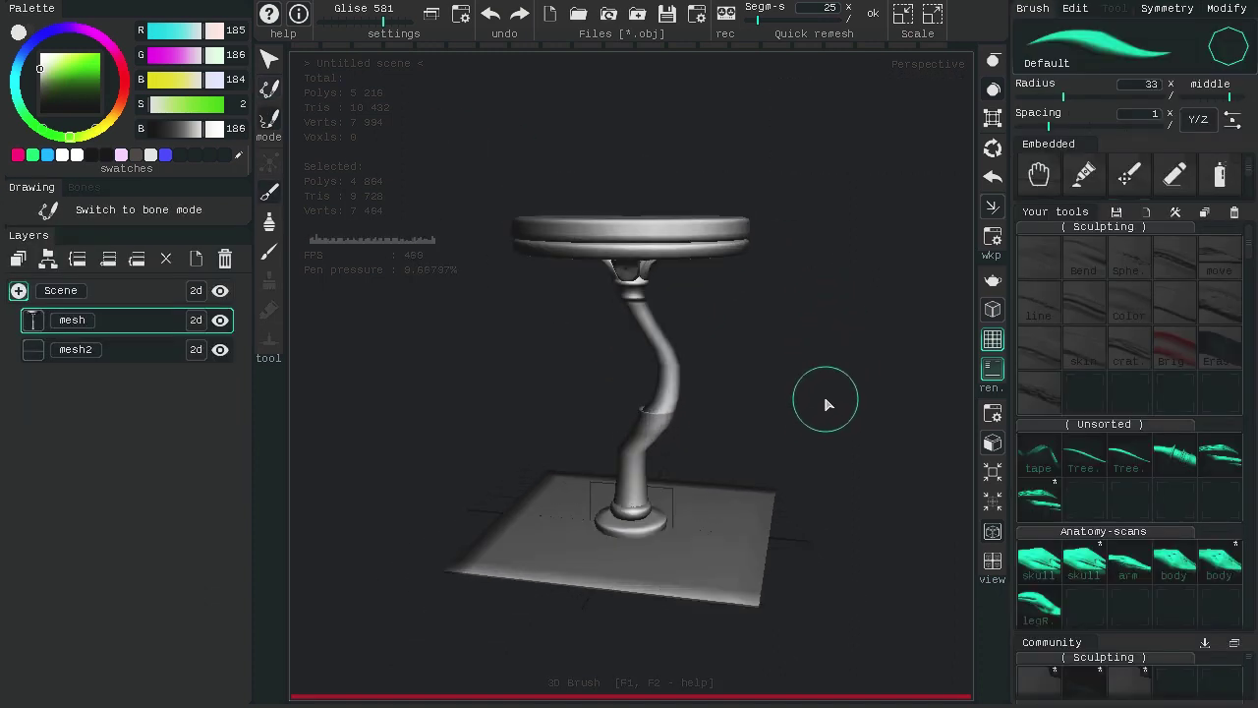
left_click(1225, 8)
left_click(1115, 189)
left_click(1115, 290)
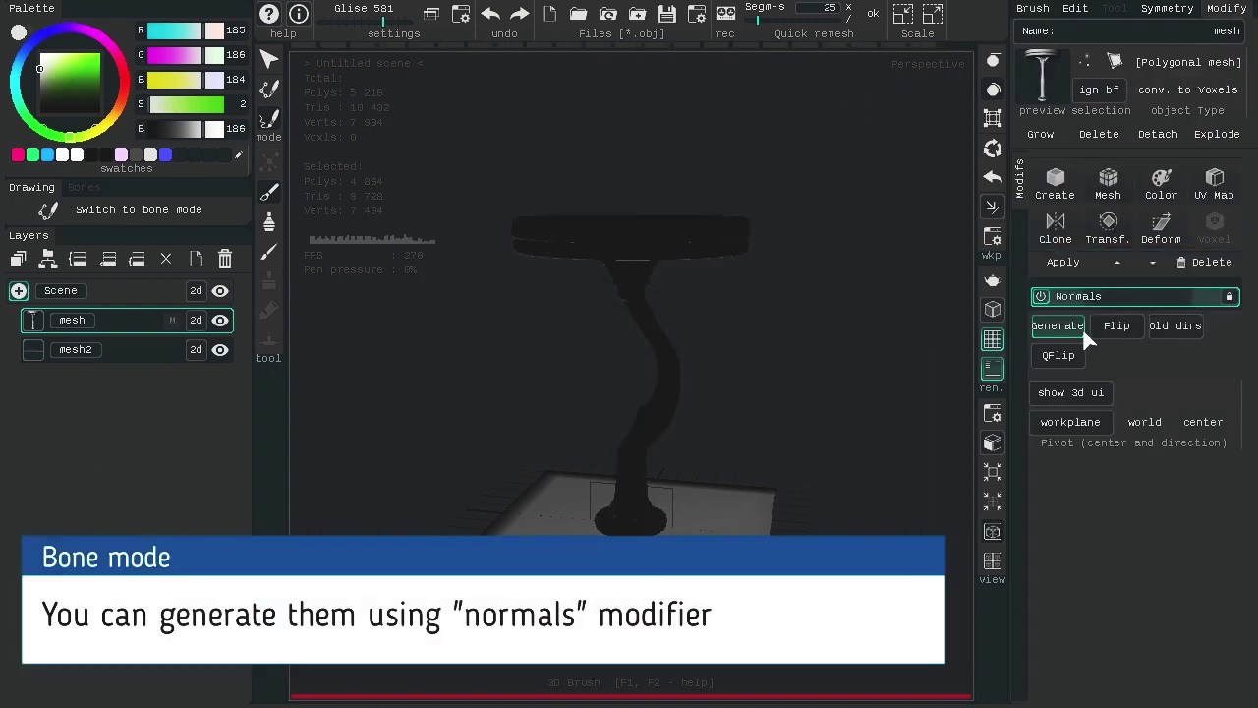
Step: Flip the generated normals, apply the Normals modifier and return to the brush settings
left_click(1105, 329)
left_click(1108, 331)
left_click(1105, 331)
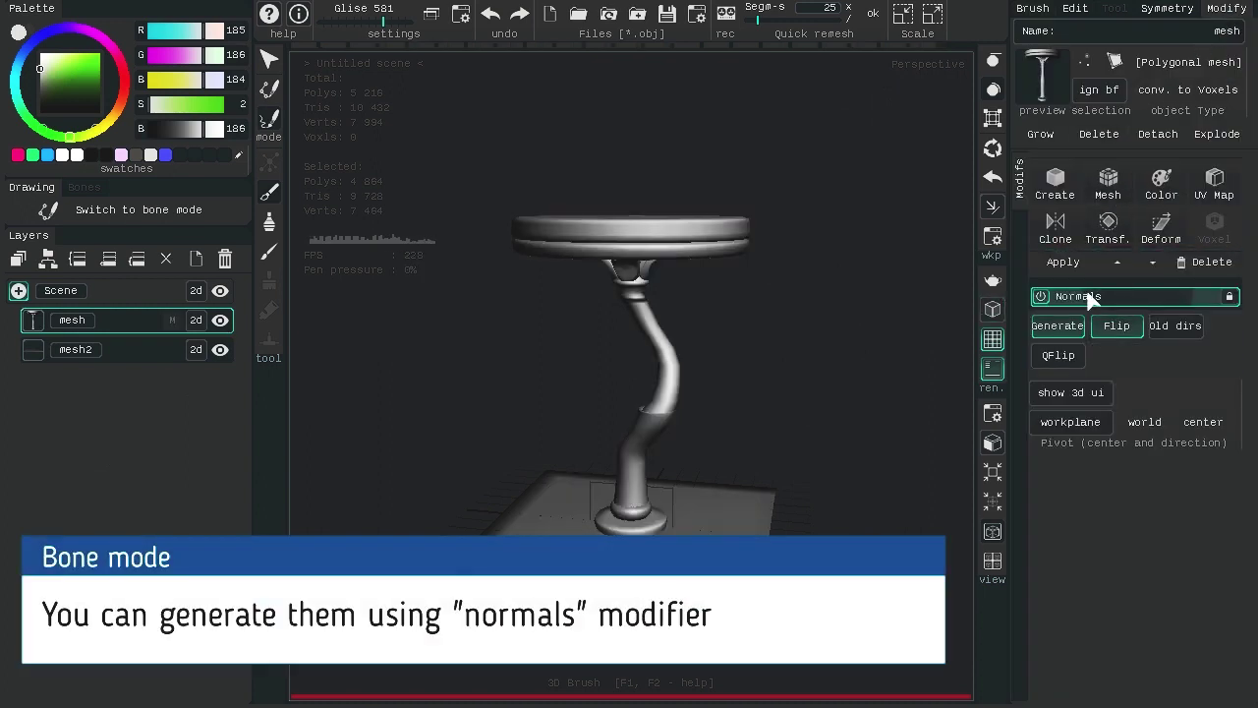
left_click(1046, 296)
left_click(1046, 296)
left_click(1067, 265)
left_click(1038, 10)
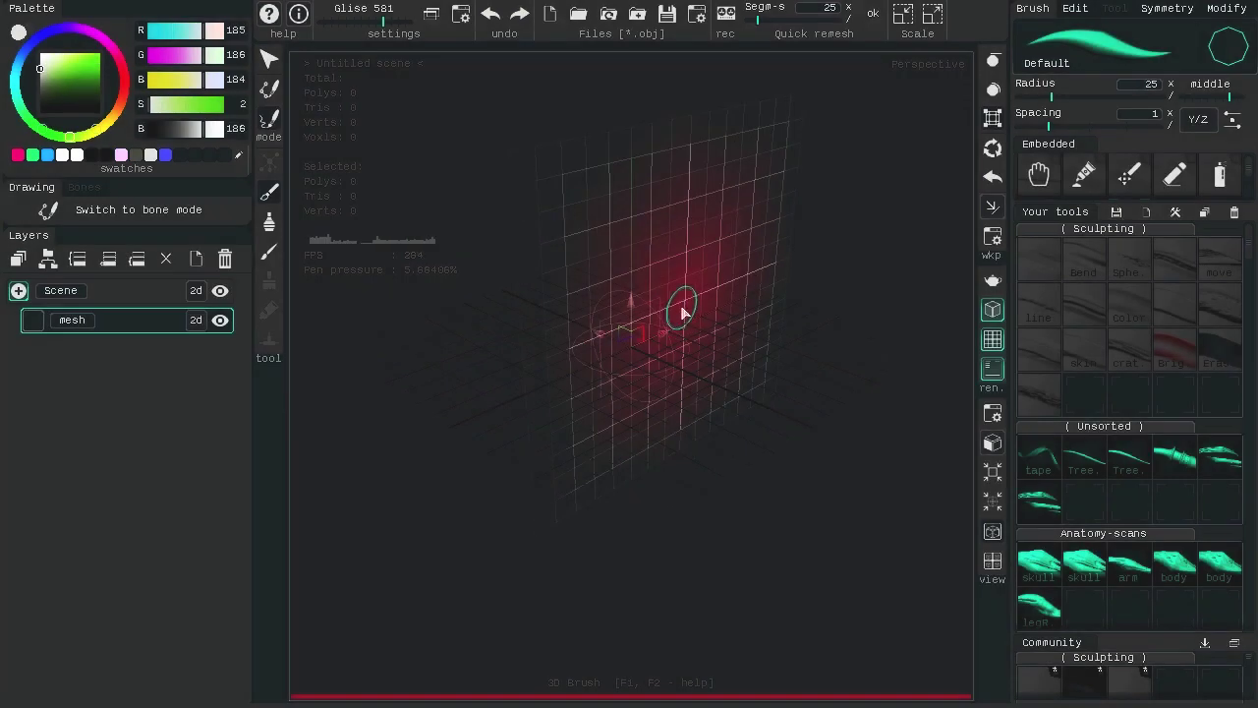
Step: Switch to bone mode and activate the Surface tool
left_click_drag(682, 315, 279, 90, "alt")
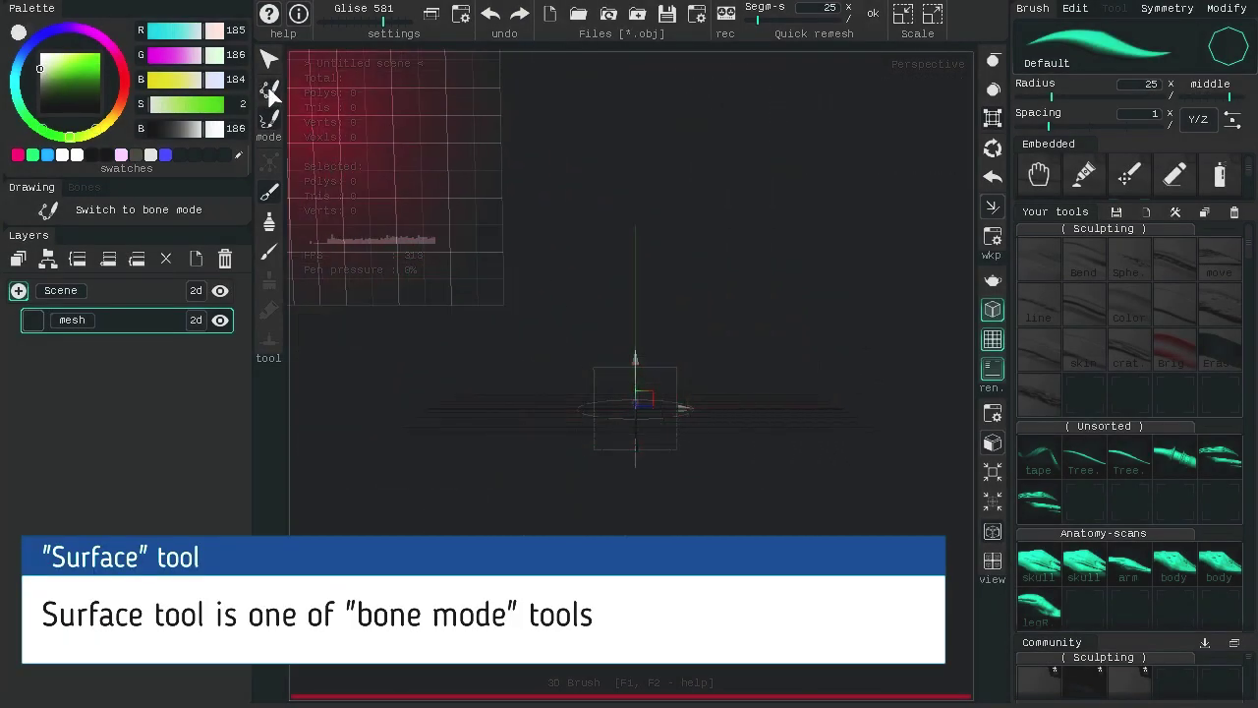
left_click(270, 90)
left_click(272, 284)
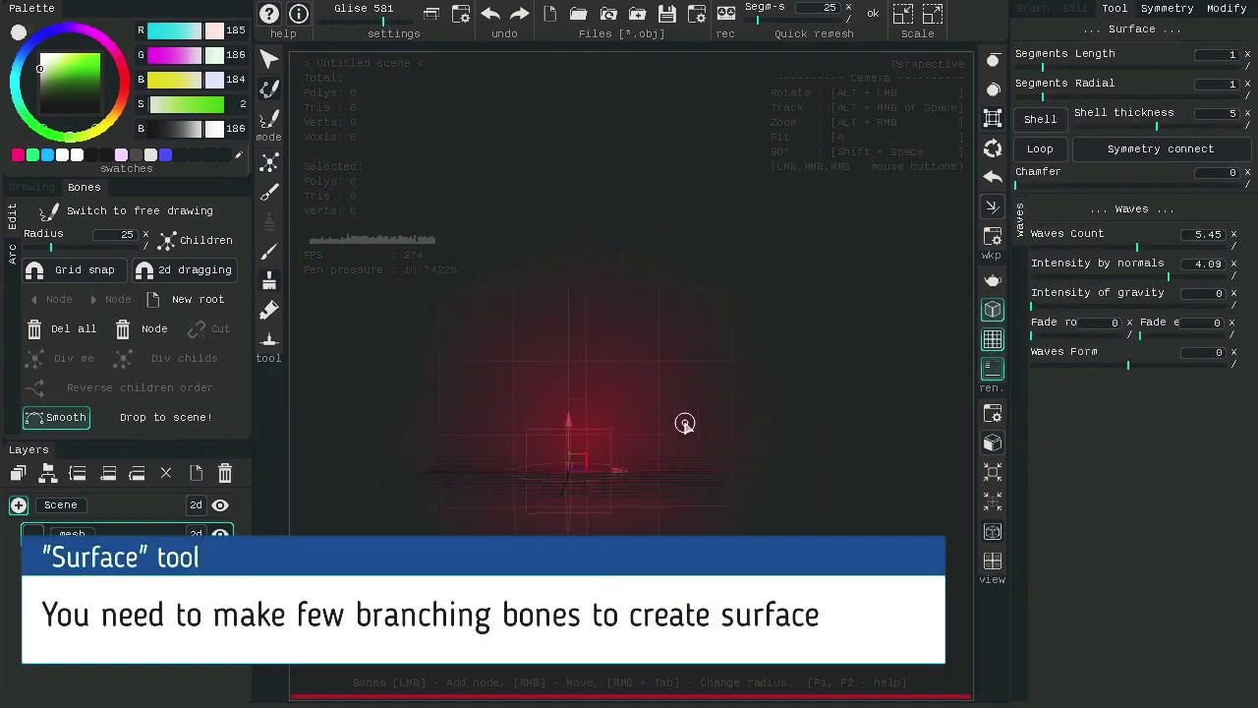
Step: Build a surface from four branches of three nodes each, fanning down from one root node
left_click(516, 153)
left_click(495, 298)
mouse_move(516, 150)
right_mouse_down()
mouse_move(528, 128)
mouse_move(563, 127)
right_mouse_up()
left_click(591, 280)
left_click(622, 423)
left_click(666, 570)
left_click(677, 252)
left_click(737, 388)
left_click(797, 528)
left_click_drag(878, 447, 473, 339, "alt")
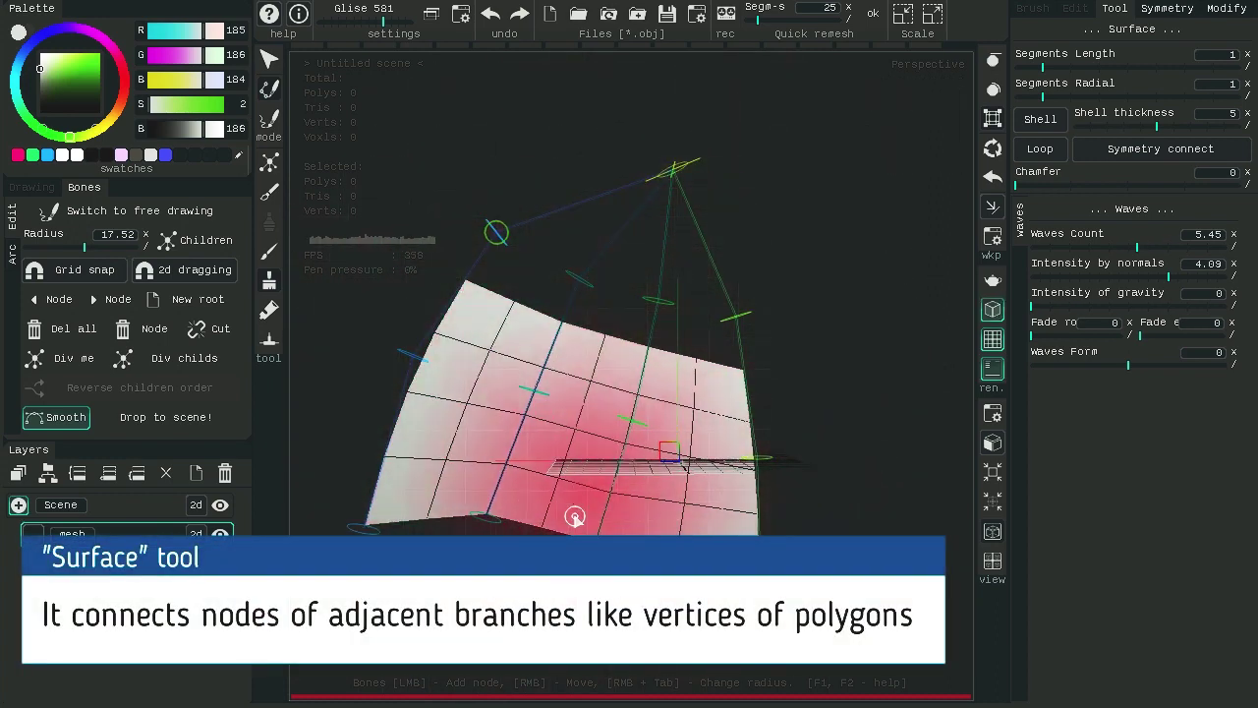
Step: Turn off the workplane and reposition the outer green branch's nodes to curve the surface in 3D space
left_click_drag(806, 314, 839, 345, "alt")
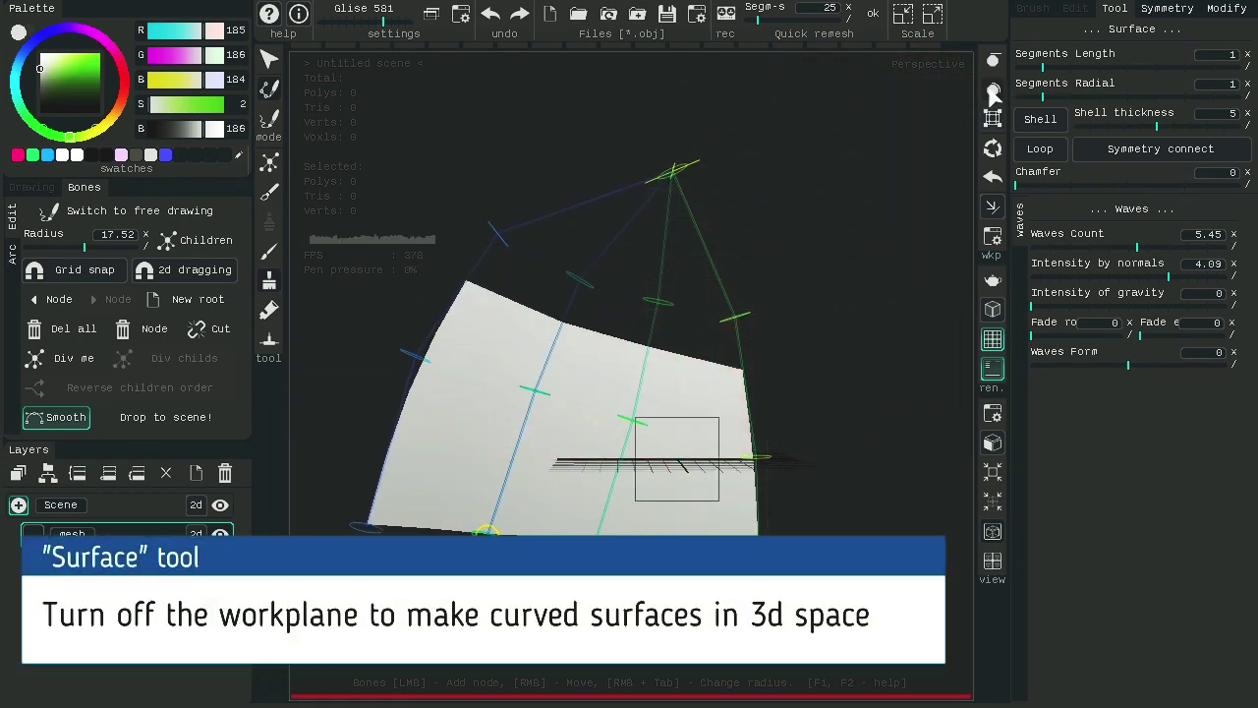
left_click_drag(894, 242, 724, 453, "alt")
right_click_drag(731, 520, 820, 499)
right_click_drag(714, 332, 744, 304)
right_click_drag(653, 319, 665, 315)
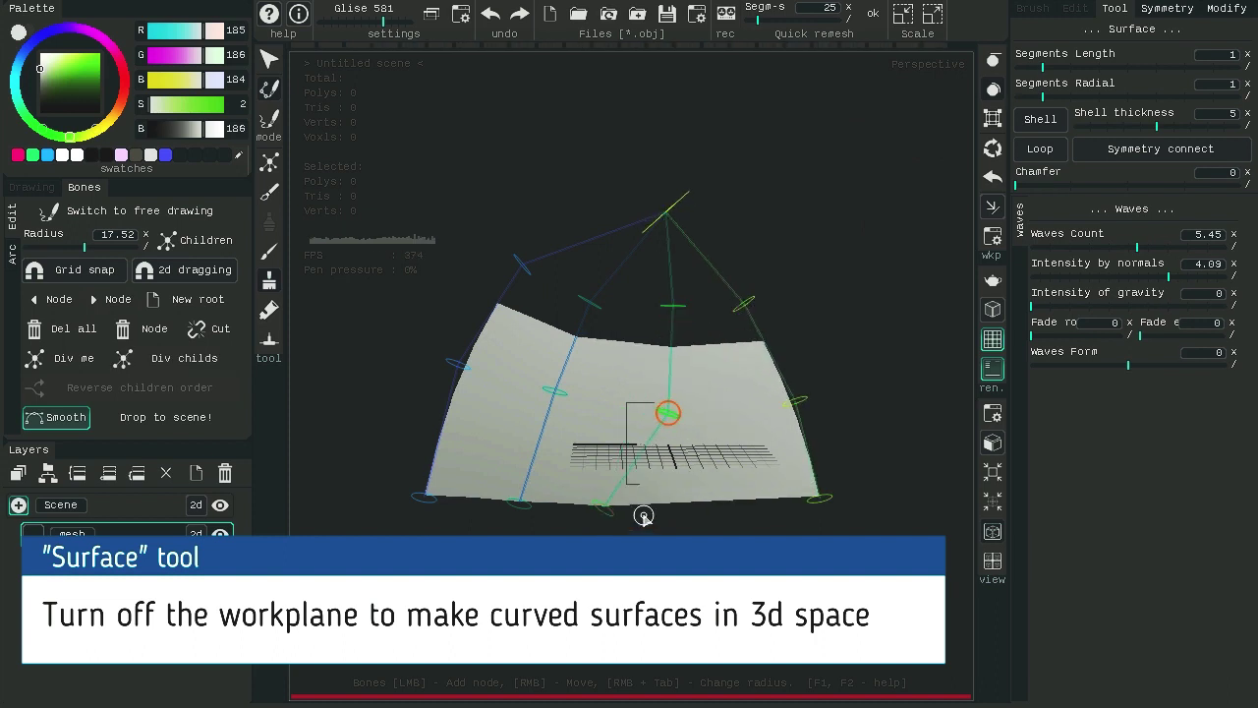
Step: Hide the grid and shift the middle and bottom nodes of the inner green branch to deepen the curve
left_click(994, 340)
left_click_drag(798, 319, 862, 358, "alt")
right_click_drag(673, 397, 726, 407)
right_click_drag(659, 505, 695, 515)
left_click_drag(834, 263, 548, 579, "alt")
left_click(547, 579)
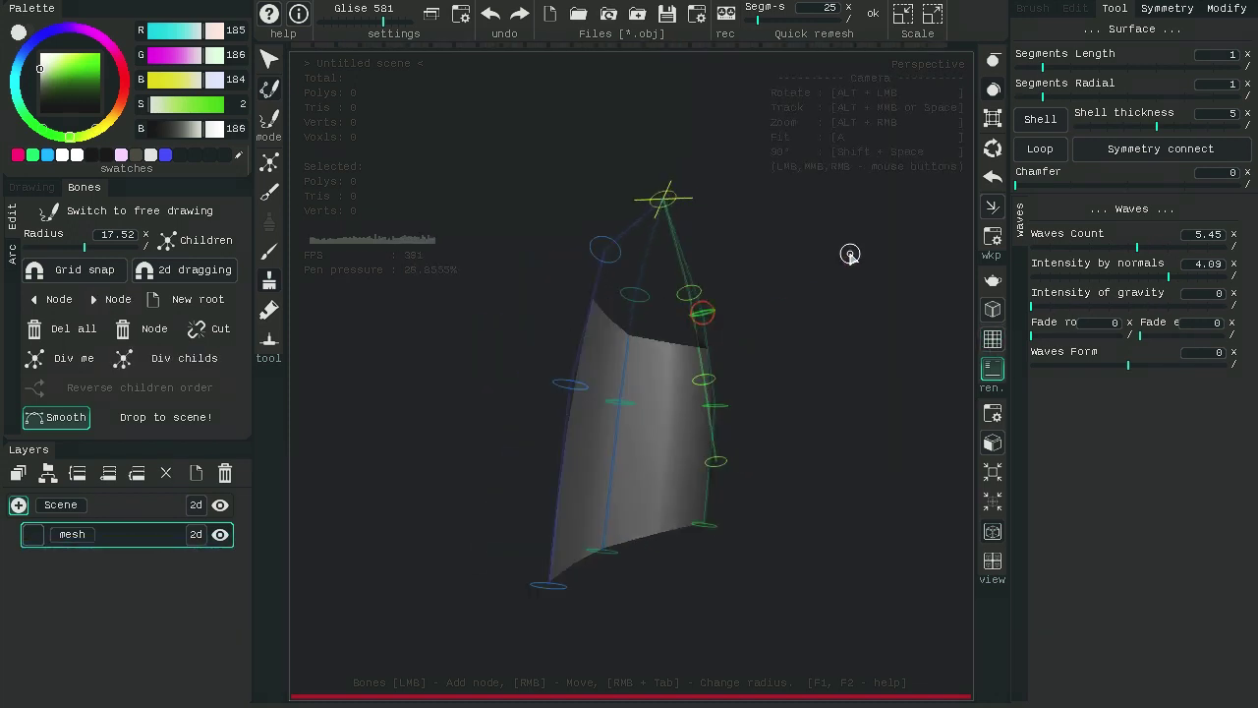
Step: Move the blue branches' nodes to bend that side of the surface into a curve
left_click_drag(590, 251, 784, 295, "alt")
right_click_drag(594, 539, 451, 484)
left_click_drag(845, 306, 842, 337, "alt")
right_click_drag(742, 294, 744, 290)
left_click_drag(800, 266, 829, 242, "alt")
right_click_drag(531, 276, 544, 266)
right_click_drag(455, 323, 448, 436)
Step: Fine-tune the middle nodes of the two inner branches to even out the surface
left_click_drag(826, 295, 845, 297, "alt")
right_click_drag(567, 393, 570, 379)
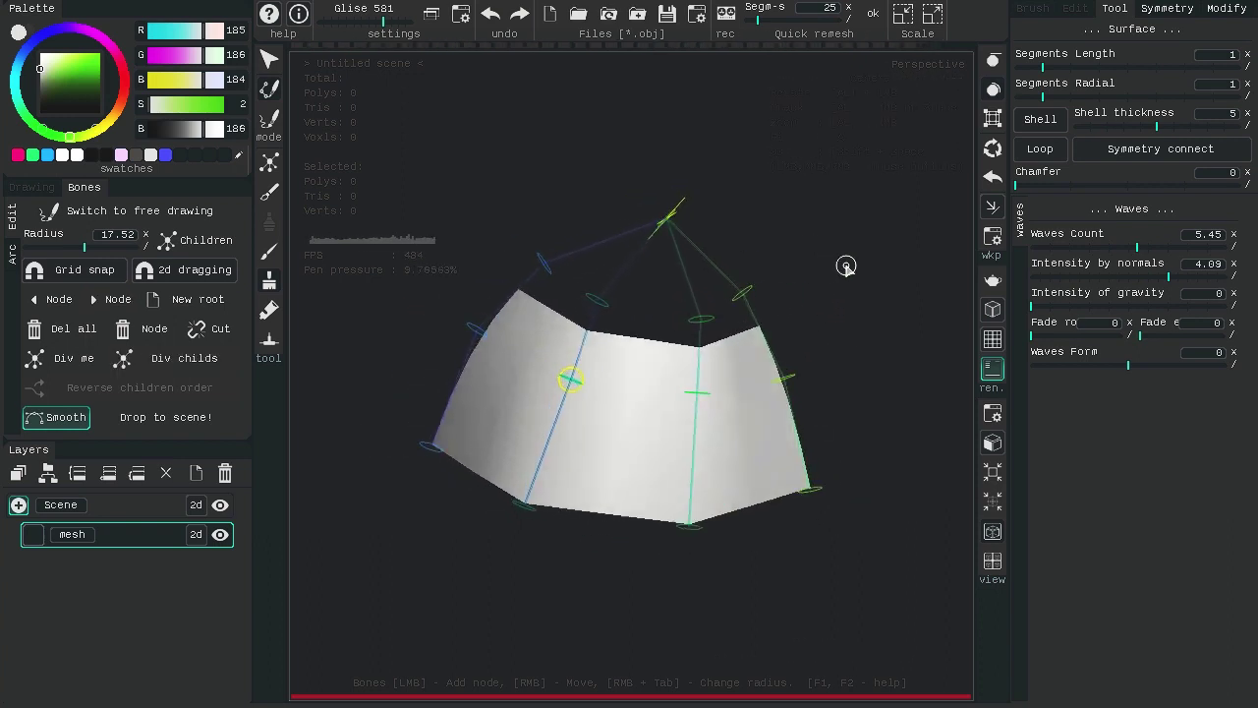
left_click_drag(845, 267, 854, 272, "alt")
right_click_drag(693, 366, 715, 360)
left_click_drag(715, 358, 831, 403, "alt")
Step: Show the wireframe with 3 length and 4 radial segments, and compare the surface with bone smoothing off and on
right_click_drag(832, 402, 851, 393, "alt")
key("w")
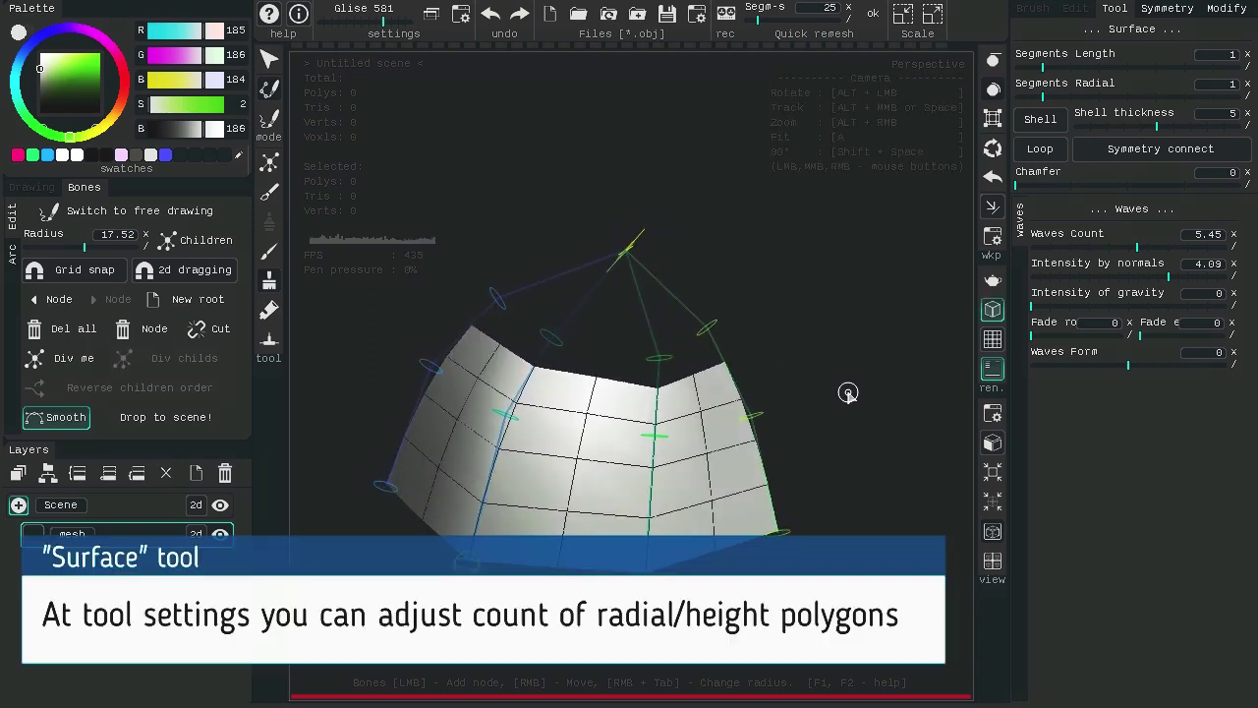
left_click_drag(920, 226, 940, 220, "alt")
left_click(1128, 65)
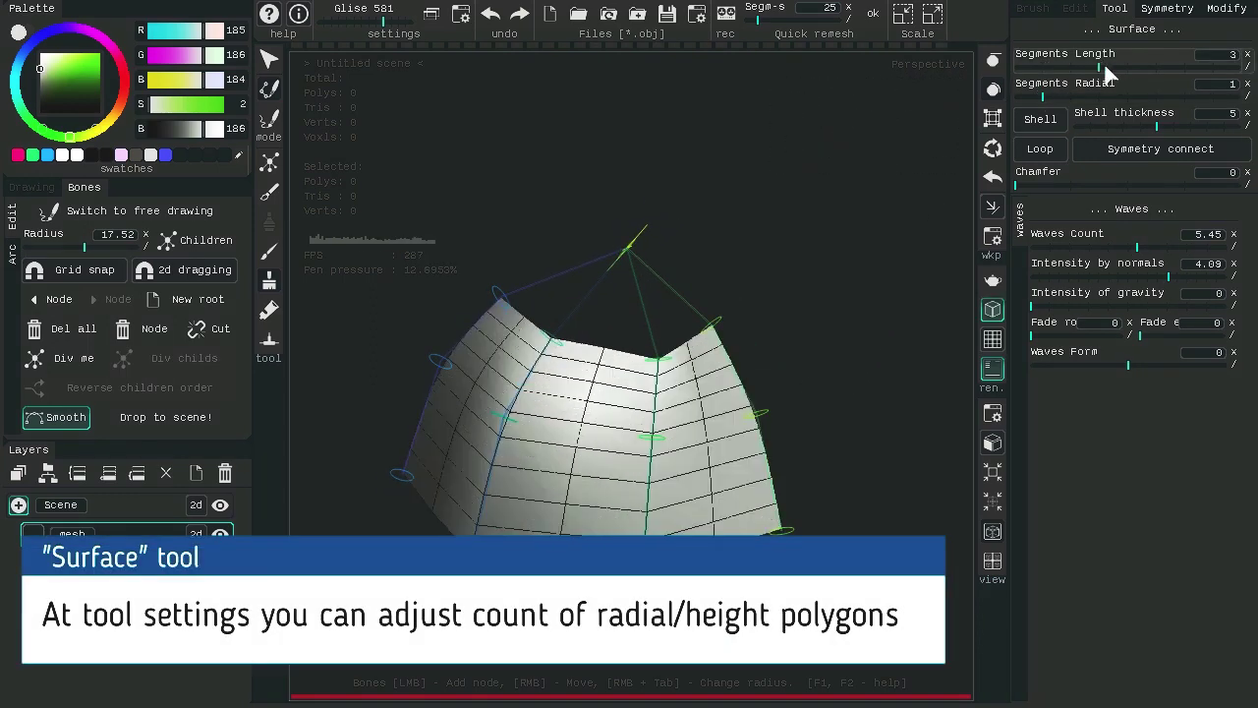
left_click_drag(1135, 66, 1138, 95)
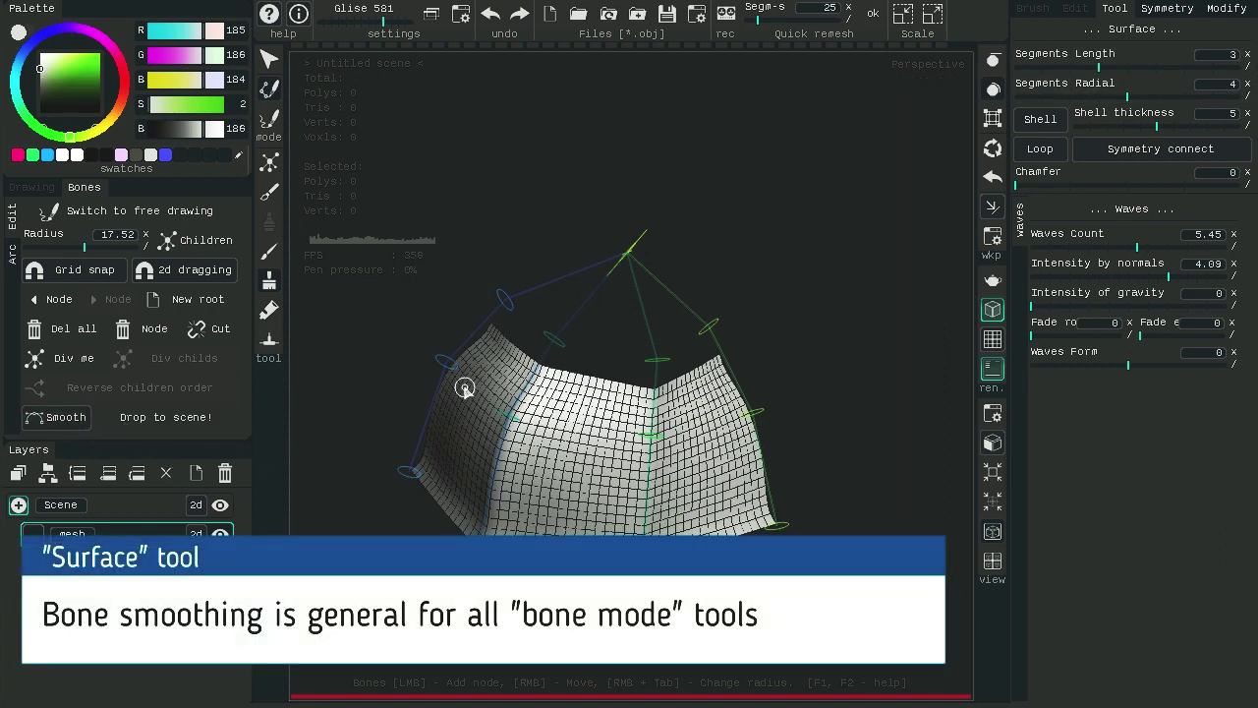
mouse_move(565, 333)
right_mouse_down()
mouse_move(575, 321)
mouse_move(566, 327)
right_mouse_up()
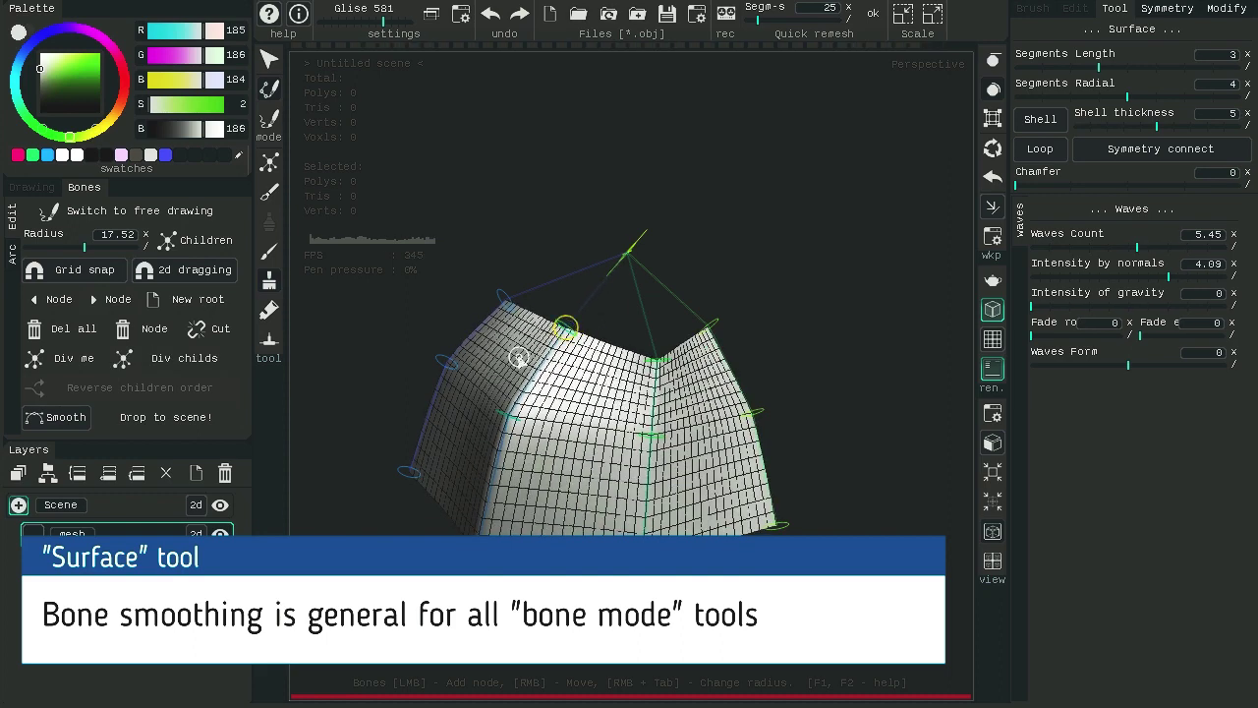
left_click(67, 419)
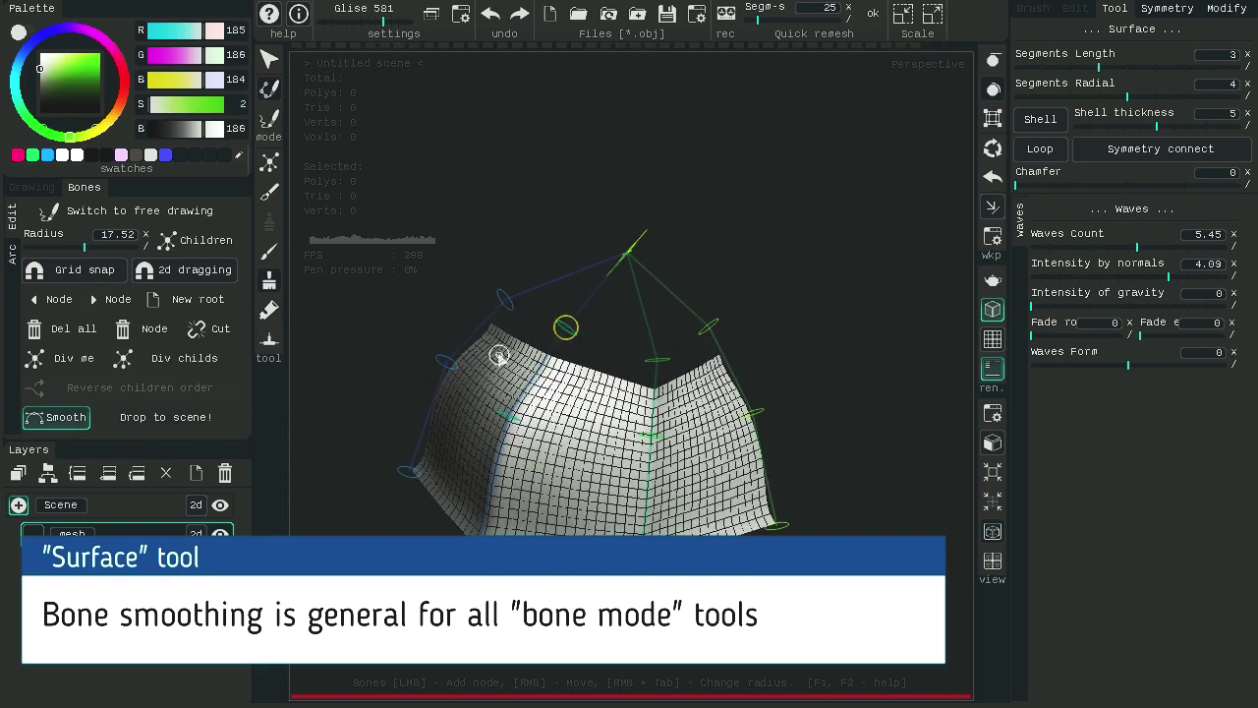
Step: Set the length and radial segments to 2, hide the wireframe and chamfer the surface along its branches with value 3
left_click_drag(1109, 92, 1078, 65)
left_click_drag(1048, 183, 1156, 179)
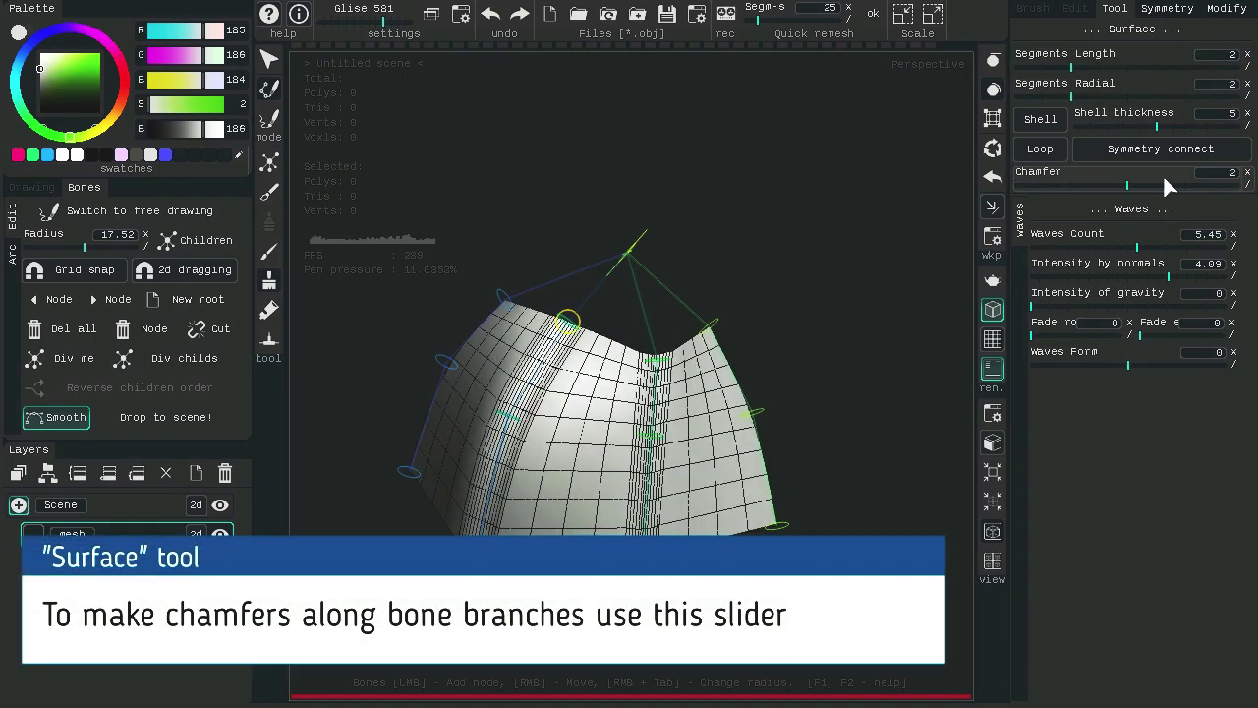
left_click(992, 309)
middle_click_drag(842, 239, 874, 236)
left_click_drag(1140, 181, 1210, 181)
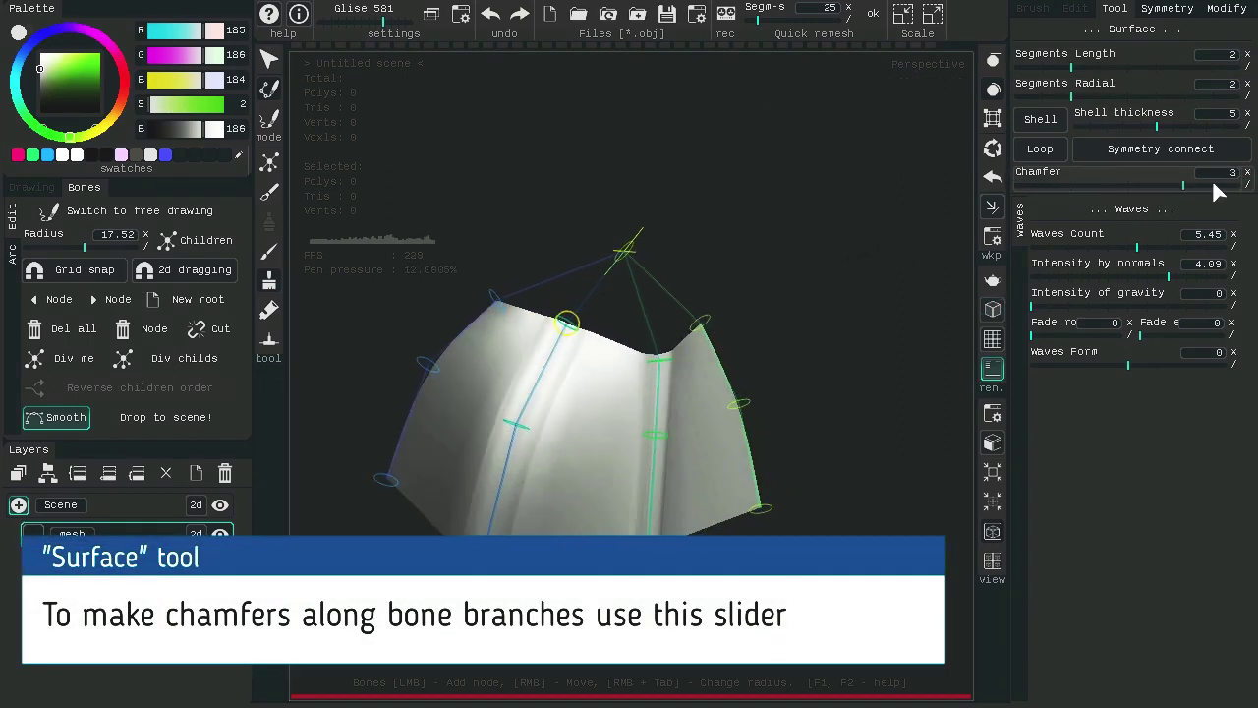
Step: Adjust the top nodes of the two inner branches to control the chamfer radius
left_click_drag(814, 338, 842, 272, "alt")
right_click_drag(842, 272, 914, 228, "alt")
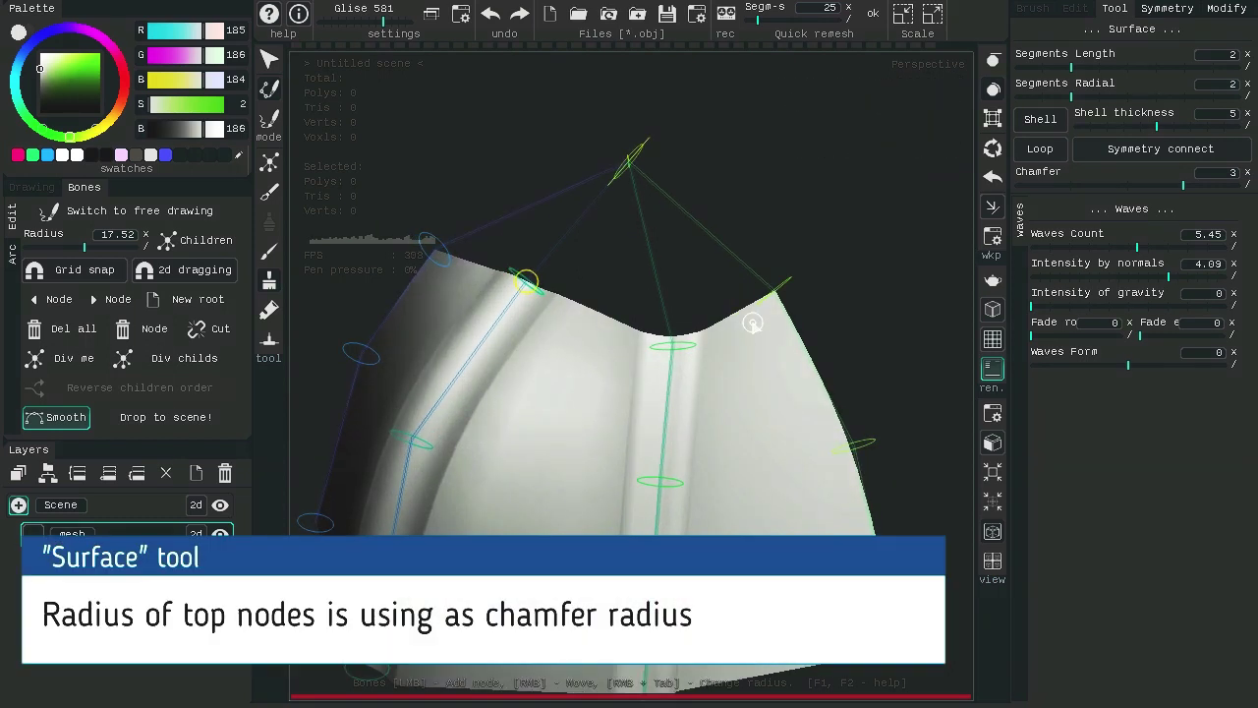
right_click_drag(719, 366, 754, 316, "alt")
mouse_move(542, 297)
right_mouse_down()
mouse_move(551, 337)
mouse_move(546, 300)
mouse_move(548, 320)
right_mouse_up()
right_click_drag(658, 345, 664, 366)
Step: Pull the lower and middle branch nodes inward so the chamfered surface wraps into a narrower shape
right_click_drag(818, 236, 791, 293, "ctrl")
right_click_drag(536, 412, 568, 448)
left_click_drag(730, 266, 766, 281, "ctrl")
right_click_drag(472, 573, 521, 540)
left_click_drag(759, 332, 795, 340, "ctrl")
right_click_drag(406, 500, 441, 505)
left_click_drag(454, 384, 503, 358, "ctrl")
middle_click_drag(502, 357, 774, 527)
left_click_drag(761, 317, 744, 313, "alt")
right_click_drag(457, 494, 438, 489)
Step: Loop the surface closed between its outer branches and set the chamfer to 1
left_click(1040, 152)
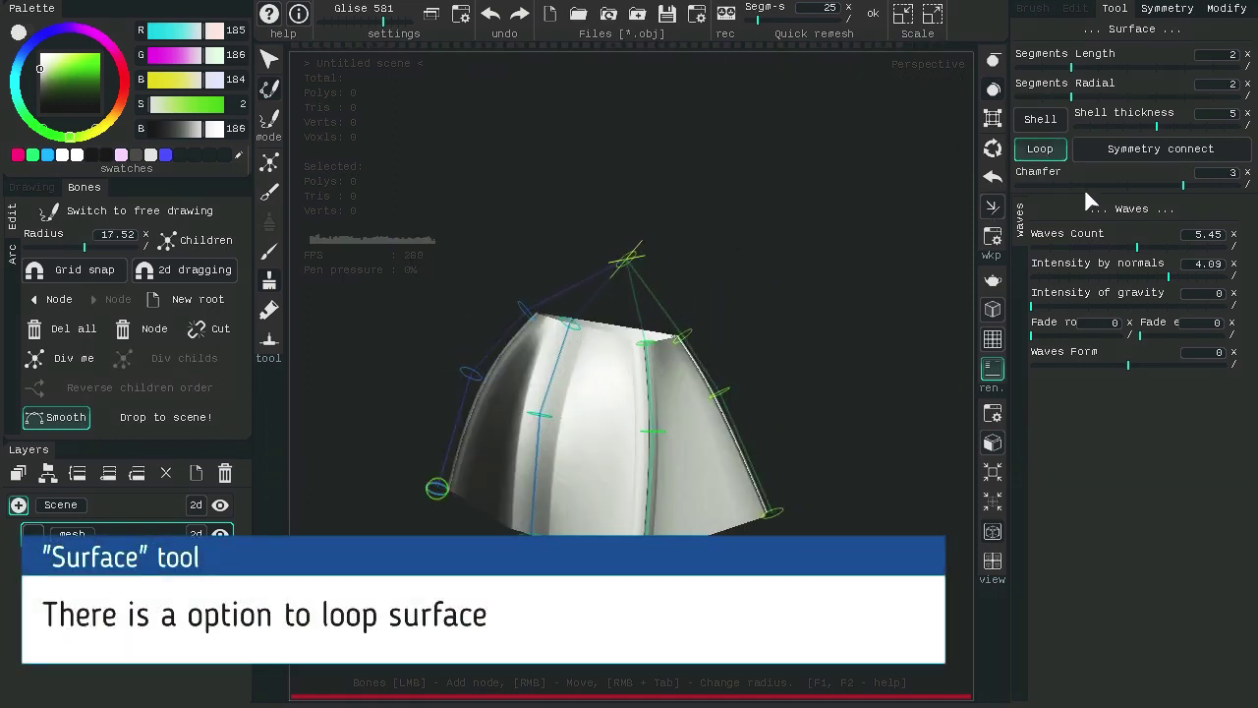
left_click(1092, 183)
left_click_drag(834, 204, 819, 280, "alt")
middle_click_drag(819, 279, 816, 240)
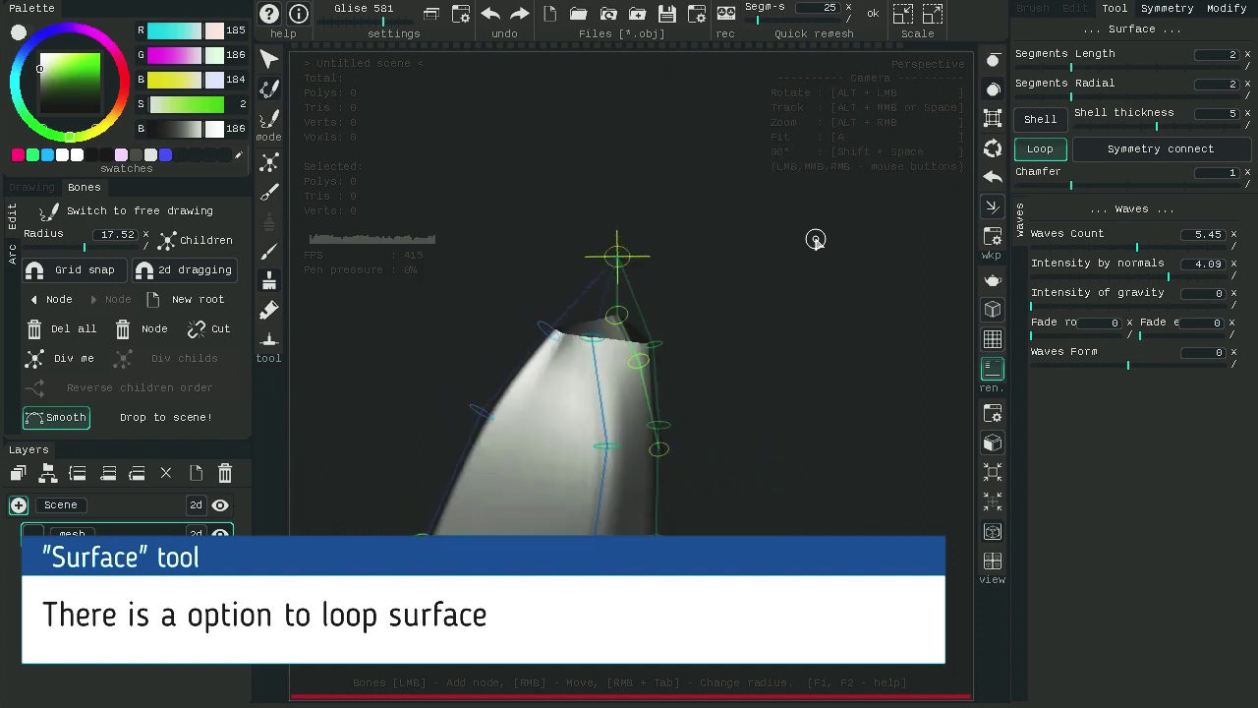
Step: Reposition outer branch nodes and toggle the surface's looping
right_click_drag(560, 373, 540, 360)
left_click_drag(629, 313, 808, 300, "alt")
left_click(1040, 149)
right_click_drag(739, 399, 755, 450)
left_click_drag(806, 383, 792, 267, "alt")
Step: Leave the surface open with chamfer 0, and set the length segments to 4 and radial segments to 3
left_click(1039, 153)
left_click_drag(875, 267, 909, 258, "alt")
left_click_drag(1048, 186, 1016, 184)
left_click_drag(849, 317, 824, 307, "alt")
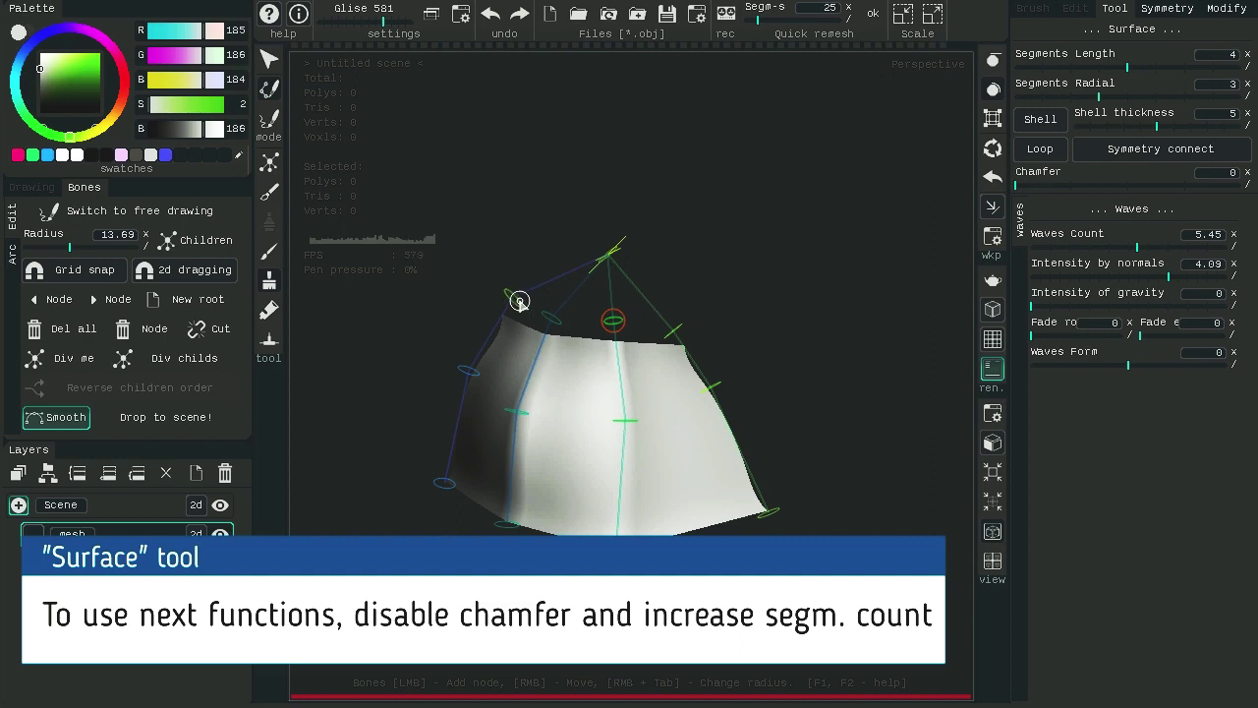
Step: Display the wireframe and lower the bottom nodes of the two inner branches
left_click_drag(840, 309, 859, 352, "alt")
left_click(993, 310)
right_click_drag(638, 549, 636, 567)
right_click_drag(517, 511, 505, 539)
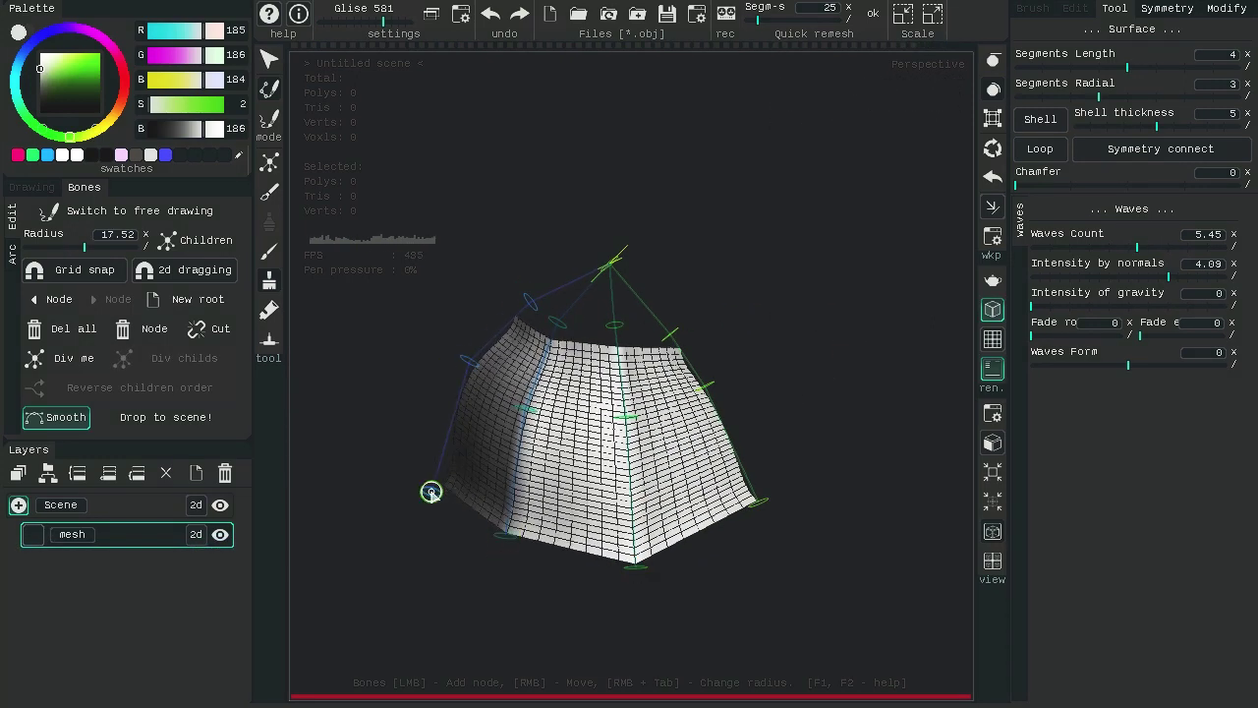
Step: Set the surface's waves count to 11.3 and its intensity by normals to 19.78
left_click_drag(1091, 247, 1178, 245)
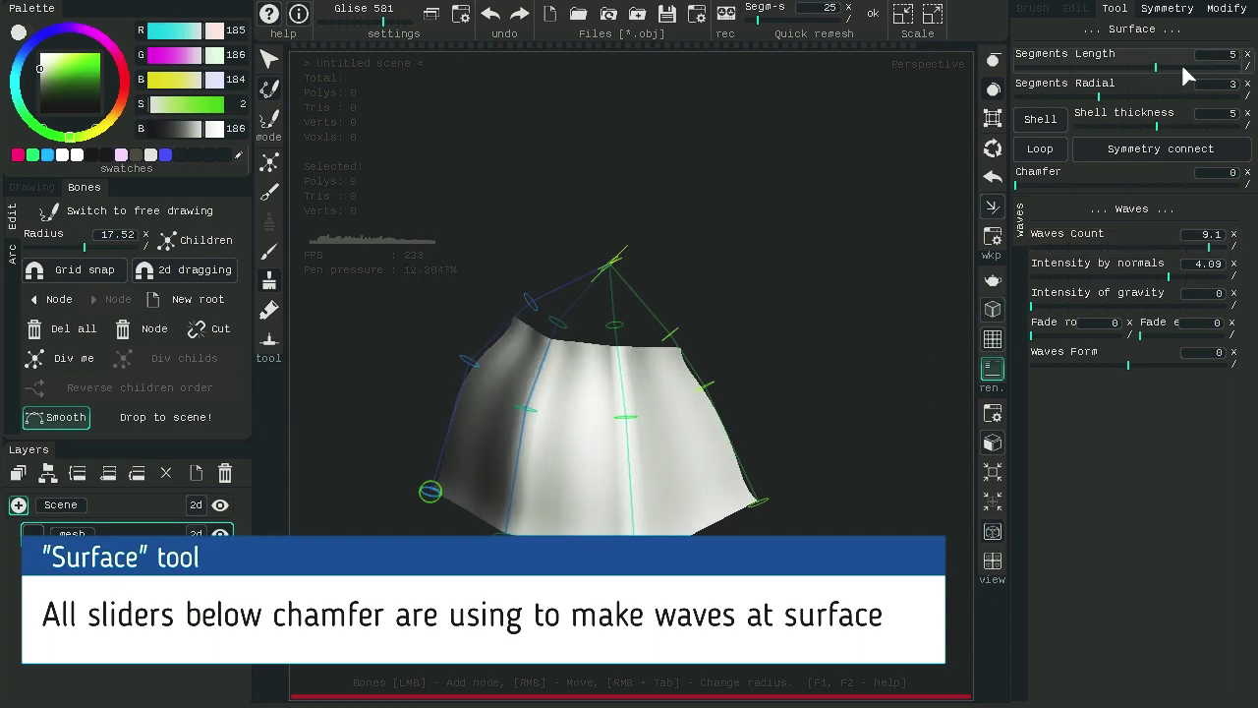
left_click_drag(1185, 95, 1217, 97)
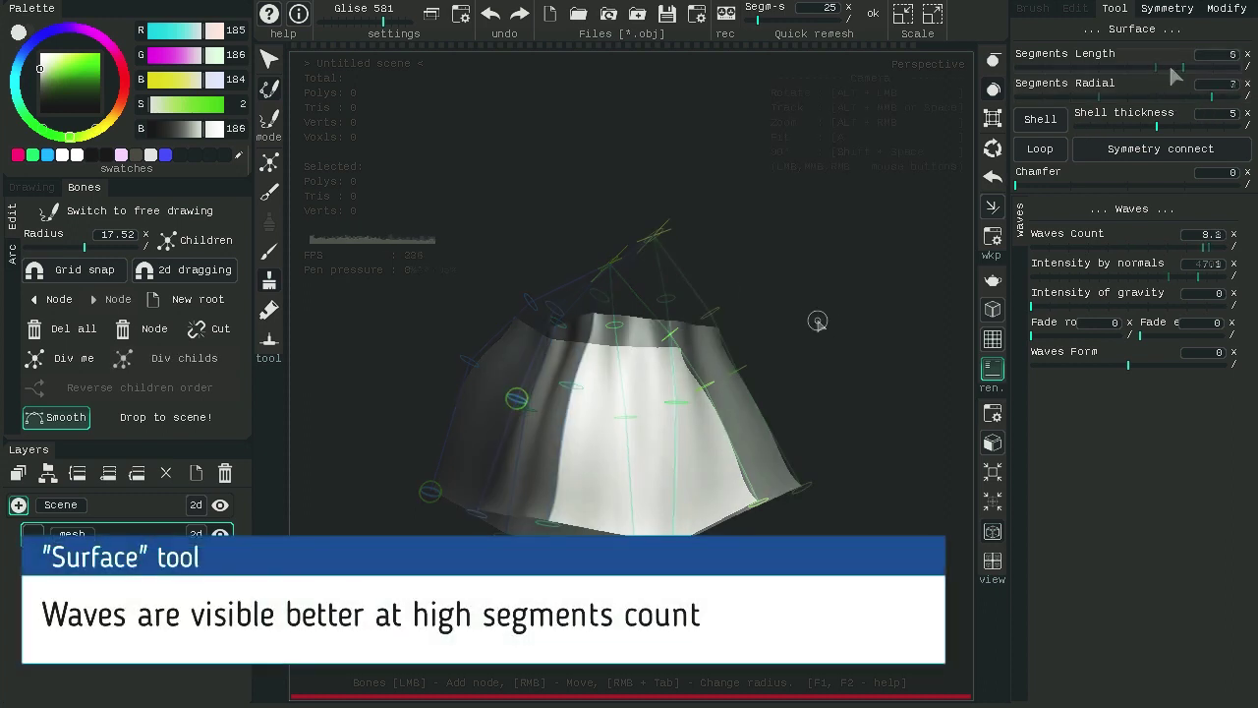
middle_click_drag(817, 320, 845, 318)
left_click(992, 309)
mouse_move(1205, 277)
left_mouse_down()
mouse_move(1226, 267)
mouse_move(1192, 243)
mouse_move(1210, 242)
mouse_move(1121, 241)
mouse_move(1141, 243)
left_mouse_up()
middle_click_drag(795, 405, 829, 371)
Step: Hide the wireframe and set both the length and radial segments of the surface to 5
left_click(993, 310)
mouse_move(1110, 66)
left_mouse_down()
mouse_move(1072, 62)
mouse_move(1167, 60)
mouse_move(1092, 89)
mouse_move(1152, 88)
left_mouse_up()
key("w")
left_click(1156, 96)
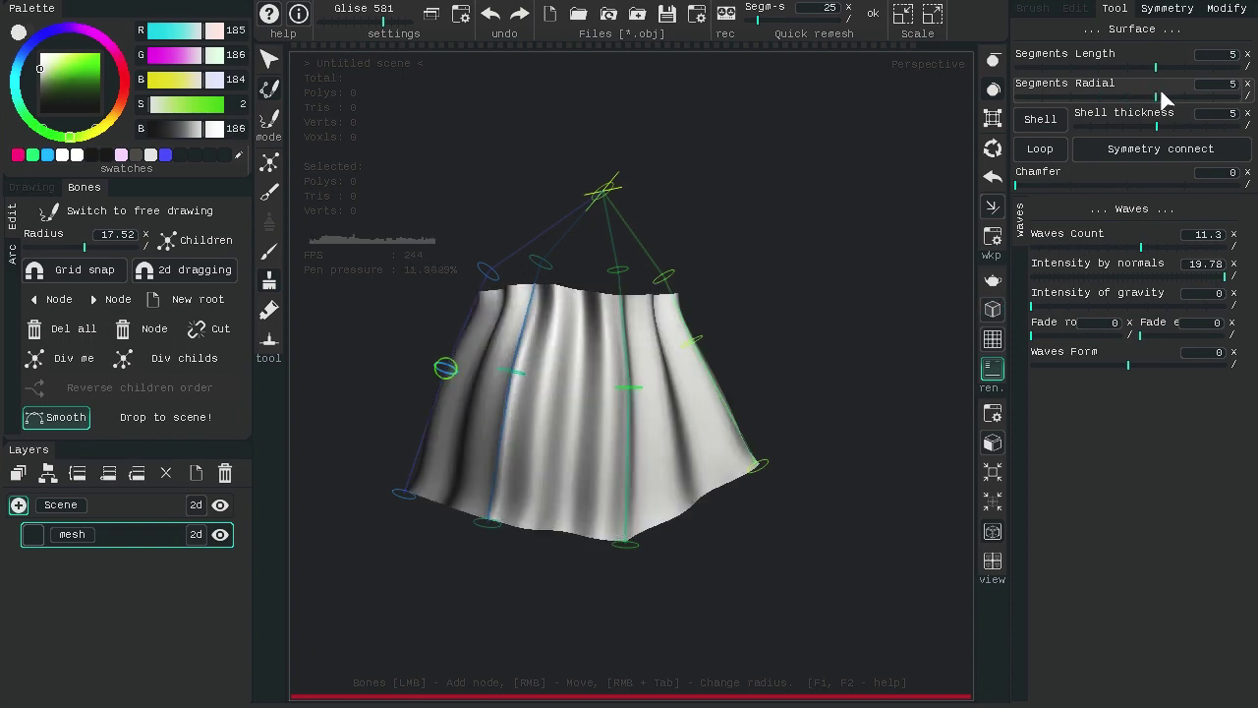
Step: Try a wave fade of 1 at the surface's root, reset it, and try a fade of 1 at the end
left_click(1077, 335)
left_click_drag(1091, 334, 1097, 335)
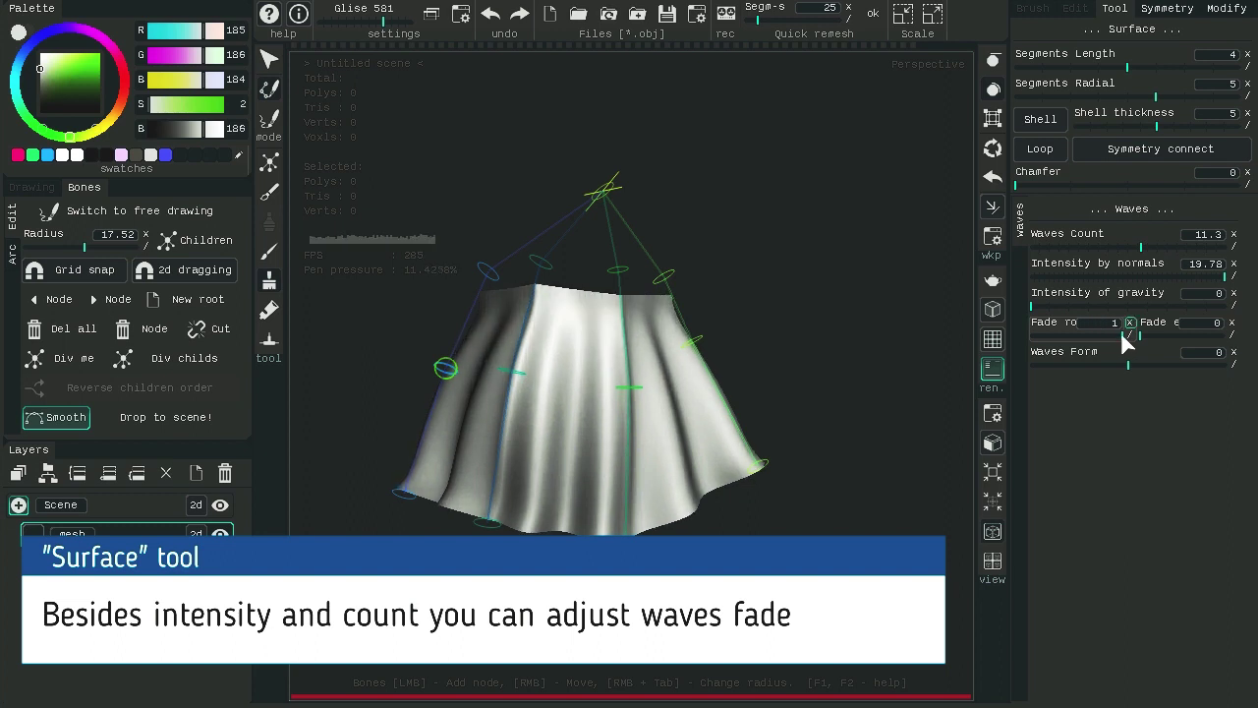
left_click_drag(1145, 335, 1228, 344)
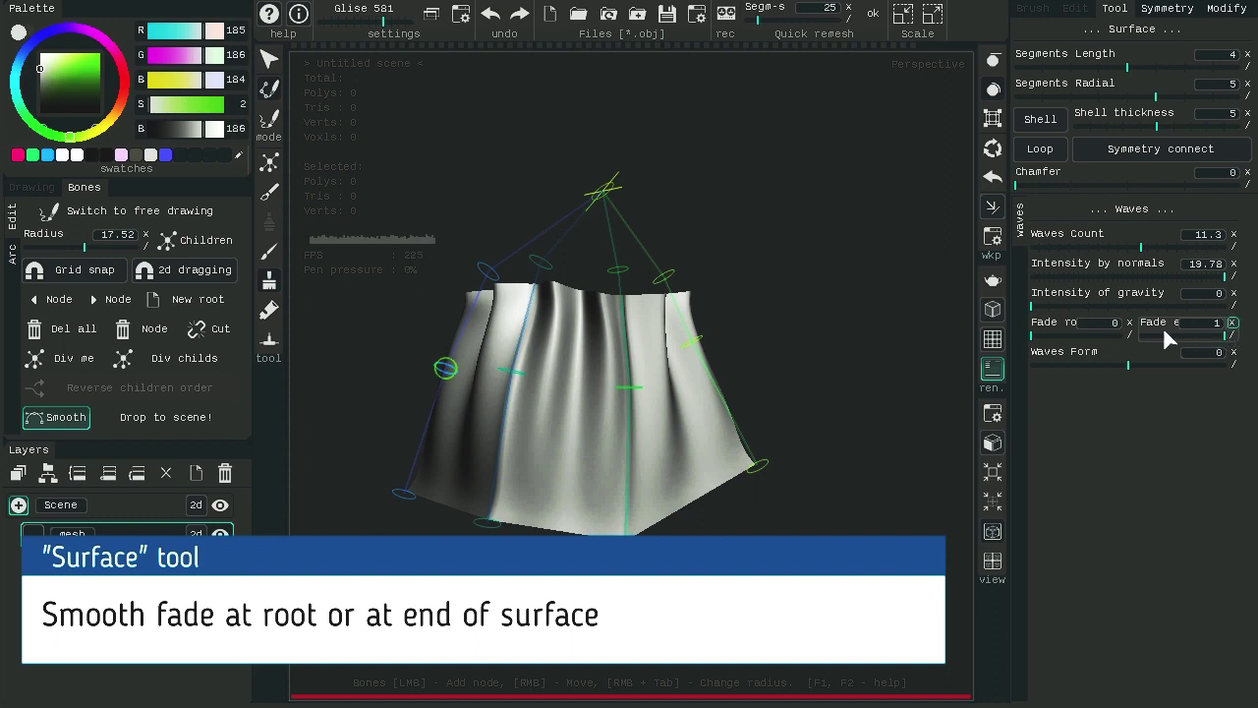
Step: Set the waves form to 0.39, gravity intensity to 4.1, waves count to 17, root fade to 1 and end fade to 0
left_click_drag(1134, 361, 1166, 354)
left_click(1085, 306)
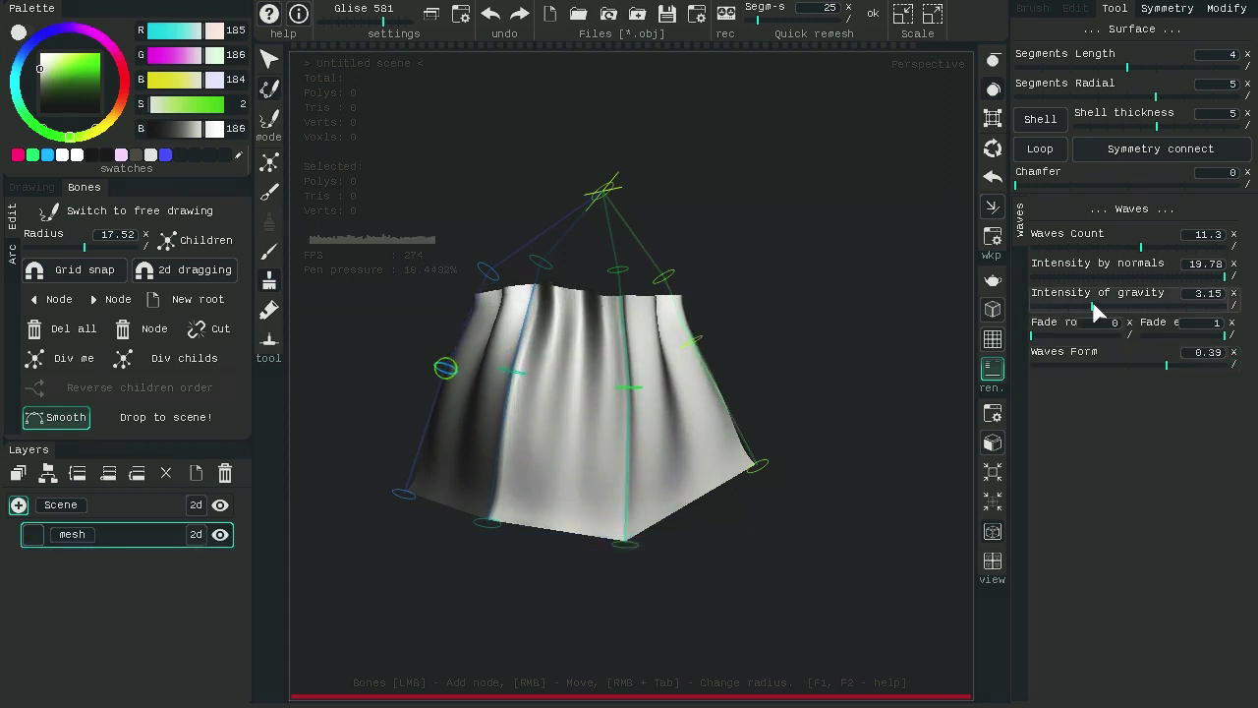
left_click_drag(1164, 243, 1197, 241)
left_click_drag(1154, 328, 1124, 332)
left_click(1115, 332)
left_click_drag(727, 462, 697, 521, "alt")
left_click_drag(844, 399, 831, 423)
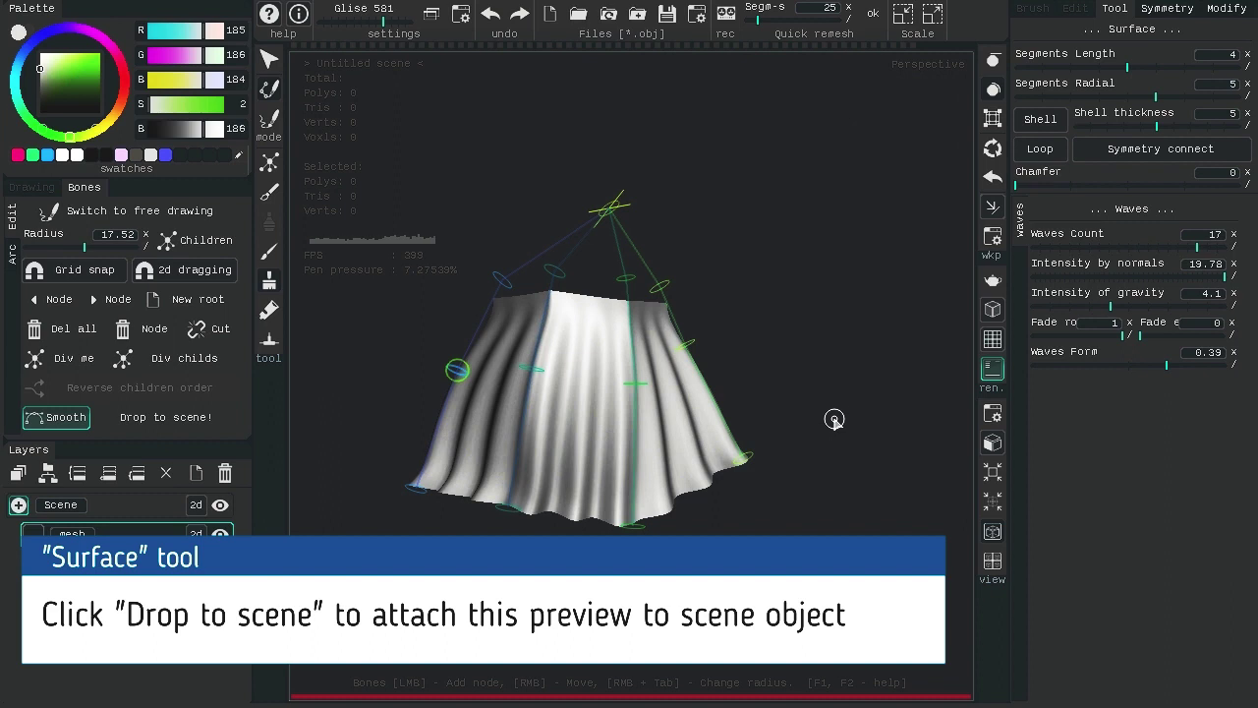
Step: Drop the wavy surface into the scene as mesh geometry and leave bone mode
left_click(201, 419)
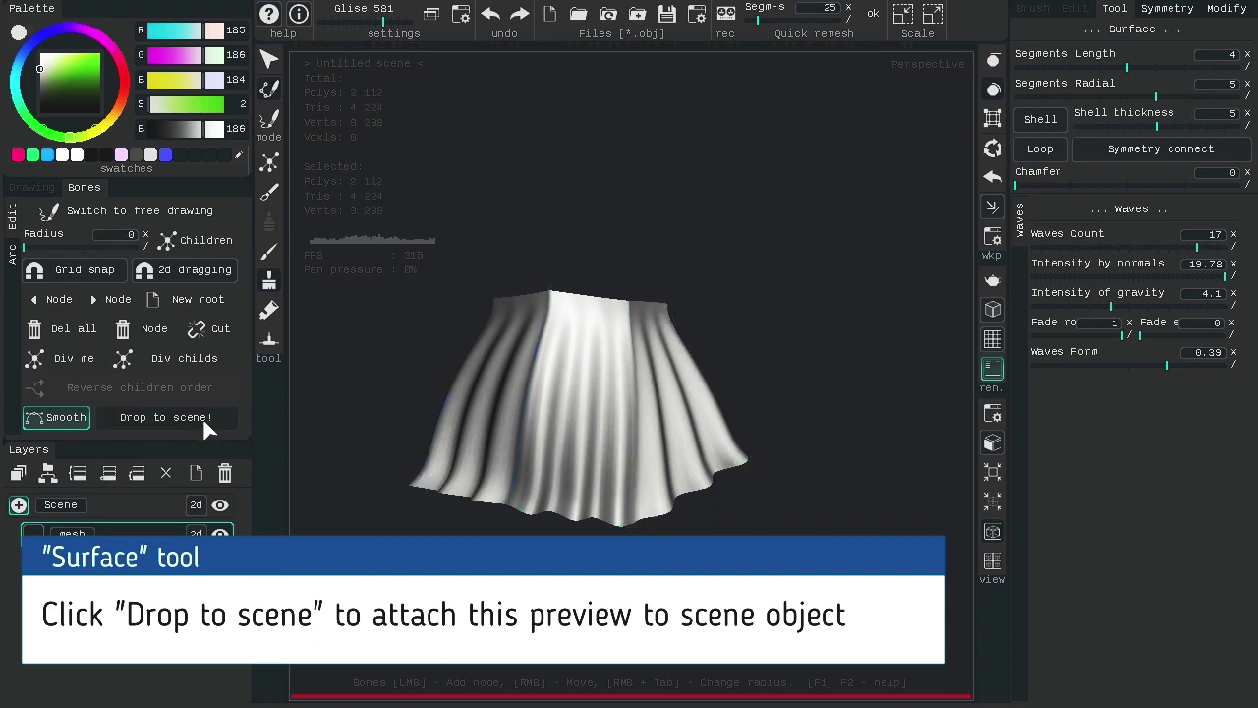
left_click(271, 120)
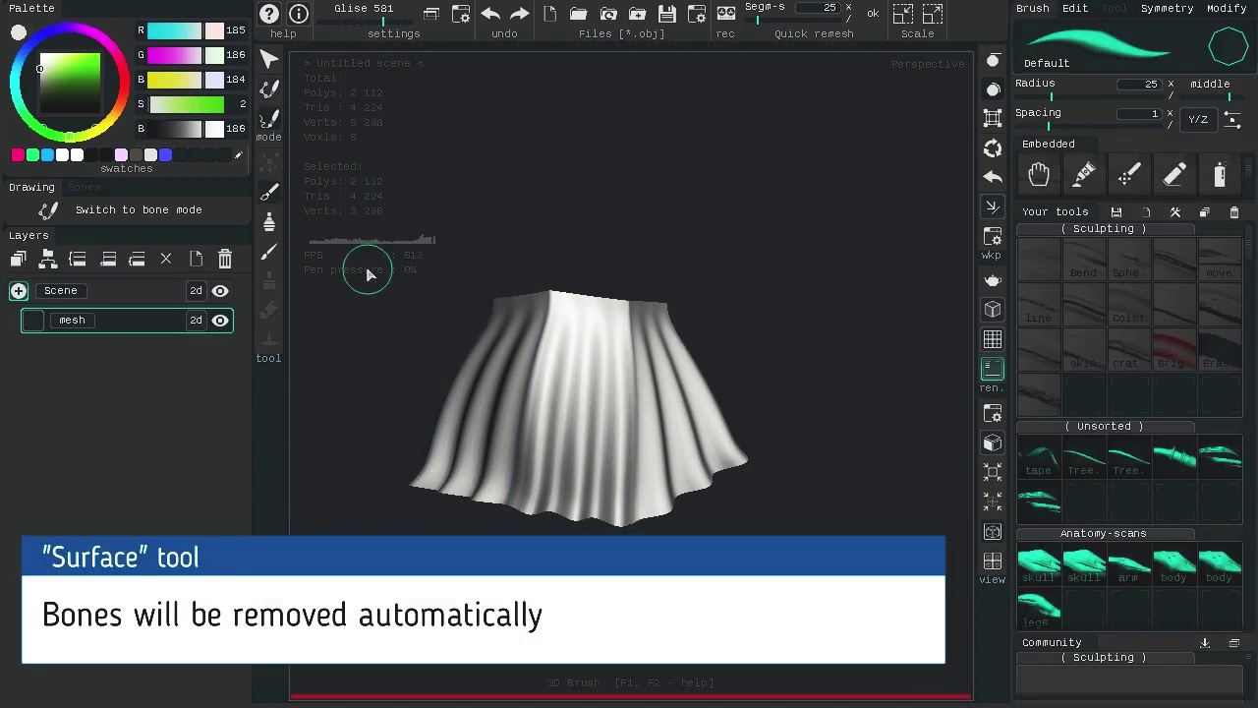
left_click(271, 60)
left_click_drag(812, 374, 775, 387)
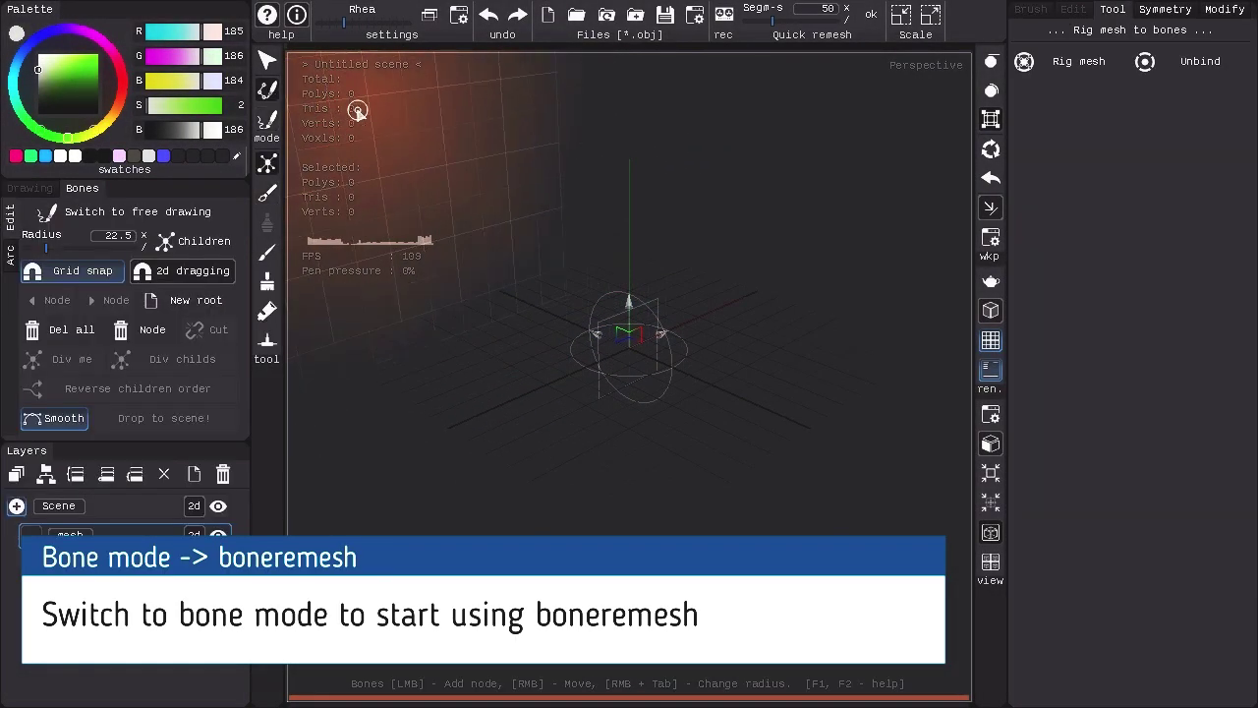
Step: Activate the Bone remesher and place a five-node bone chain rising from the bottom in a curve
left_click(267, 312)
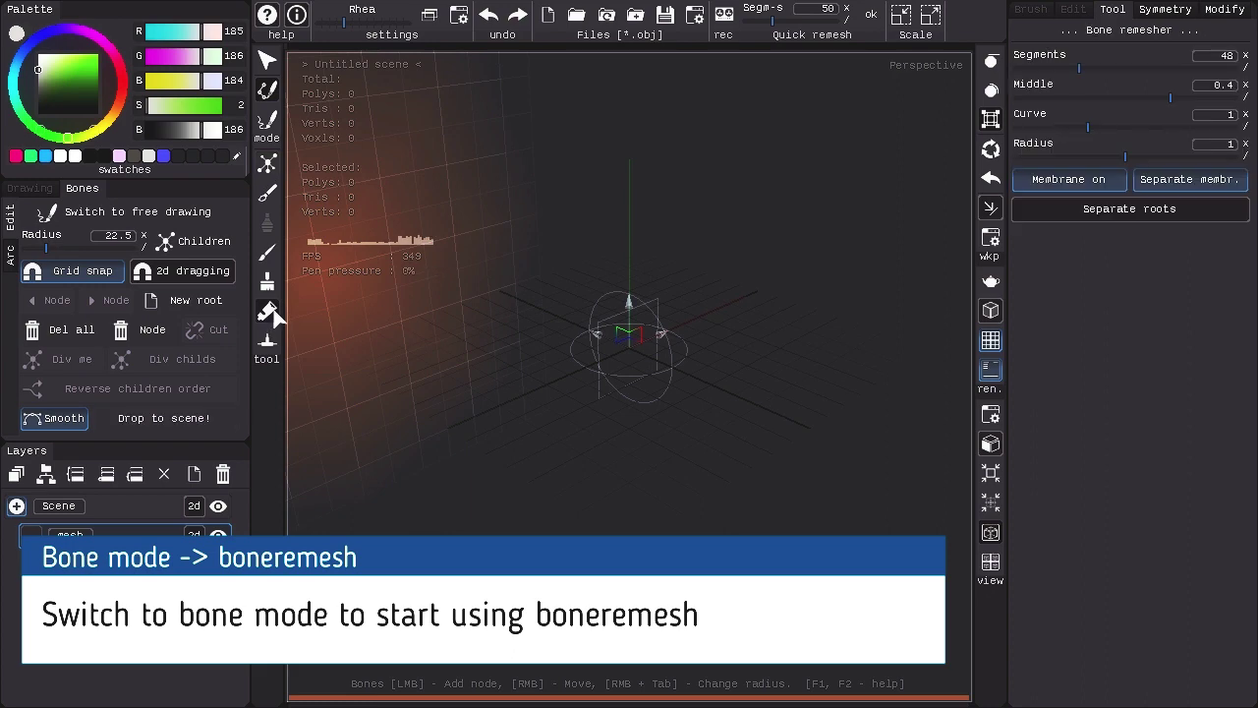
left_click_drag(580, 320, 668, 273, "alt")
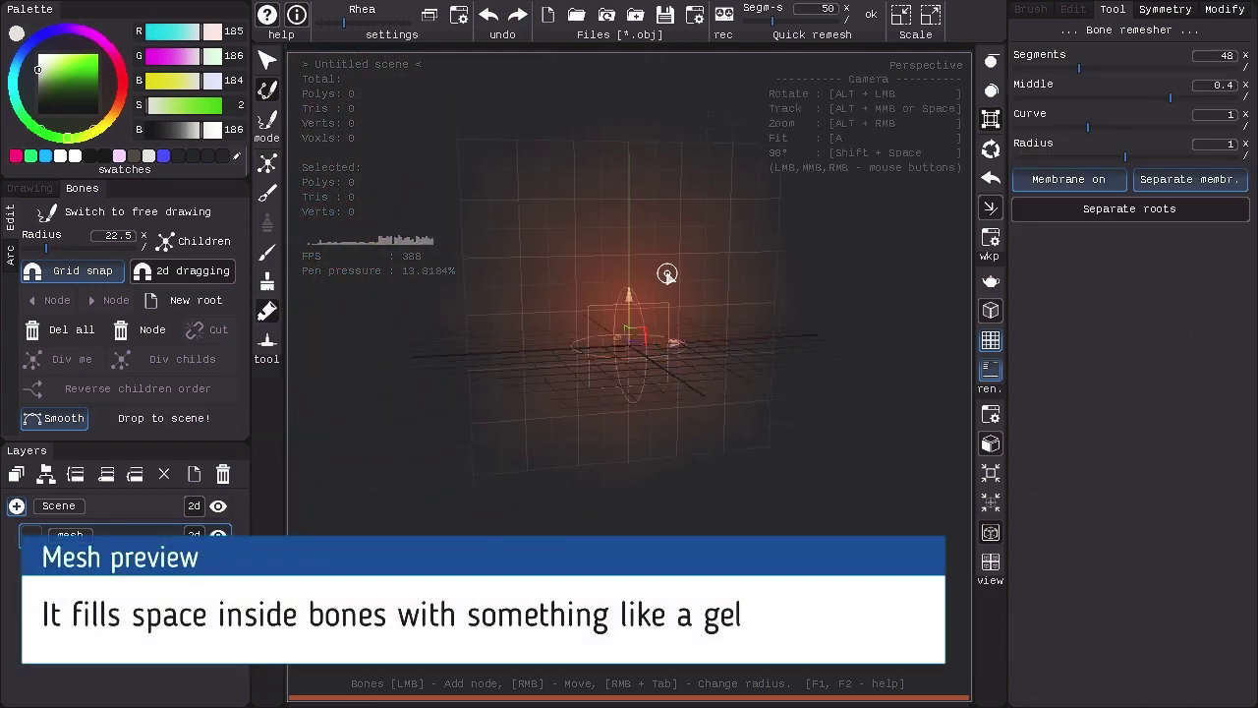
middle_click_drag(654, 283, 630, 316, "alt")
left_click(530, 629)
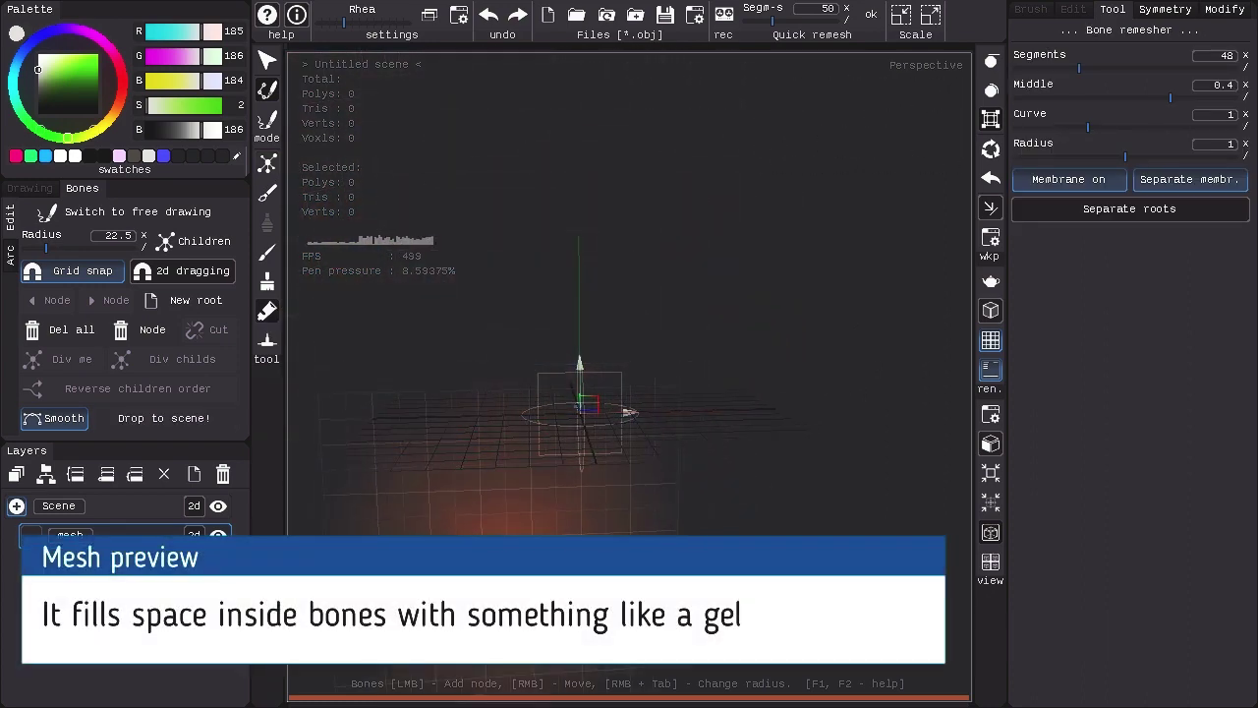
left_click(475, 448)
left_click(497, 301)
left_click(582, 193)
left_click(744, 138)
Step: Shift the chain's inner nodes and grow a three-node side branch from its second-lowest node
right_click_drag(582, 193, 601, 219)
right_click_drag(498, 297, 526, 311)
left_click(573, 410)
right_click_drag(475, 448, 486, 468)
left_click(729, 321)
left_click(825, 305)
Step: Adjust the branch's first node and grow a second two-node branch from it, below the first
right_click_drag(573, 409, 577, 425)
left_click(649, 454)
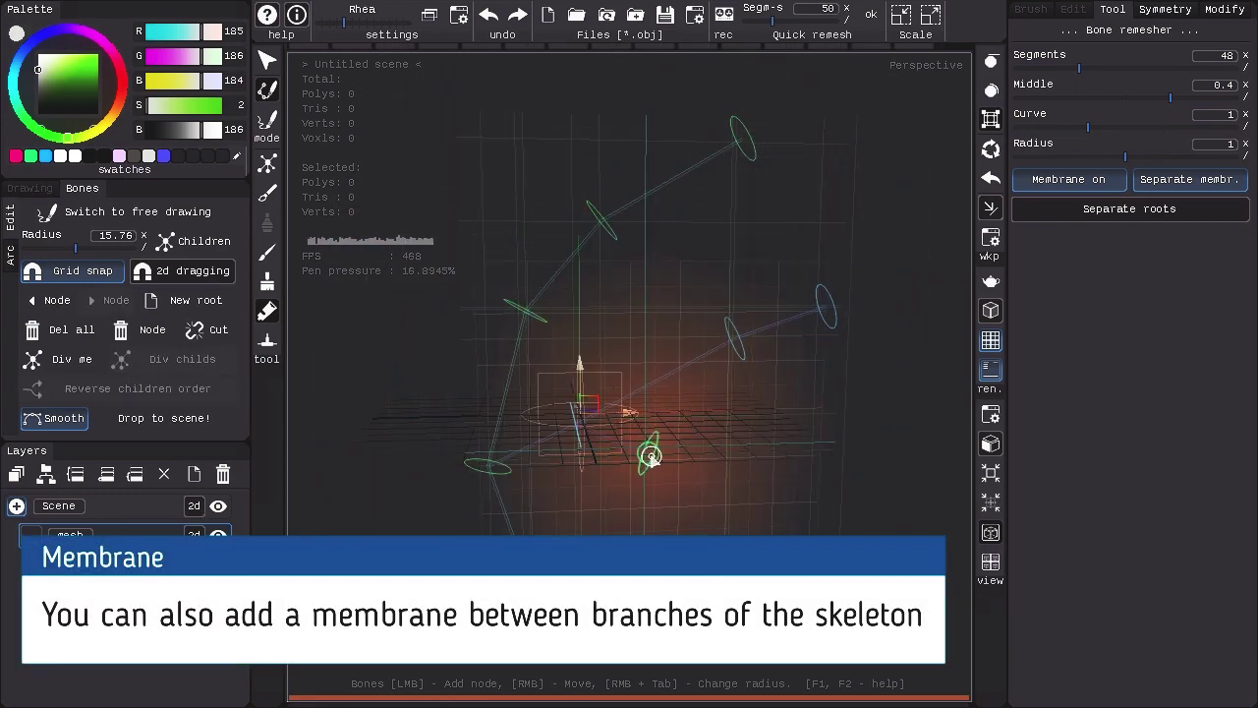
left_click(783, 482)
left_click_drag(865, 530, 811, 408, "alt")
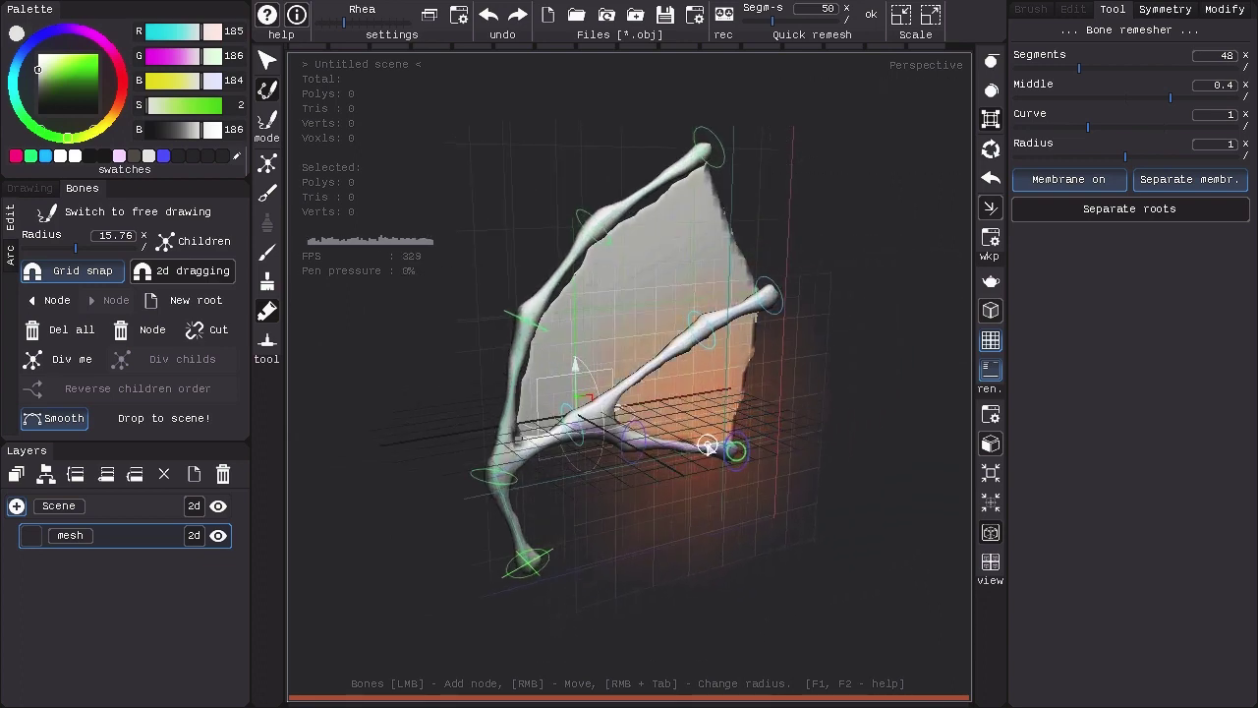
Step: Turn off the separate membrane option, inspect the joined membrane, and switch the membrane off
left_click(1064, 183)
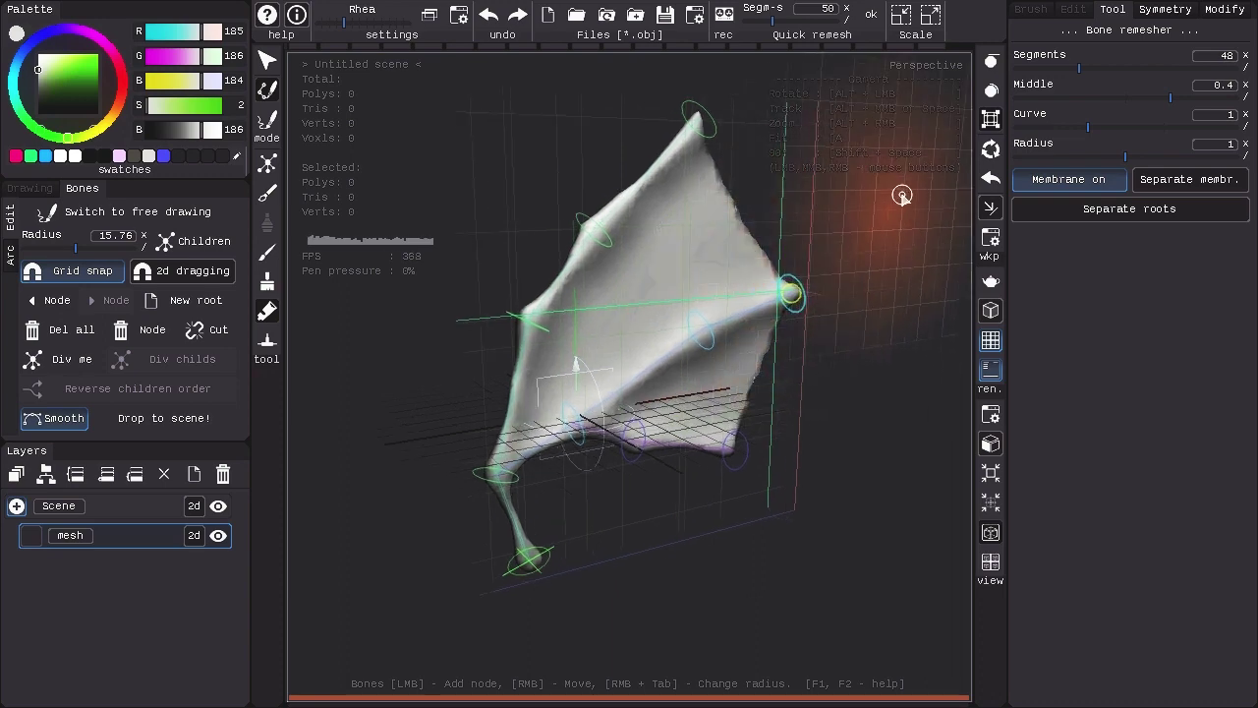
scroll(849, 205, "down", 2)
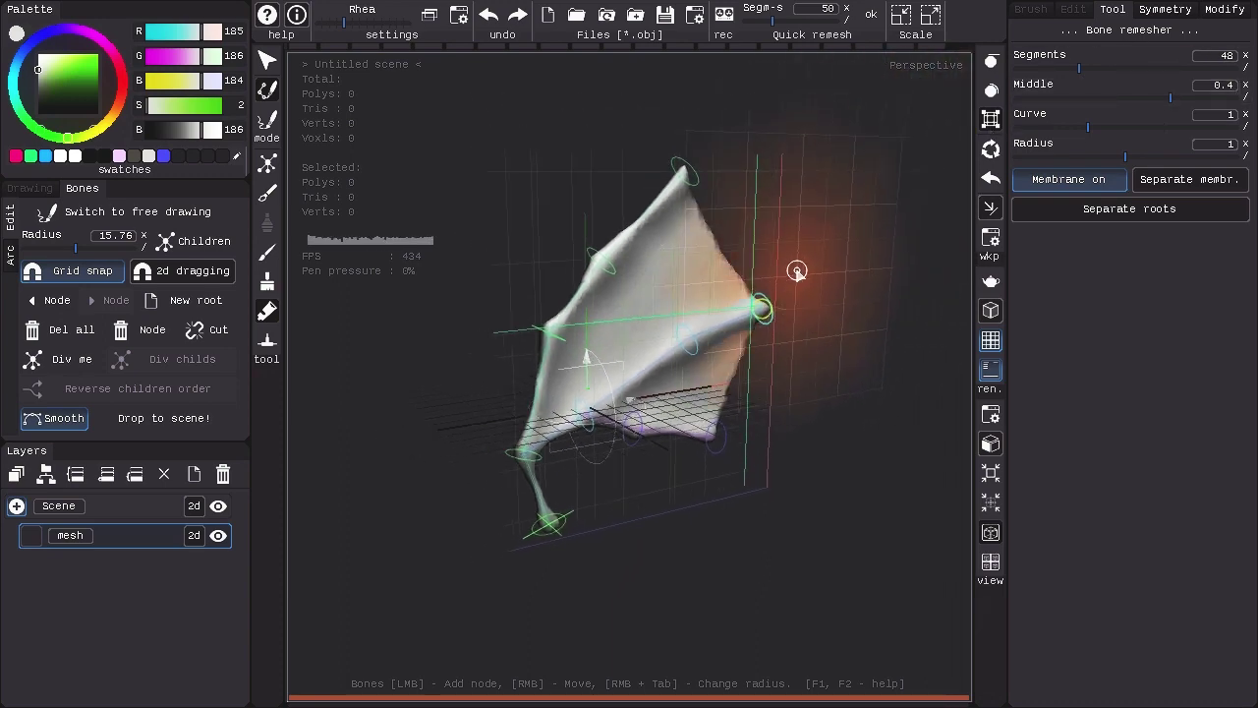
left_click(1122, 178)
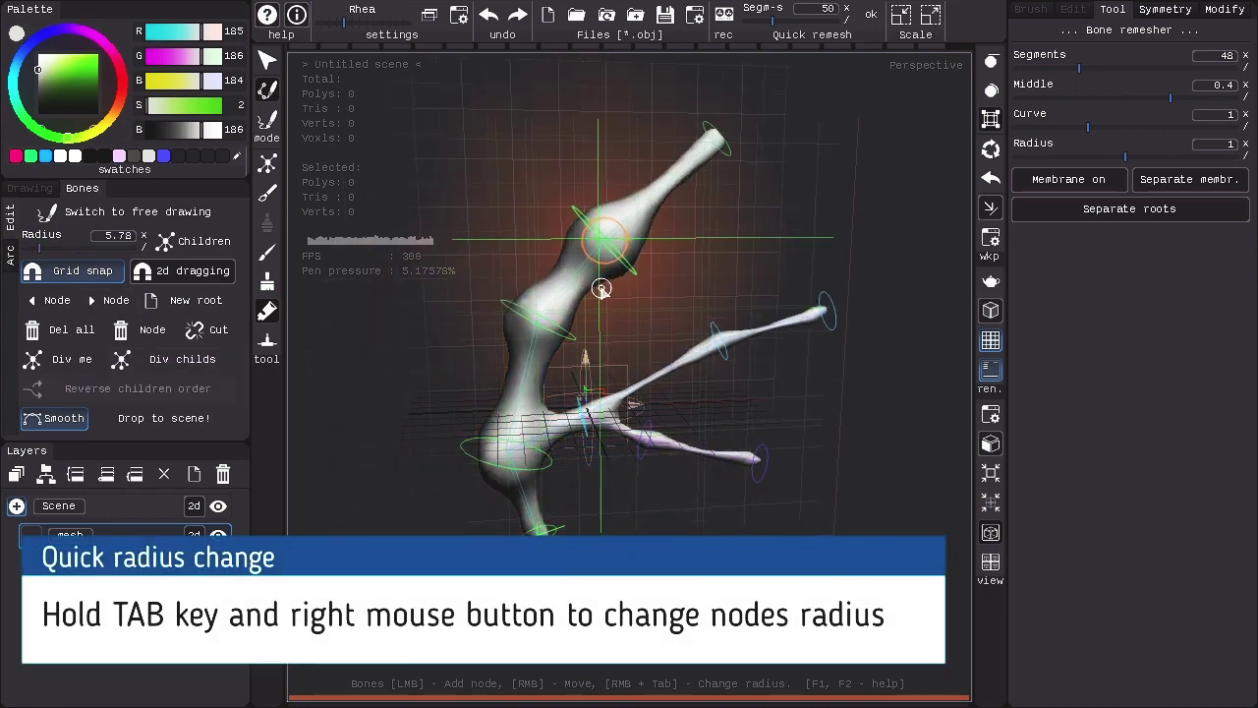
Step: Enlarge the radii of the main chain's top node and the inner nodes of the side branches
right_click_drag(712, 146, 721, 222)
scroll(622, 441, "up", 1)
right_click_drag(582, 450, 645, 478)
right_click_drag(730, 337, 730, 370)
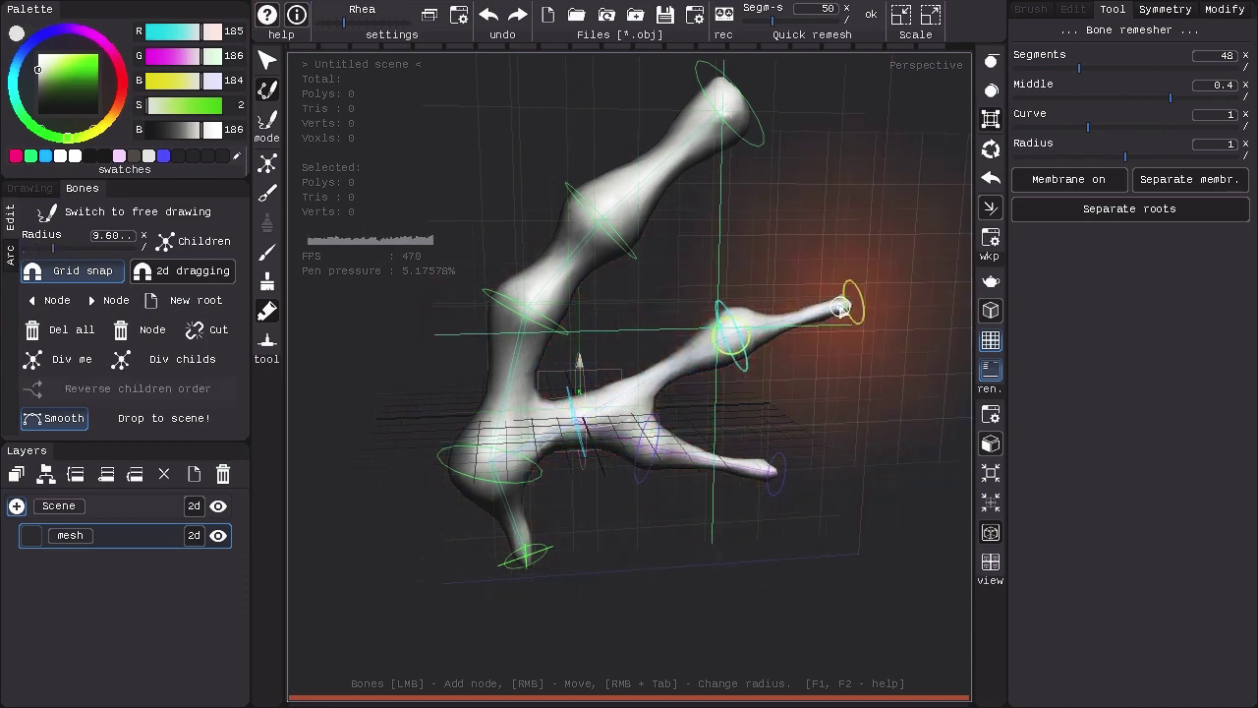
Step: Display the wireframe and set the remesher to 56 segments, middle 0.38, curve 0.45 and radius 0.98
left_click(991, 311)
right_click_drag(810, 264, 821, 203, "alt")
left_click_drag(820, 203, 790, 273, "alt")
left_click_drag(1127, 63, 1039, 67)
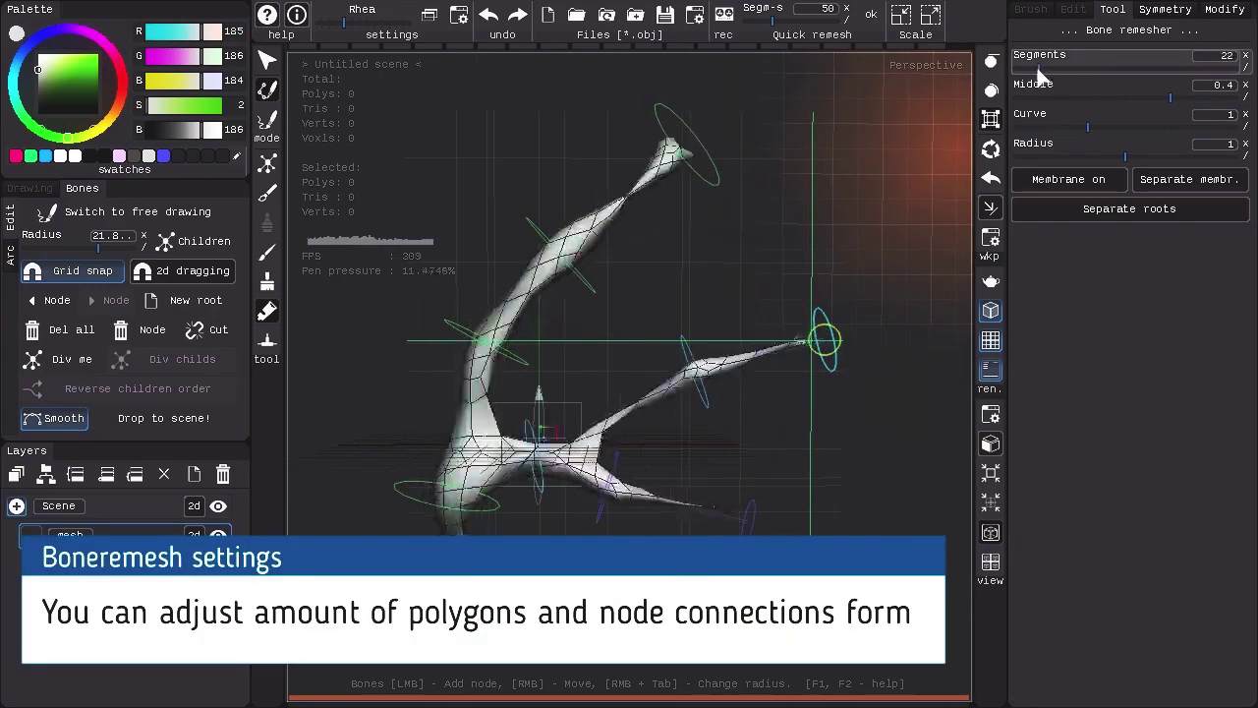
mouse_move(1176, 96)
left_mouse_down()
mouse_move(1097, 98)
mouse_move(1166, 97)
left_mouse_up()
left_click_drag(1109, 128, 1037, 133)
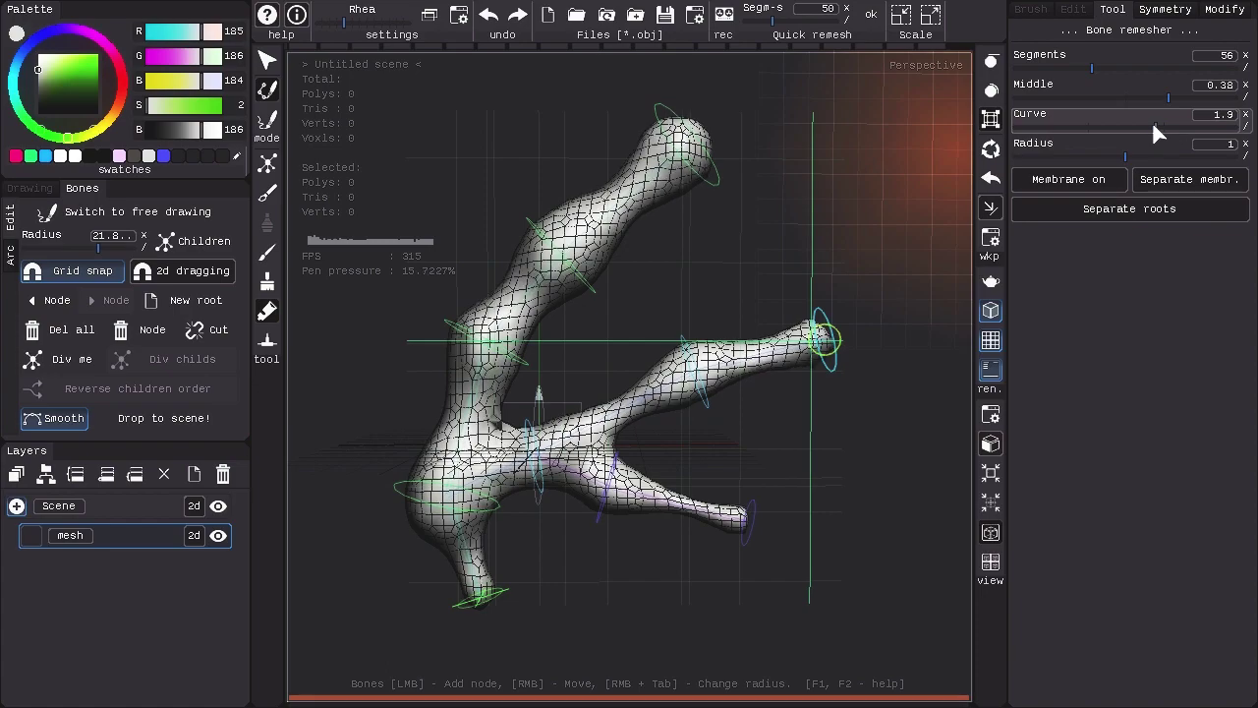
mouse_move(1125, 151)
left_mouse_down()
mouse_move(1155, 161)
mouse_move(1115, 152)
mouse_move(1122, 143)
left_mouse_up()
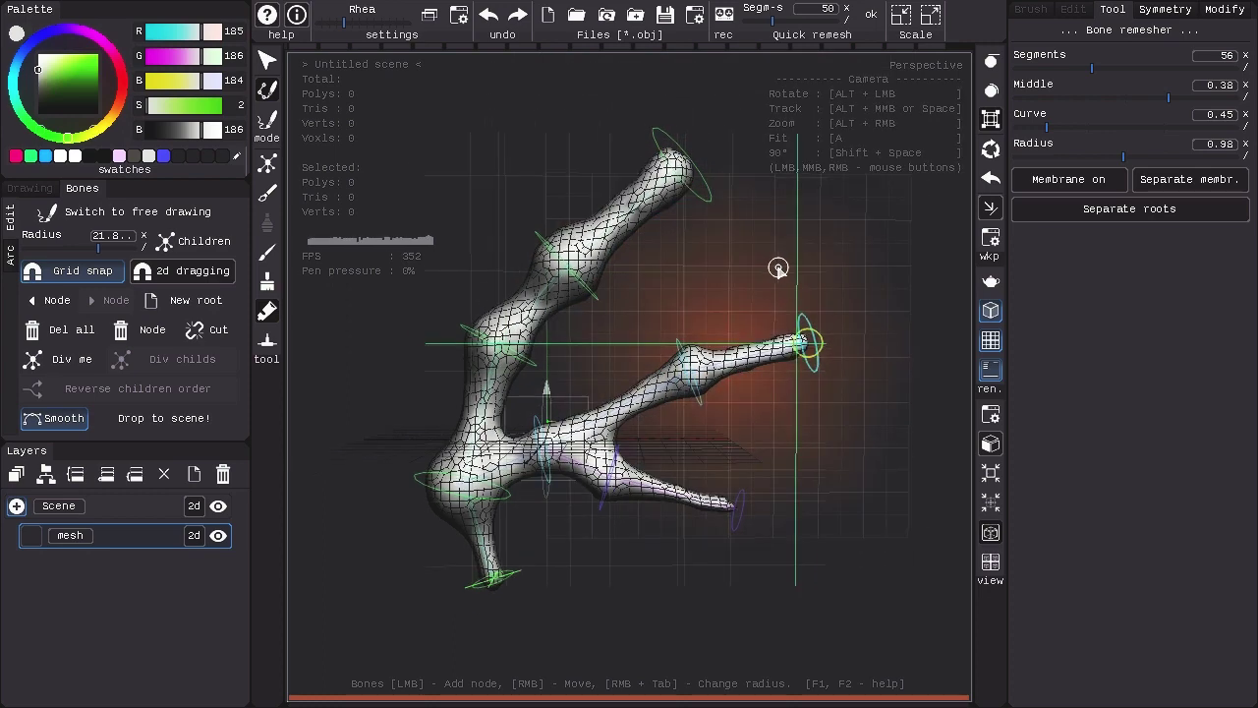
Step: Enable world mirror symmetry on X and reposition the main chain's upper nodes
left_click(1164, 10)
left_click(1054, 34)
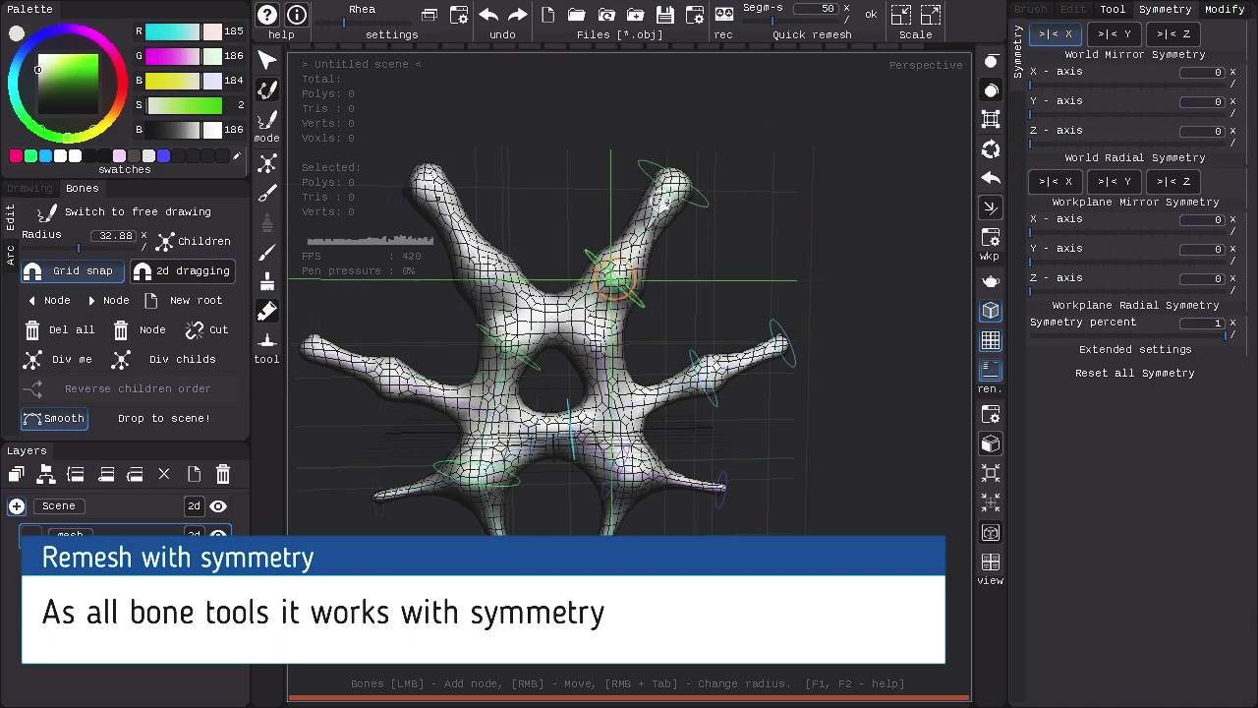
right_click_drag(661, 201, 705, 169)
right_click_drag(785, 202, 703, 287, "alt")
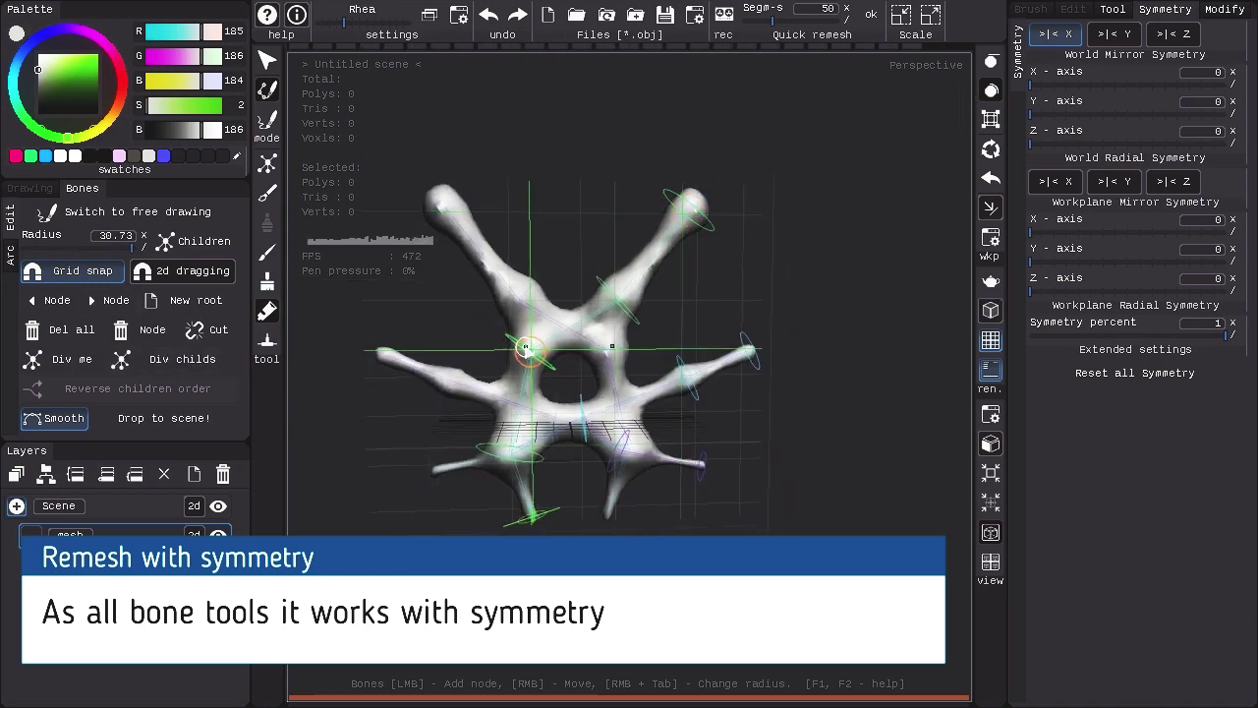
right_click_drag(709, 203, 662, 135)
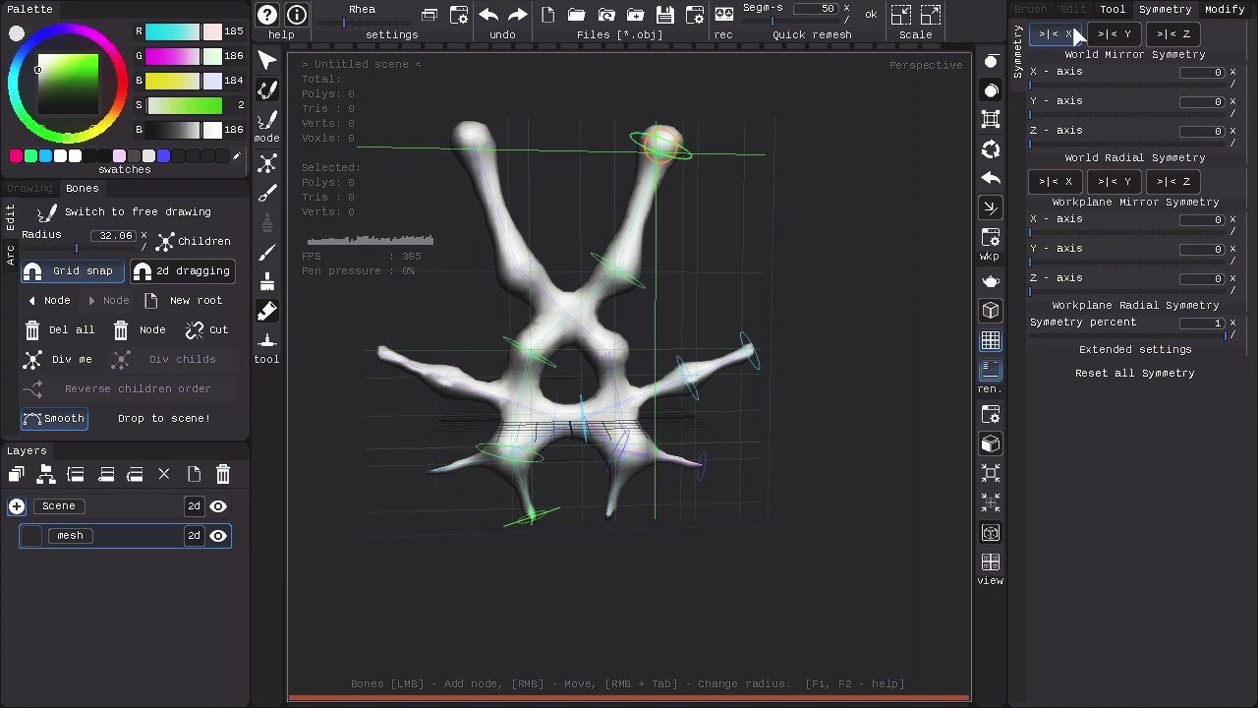
Step: Switch the world mirror symmetry from X to Y and set the remesher segments to 93
left_click(1072, 34)
left_click(1113, 34)
left_click_drag(907, 136, 837, 256, "alt")
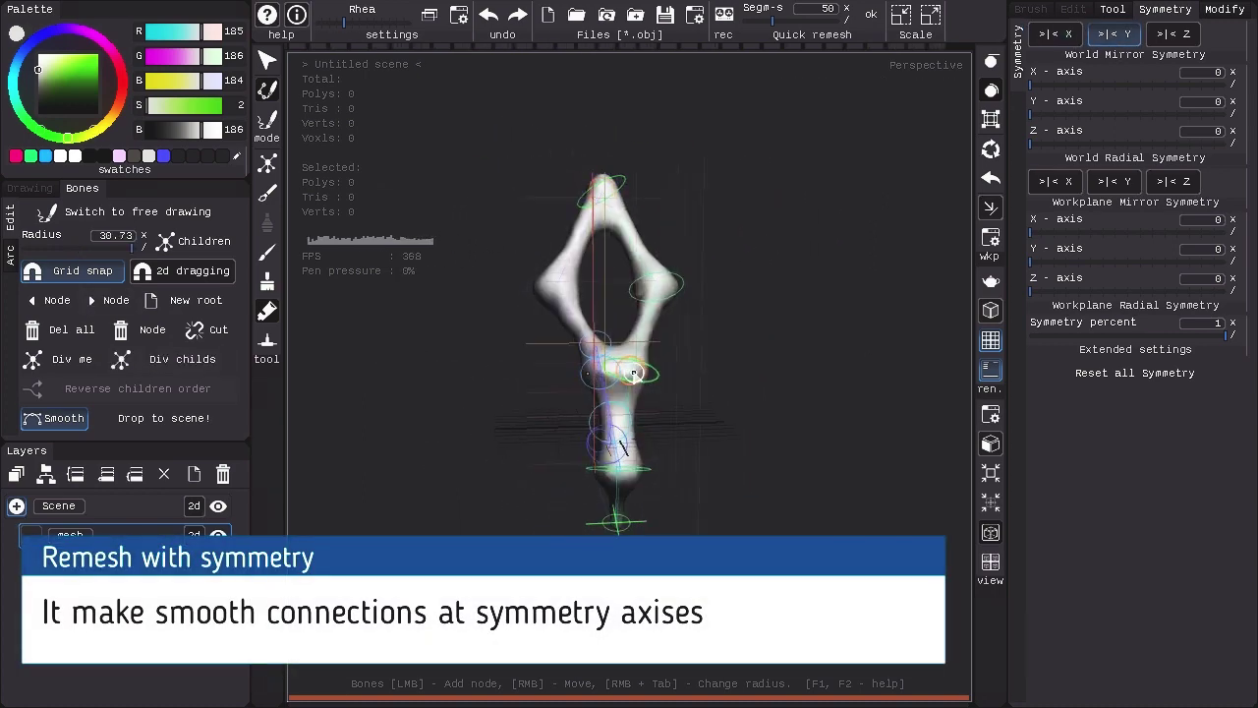
left_click_drag(673, 370, 886, 189, "alt")
left_click(1116, 10)
left_click_drag(1097, 66, 1148, 68)
left_click_drag(841, 236, 816, 249, "alt")
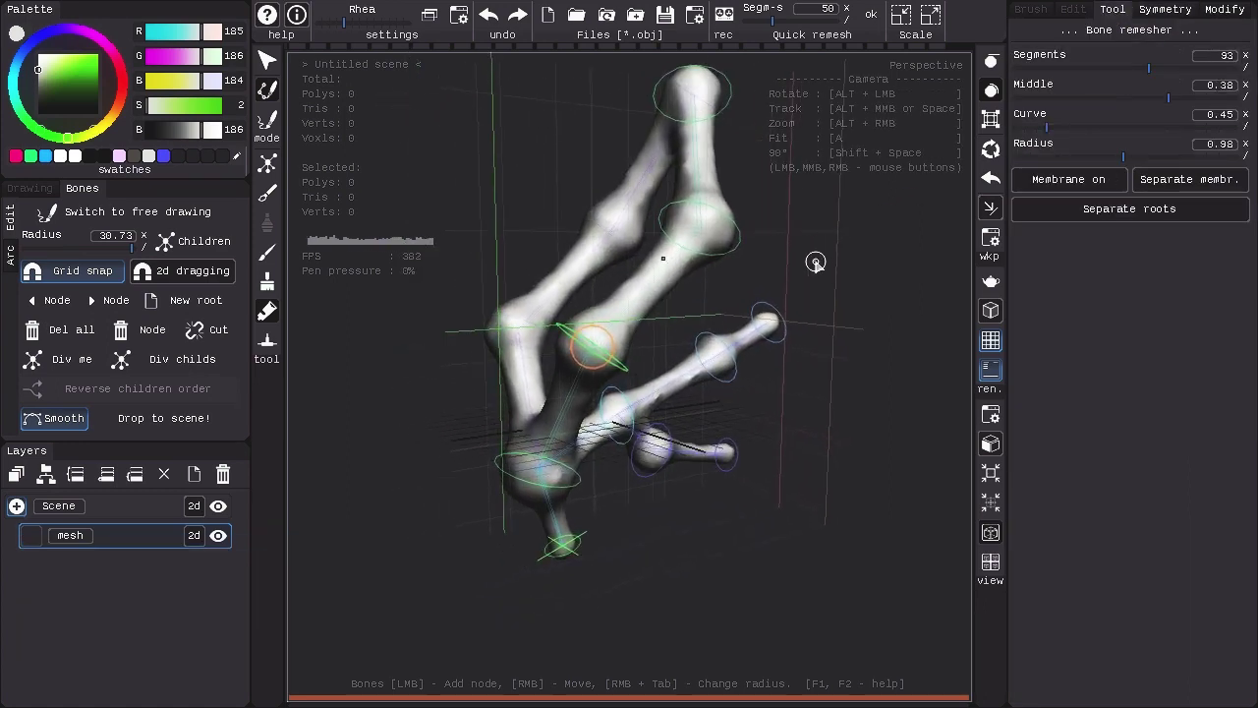
Step: Turn off grid snapping and reposition the upper joint node of the main chain
left_click(95, 272)
mouse_move(797, 176)
left_mouse_down("alt")
mouse_move(810, 188)
mouse_move(801, 194)
left_mouse_up("alt")
right_click_drag(702, 237, 721, 216)
left_click_drag(765, 216, 794, 208, "alt")
Step: Set the remesher segments to 69 and drop the bones into the scene as geometry
left_click(1115, 57)
right_click_drag(906, 177, 896, 214, "alt")
left_click_drag(895, 213, 828, 226, "alt")
left_click(201, 417)
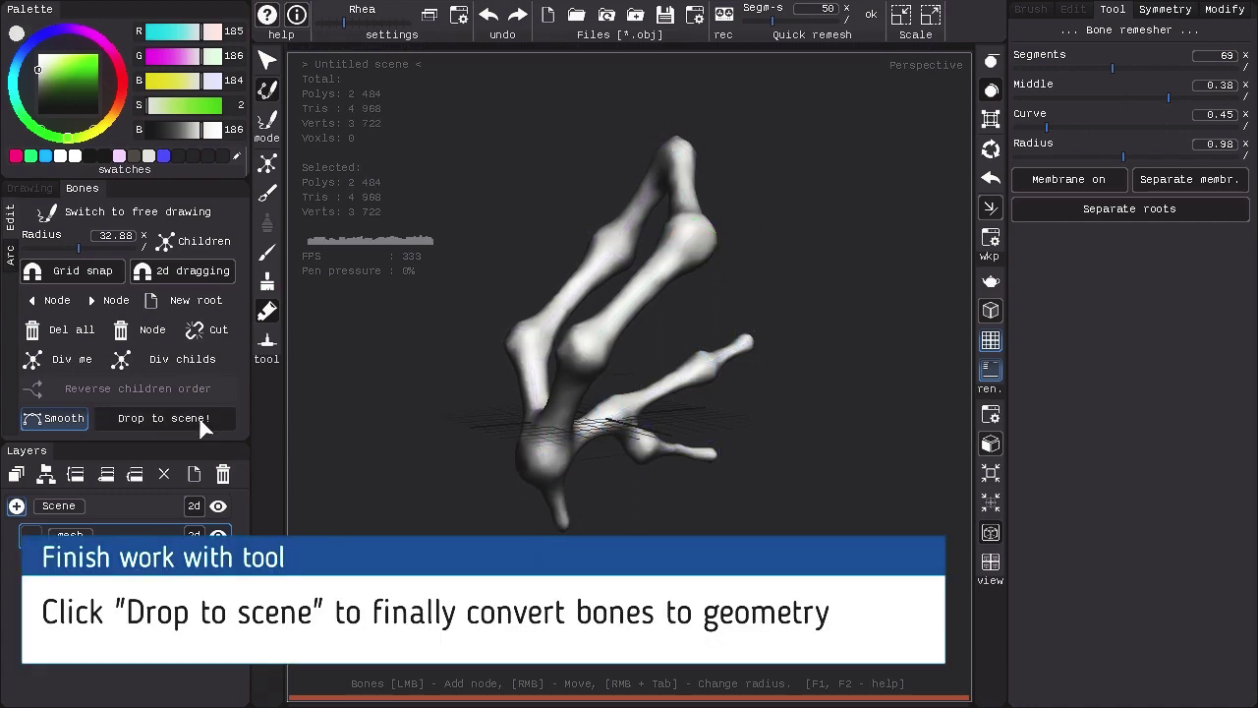
mouse_move(840, 206)
left_mouse_down("alt")
mouse_move(839, 289)
mouse_move(941, 315)
mouse_move(776, 323)
mouse_move(800, 286)
mouse_move(801, 339)
mouse_move(808, 320)
left_mouse_up("alt")
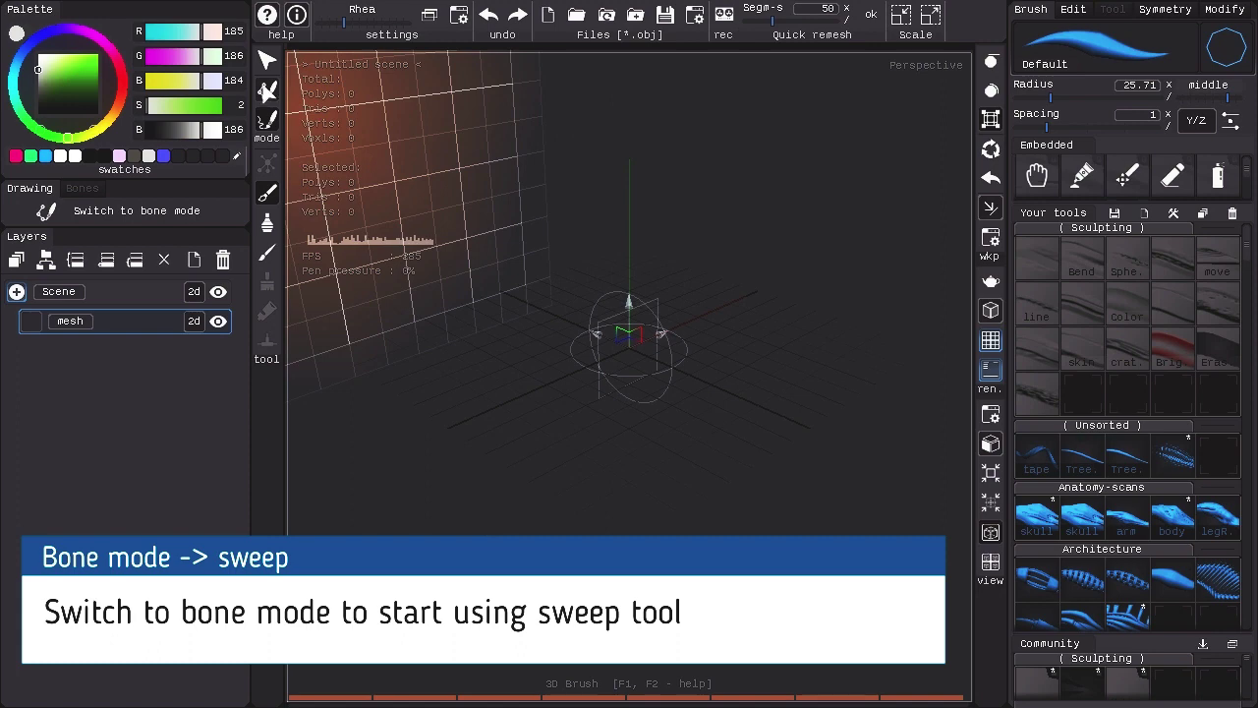
Step: Enter bone mode with the sweep (Pipes) tool and place a five-node chain to form a bent tube
left_click(267, 91)
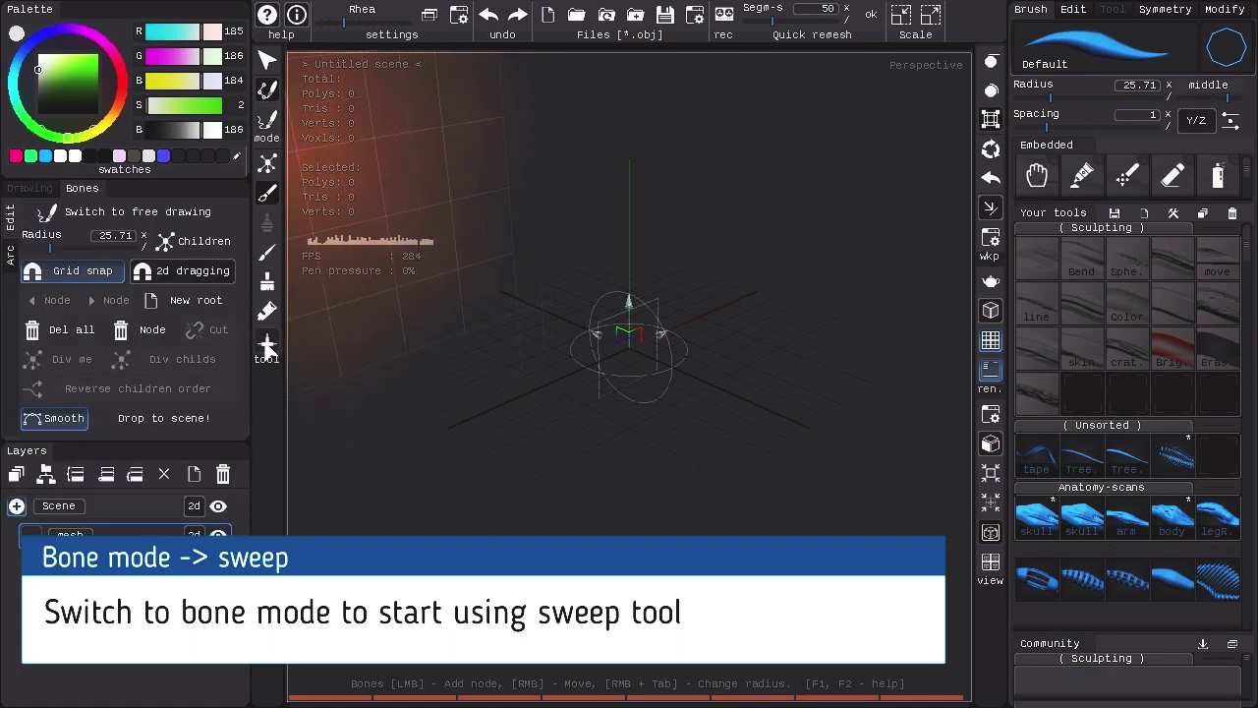
left_click(267, 344)
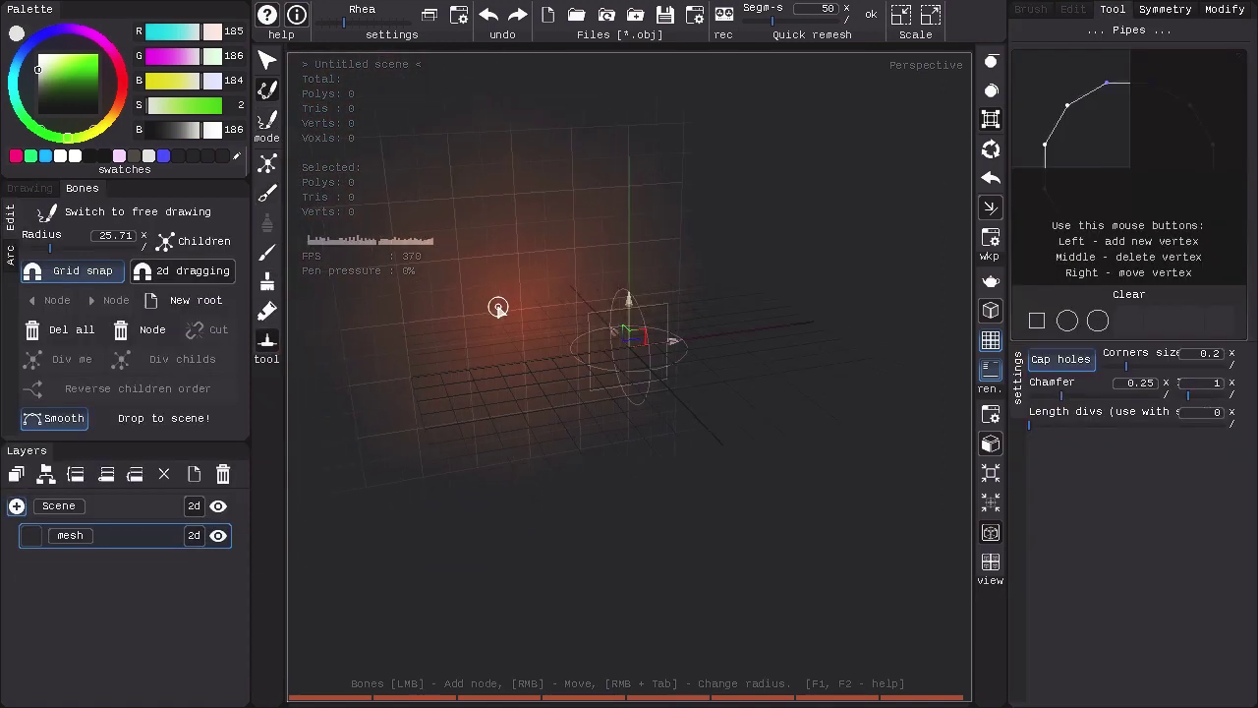
left_click_drag(651, 310, 659, 312, "alt")
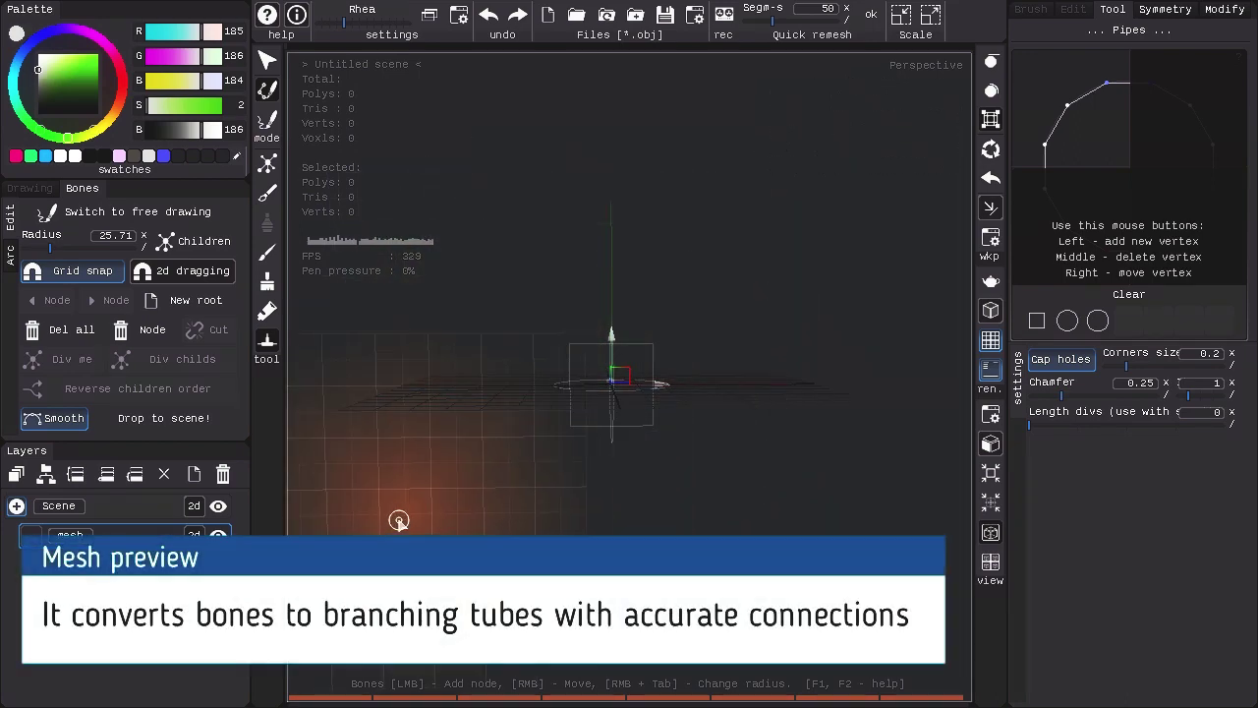
left_click(397, 518)
left_click(573, 462)
left_click(702, 337)
left_click(713, 187)
left_click(616, 119)
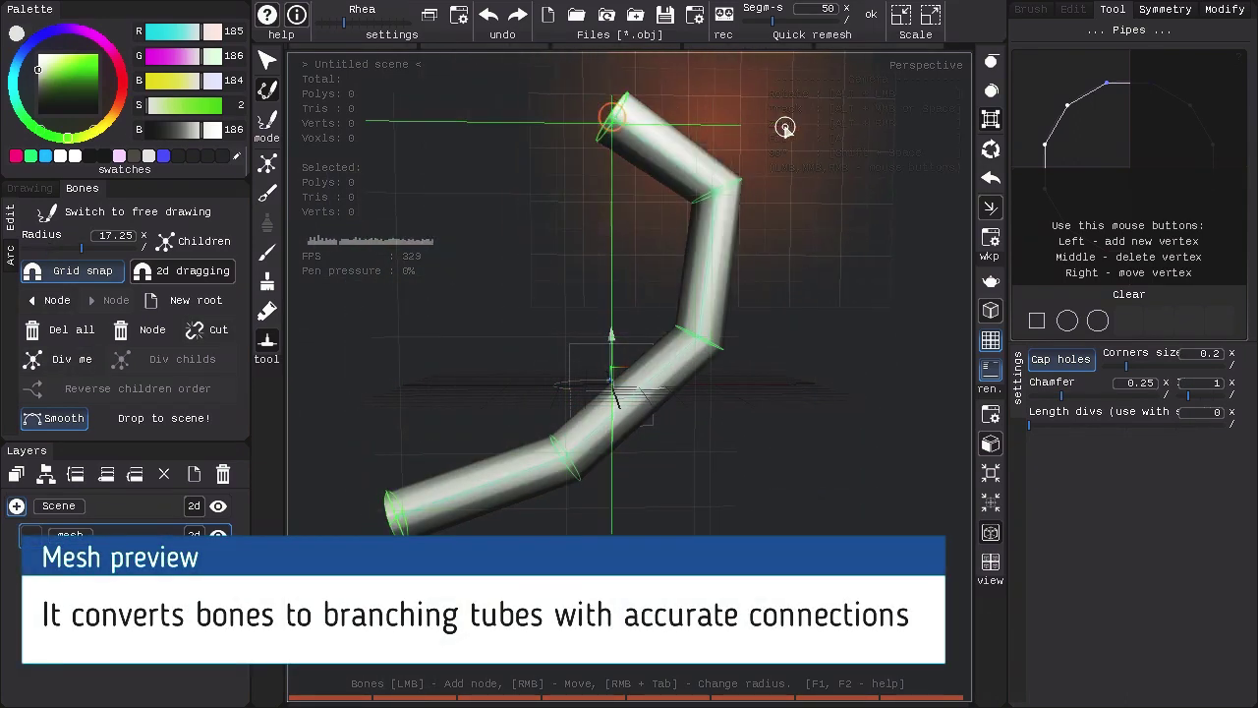
Step: Reposition the tube's two upper nodes so that the pipe extends diagonally upward
scroll(769, 127, "down", 3)
right_click_drag(627, 184, 704, 127)
right_click_drag(696, 237, 669, 250)
right_click_drag(701, 127, 769, 130)
right_click_drag(668, 250, 747, 273)
right_click_drag(773, 132, 831, 125)
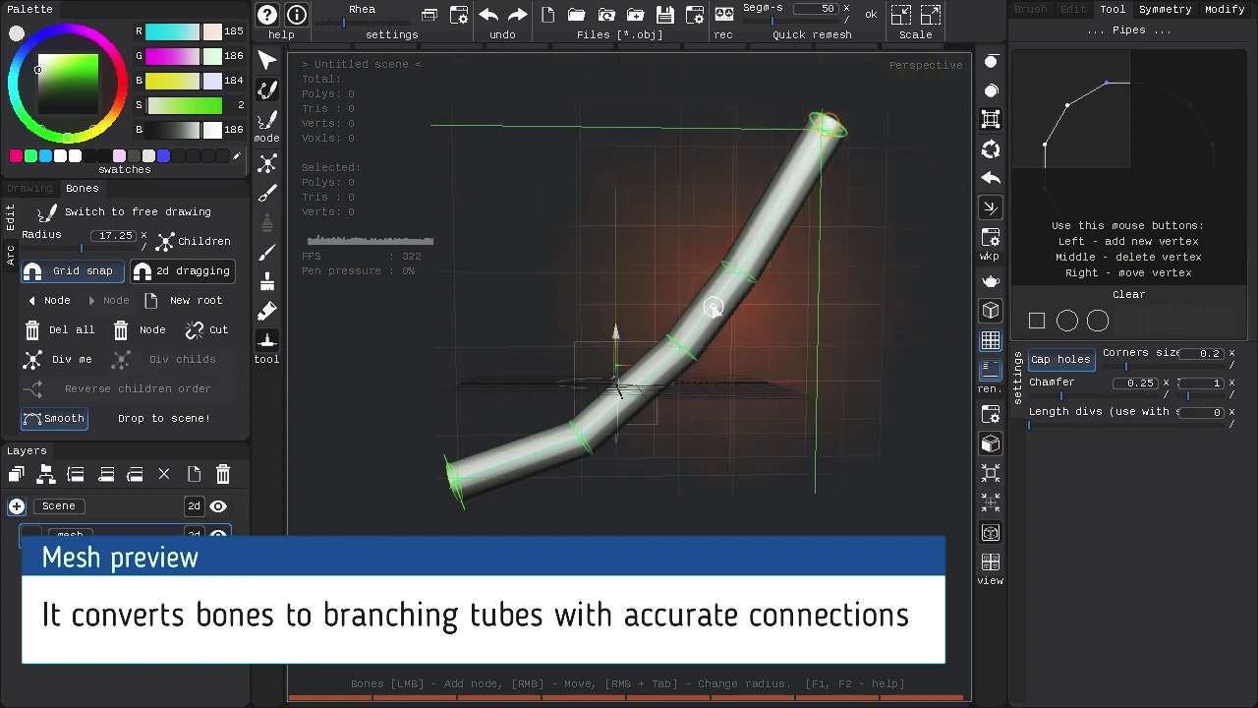
Step: Shift the tube's middle node slightly and grow a side branch from it toward the opposite upper side
right_click_drag(682, 348, 659, 358)
left_click(536, 177)
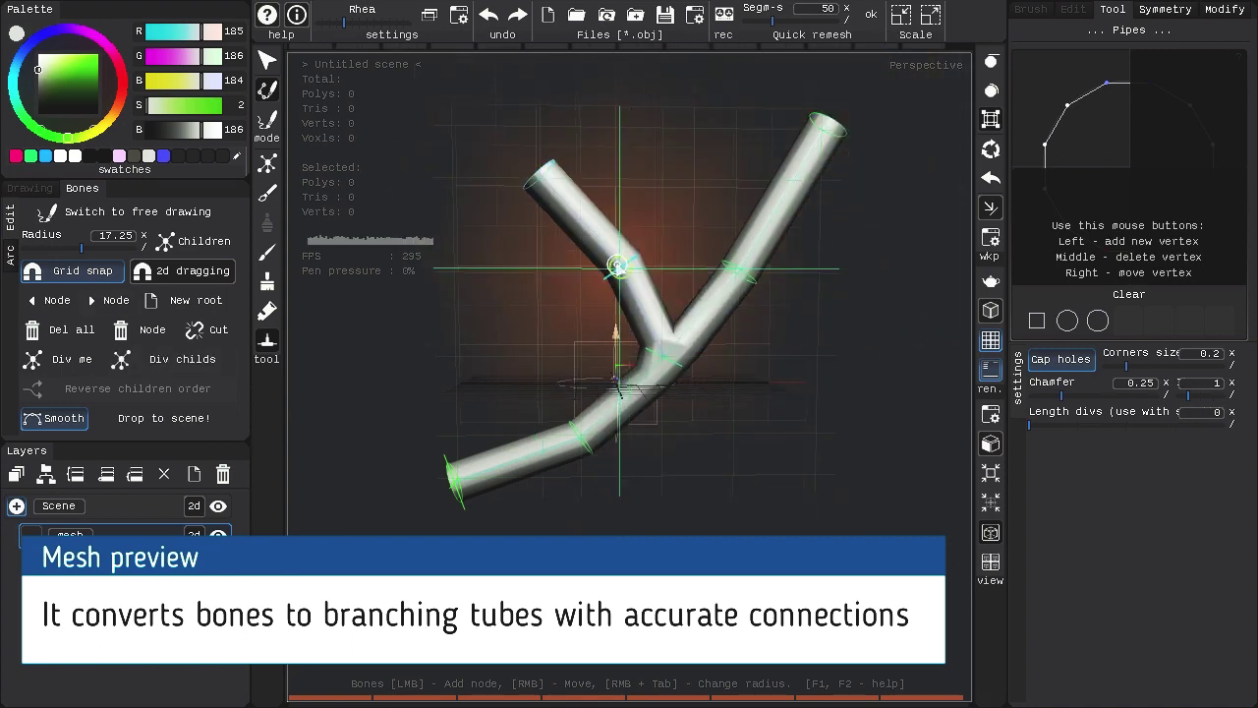
Step: Show the wireframe and reshape the pipe's section profile into a notched contour by moving and adding vertices
scroll(716, 443, "up", 10)
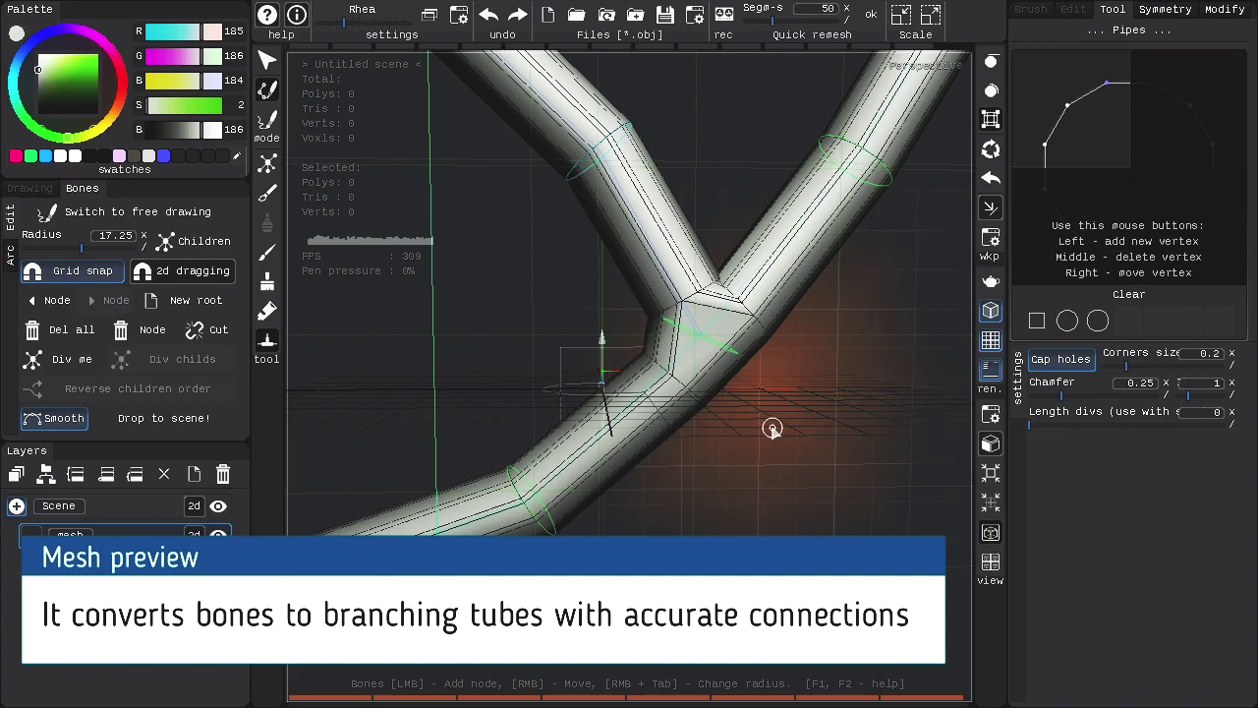
scroll(789, 238, "down", 10)
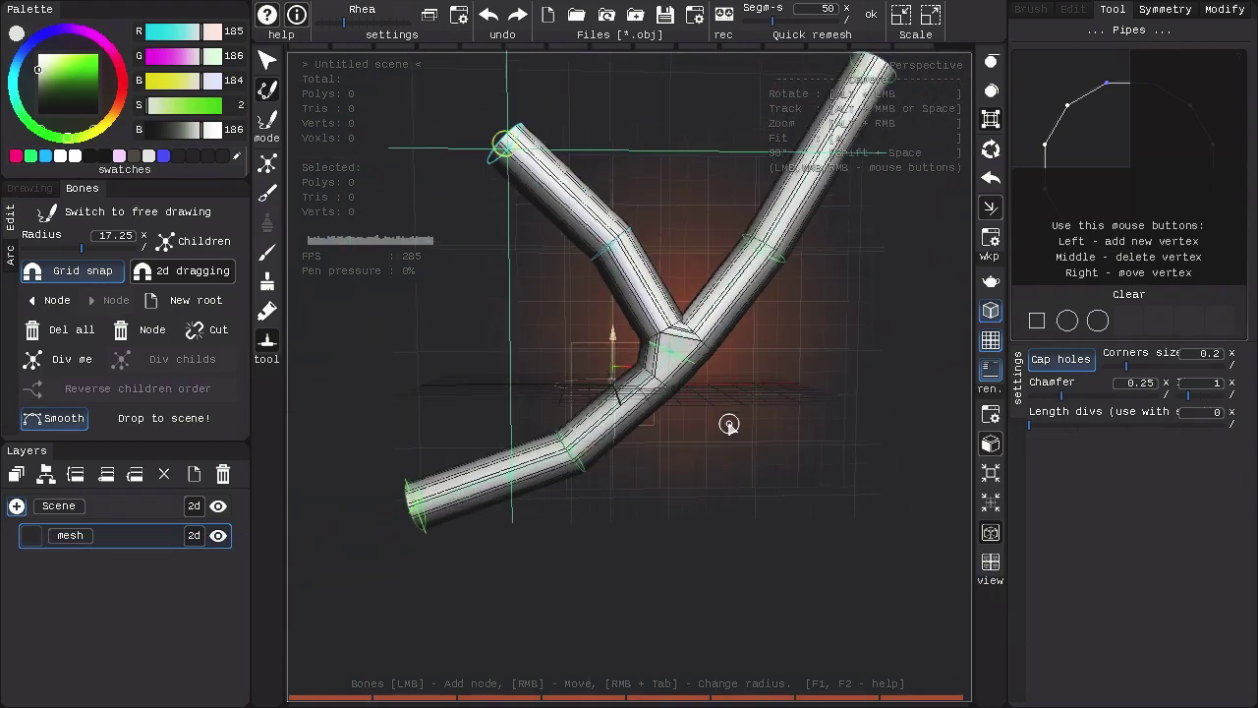
middle_click_drag(730, 388, 691, 420)
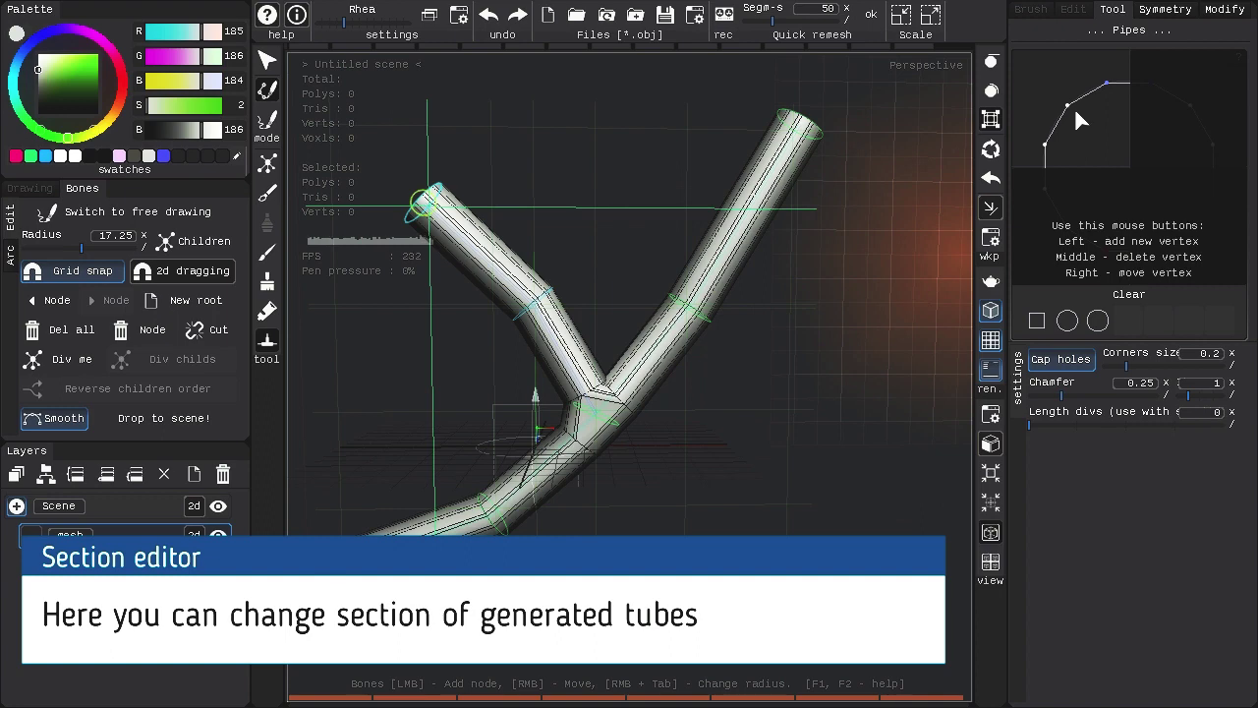
right_click_drag(1068, 106, 1071, 106)
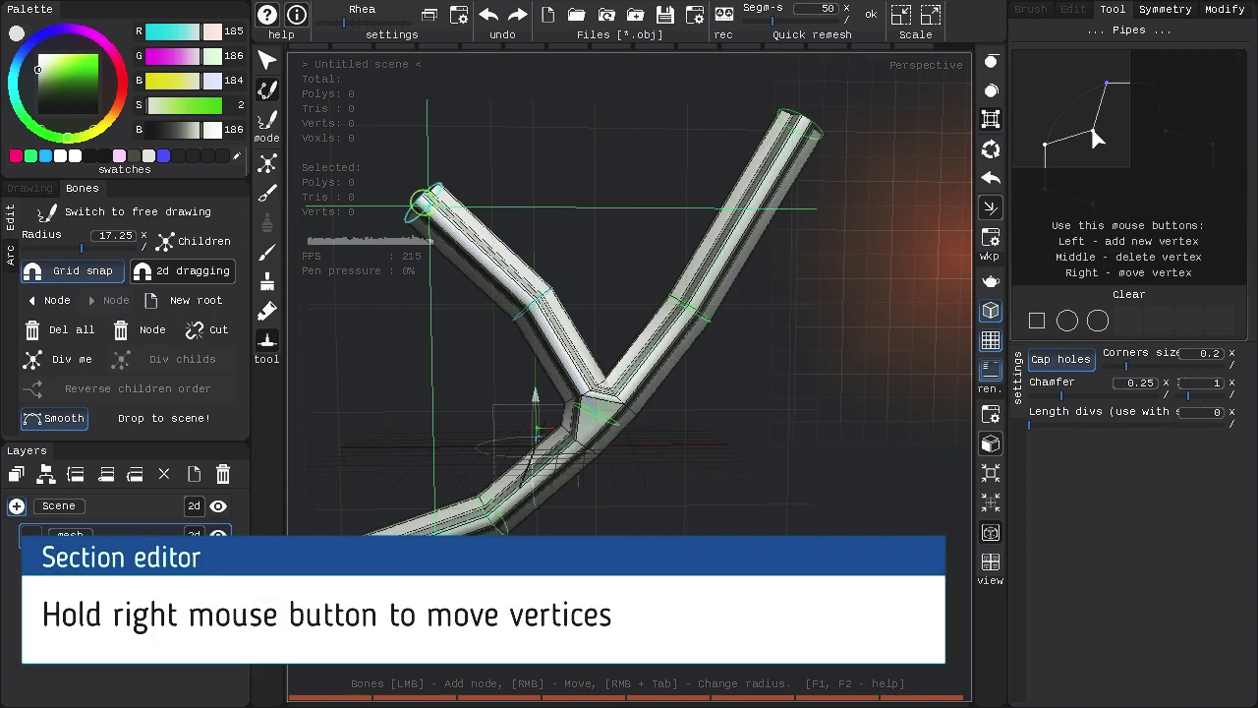
right_click_drag(1105, 93, 1110, 88)
left_click(1106, 125)
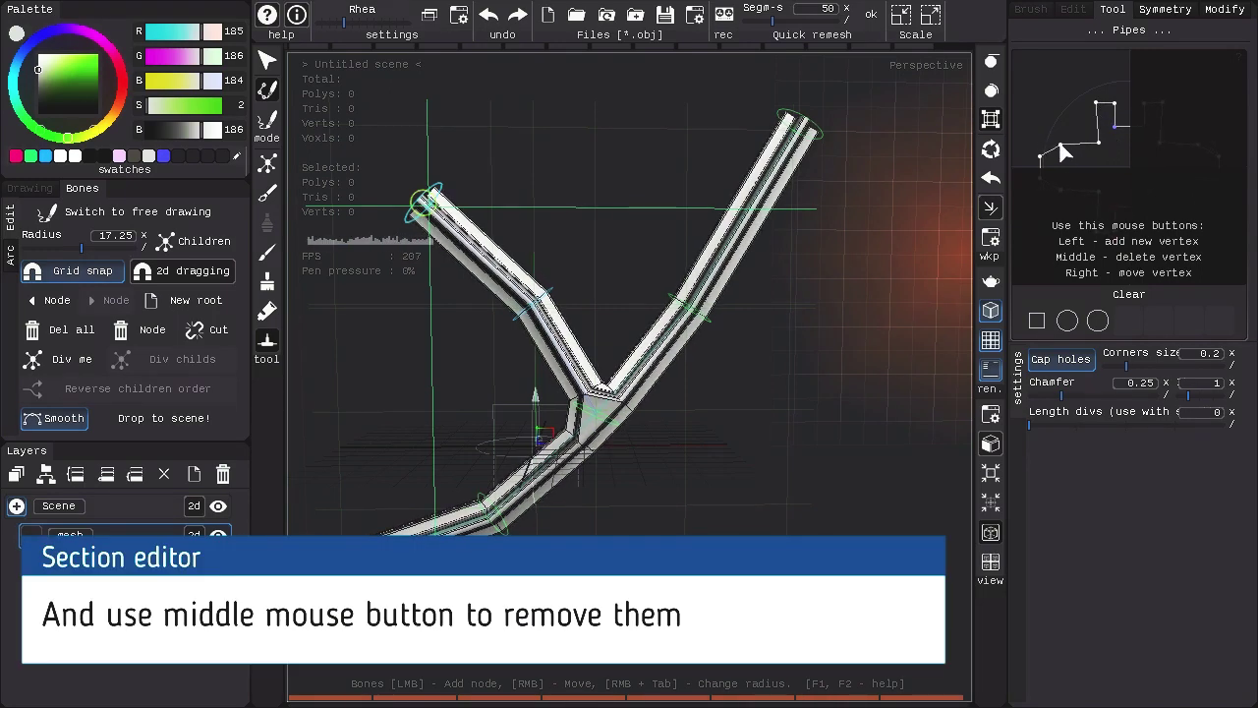
Step: Hide the wireframe and move the side branch's two nodes so that the branch runs at a flatter angle
key("w")
right_click_drag(631, 452, 729, 454, "alt")
left_click_drag(729, 455, 699, 449, "alt")
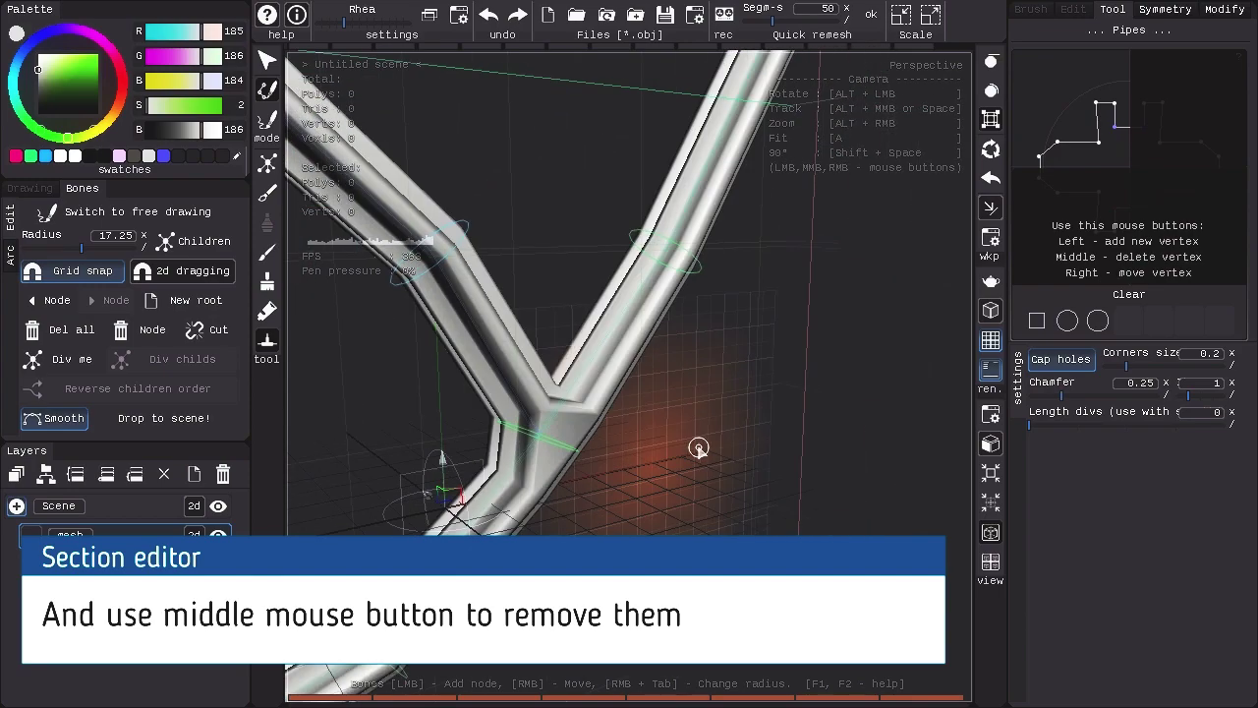
middle_click_drag(699, 449, 737, 413, "alt")
left_click_drag(737, 413, 714, 396, "alt")
right_click_drag(713, 396, 755, 419, "alt")
left_click_drag(755, 420, 738, 384, "alt")
right_click_drag(738, 384, 713, 455, "alt")
right_click_drag(586, 292, 549, 318)
right_click_drag(500, 215, 464, 277)
Step: Reposition the main pipe's two upper nodes to lower the long diagonal arm
right_click_drag(565, 282, 629, 256, "alt")
left_click_drag(629, 256, 720, 252, "alt")
right_click_drag(714, 267, 725, 277)
right_click_drag(805, 105, 840, 160)
right_click_drag(825, 212, 878, 221, "alt")
right_click_drag(762, 250, 614, 203)
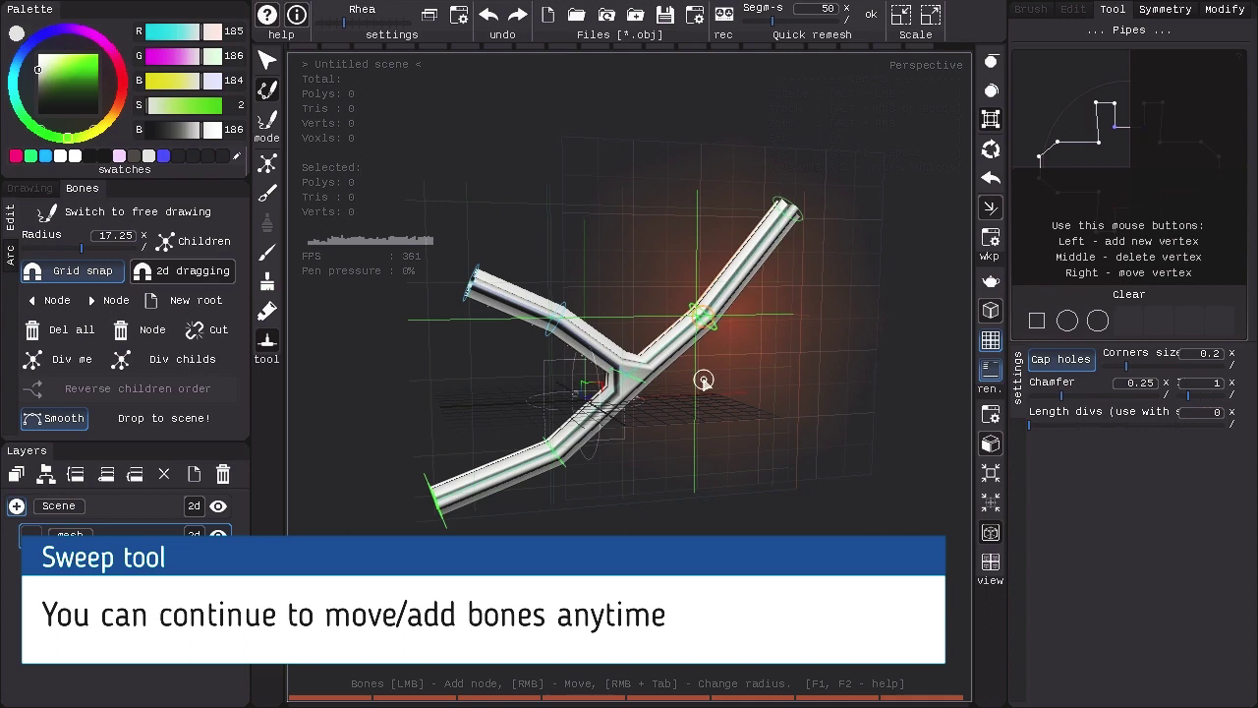
Step: Switch the workplane off and move the side branch's nodes freely in depth from different viewing angles
right_click_drag(716, 354, 850, 285, "alt")
right_click_drag(960, 121, 730, 379, "alt")
left_click_drag(730, 379, 609, 488, "alt")
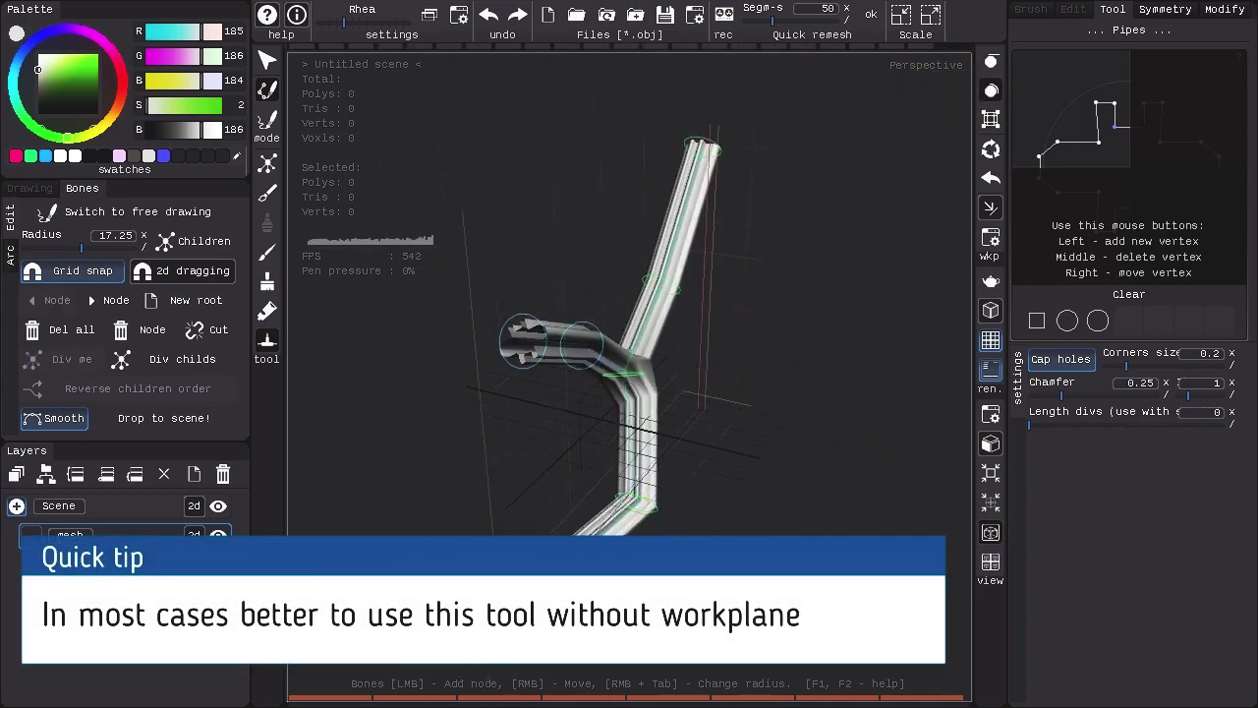
left_click_drag(727, 157, 865, 319, "alt")
right_click_drag(596, 427, 642, 438)
right_click_drag(564, 513, 583, 515)
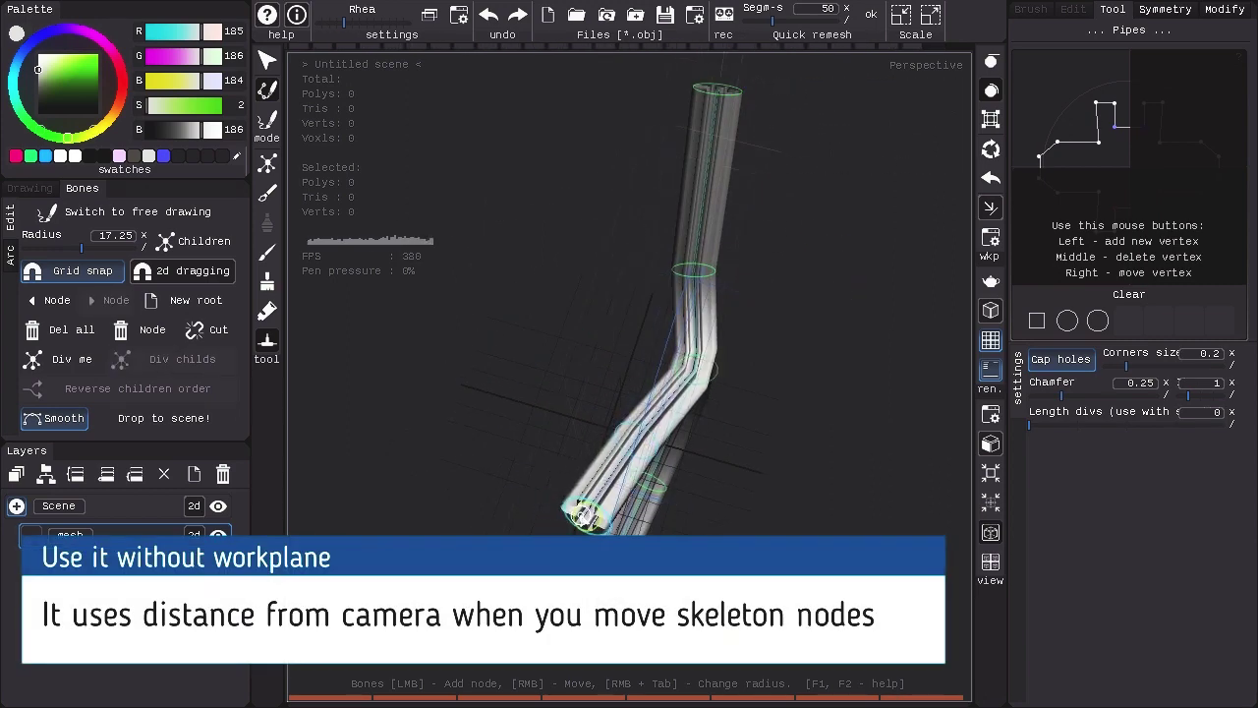
left_click_drag(692, 494, 610, 302)
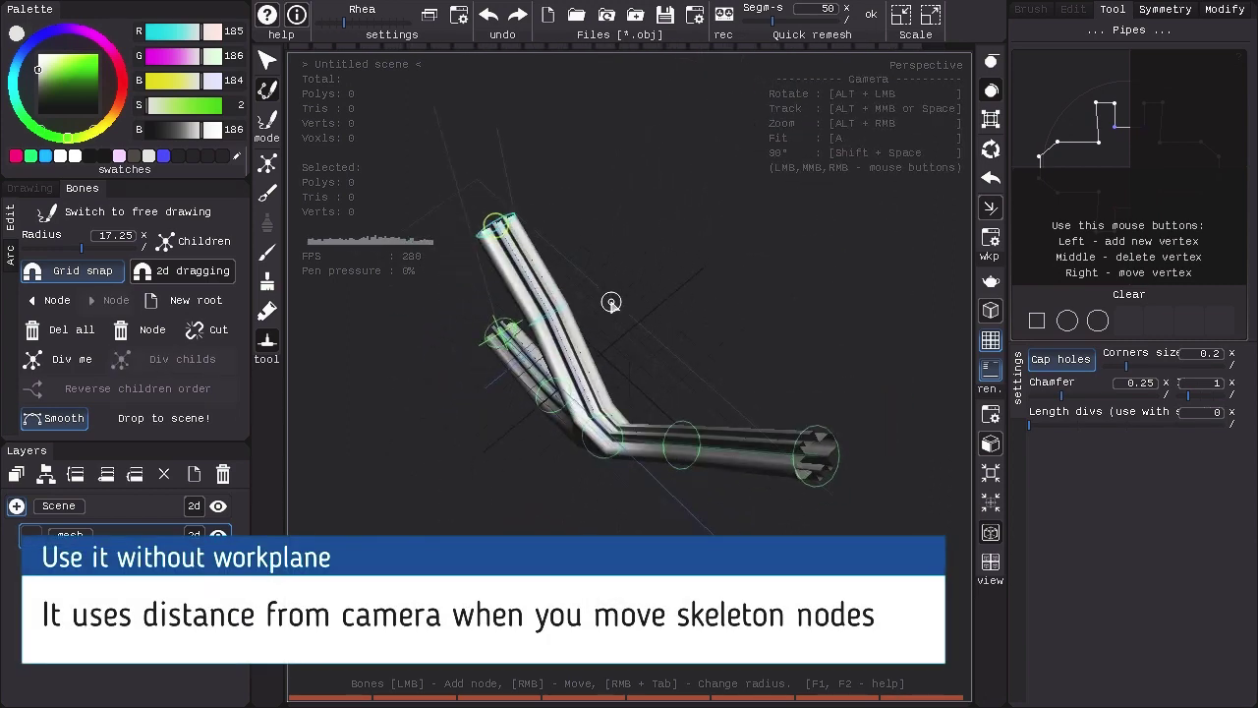
left_click_drag(531, 317, 823, 373)
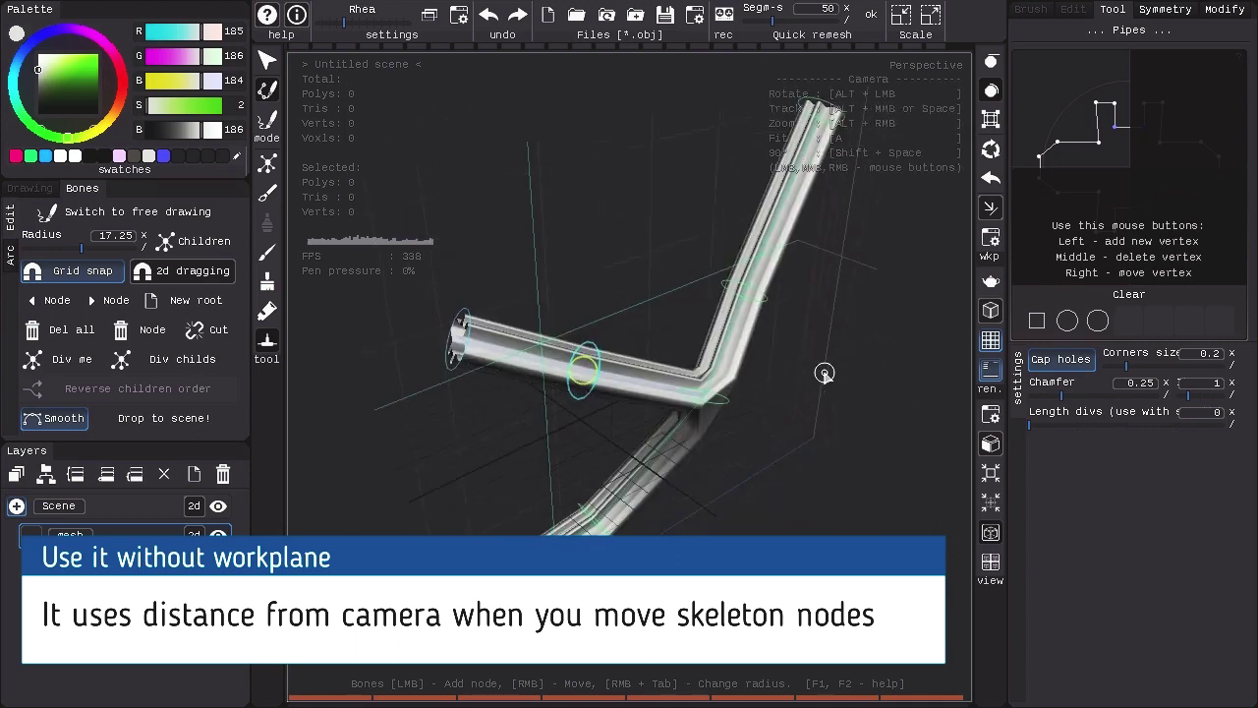
Step: Enable world mirror symmetry on the Y axis for the pipes and select the node at the branching point
left_click(1164, 10)
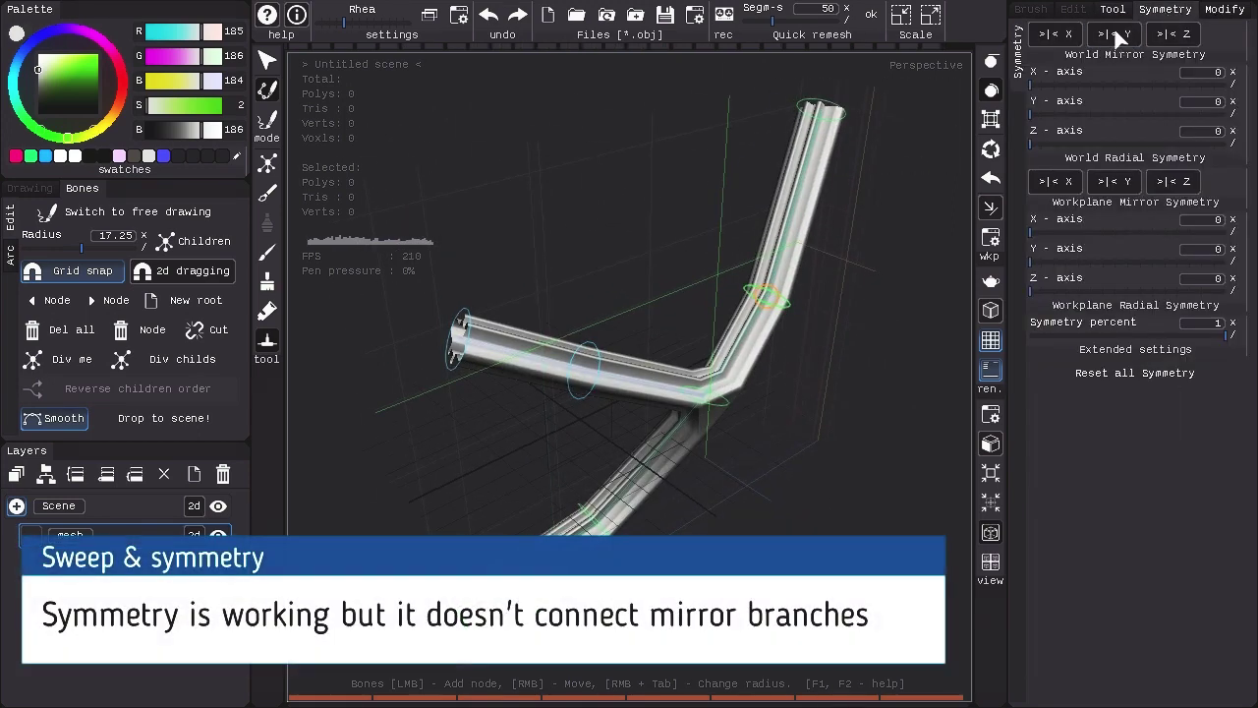
right_click_drag(782, 311, 859, 403)
left_click_drag(859, 404, 911, 303, "alt")
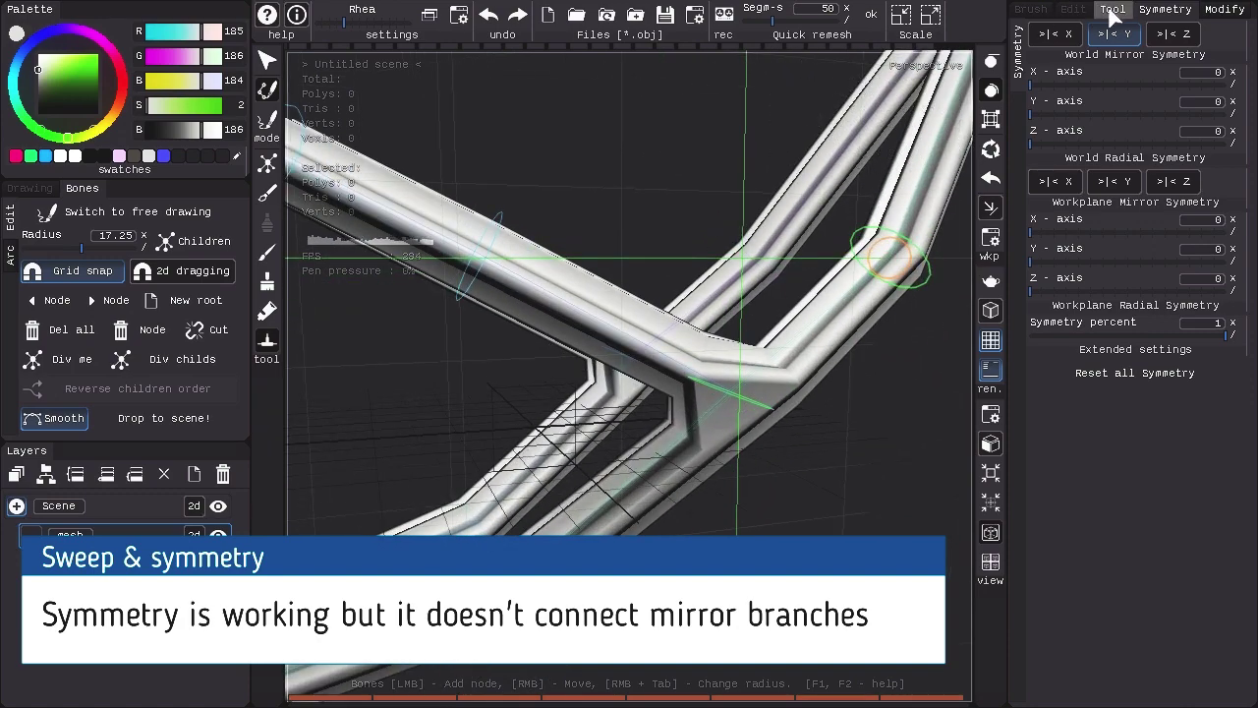
left_click(1112, 10)
right_click_drag(910, 356, 892, 381, "alt")
left_click_drag(874, 398, 792, 442, "alt")
left_click(574, 346)
right_click_drag(623, 381, 722, 438, "alt")
middle_click_drag(721, 439, 759, 415, "alt")
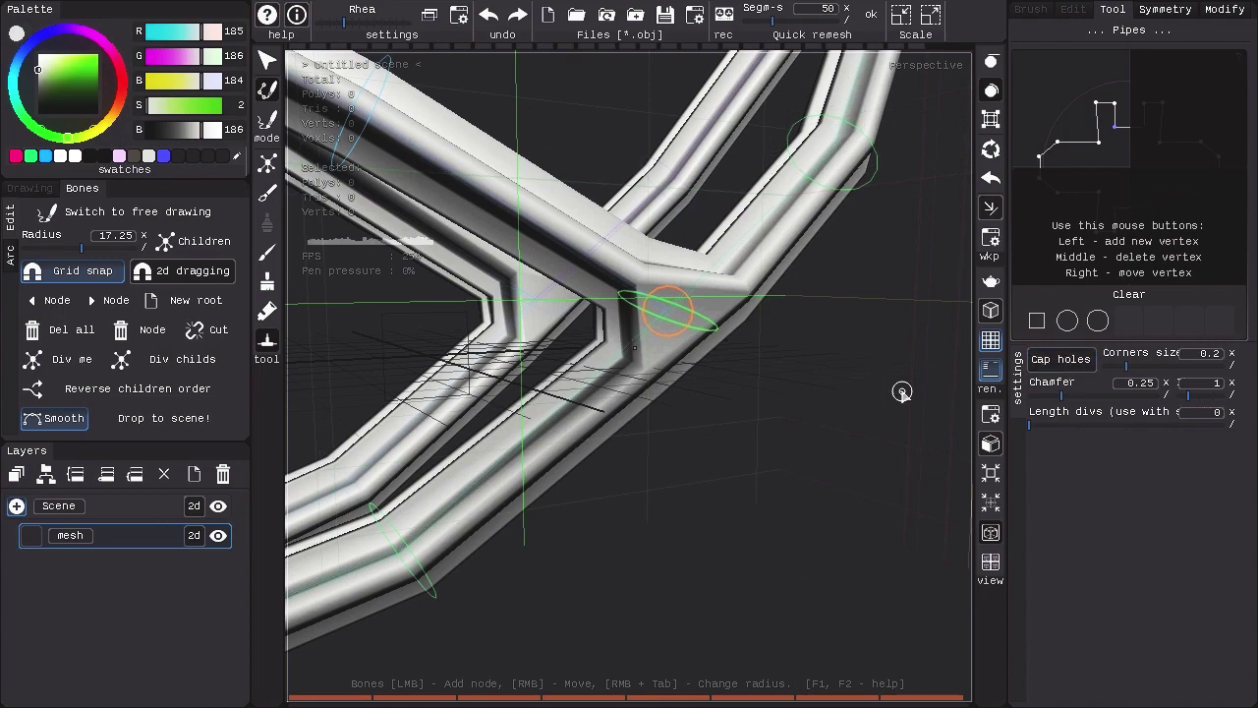
Step: Refine the pipe mesh with 3 length divisions, a corners size of 0.26 and 2 chamfer segments
left_click_drag(948, 442, 882, 417)
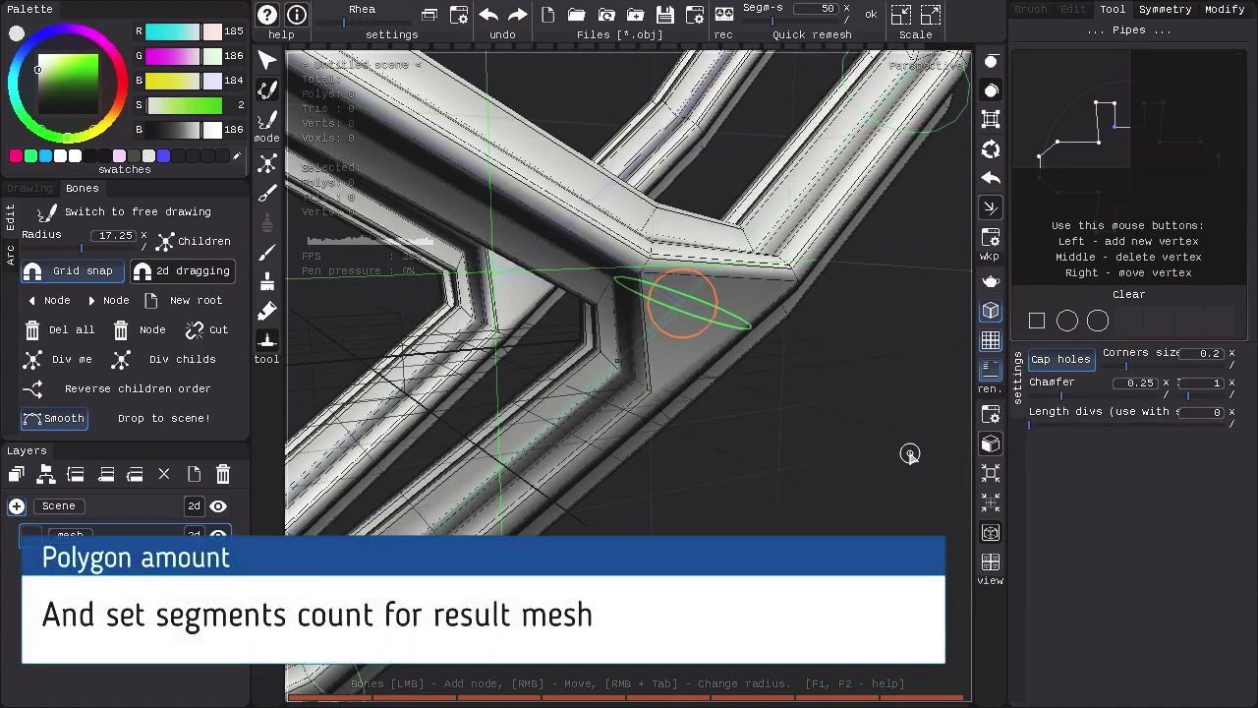
left_click_drag(1043, 421, 1212, 424)
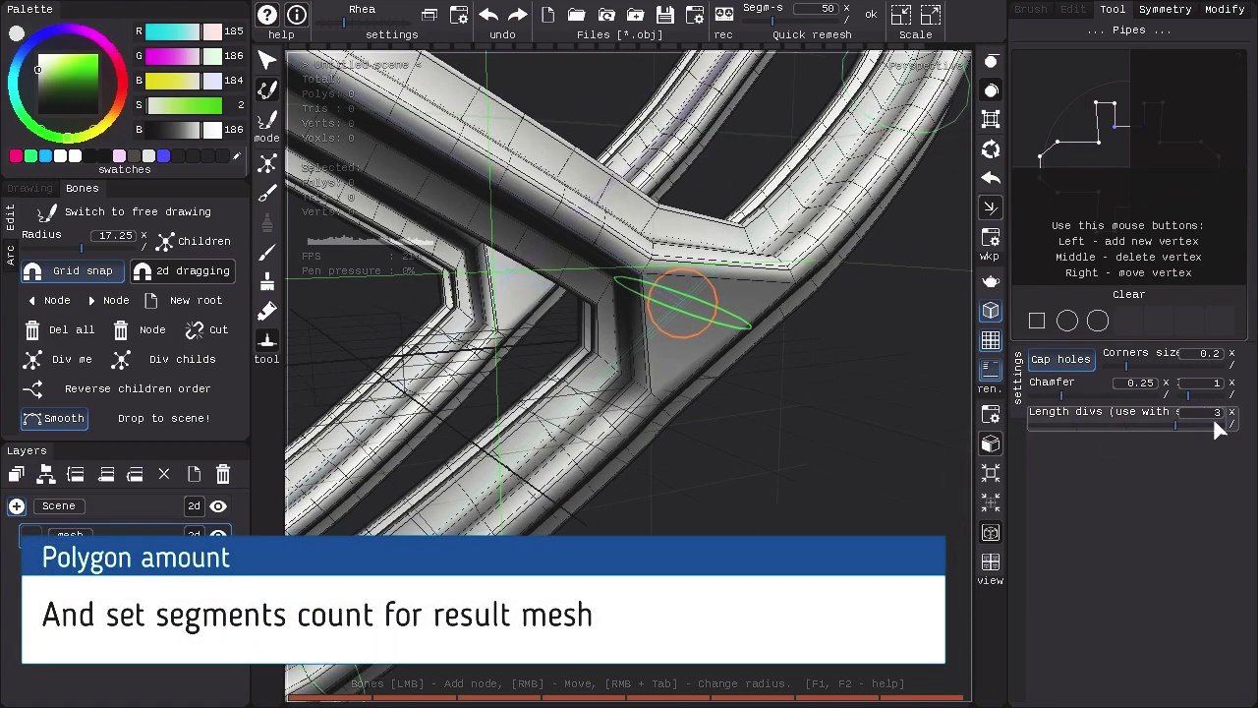
left_click(991, 311)
scroll(848, 415, "down", 5)
left_click_drag(1113, 421, 1196, 416)
right_click_drag(821, 397, 870, 387, "alt")
left_click_drag(1128, 365, 1209, 393)
key("w")
key("w")
Step: Drop the finished mirrored pipes into the scene as a mesh
right_click_drag(828, 371, 761, 615, "alt")
left_click_drag(786, 450, 747, 436, "alt")
right_click_drag(747, 435, 750, 364, "alt")
mouse_move(751, 370)
left_mouse_down("alt")
mouse_move(747, 396)
mouse_move(744, 365)
left_mouse_up("alt")
left_click(703, 267)
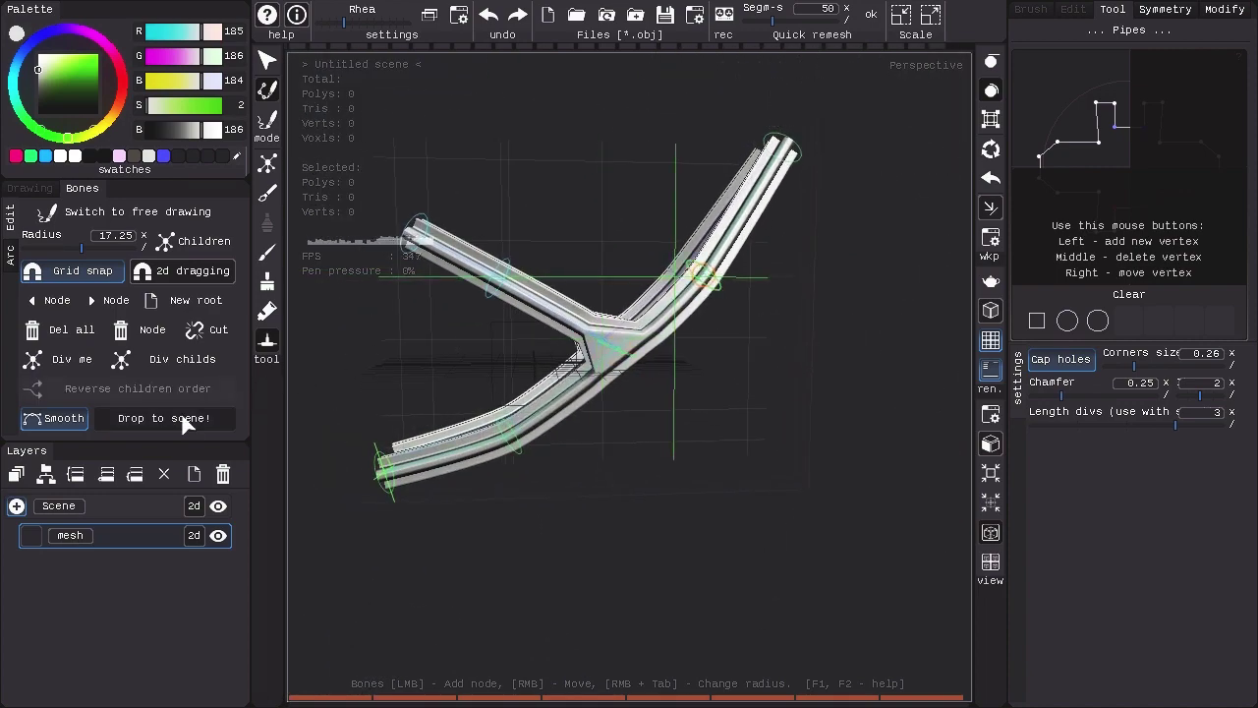
left_click(182, 420)
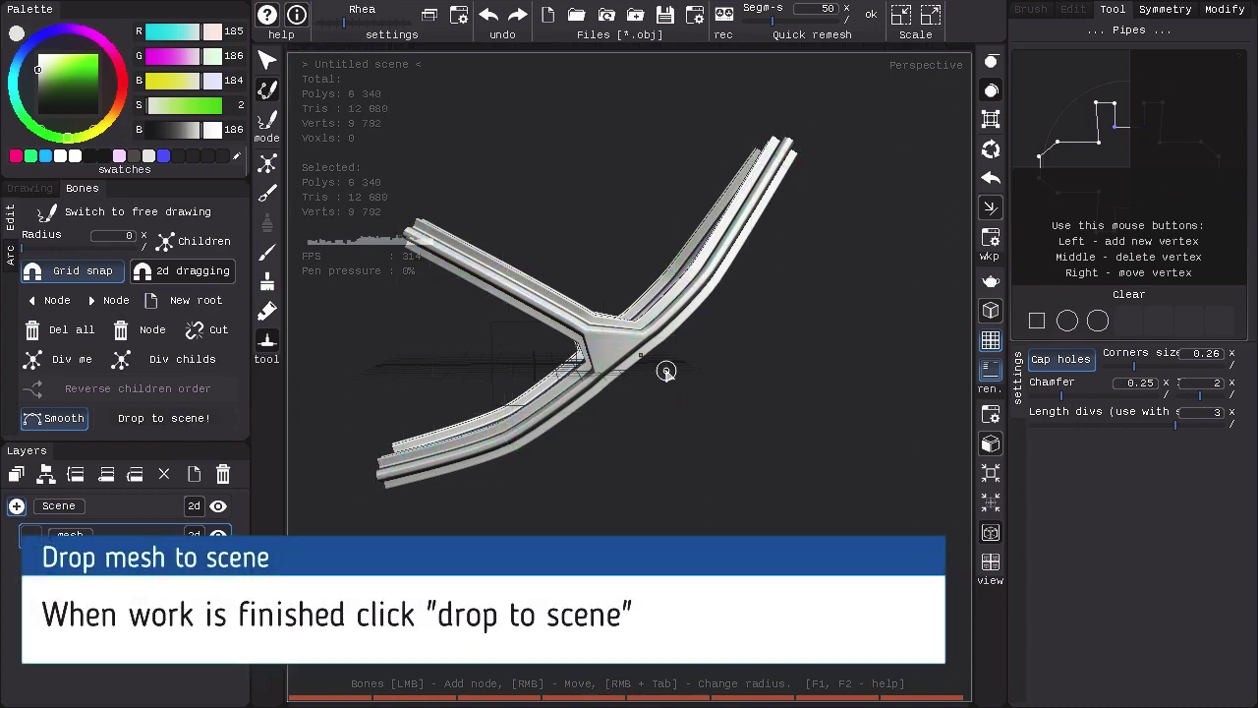
Step: Return from bone mode to the 3D brush and examine the dropped pipe mesh from several angles
left_click(267, 191)
mouse_move(747, 375)
left_mouse_down()
mouse_move(744, 365)
mouse_move(753, 393)
mouse_move(823, 379)
left_mouse_up()
left_click_drag(891, 400, 796, 445)
scroll(799, 472, "down", 1)
key("w")
scroll(814, 464, "down", 4)
mouse_move(820, 460)
left_mouse_down()
mouse_move(809, 449)
mouse_move(826, 471)
left_mouse_up()
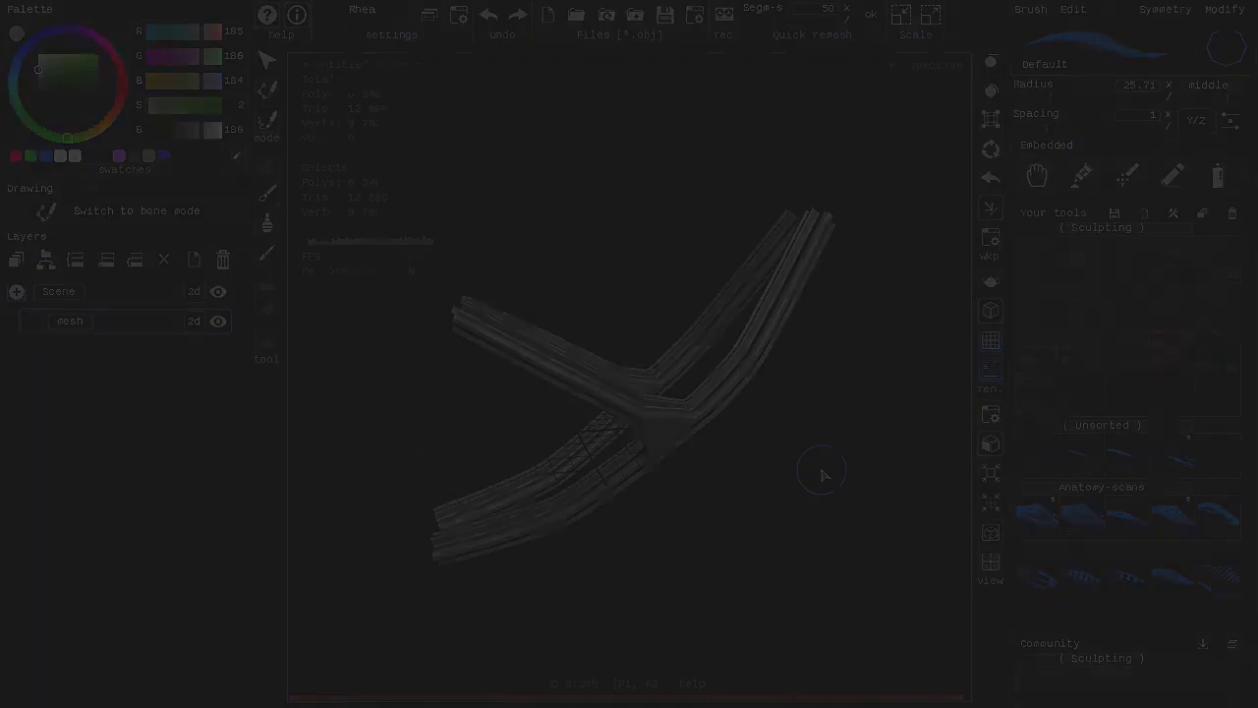
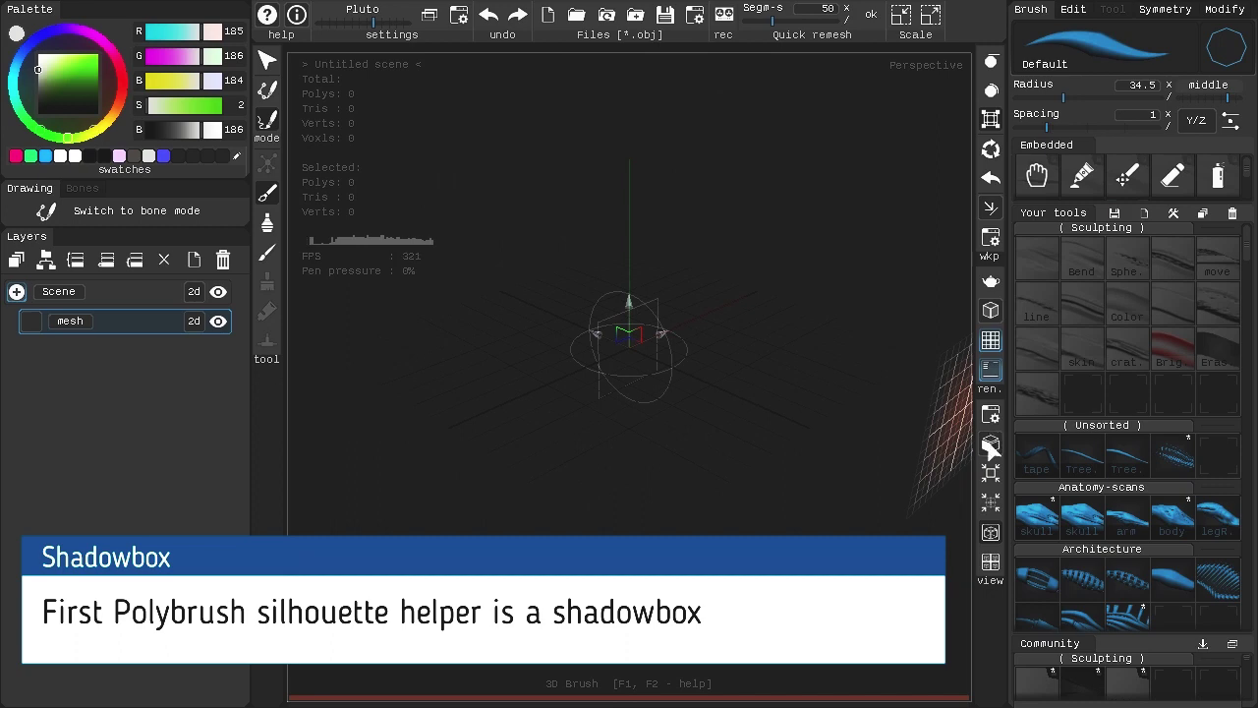
Step: Enable the shadowbox and draw a thick curved brush stroke near the scene's centre to cast silhouettes
left_click(990, 448)
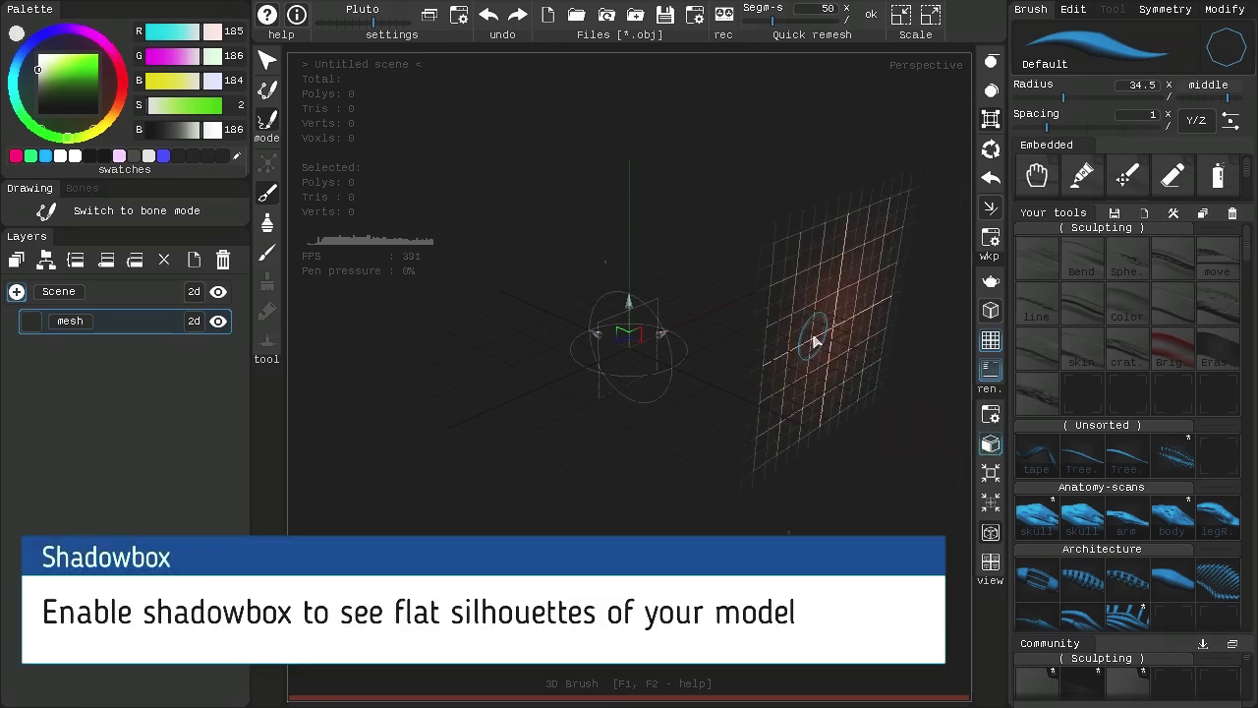
left_click_drag(561, 412, 715, 222)
middle_click_drag(671, 309, 692, 317)
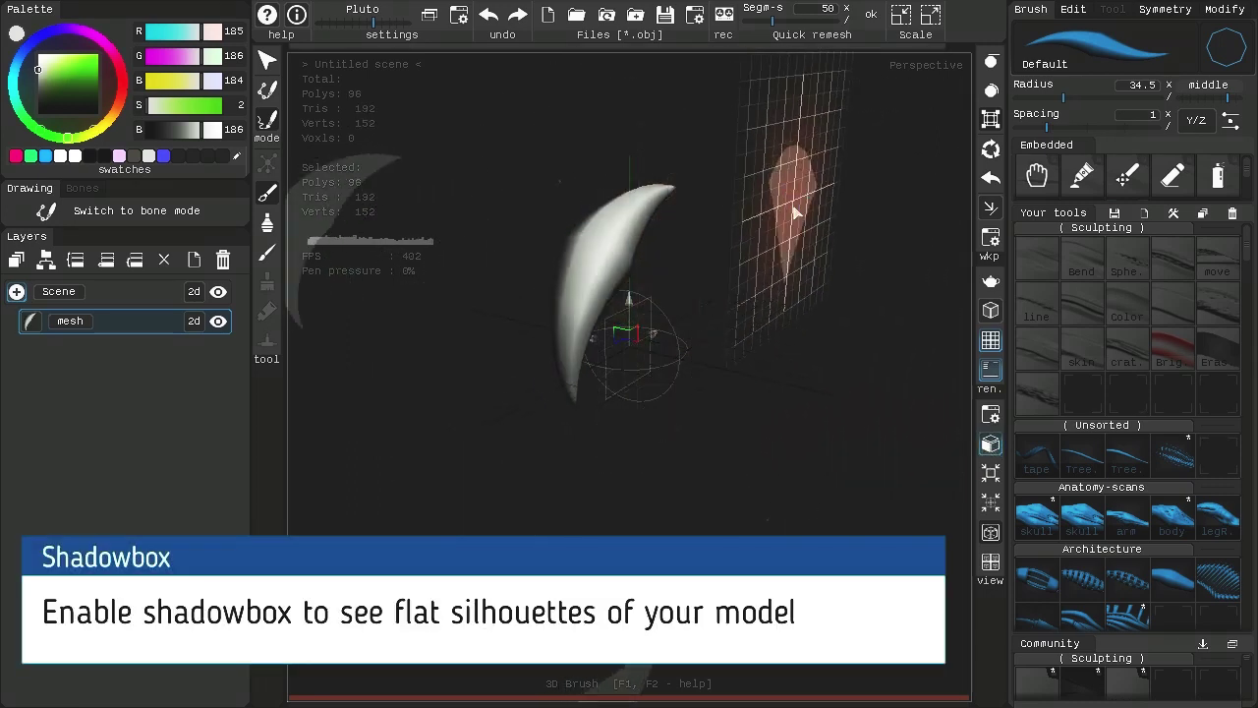
mouse_move(397, 191)
left_mouse_down()
mouse_move(494, 406)
mouse_move(688, 367)
mouse_move(682, 466)
mouse_move(701, 453)
mouse_move(698, 322)
mouse_move(407, 284)
left_mouse_up()
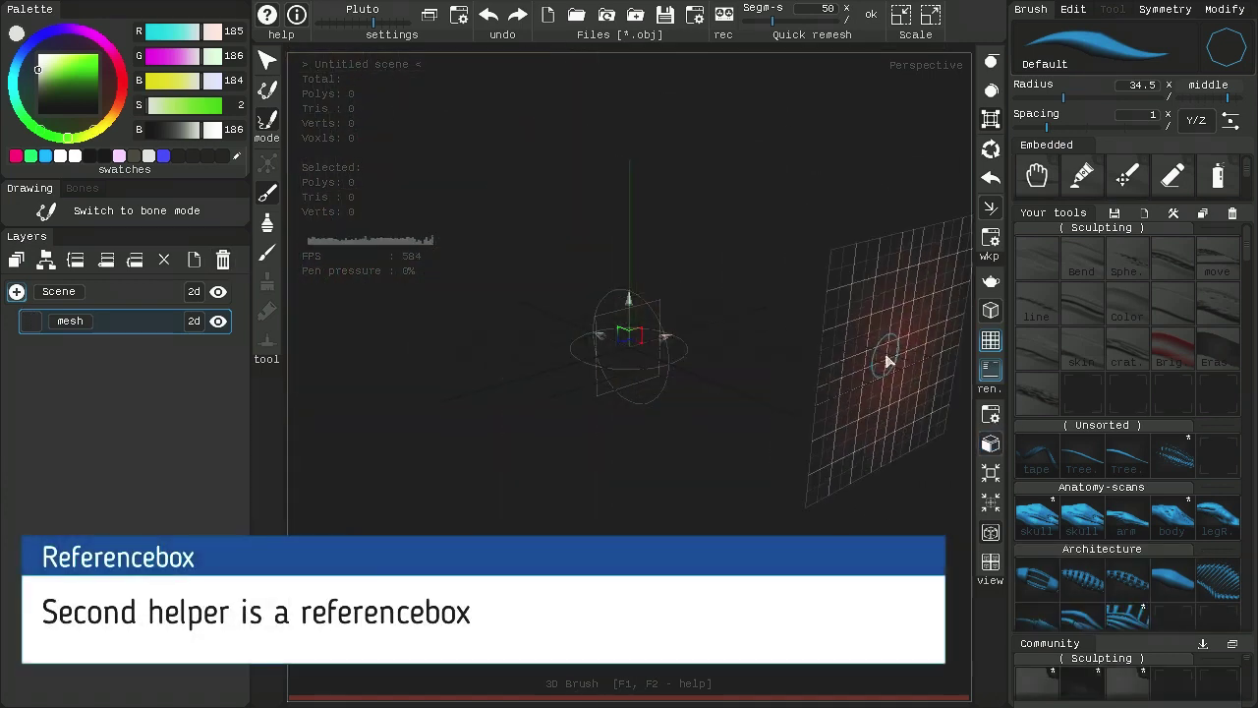
Step: Open the image settings that hold the references for each side of the box
left_click_drag(886, 362, 987, 413)
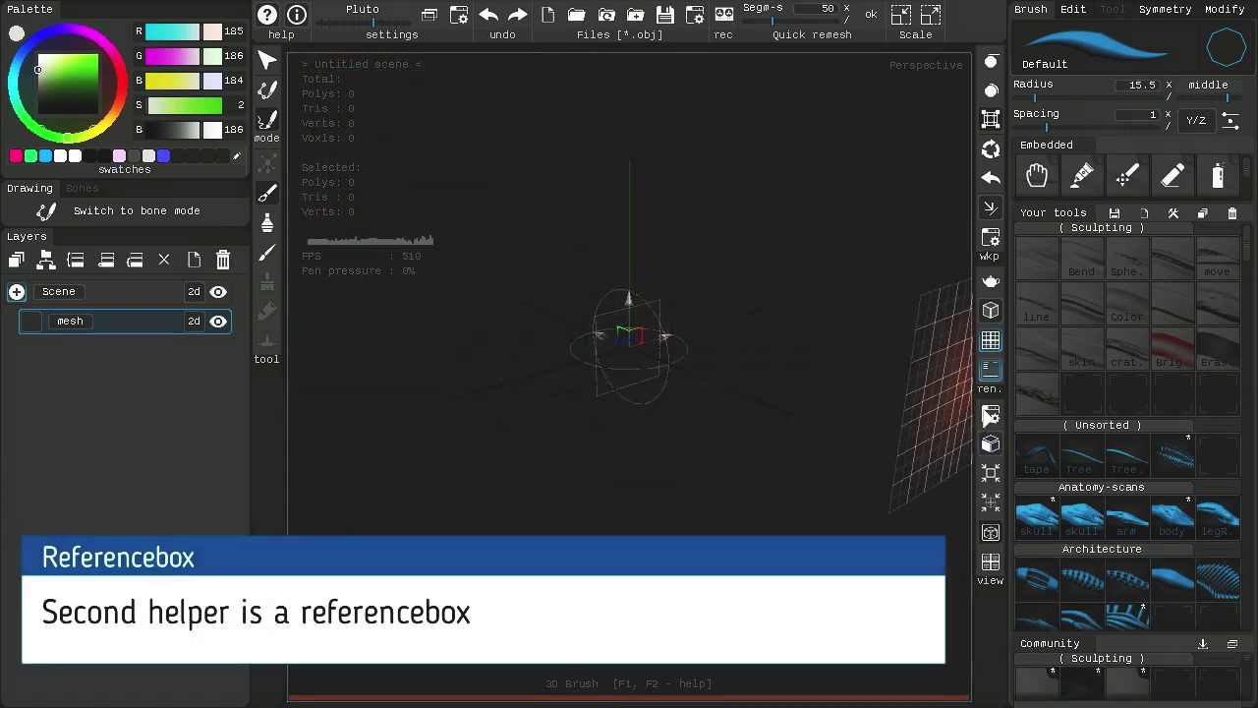
left_click(991, 417)
scroll(849, 530, "down", 2)
scroll(846, 457, "up", 2)
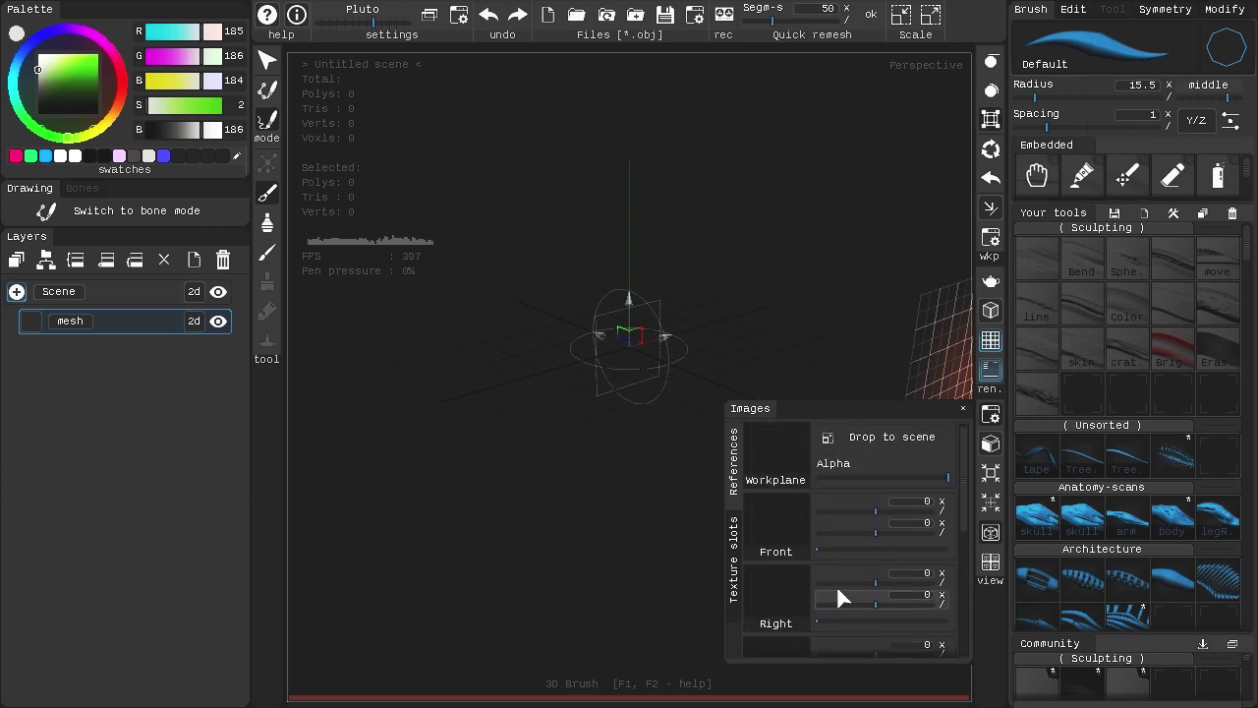
Step: Load the arm picture as the front reference image
left_click(776, 531)
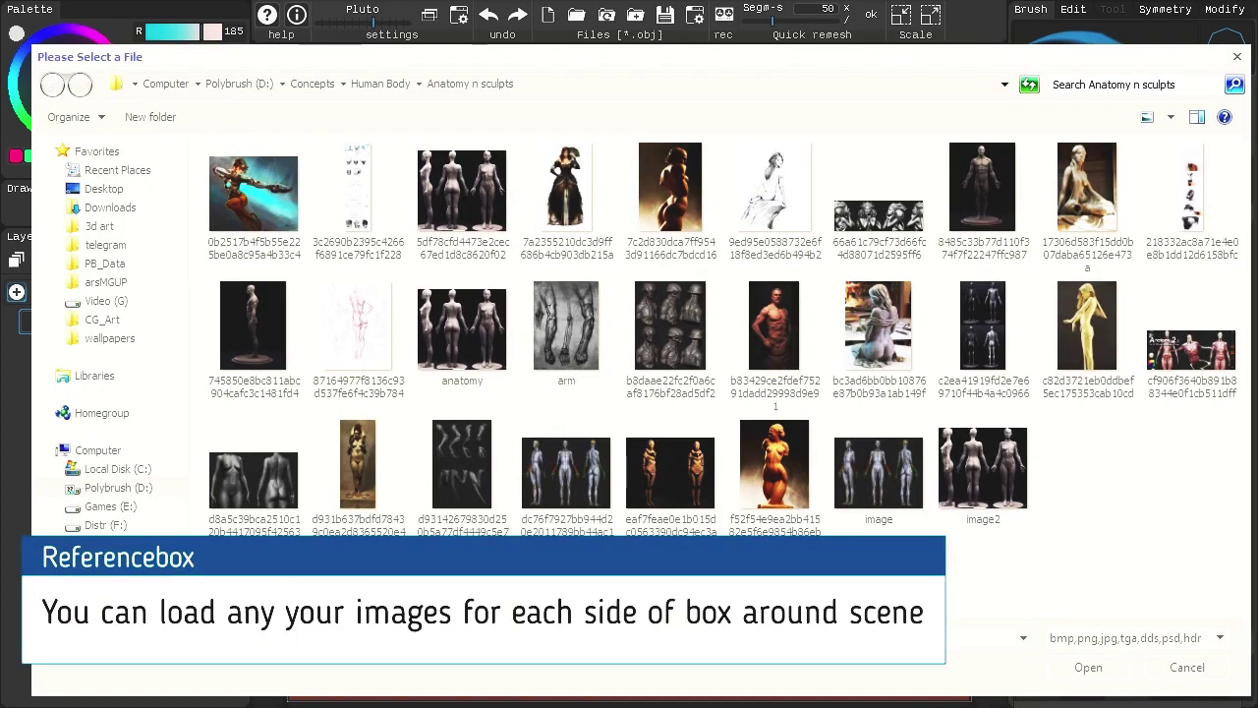
left_click(462, 332)
left_click(567, 327)
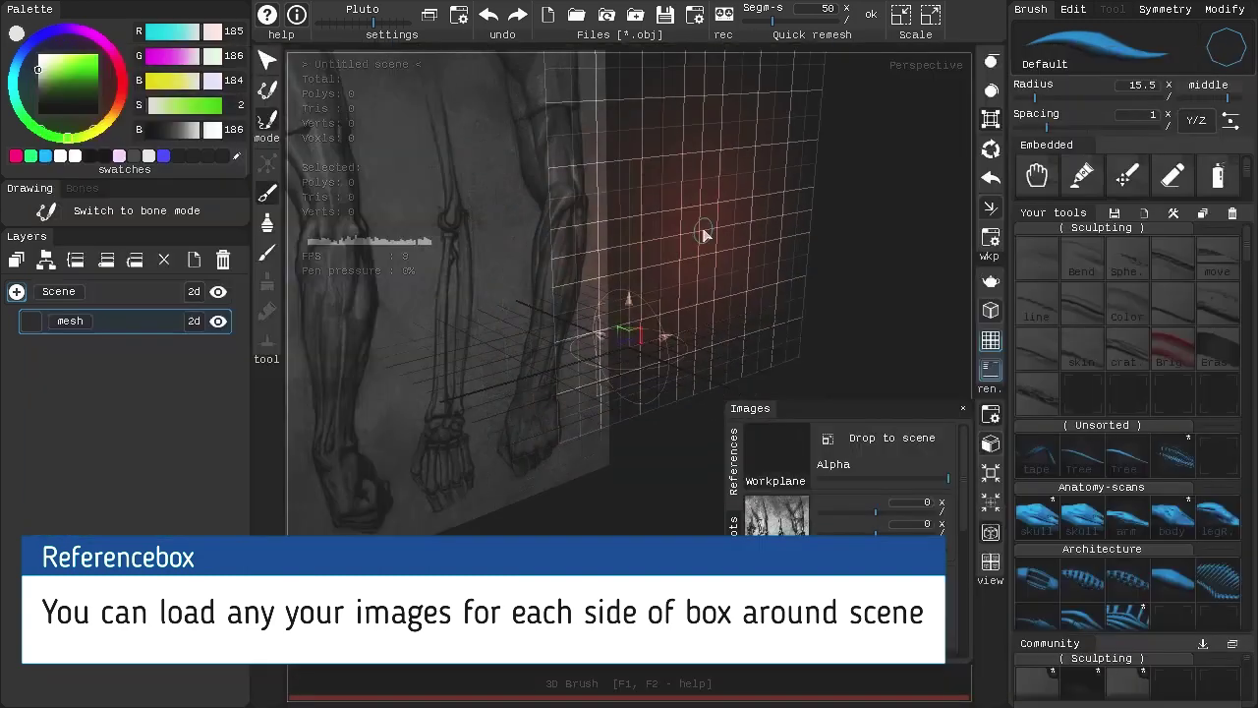
left_click_drag(701, 235, 774, 277, "alt")
Step: Load the anatomy picture as both the front and the right reference image
left_click(776, 519)
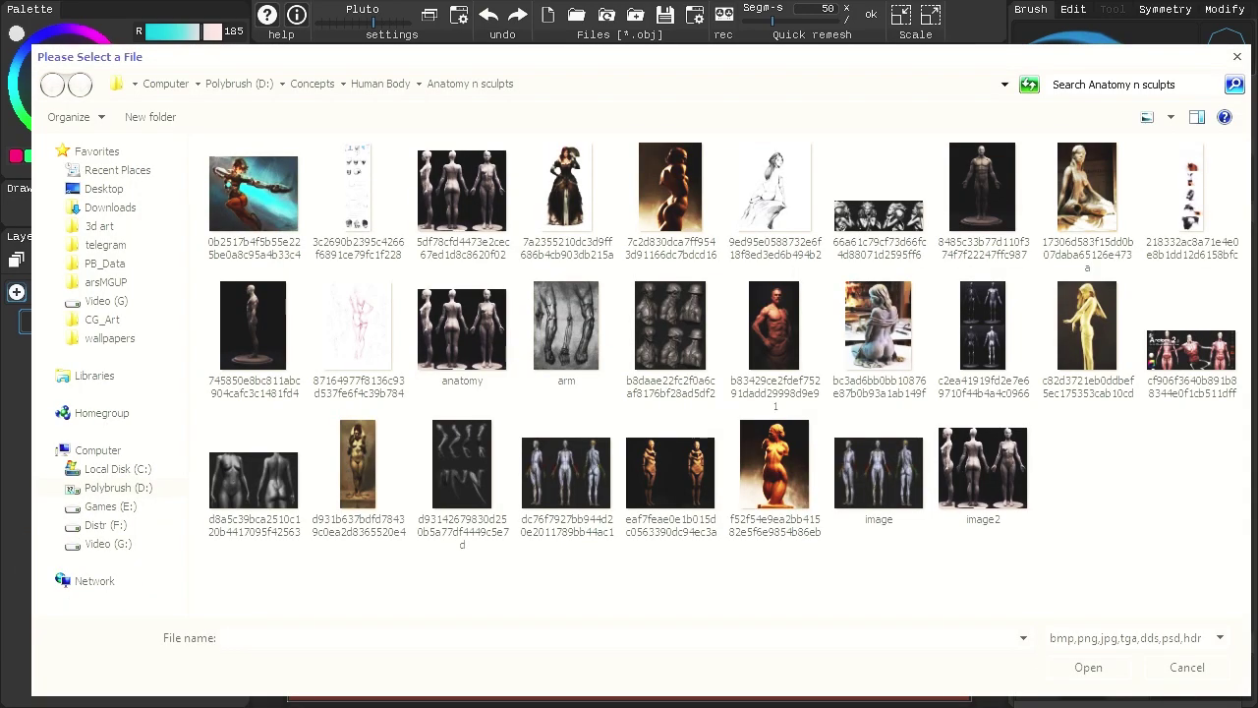
left_click(463, 332)
double_click(462, 329)
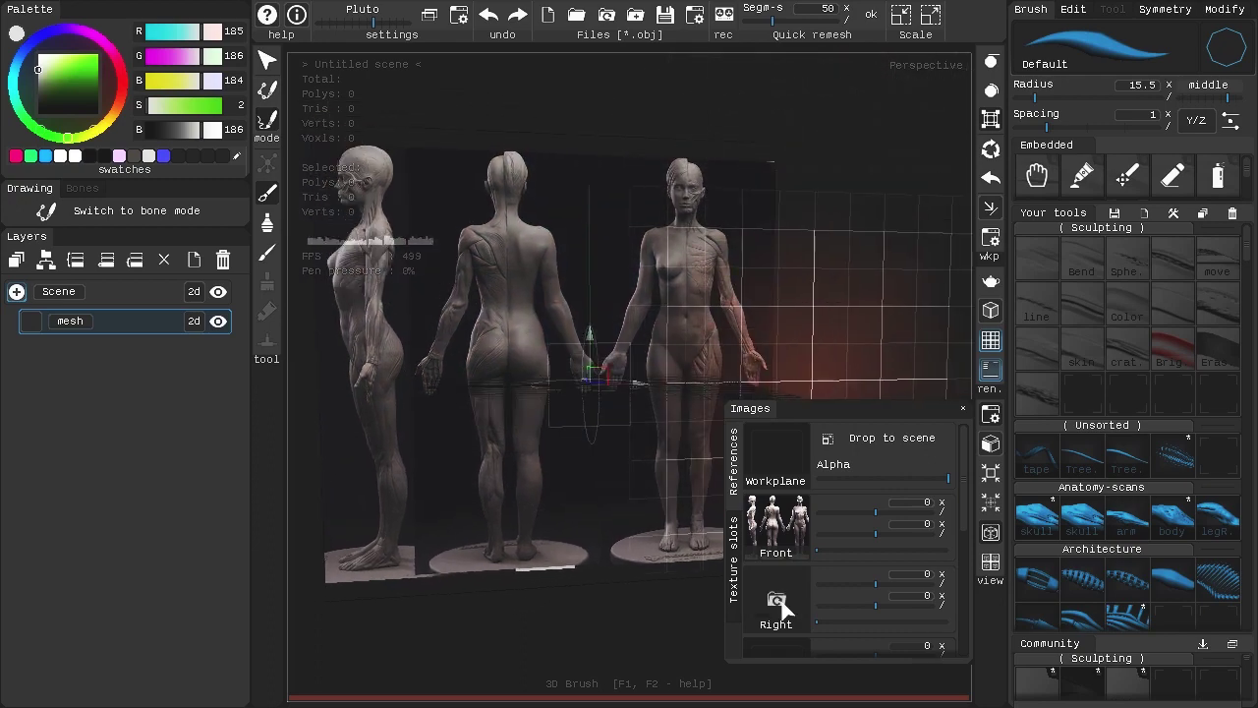
left_click(777, 600)
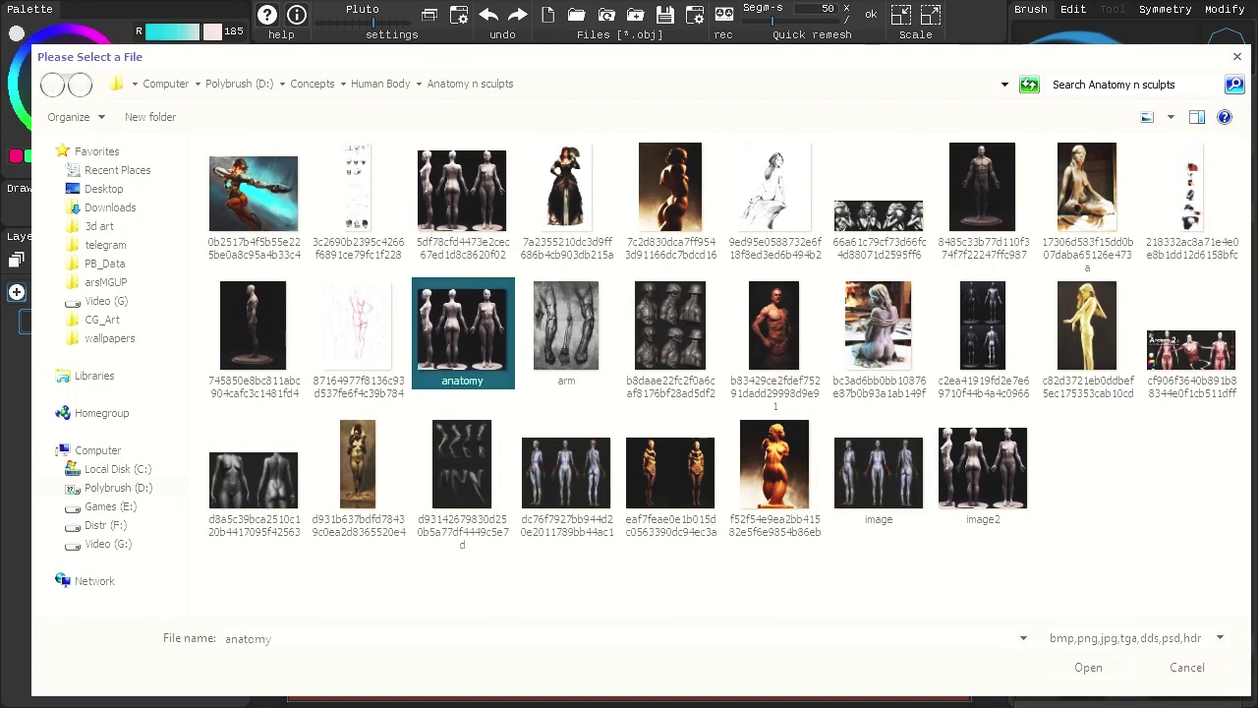
double_click(462, 329)
left_click_drag(816, 259, 755, 268, "alt")
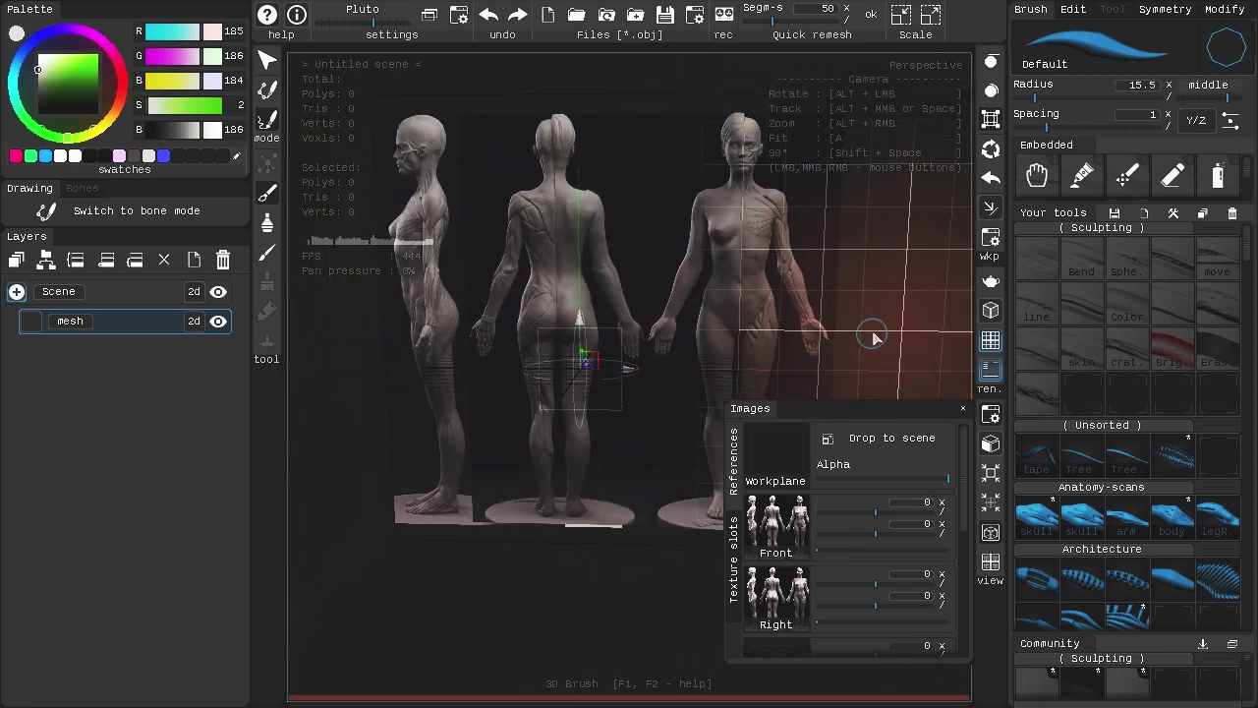
Step: Shift the front reference horizontally to about -0.3 and the right one to about 0.40, and switch the workplane off
left_click_drag(873, 506, 837, 506)
left_click_drag(753, 332, 747, 302, "alt")
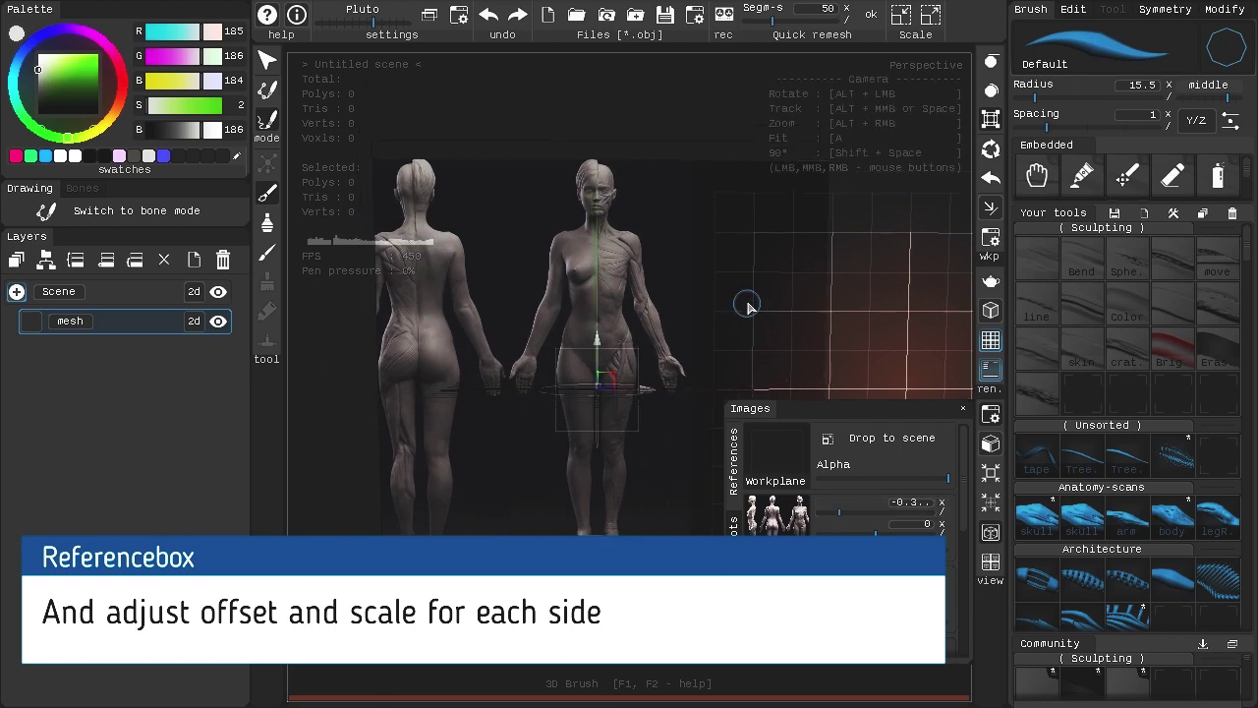
left_click_drag(867, 289, 836, 316, "alt")
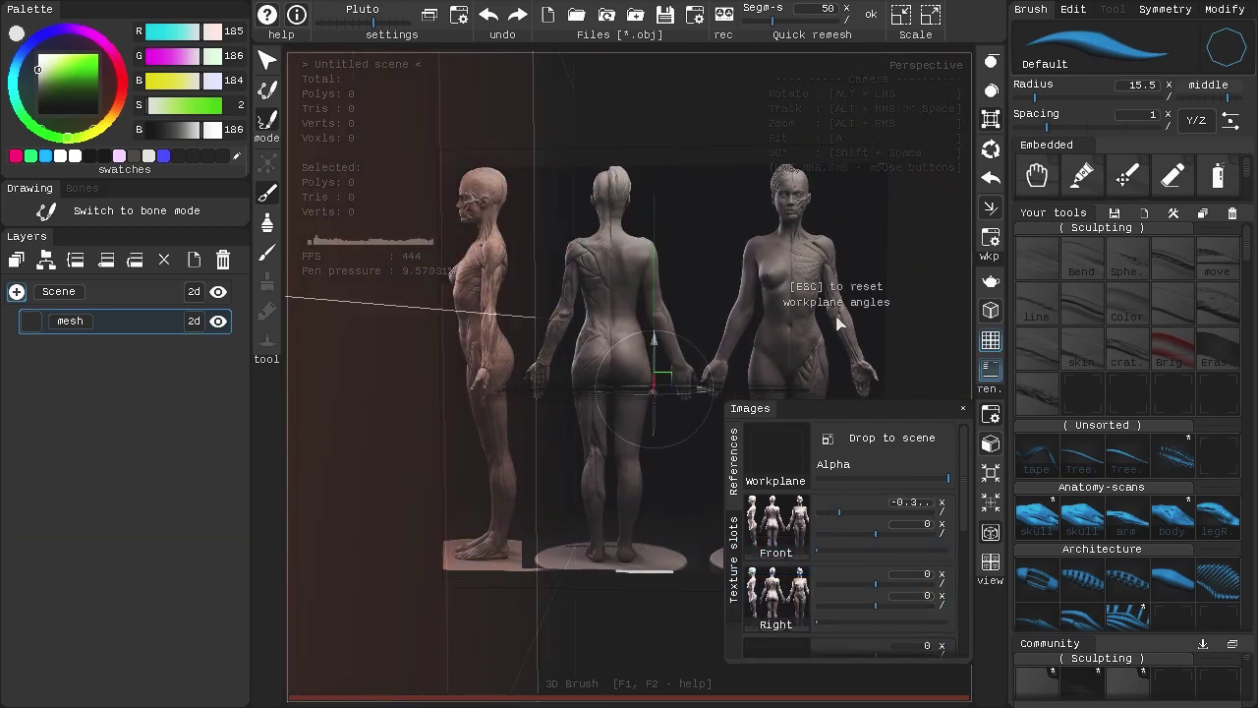
left_click_drag(871, 580, 921, 587)
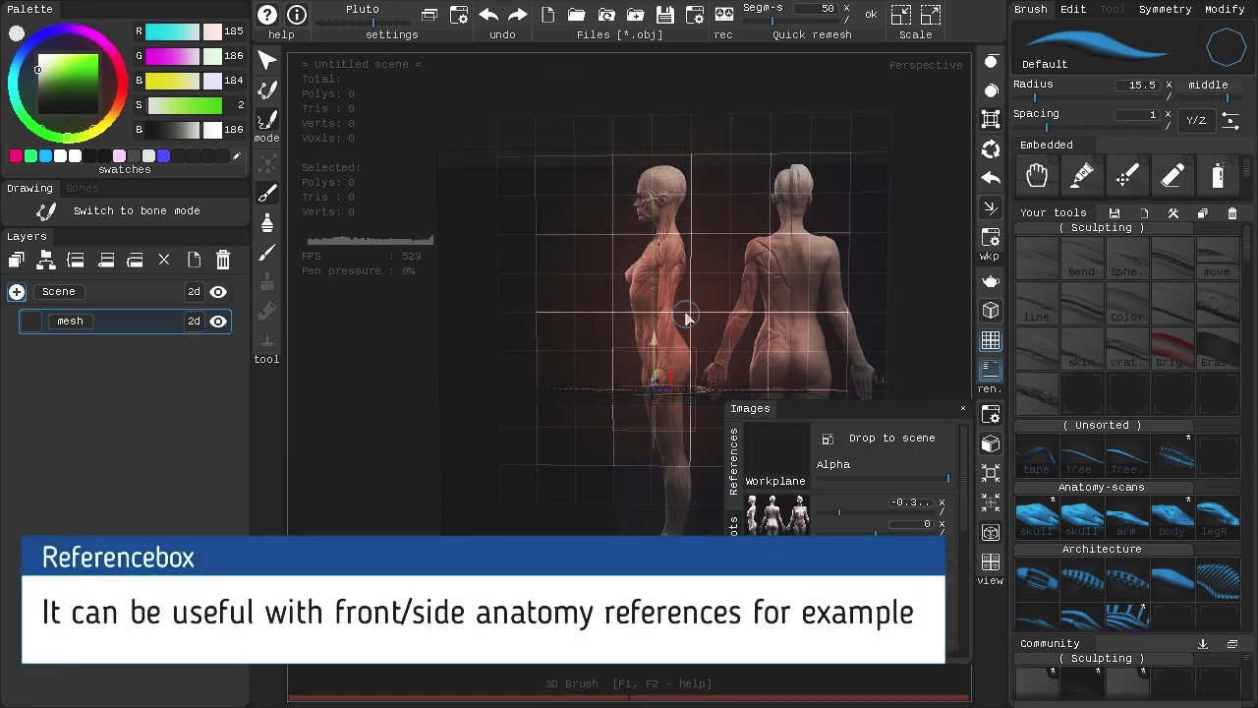
left_click(991, 119)
left_click_drag(747, 280, 876, 305, "alt")
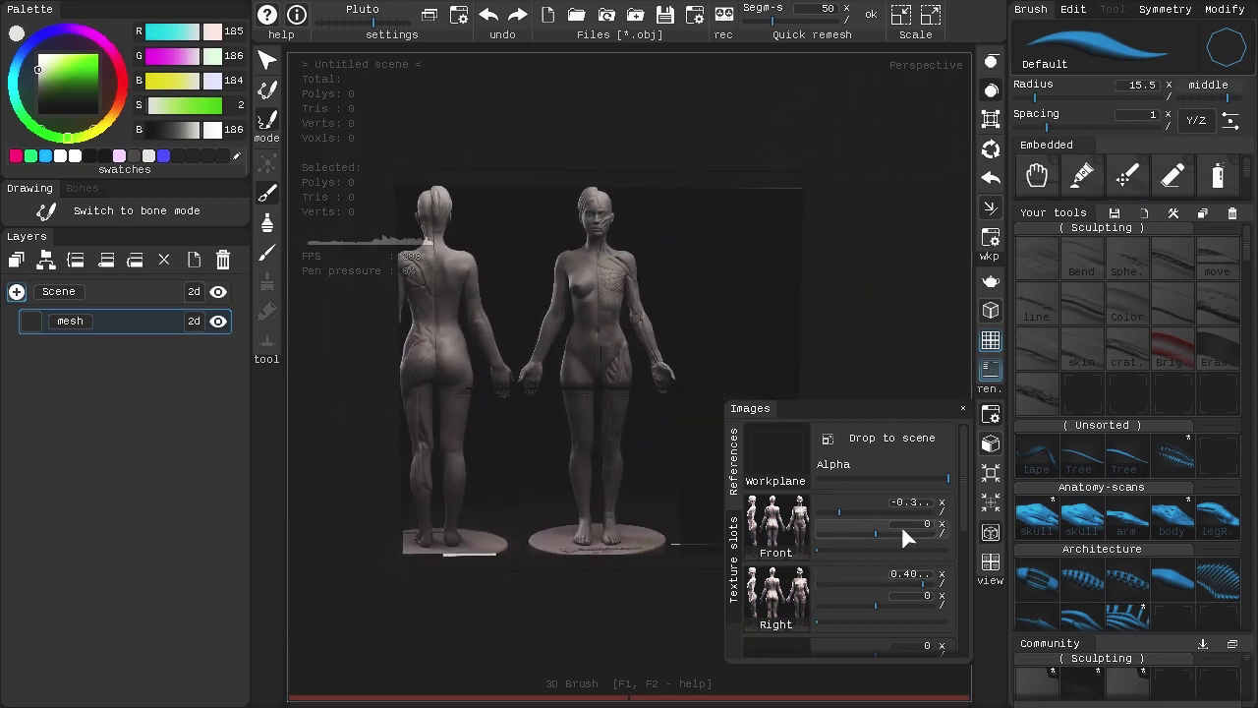
Step: Shift the front reference image to about -0.61 horizontally, and turn on the workplane and move it clear of the figures
left_click_drag(842, 549, 838, 510)
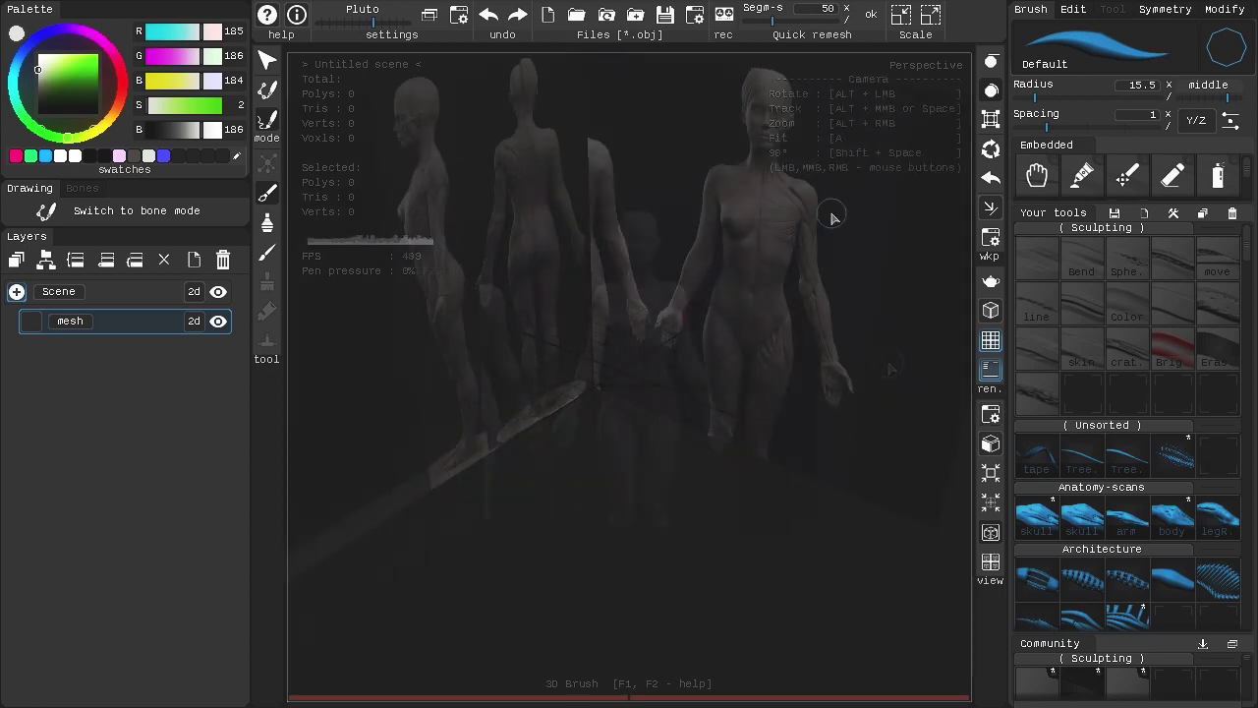
left_click(991, 118)
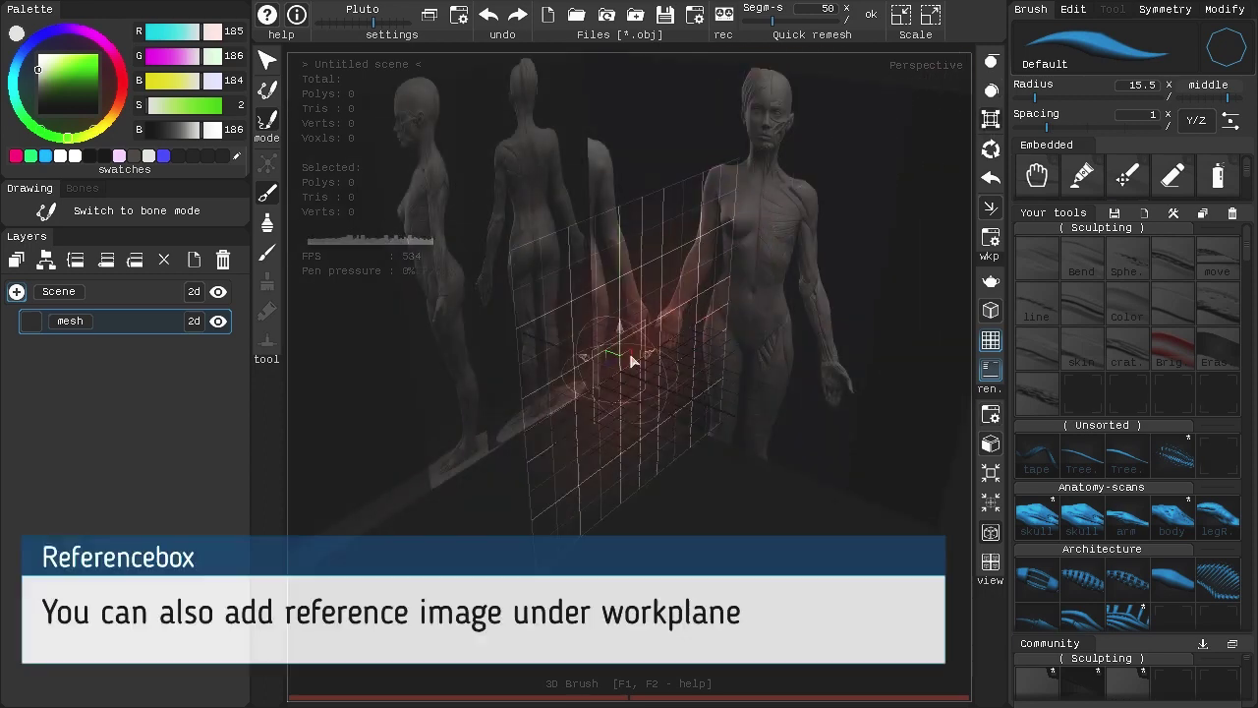
left_click_drag(631, 355, 604, 320)
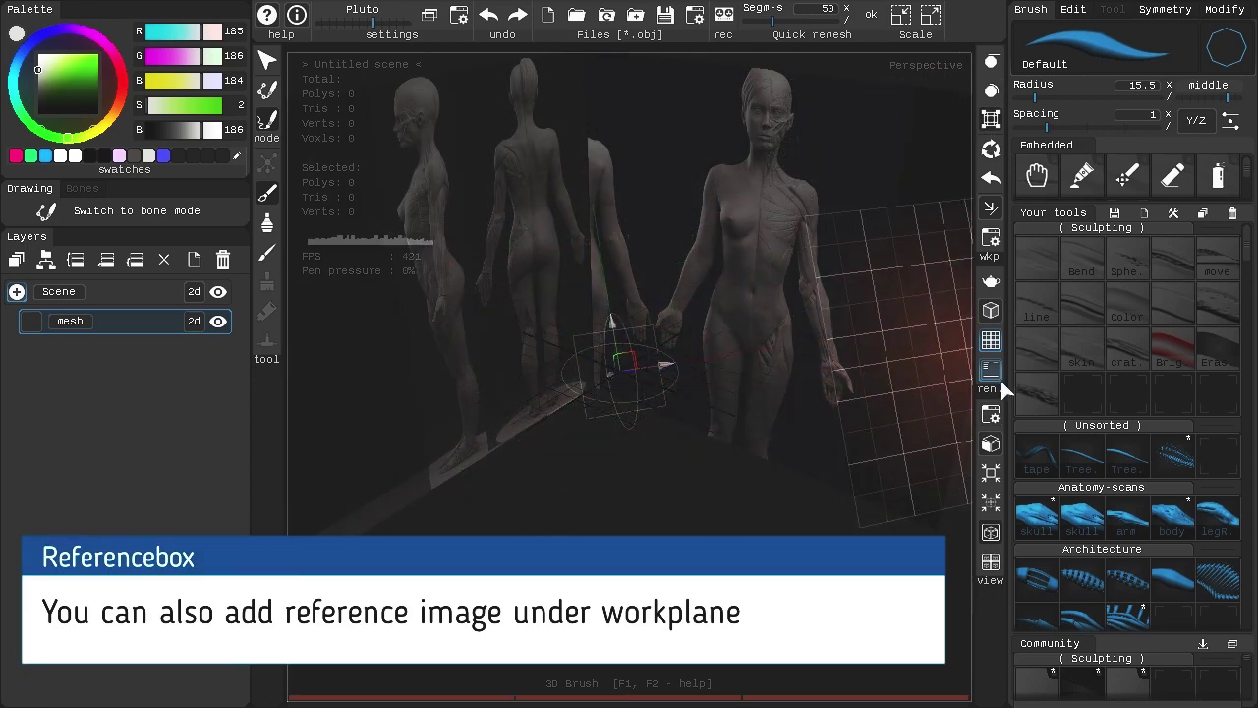
Step: Load a picture as the workplane's reference image and adjust the workplane
left_click(991, 410)
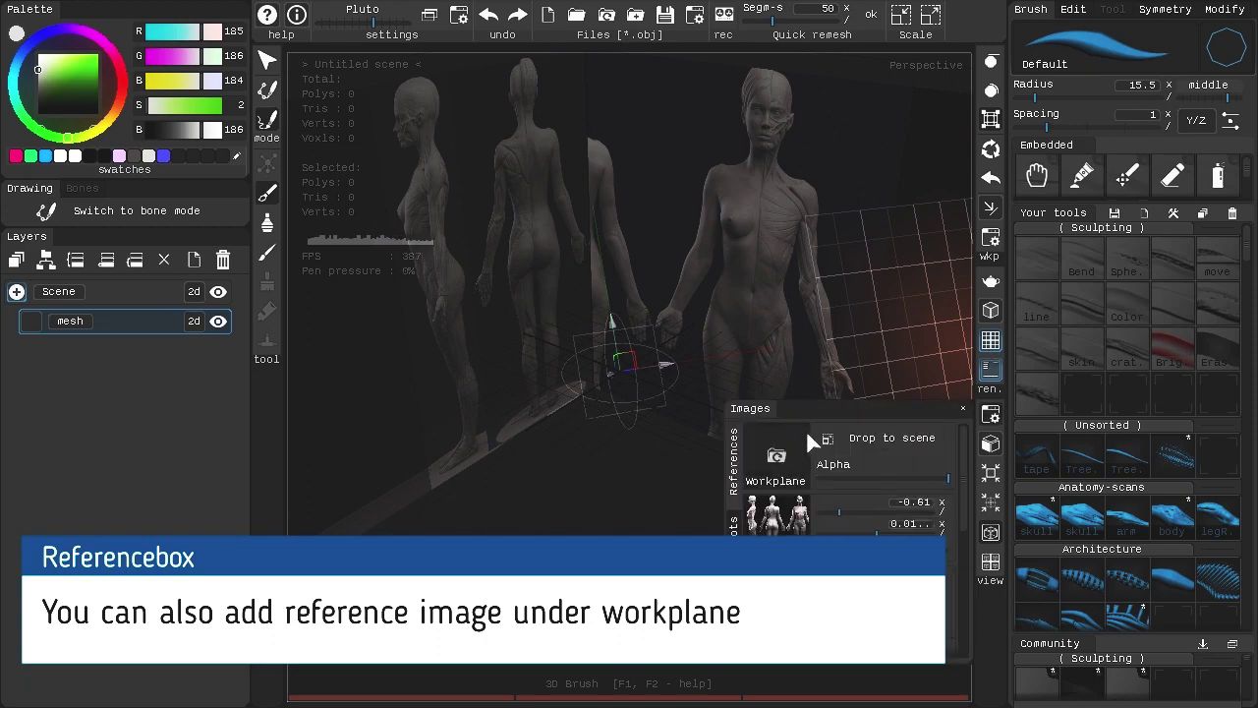
left_click(776, 457)
double_click(567, 329)
left_click_drag(592, 340, 628, 366, "ctrl")
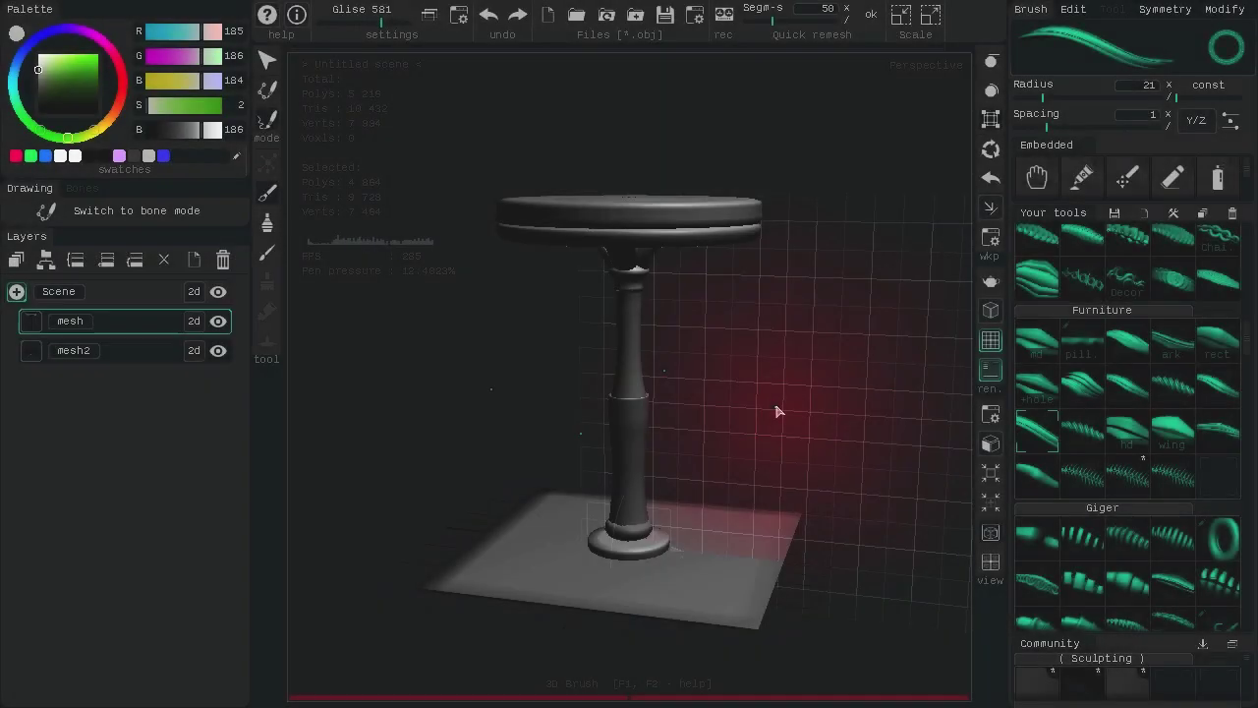
Step: Hide and show again the mesh layer and the mesh2 layer, one after the other
left_click(219, 322)
left_click(218, 325)
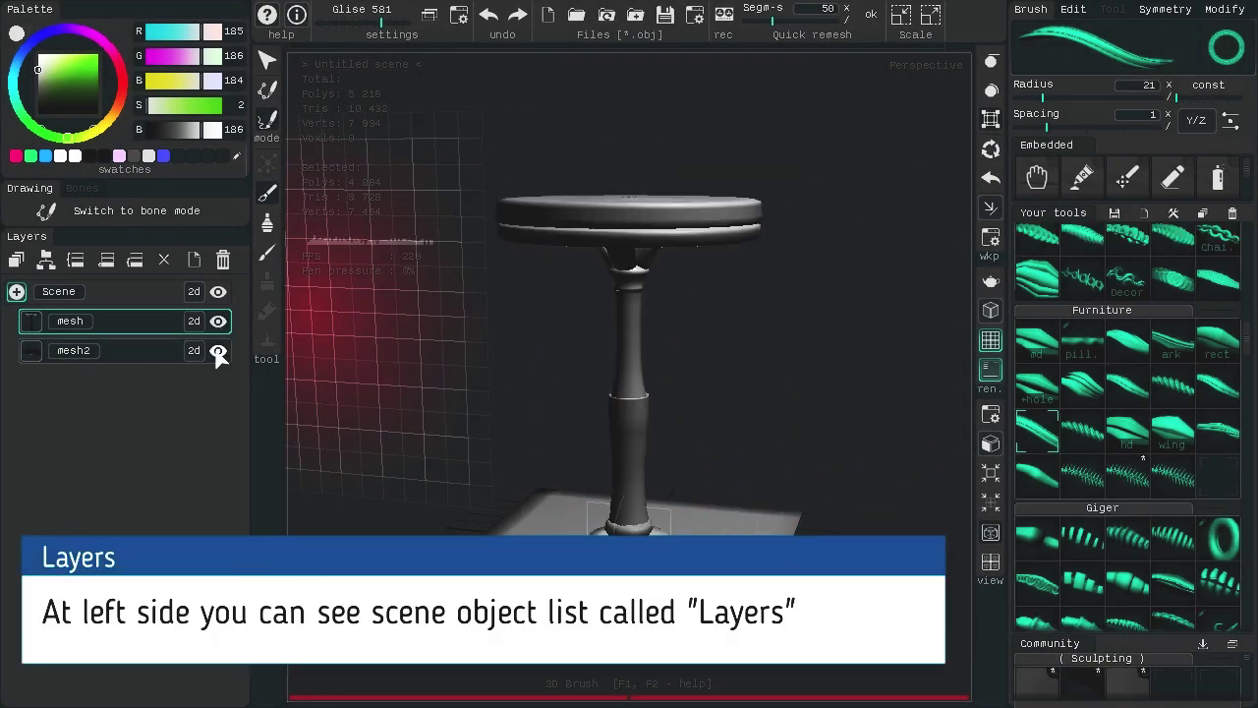
left_click(216, 350)
left_click(216, 351)
Step: Add a new layer after mesh2 and draw curved brackets in it from the tabletop's rim down to the column
left_click(154, 348)
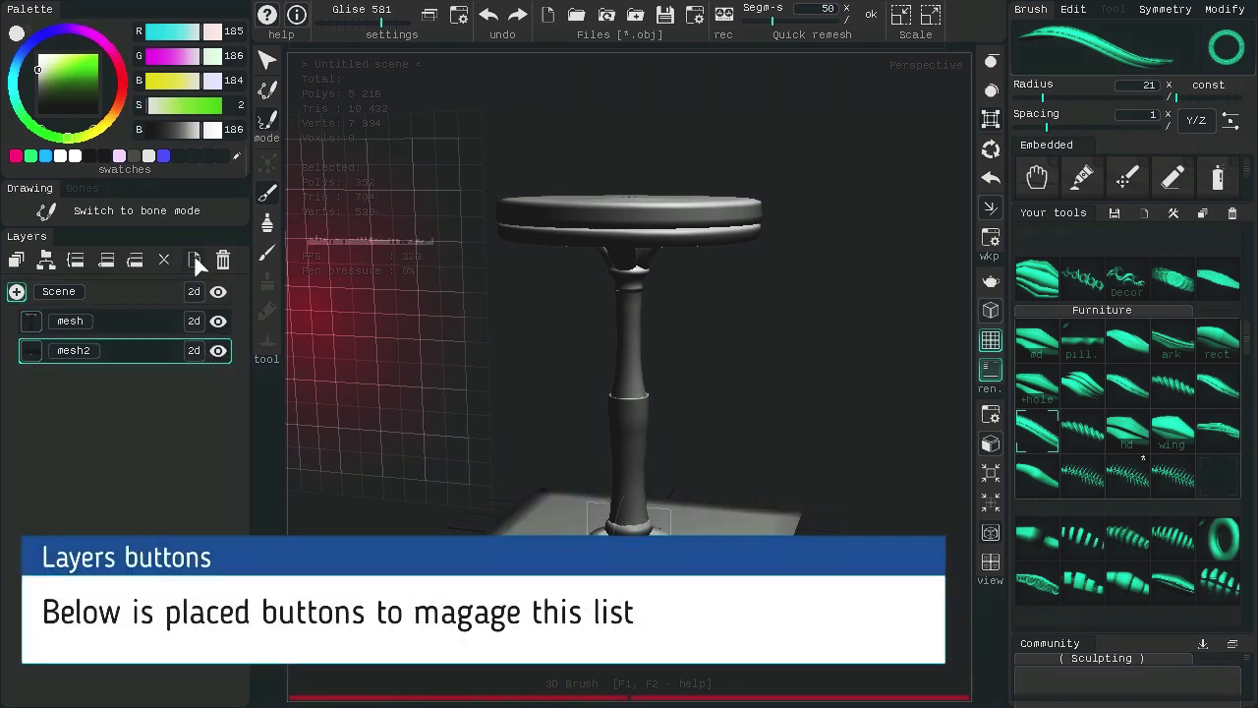
left_click(192, 256)
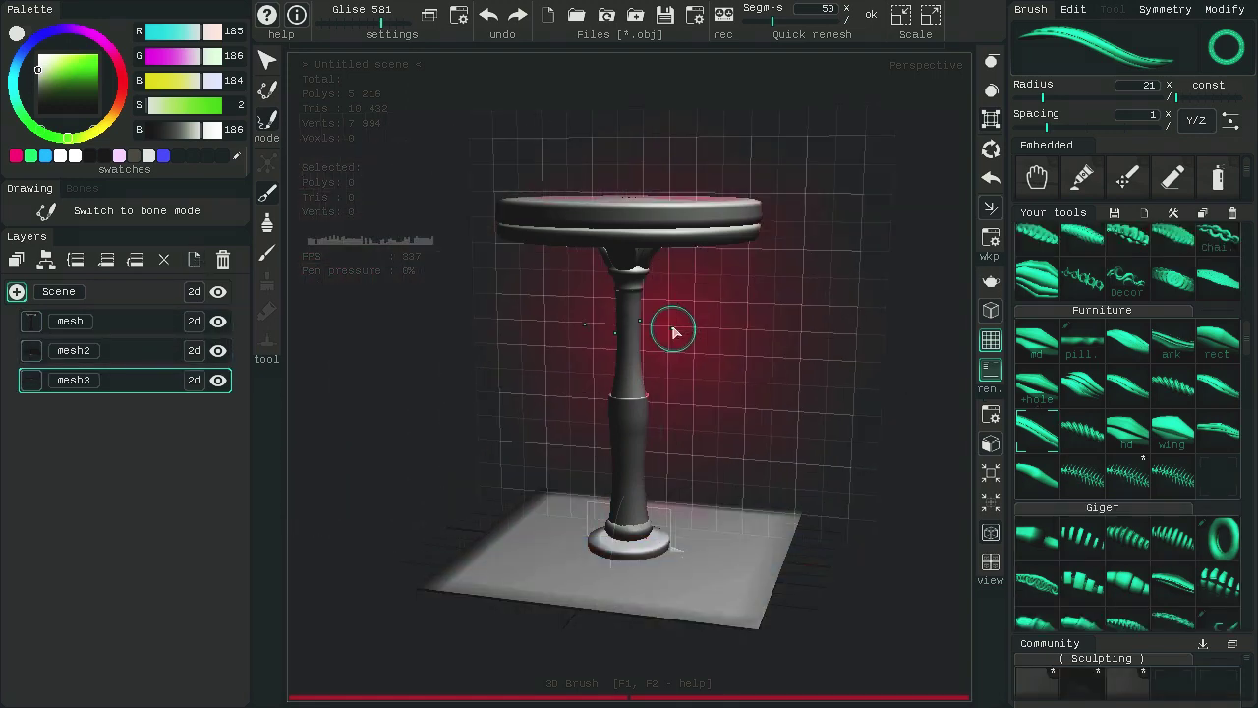
left_click_drag(723, 325, 742, 322, "alt")
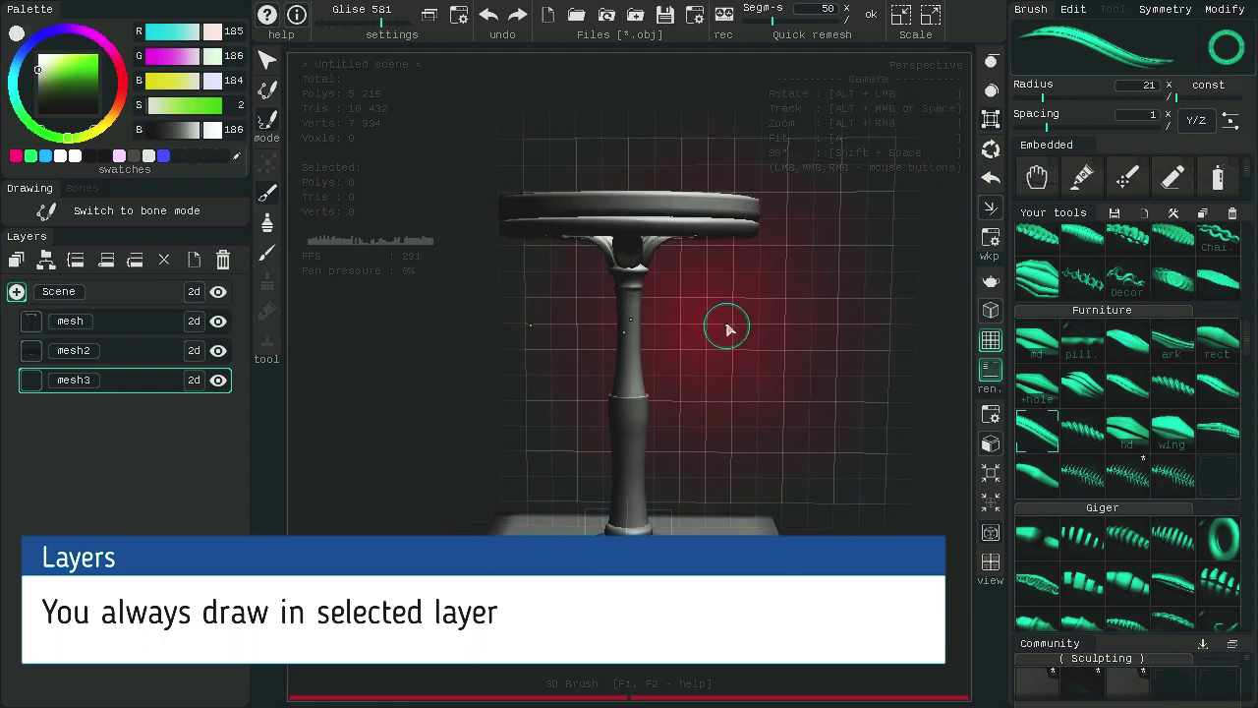
right_click_drag(728, 325, 726, 267, "alt")
mouse_move(773, 206)
left_mouse_down()
mouse_move(644, 285)
mouse_move(655, 365)
mouse_move(686, 310)
left_mouse_up()
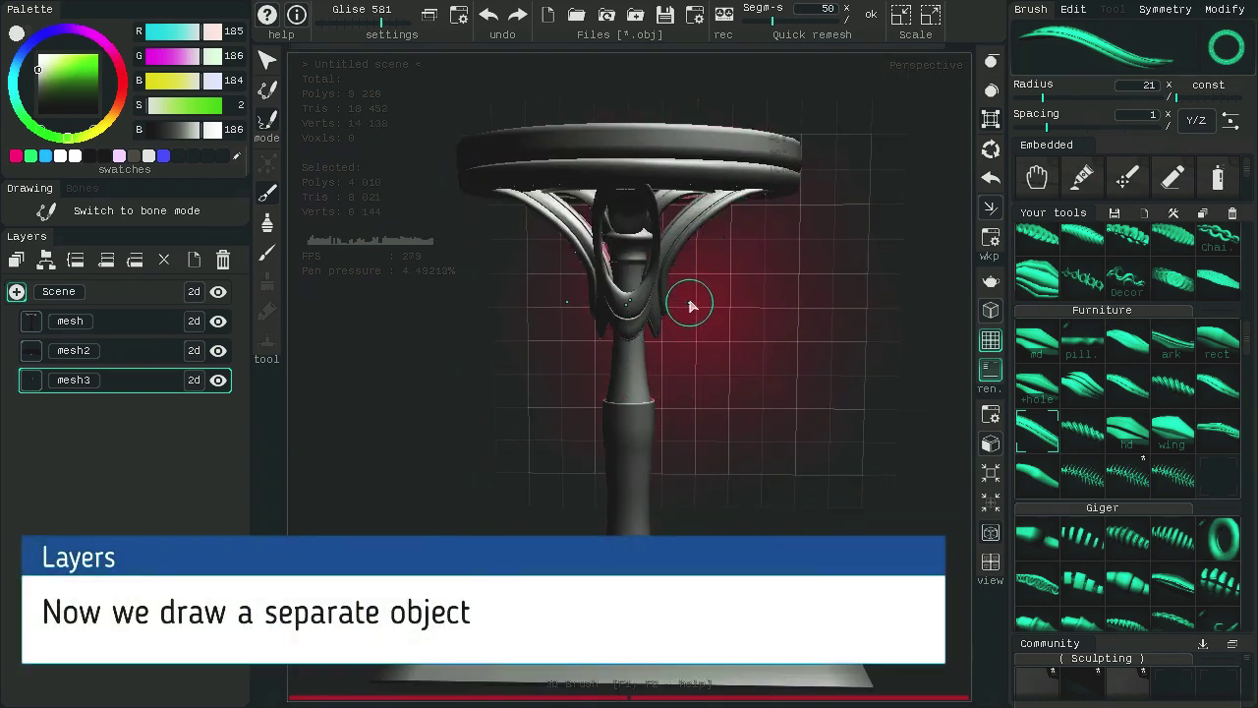
scroll(691, 314, "down", 3)
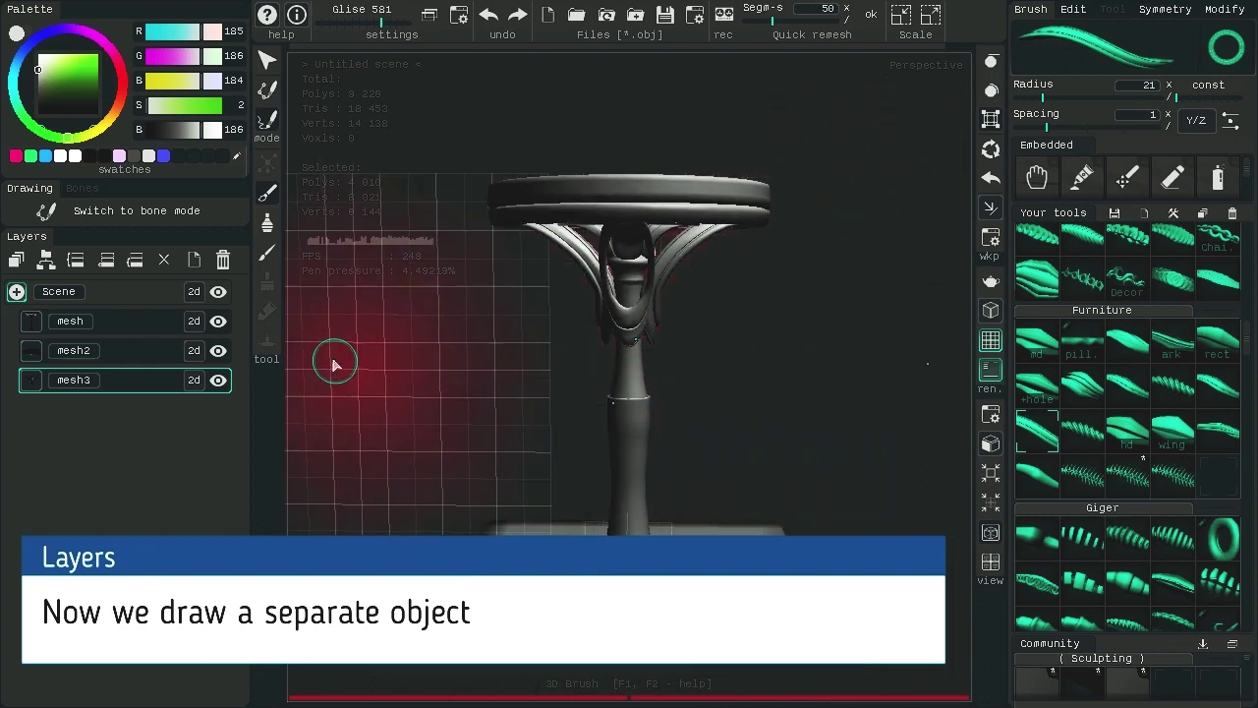
Step: Toggle the visibility and the flat rendering of the mesh3 layer off and on to preview both options
left_click(218, 381)
left_click(218, 381)
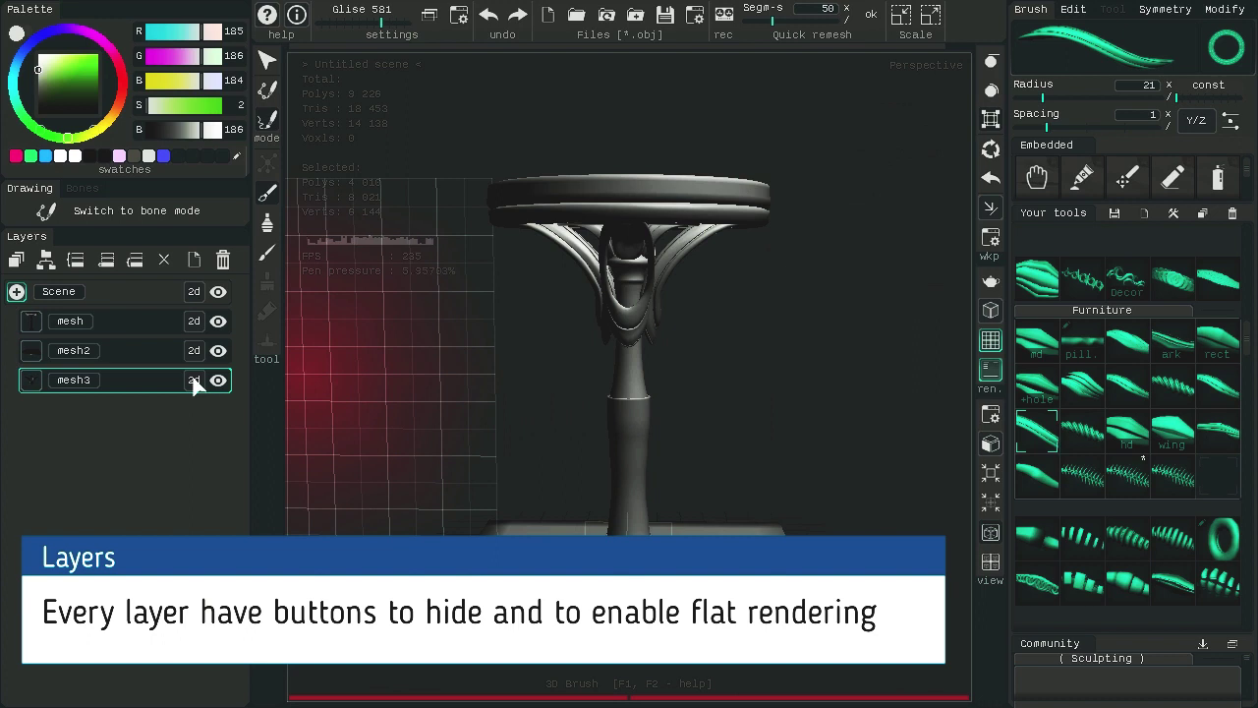
left_click(193, 381)
left_click(194, 381)
Step: Add two new empty layers and rename the first of them object_01
left_click(193, 261)
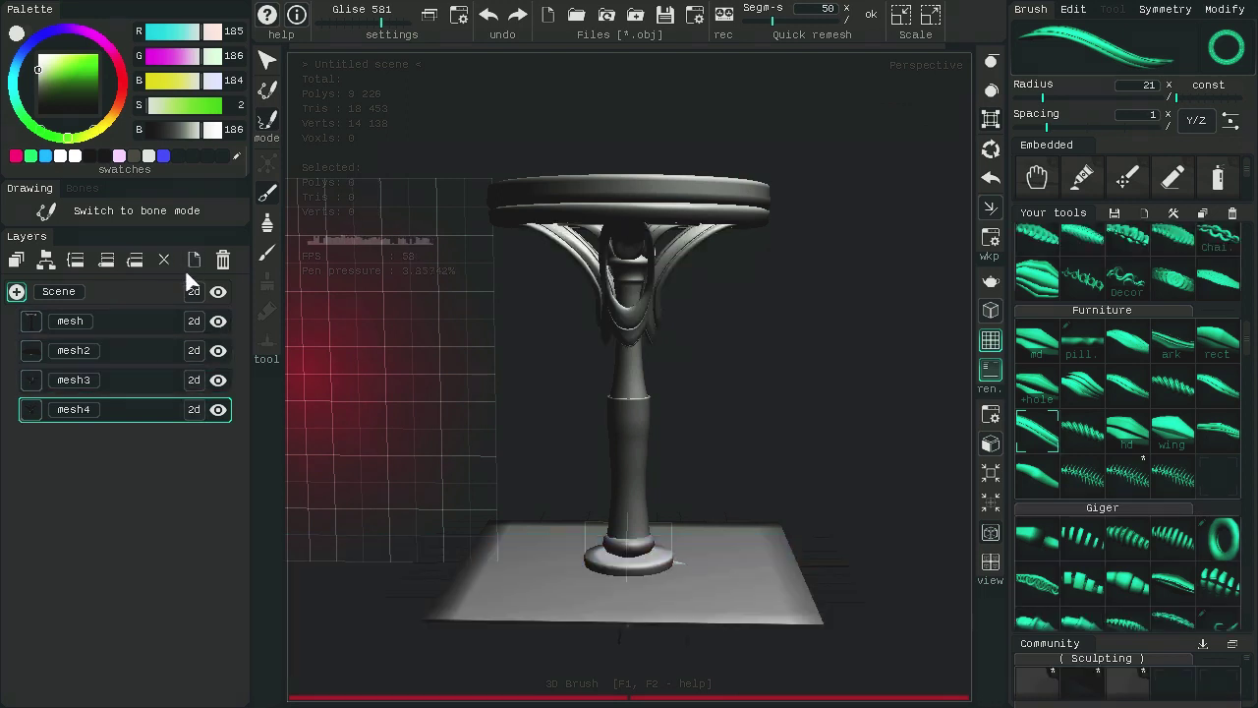
left_click(193, 261)
left_click(158, 411)
left_click(83, 413)
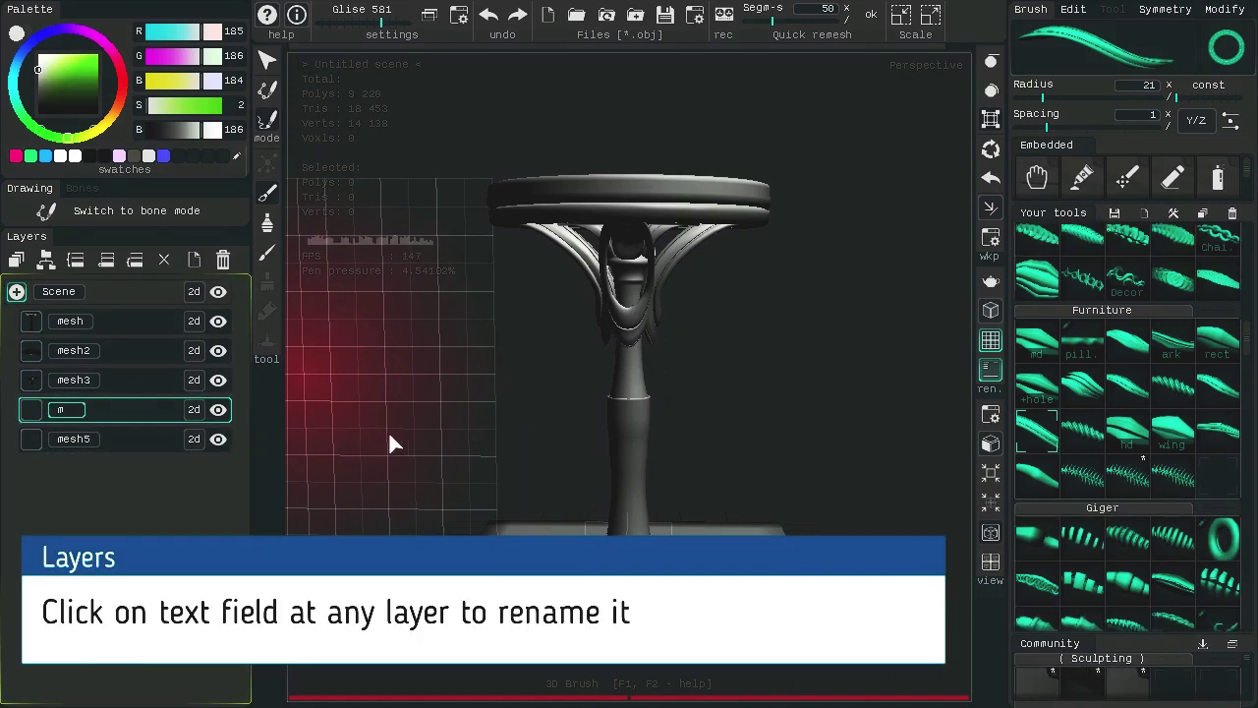
type("object_01")
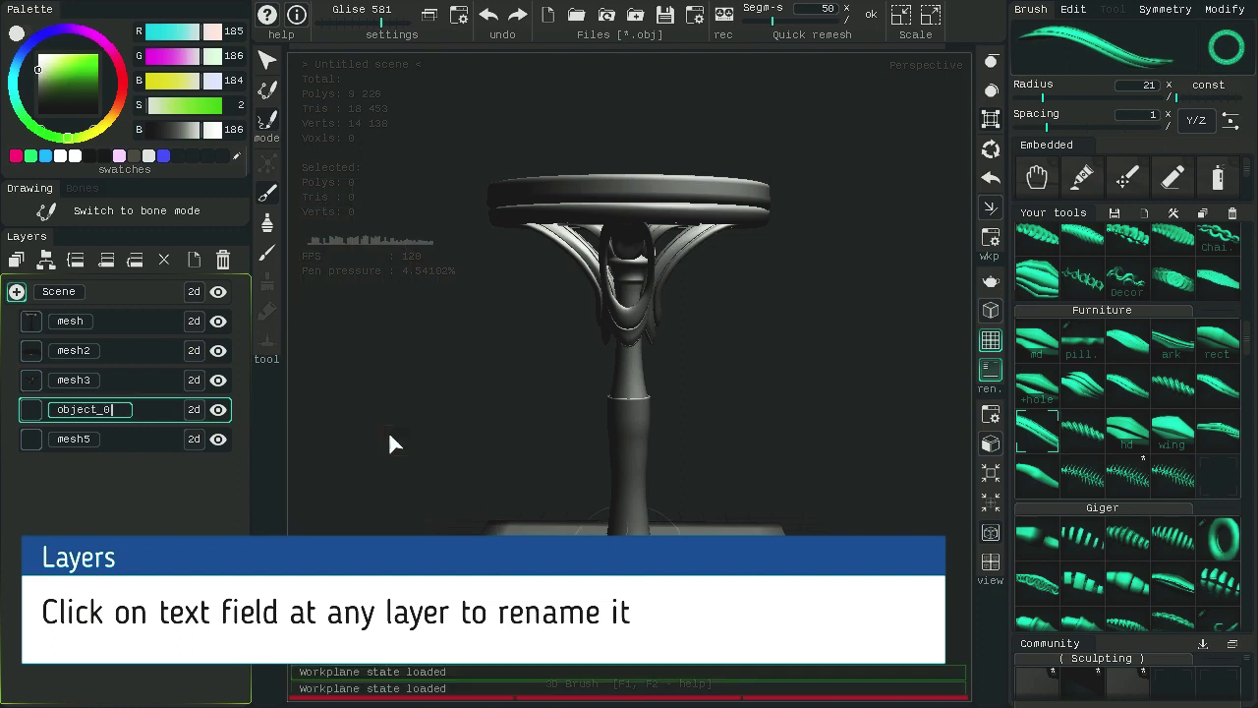
Step: Rename the last layer in the list object_02
left_click(84, 439)
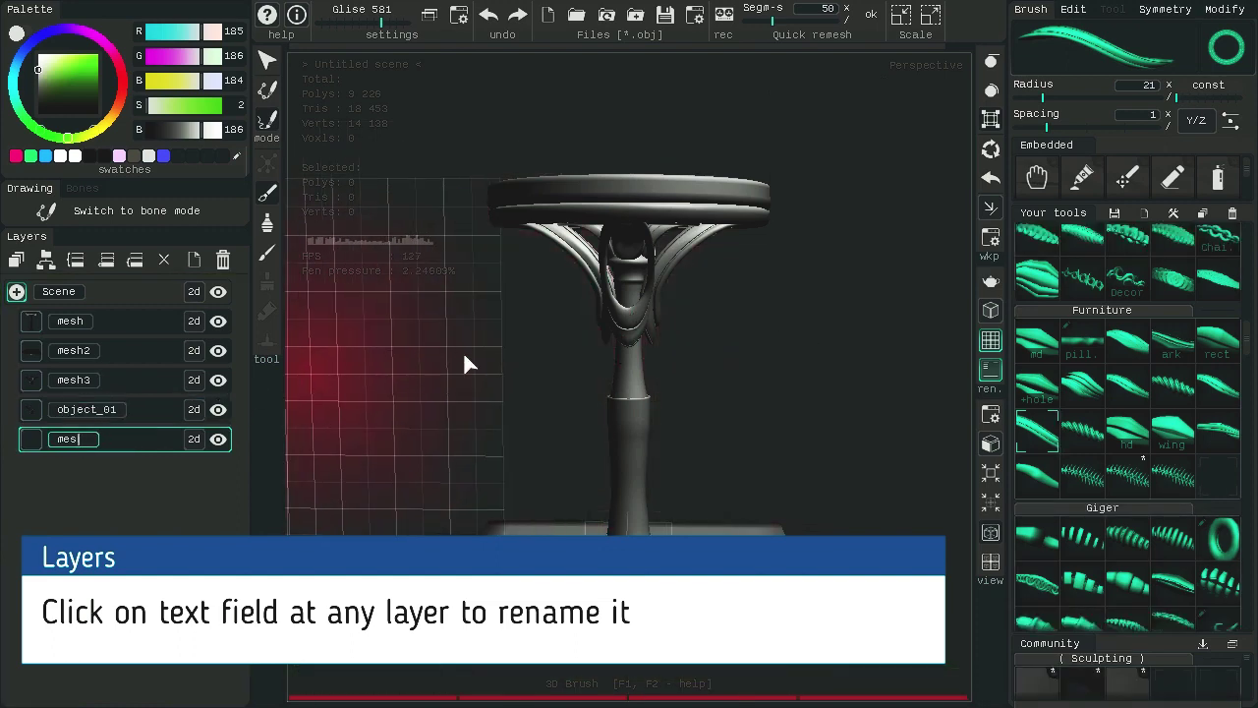
type("object_02")
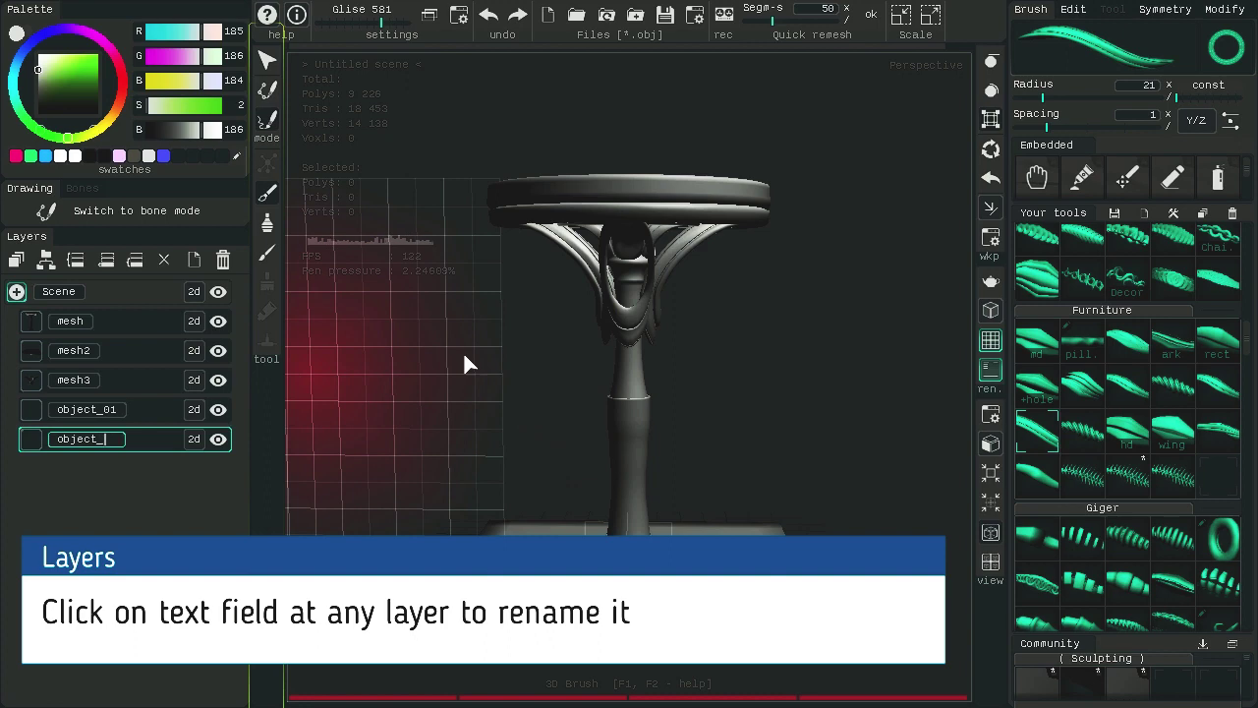
key("Return")
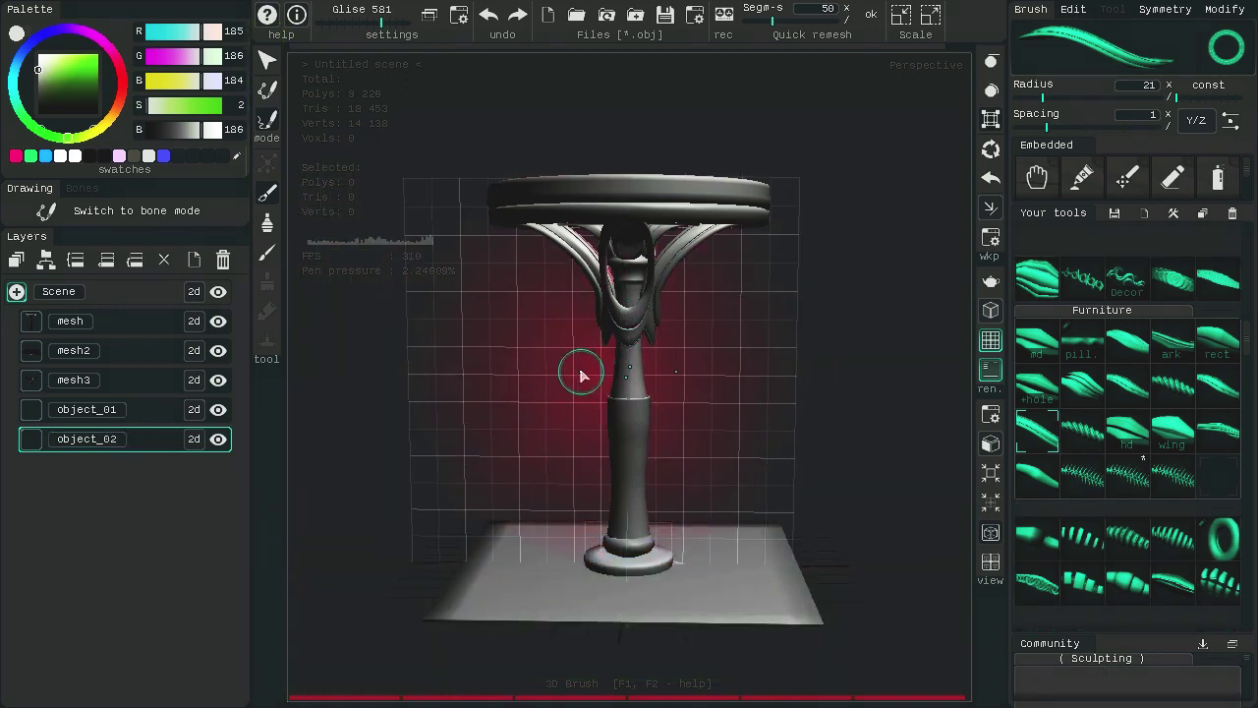
Step: Group the layers by nesting mesh3 under object_01 and object_02 under mesh3
left_click_drag(157, 410, 162, 383)
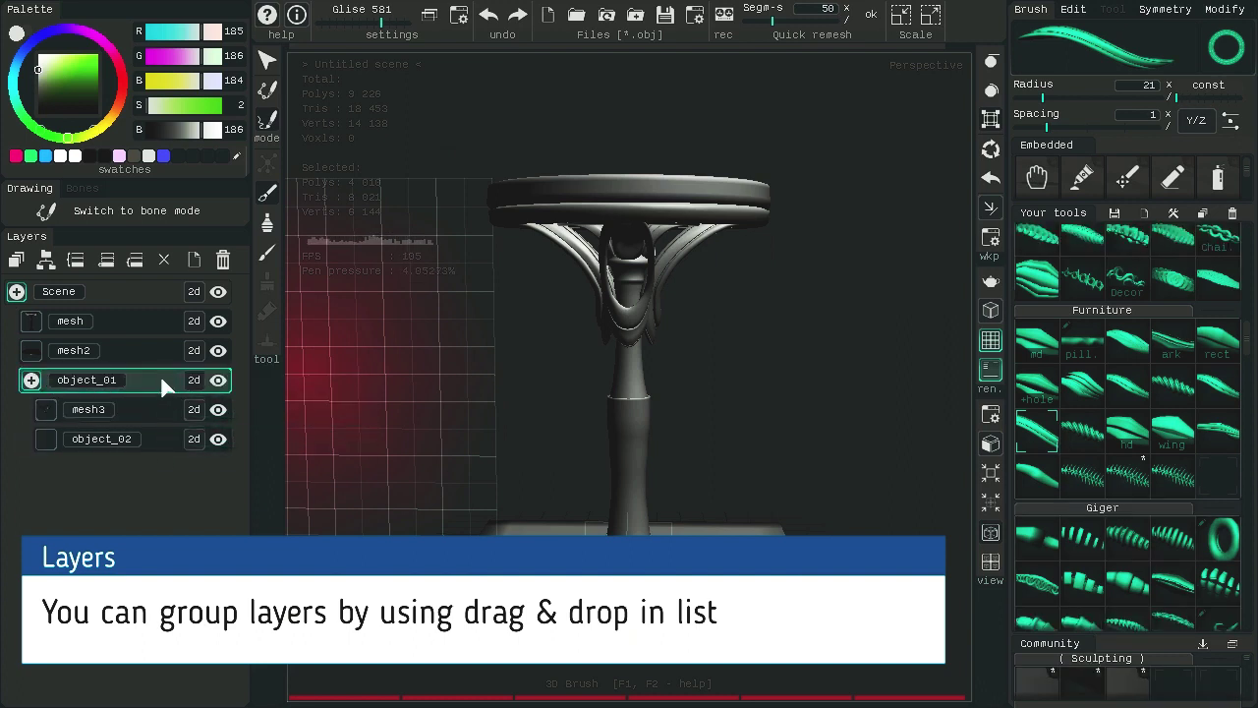
left_click_drag(163, 449, 152, 405)
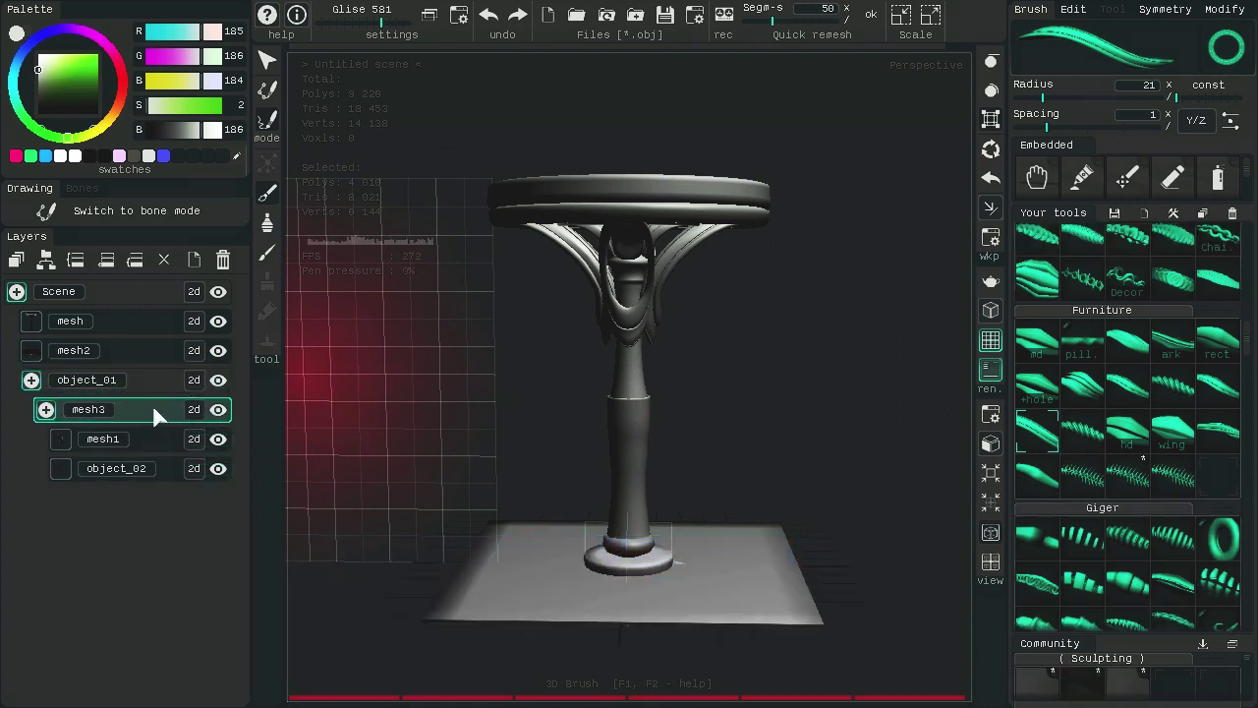
Step: Collapse and expand the mesh3 group and the object_01 group to check their sub-object lists
left_click(47, 409)
left_click(46, 409)
left_click(31, 379)
left_click(32, 379)
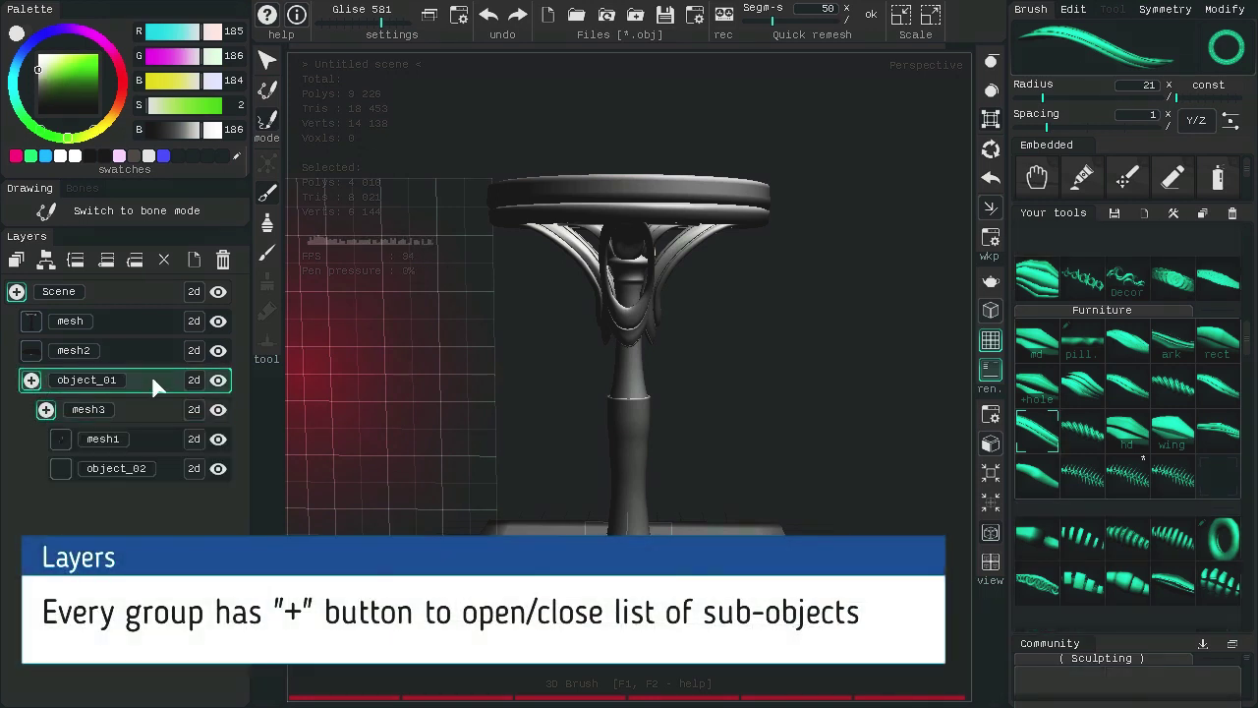
Step: Merge the object_01 group with all its sub-objects into a single layer
left_click(151, 376)
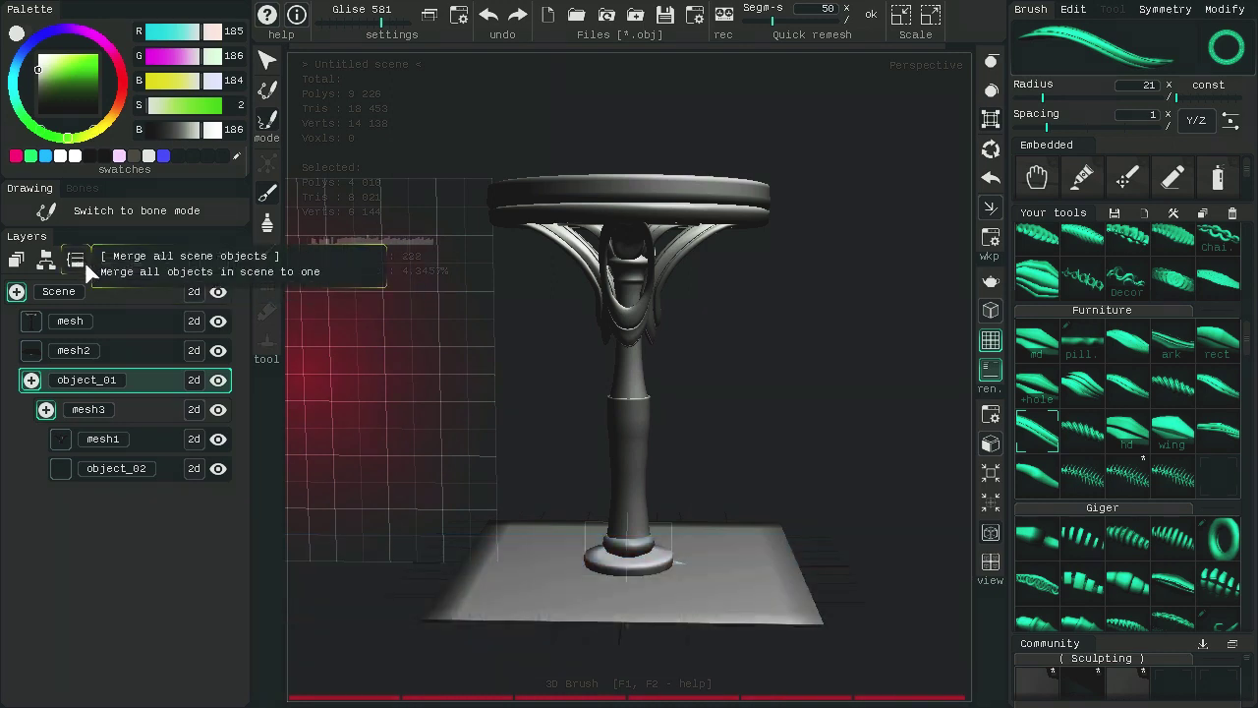
left_click(107, 260)
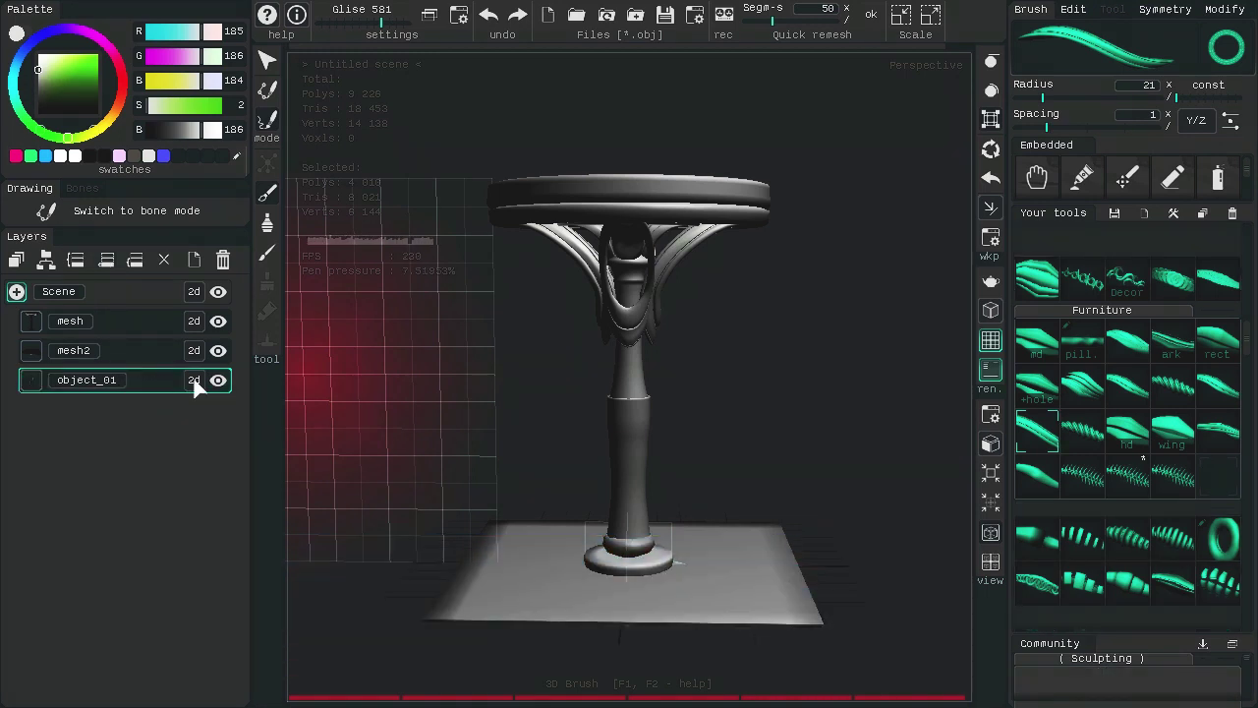
Step: Clear the geometry from the object_01 layer and delete the layer from the scene
left_click(161, 260)
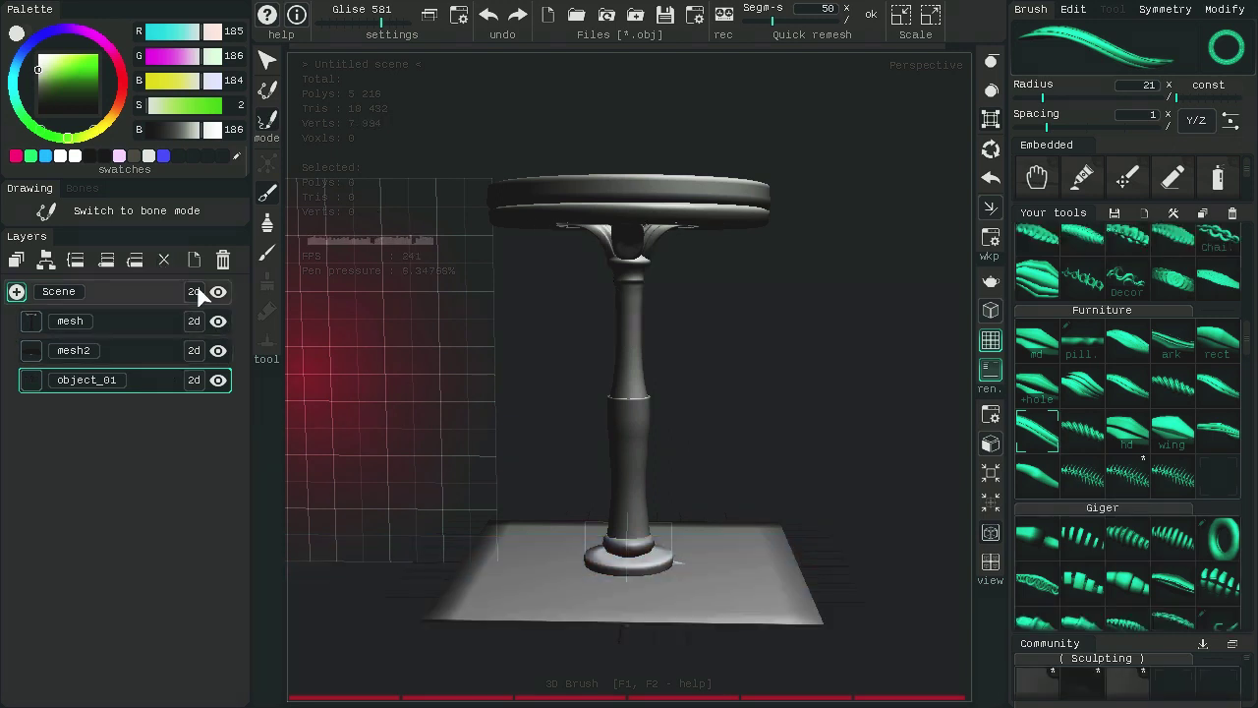
left_click(220, 264)
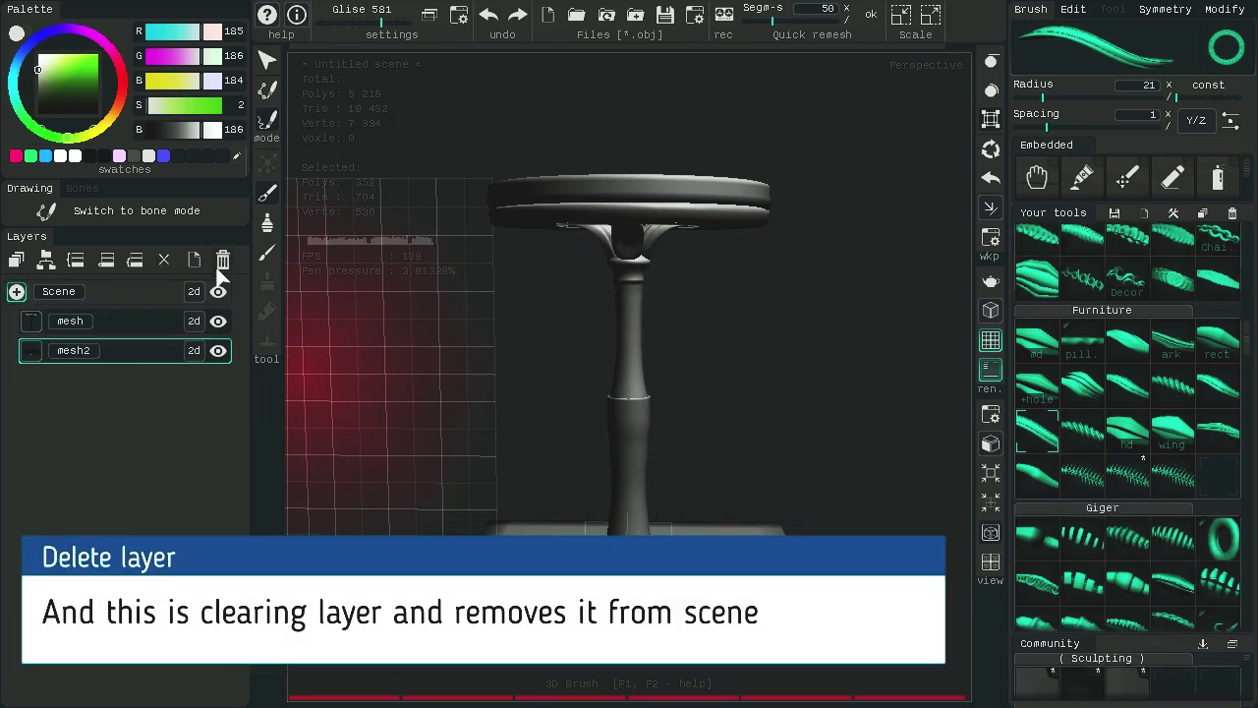